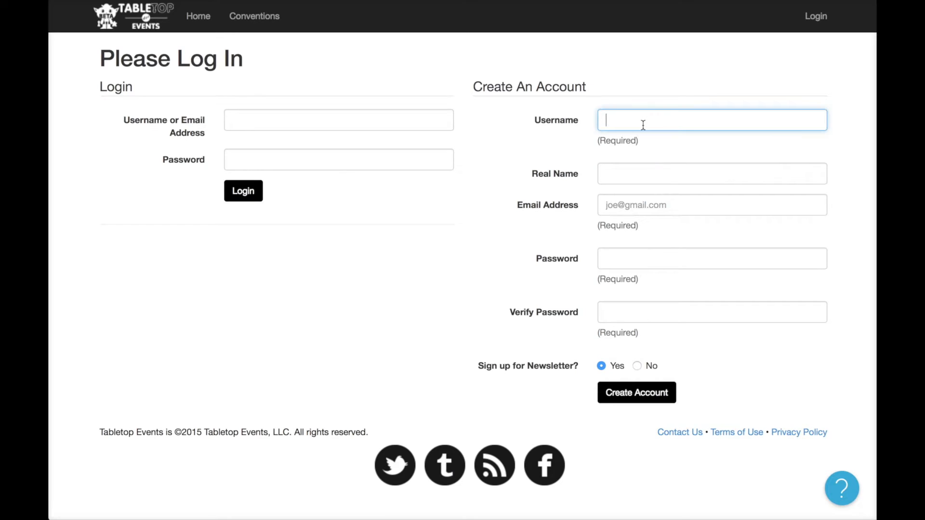
Register a new account with a username, real name, e-mail and password, declining to save the login.
text(jtsmith)
key(Tab)
text(JT Smith)
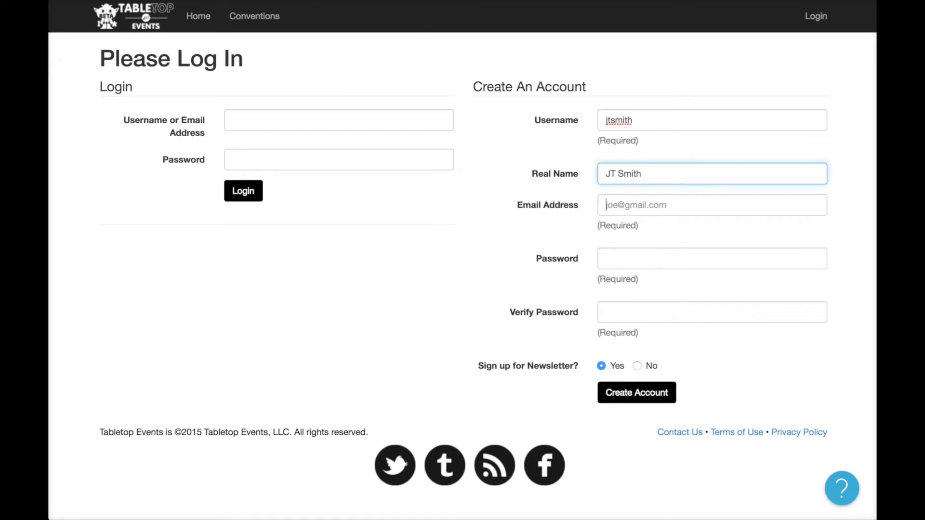
key(Tab)
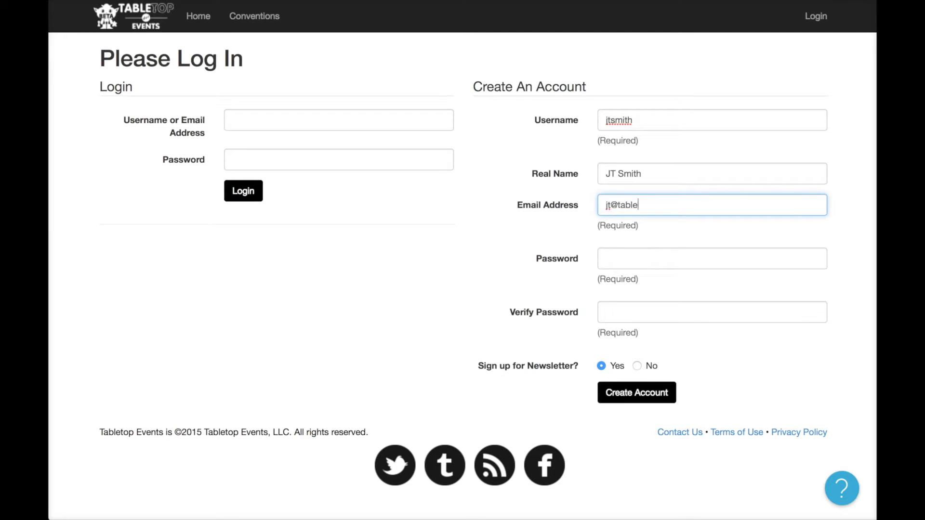
key(Tab)
text(******)
key(Tab)
text(******)
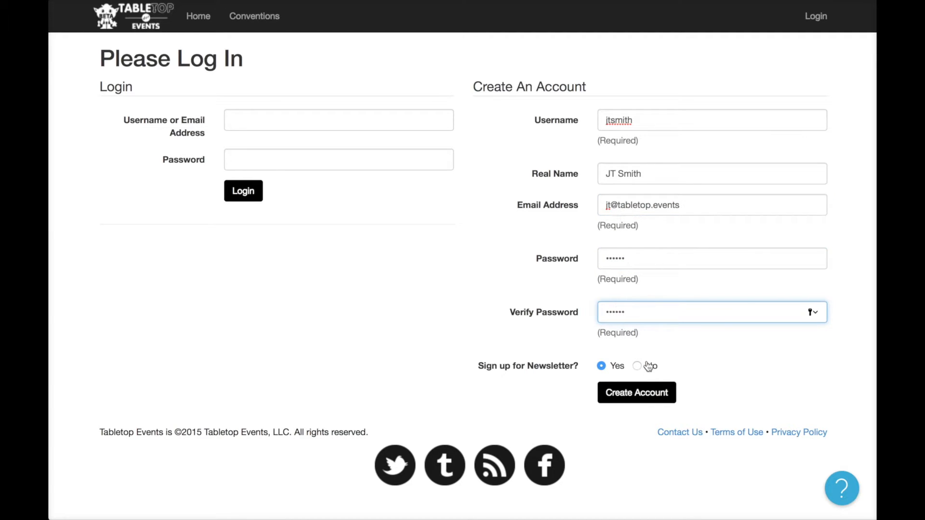
click(643, 389)
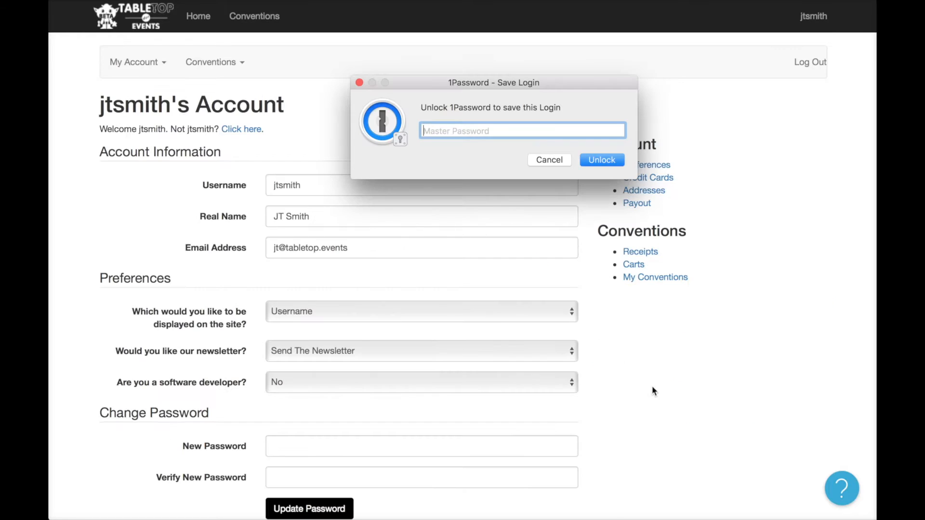
click(556, 162)
From Conventions, create the group 'Madison Gaming Club' located in Madison, Wisconsin.
click(255, 18)
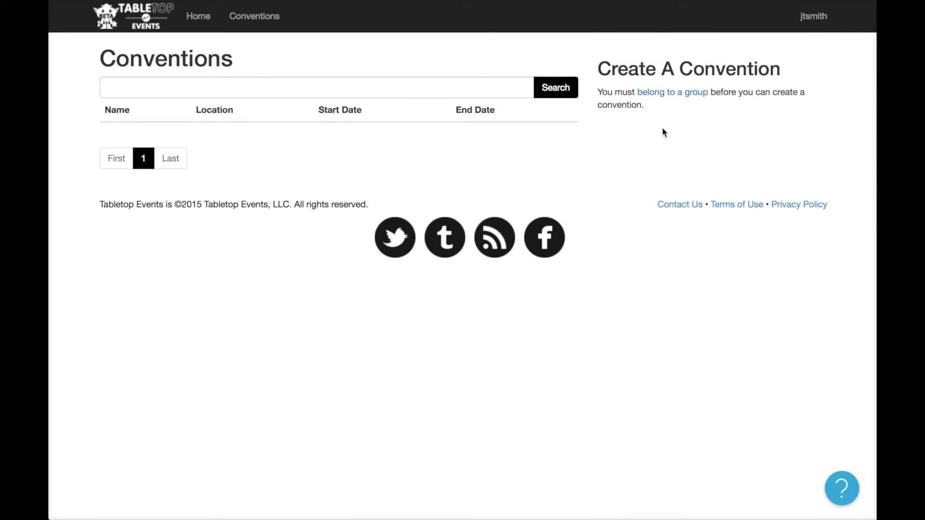
click(674, 99)
click(595, 126)
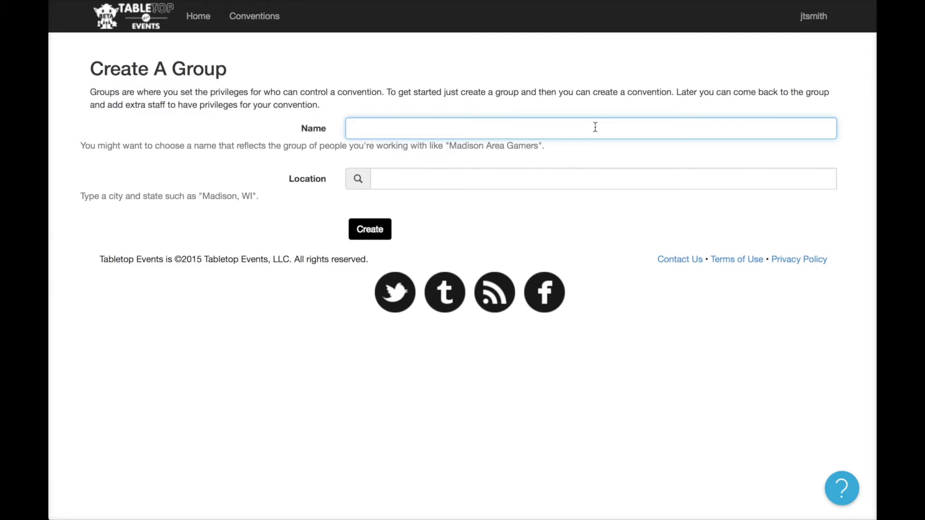
text(Madisn)
key(BackSpace)
text(on Gaming Club)
key(Tab)
text(Ma)
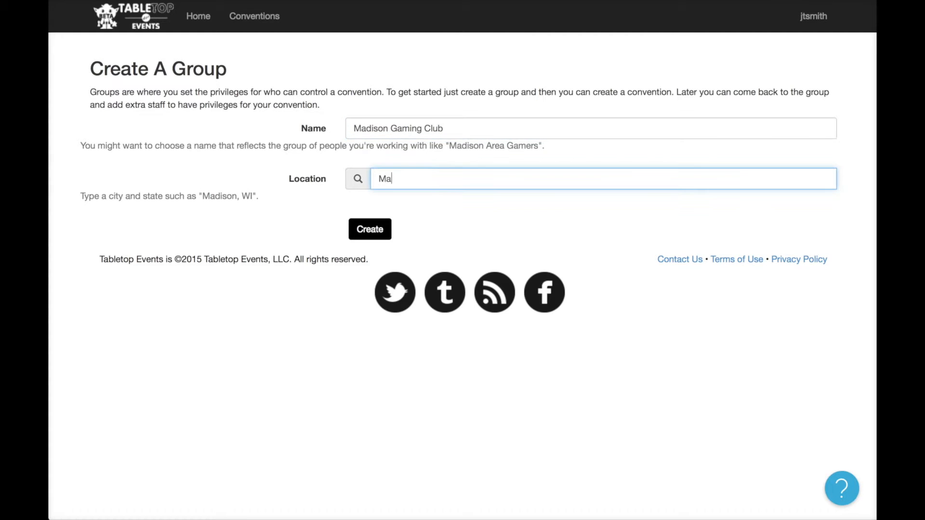
text(dison)
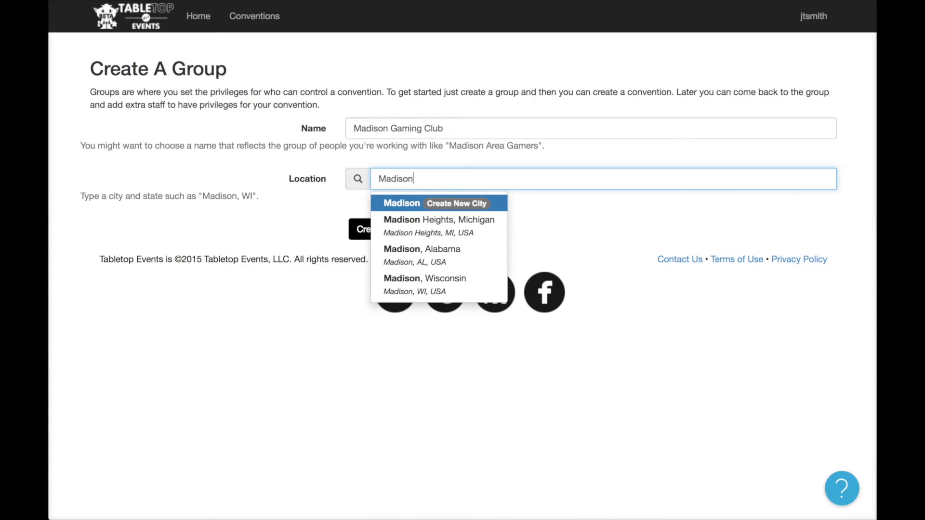
click(452, 285)
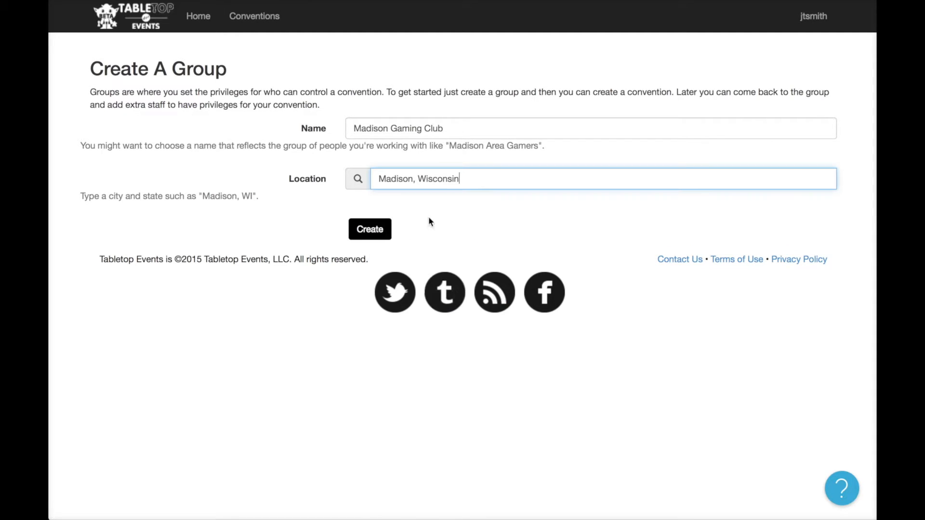
click(372, 226)
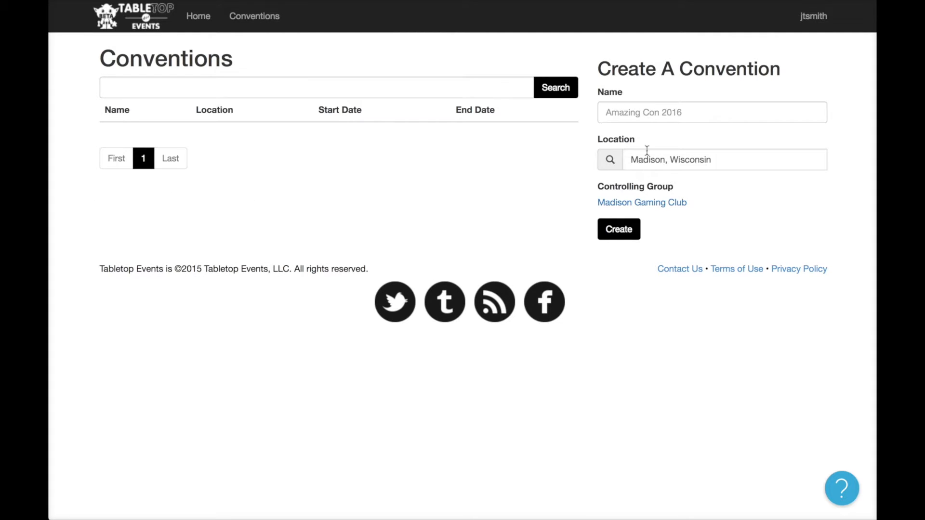
Name the new convention 'Madison Convention of Gamers 2017' and create it.
click(659, 112)
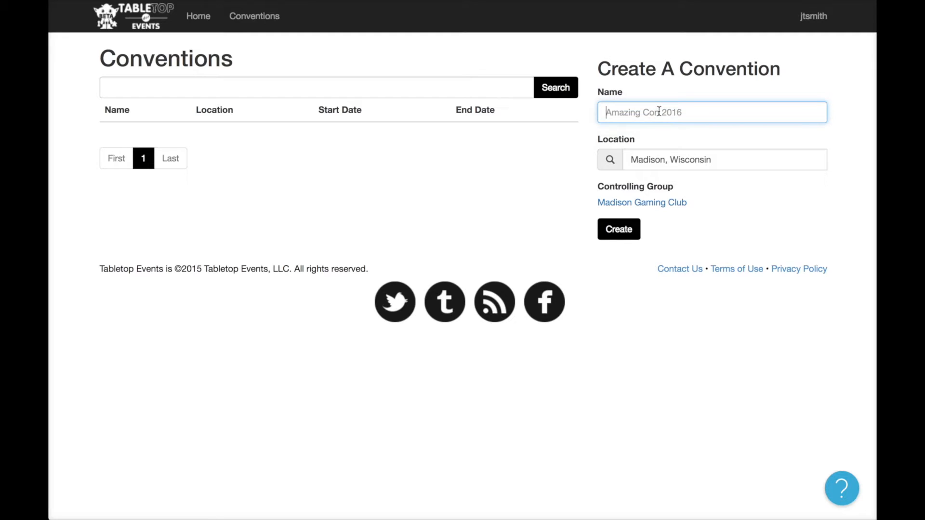
text(Madison Convention of )
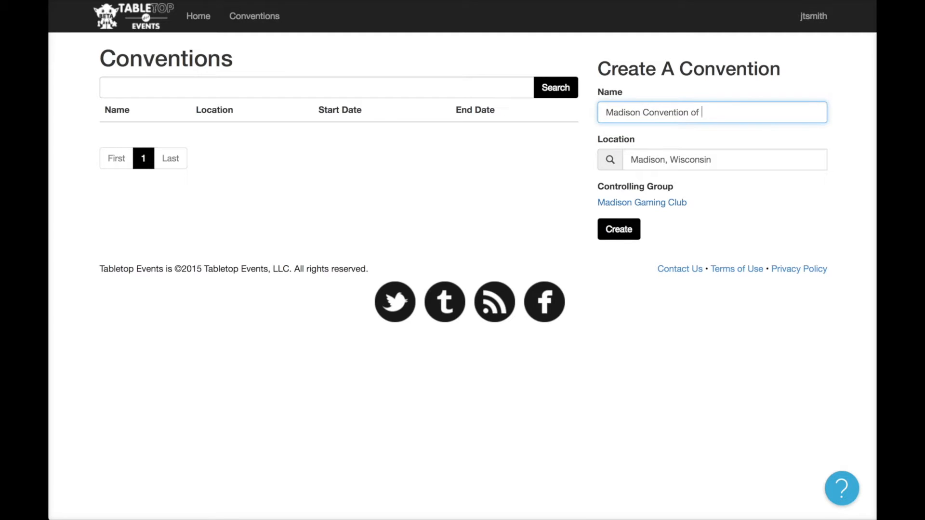
text(Gamers 2017)
click(733, 208)
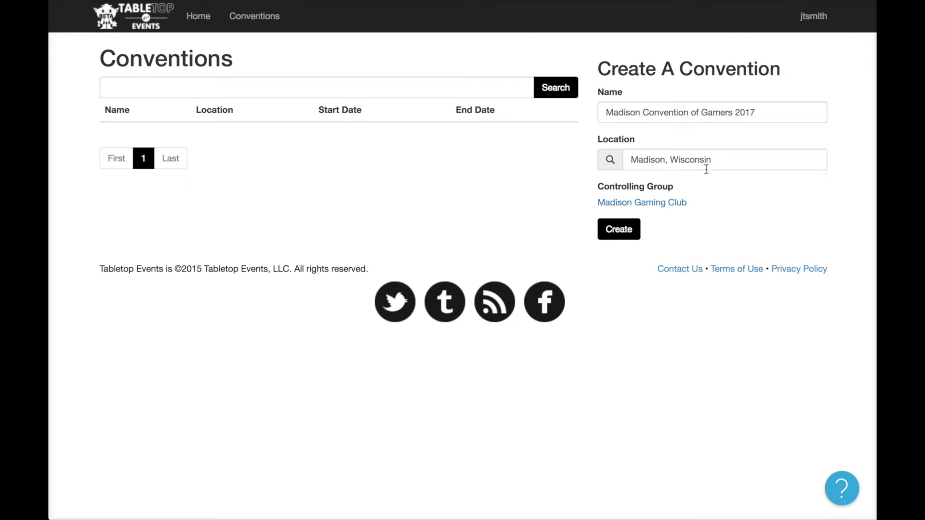
click(616, 235)
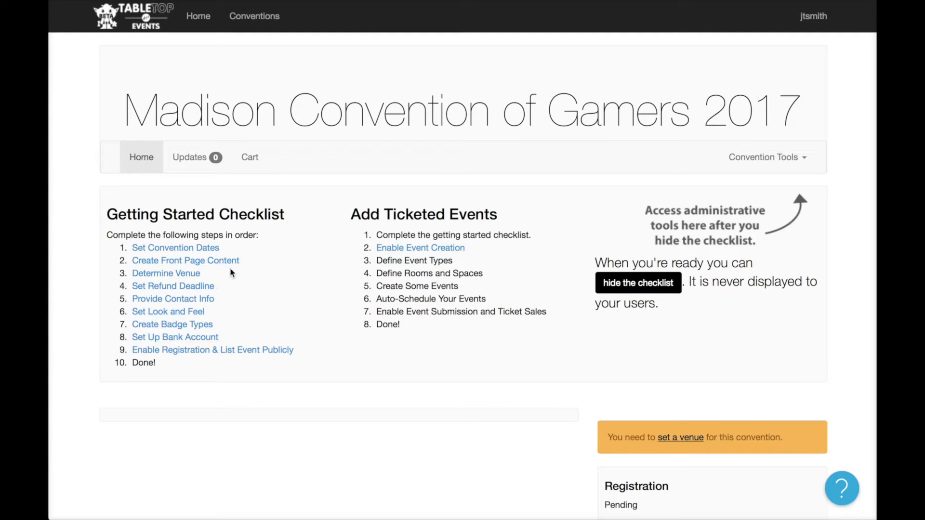
Name the first convention day Friday, starting July 1st 2016 at 8:00 AM.
click(201, 250)
click(200, 334)
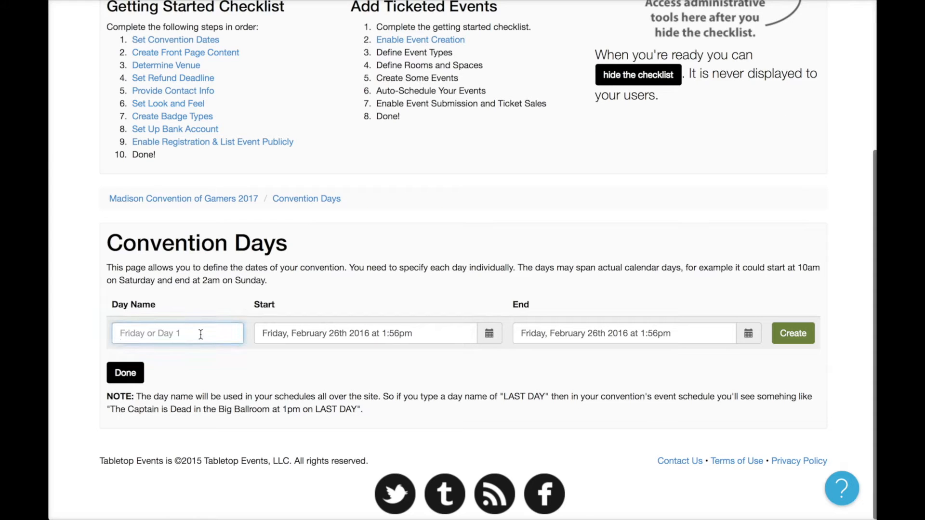
text(Friday)
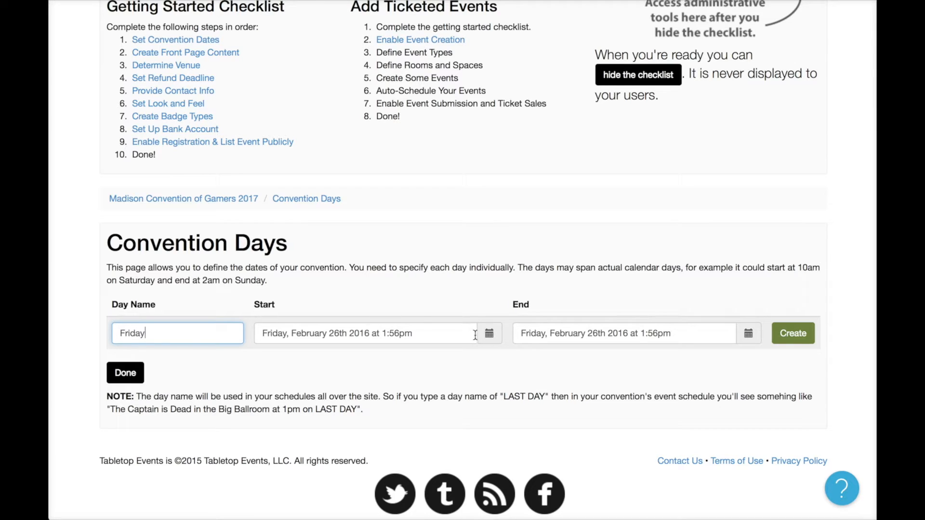
click(496, 336)
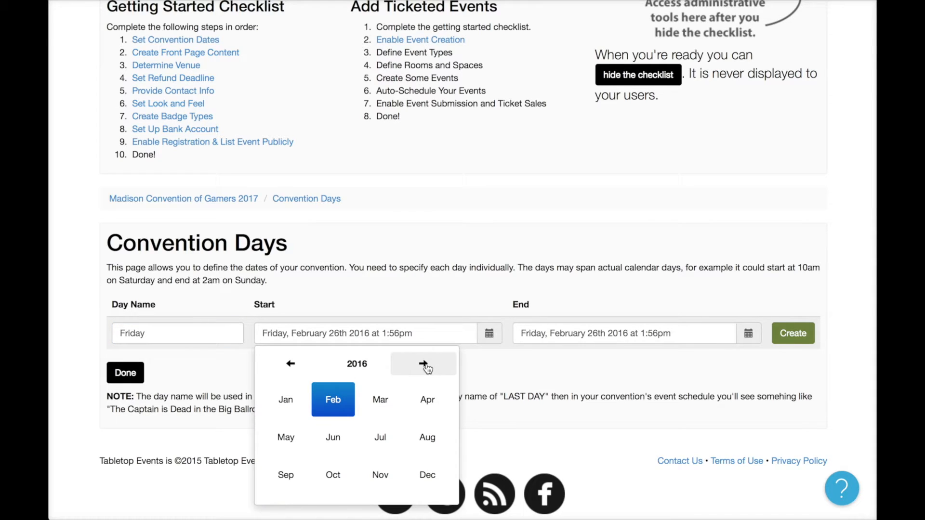
click(383, 437)
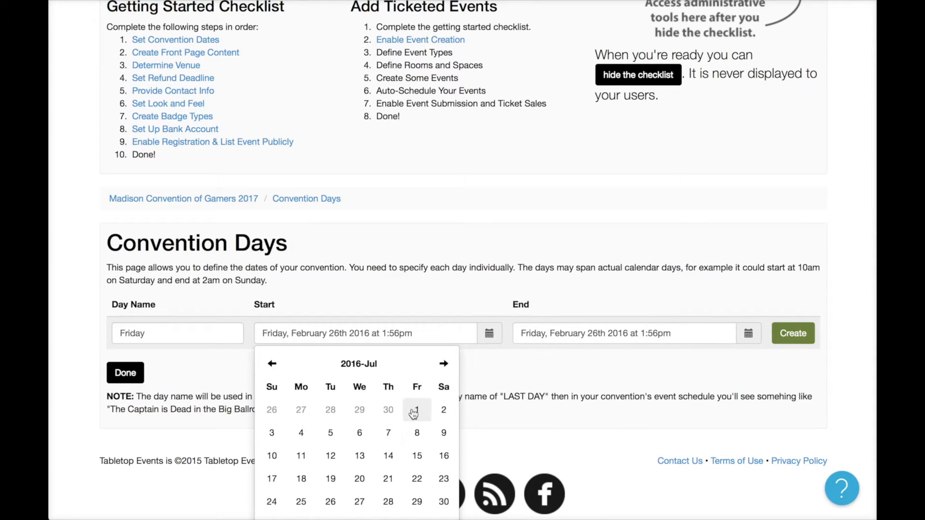
click(414, 413)
click(297, 440)
click(290, 408)
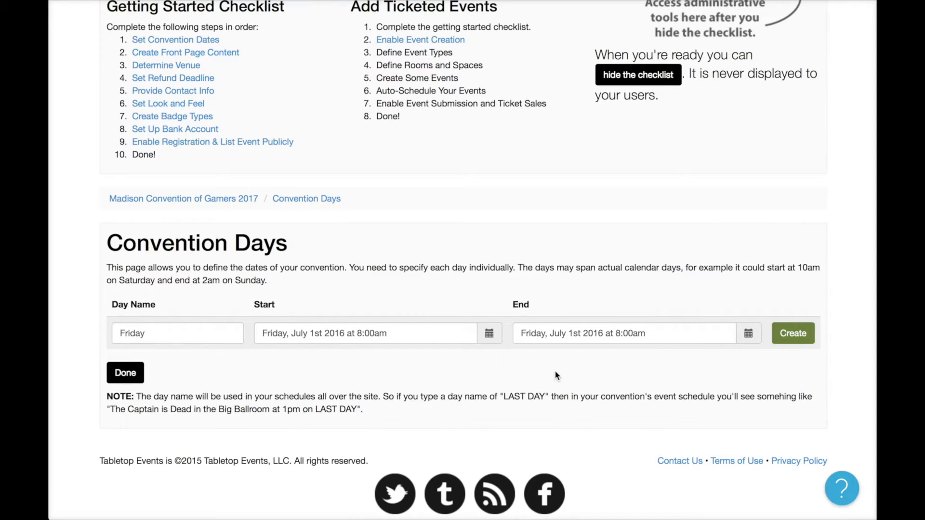
End Friday on July 2nd at 2:00 AM and save the day.
click(748, 333)
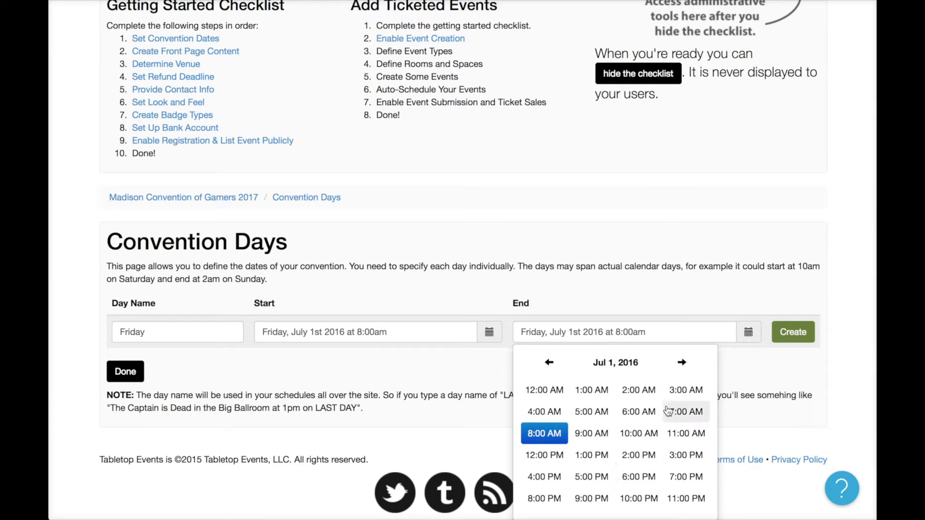
click(681, 362)
click(653, 396)
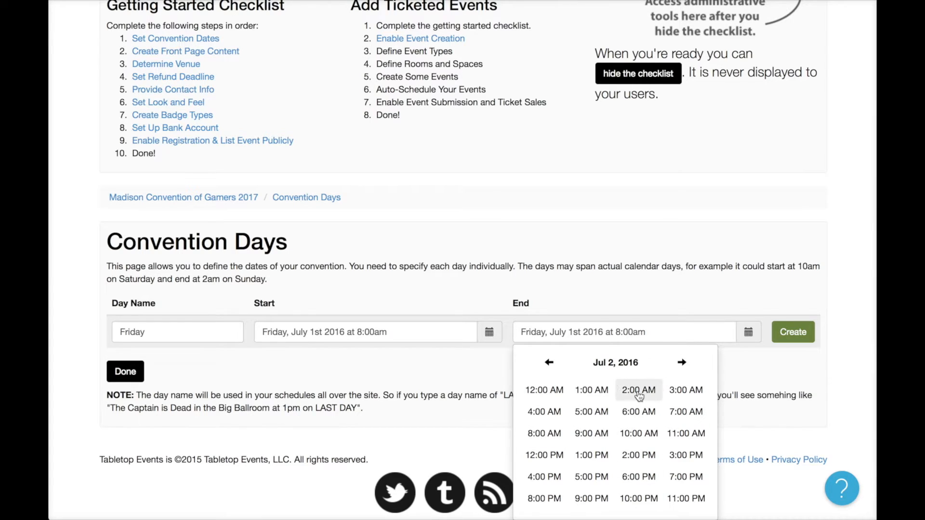
click(547, 407)
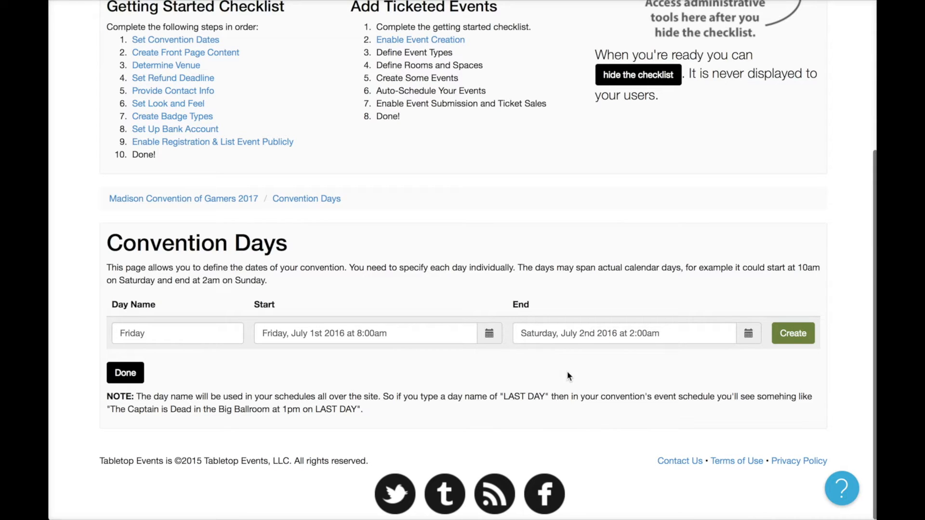
click(802, 341)
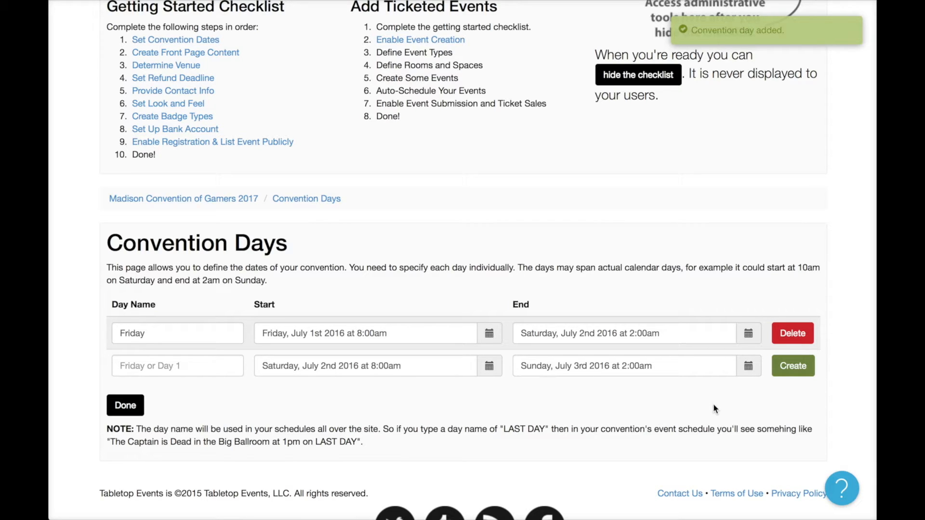
Add a second convention day named Saturday.
click(209, 365)
text(Saturday)
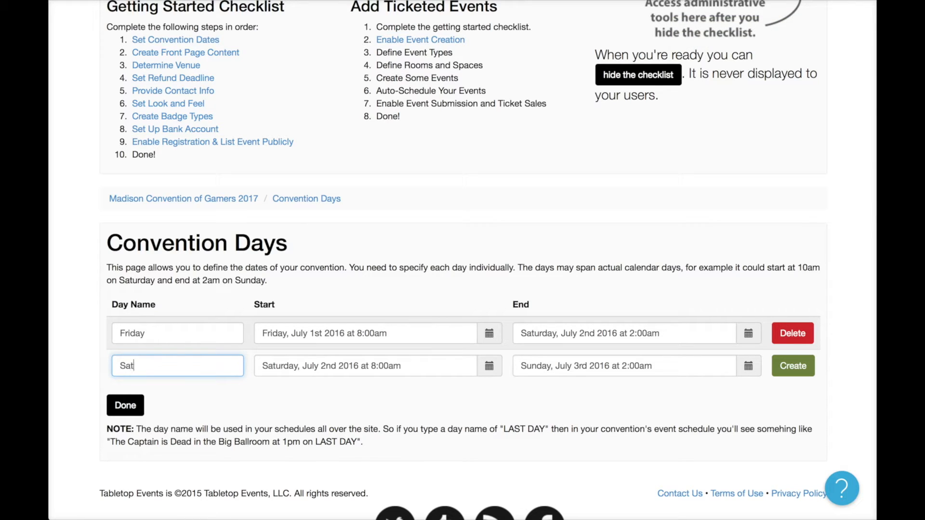
click(305, 384)
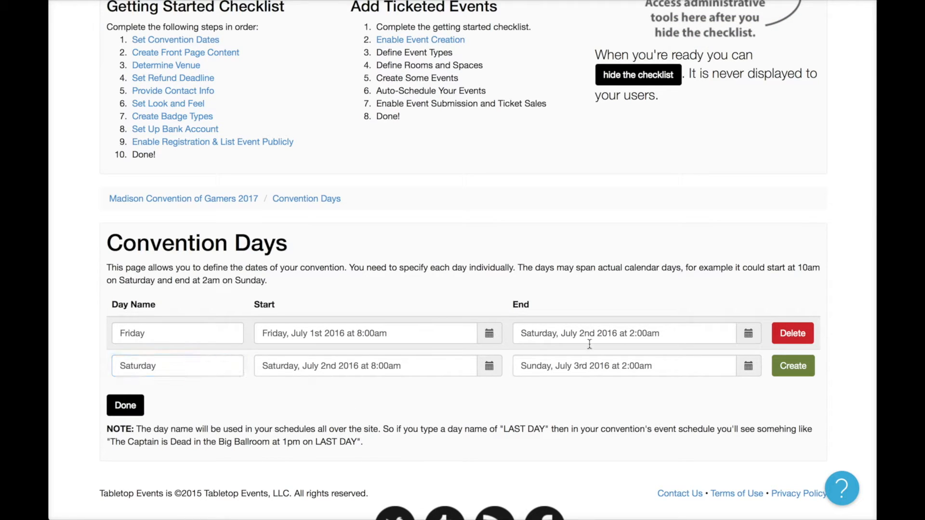
click(793, 365)
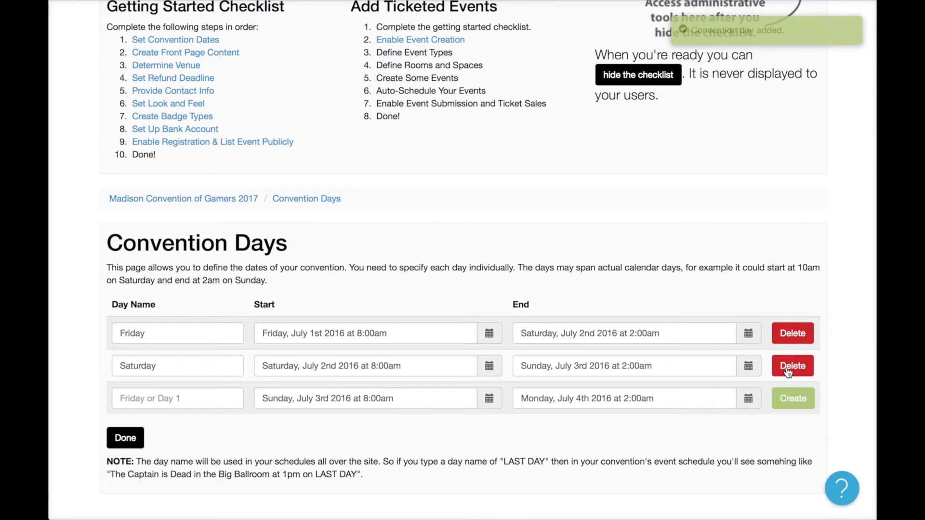
Add Sunday ending July 3rd at 5:00 PM and finish the convention days setup.
click(185, 403)
text(Sunday)
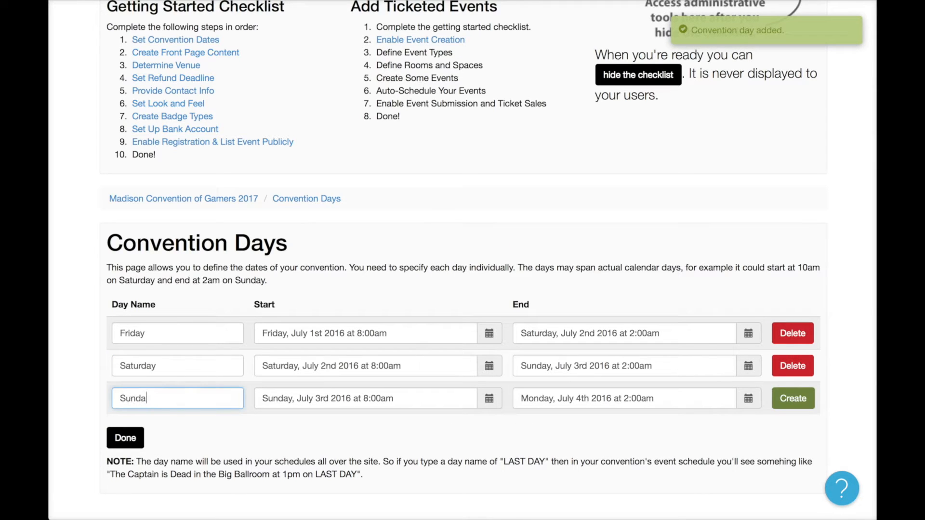
key(Tab)
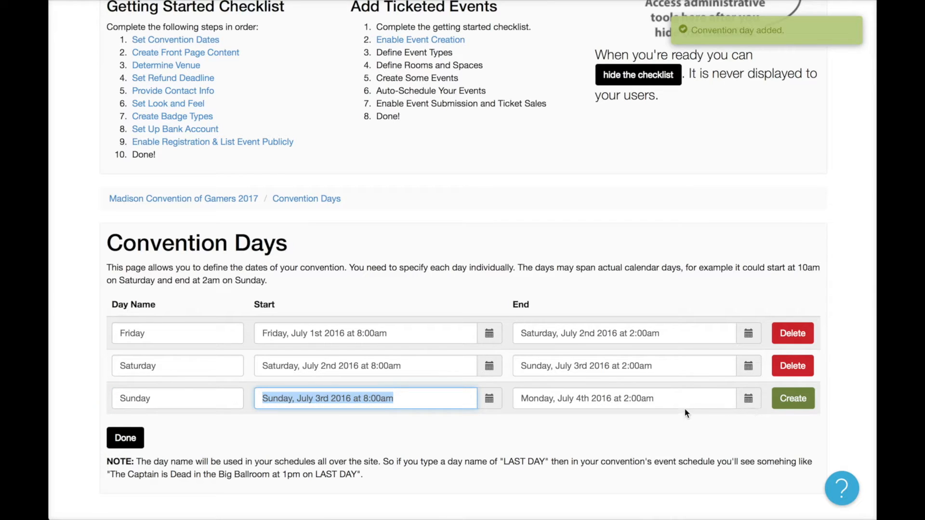
click(748, 399)
scroll(712, 402, down, 3)
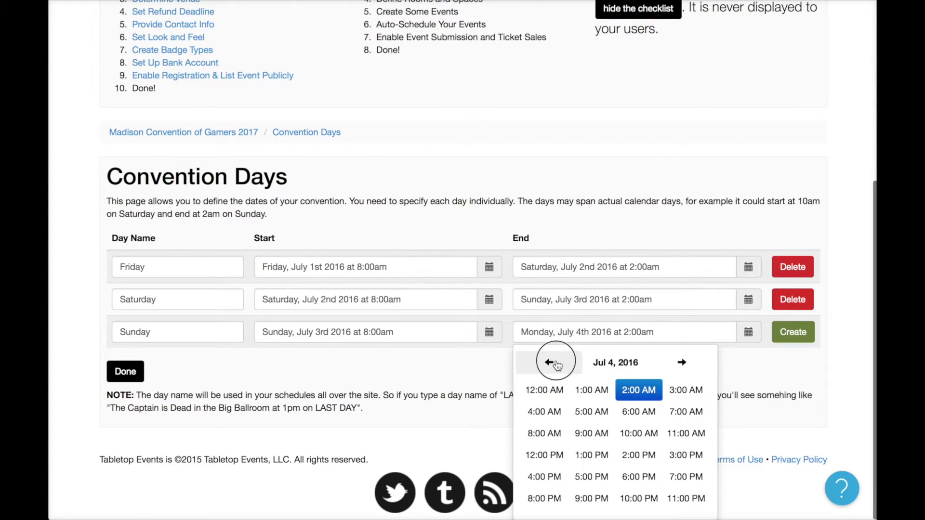
click(554, 364)
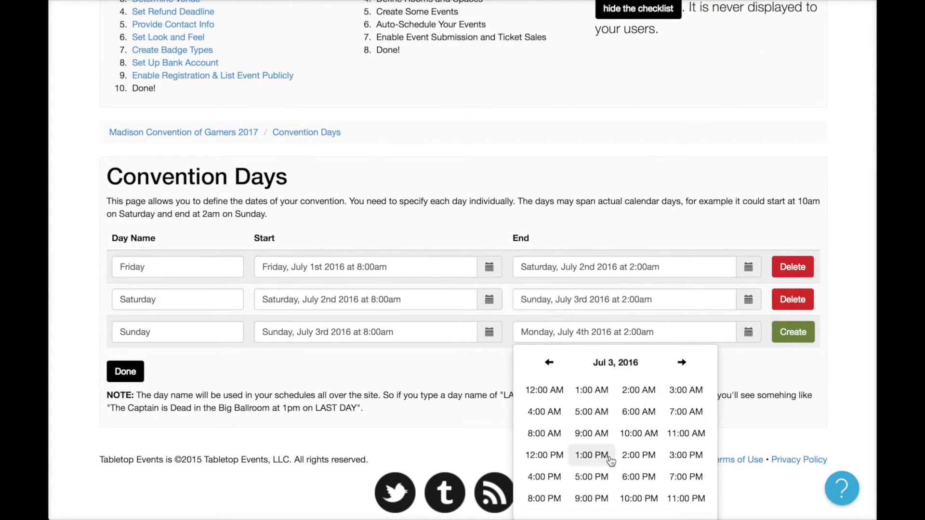
click(591, 477)
click(543, 404)
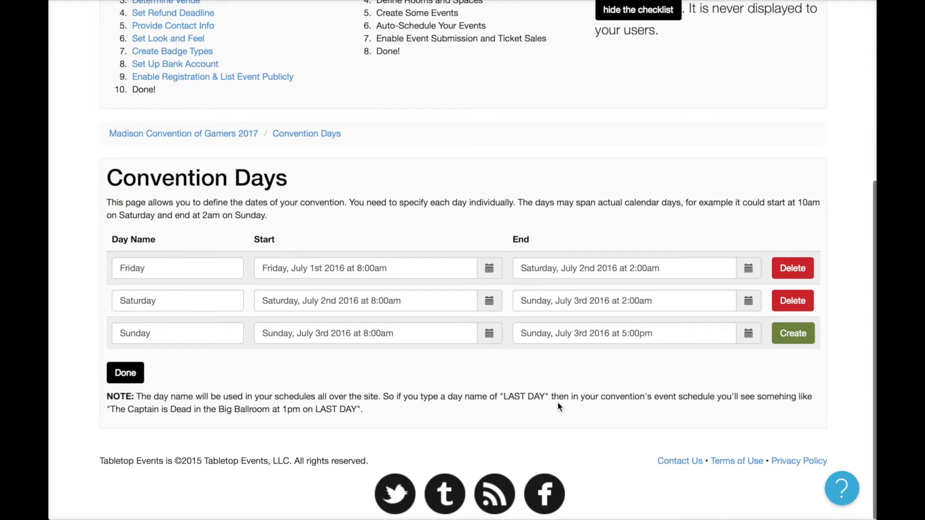
click(792, 334)
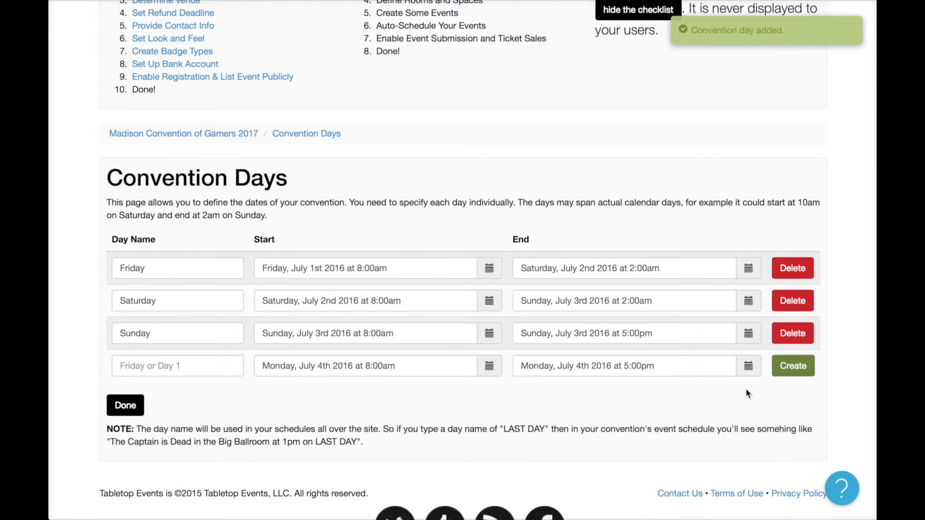
click(119, 404)
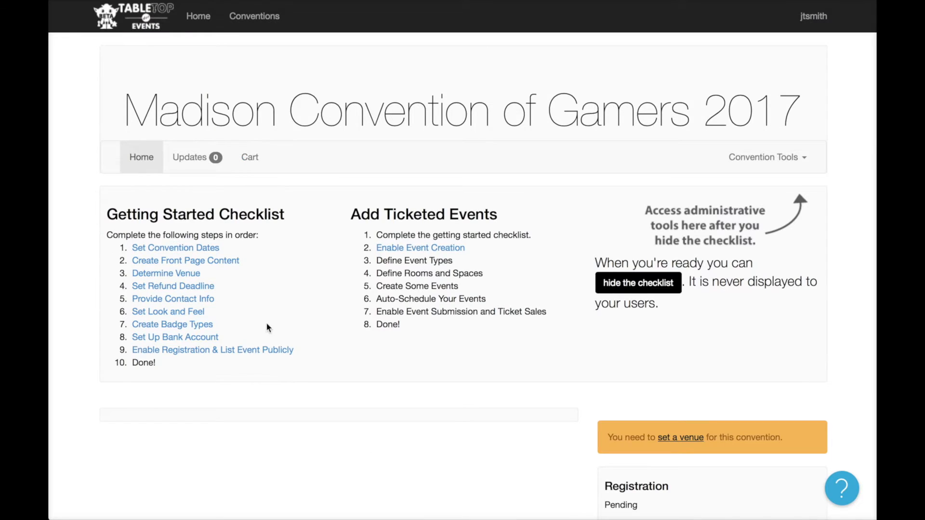
Type 'This is my content for the convention' into the front page Description.
click(187, 262)
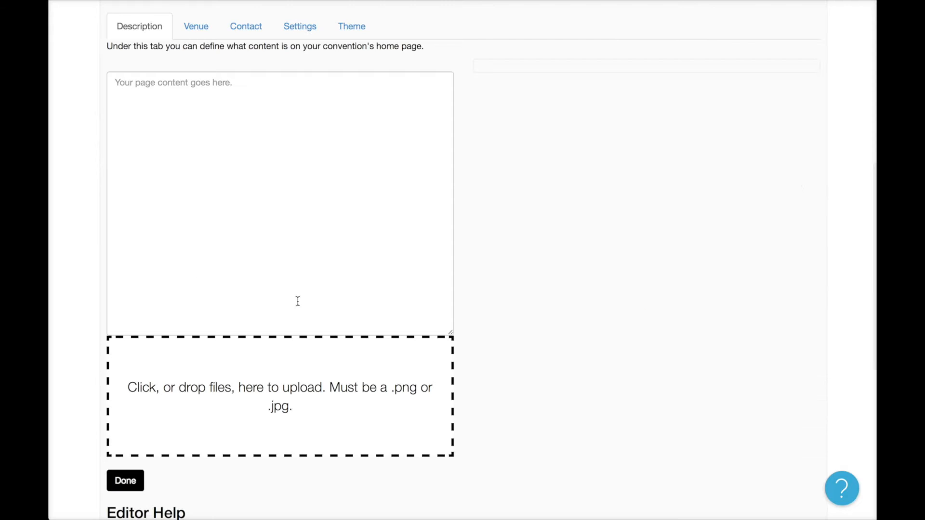
click(316, 181)
text(Thi)
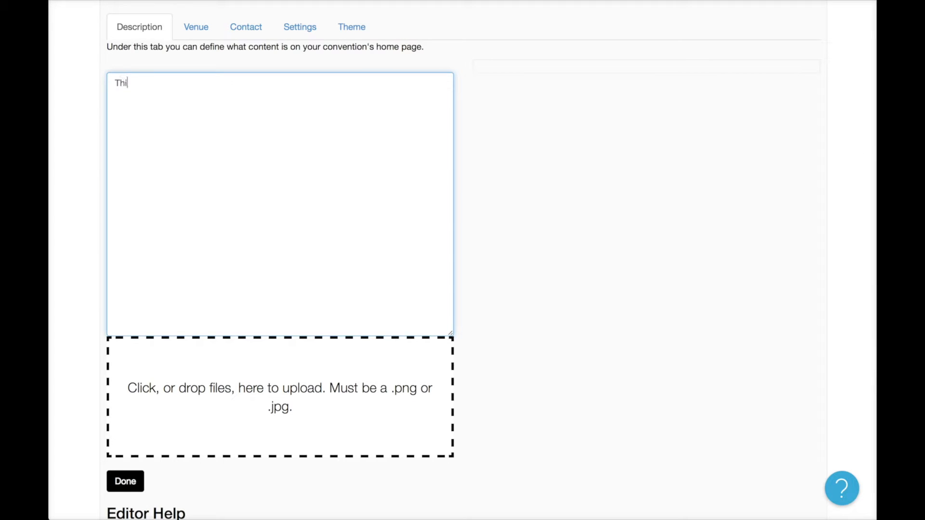
text(s is my content for the convention.)
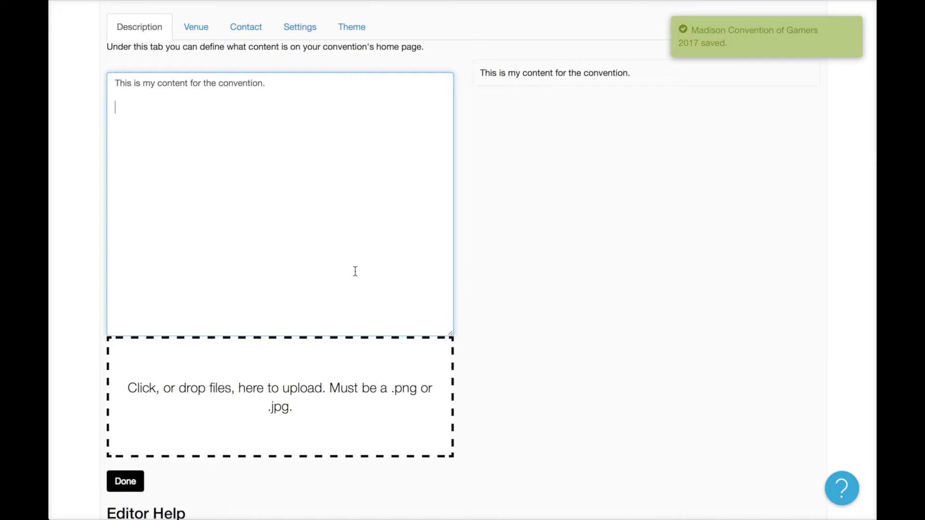
scroll(357, 272, down, 3)
scroll(363, 294, up, 2)
scroll(363, 293, down, 7)
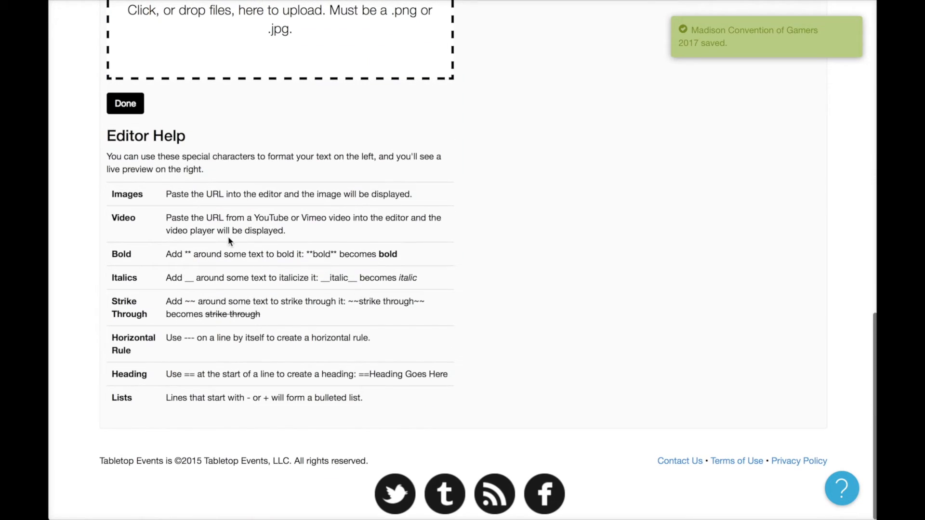
scroll(340, 289, up, 10)
Add a '==Schedule' heading above the content sentence.
click(340, 289)
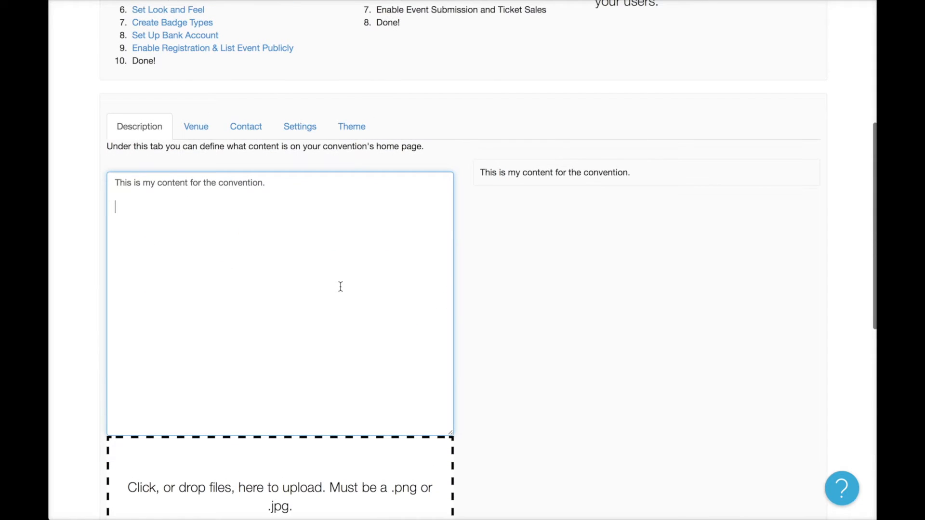
key(Return)
key(Up)
text(=)
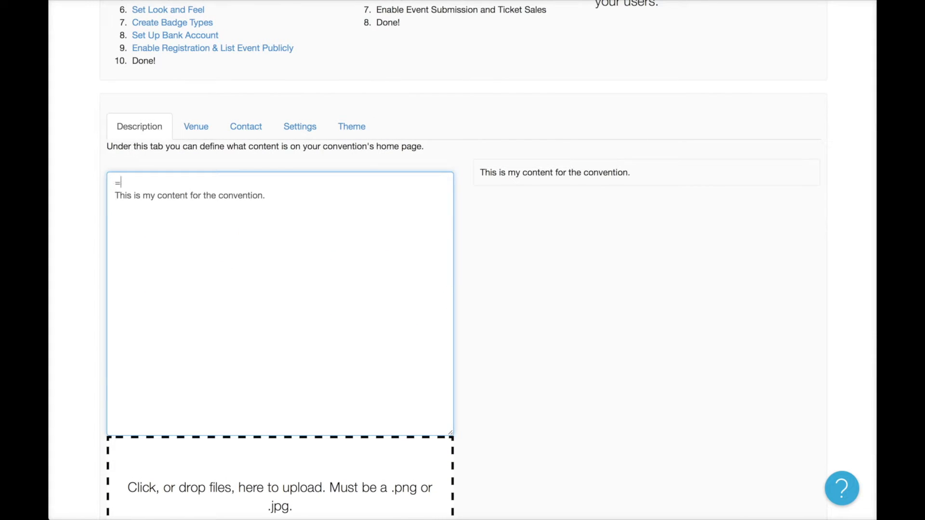
text(=Schedule)
key(Return)
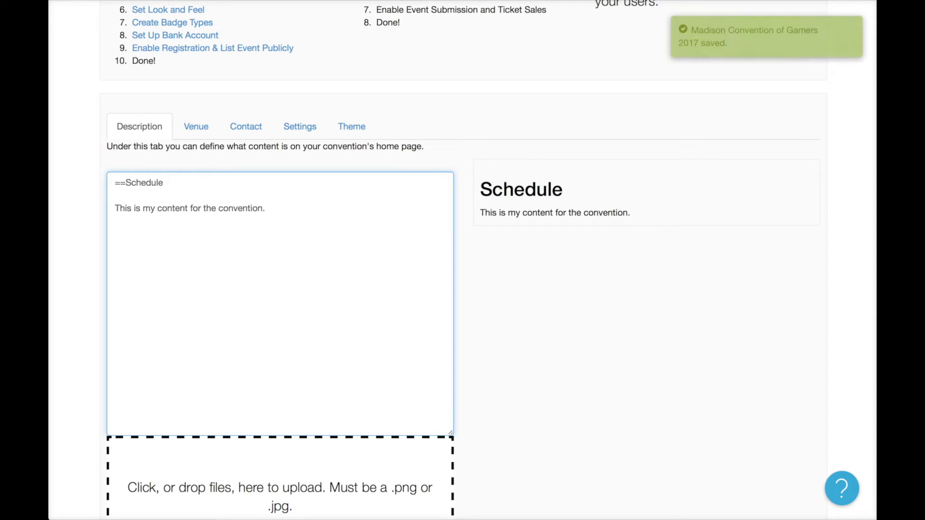
Add a '==Hotel' heading and the line 'This is where you go.' with 'where you' bolded.
click(334, 201)
text(==Hotel)
key(Return)
key(Return)
text(T)
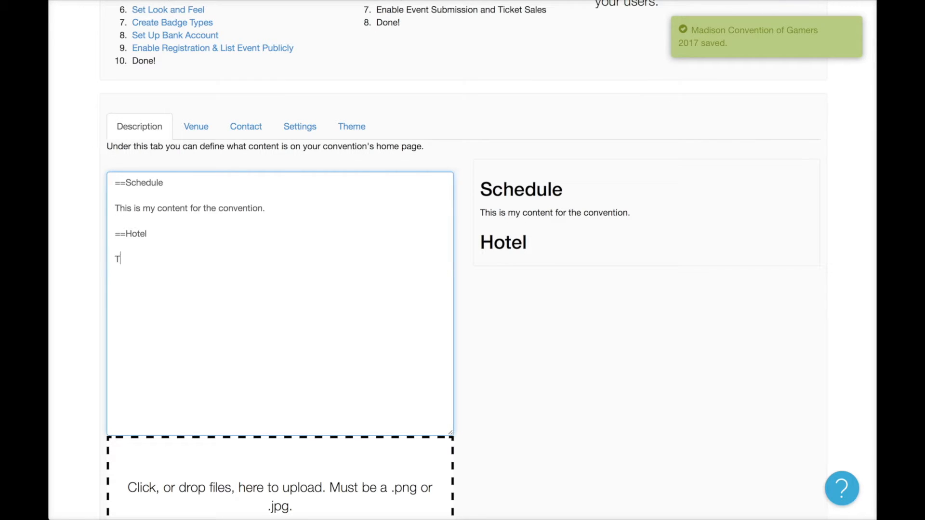
text(his is where you go.)
click(144, 259)
text(**)
key(Right)
key(Right)
key(Right)
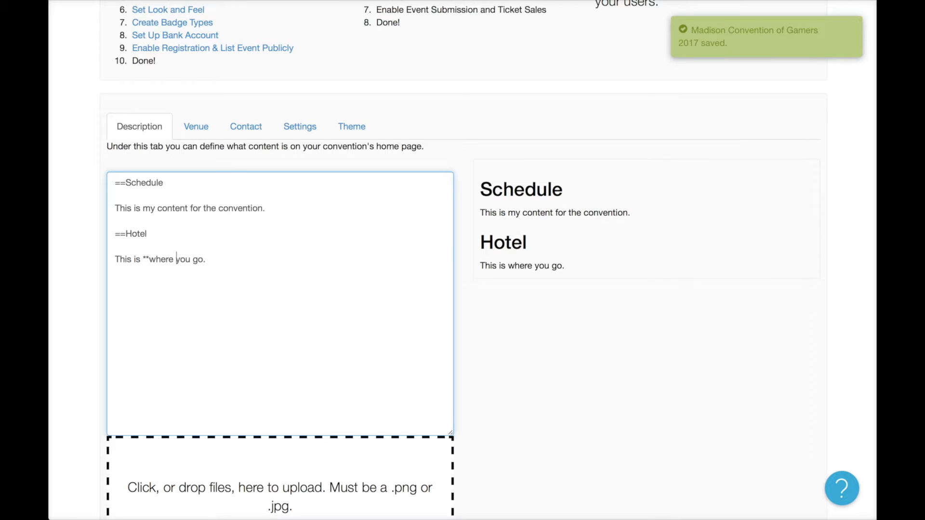
text(*)
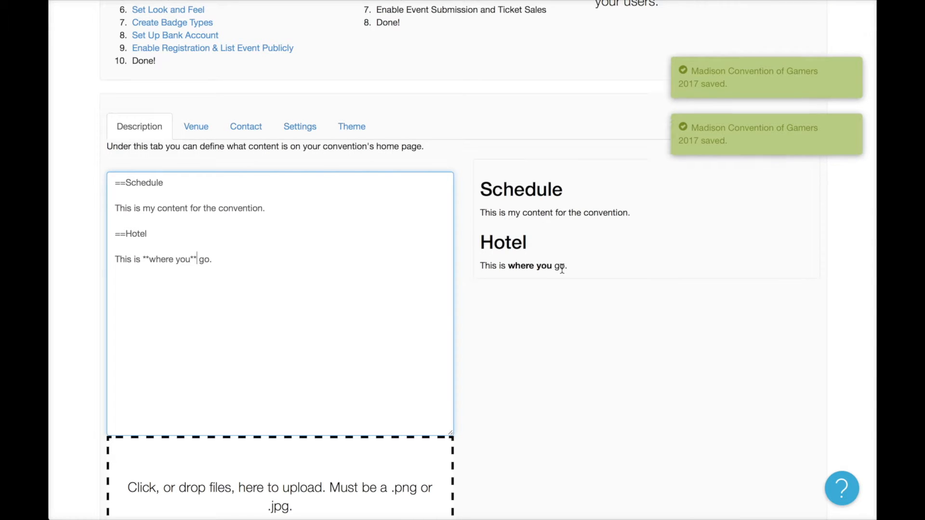
click(372, 313)
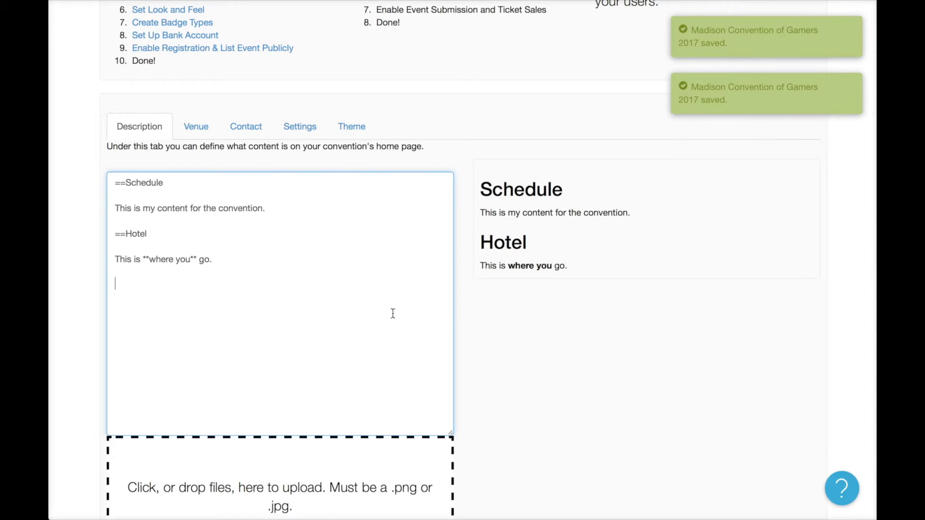
text(http://)
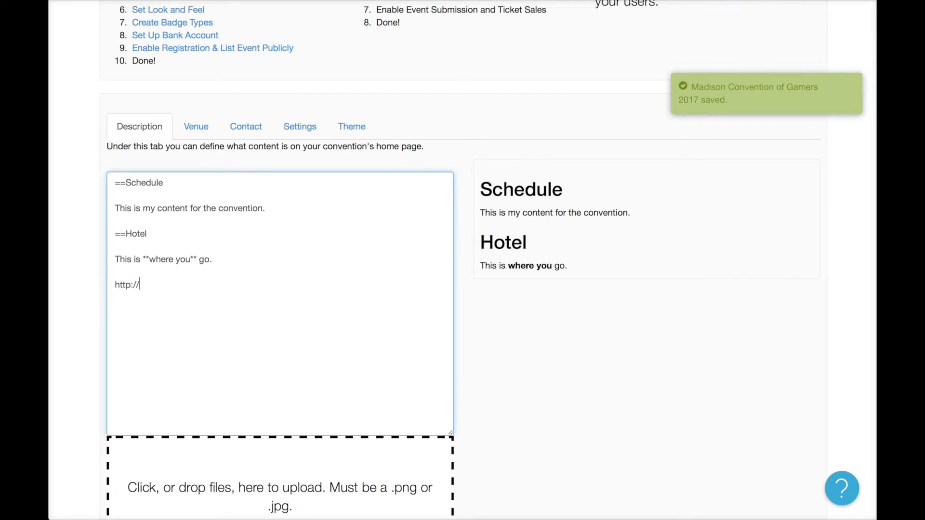
text(www.yahoo.com)
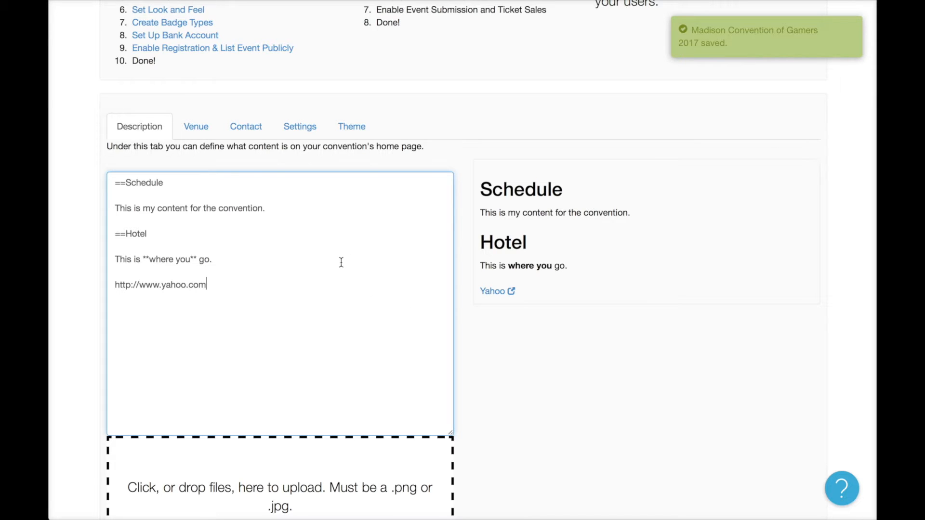
click(302, 239)
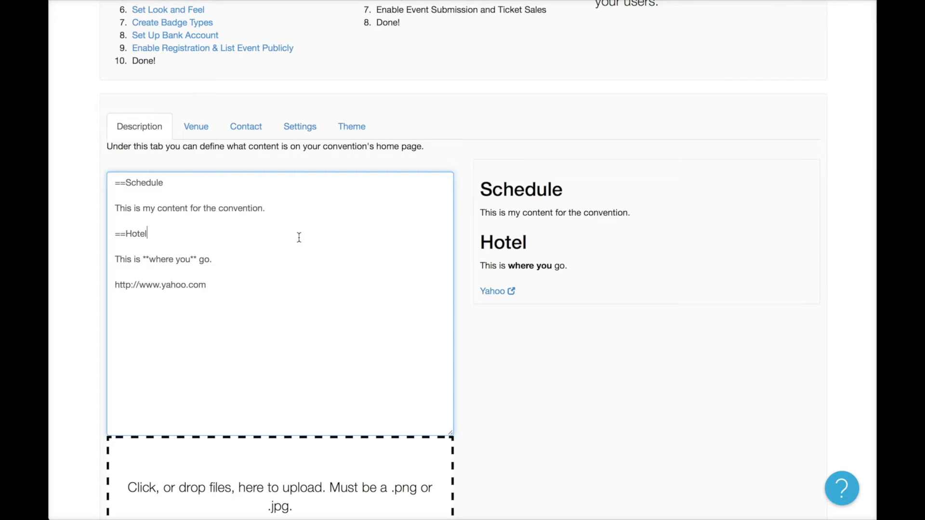
scroll(298, 238, down, 5)
Upload hotel-info-header.png and paste its image address over the ==Hotel heading.
click(299, 243)
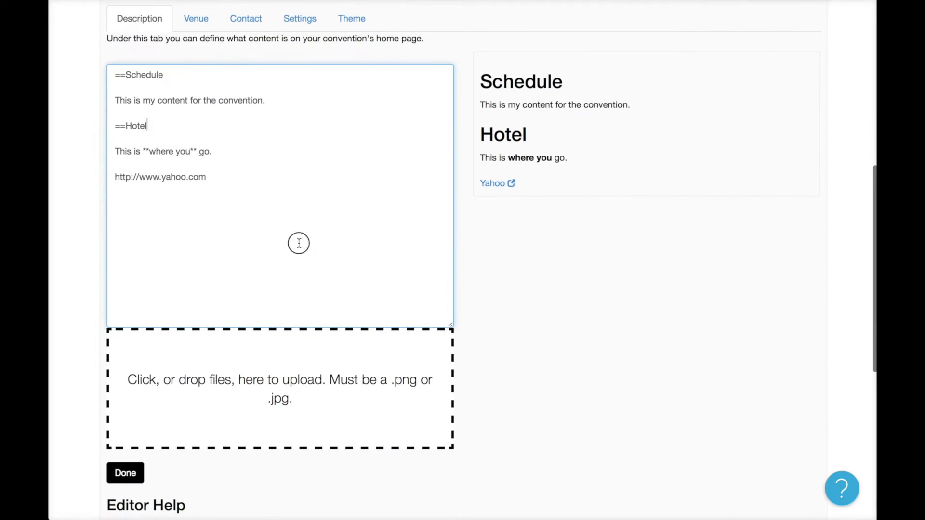
click(343, 358)
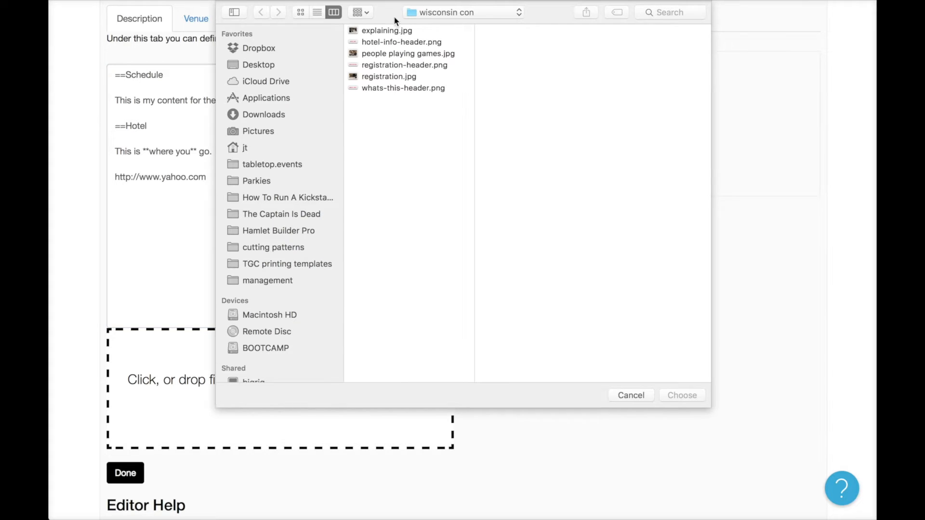
click(392, 43)
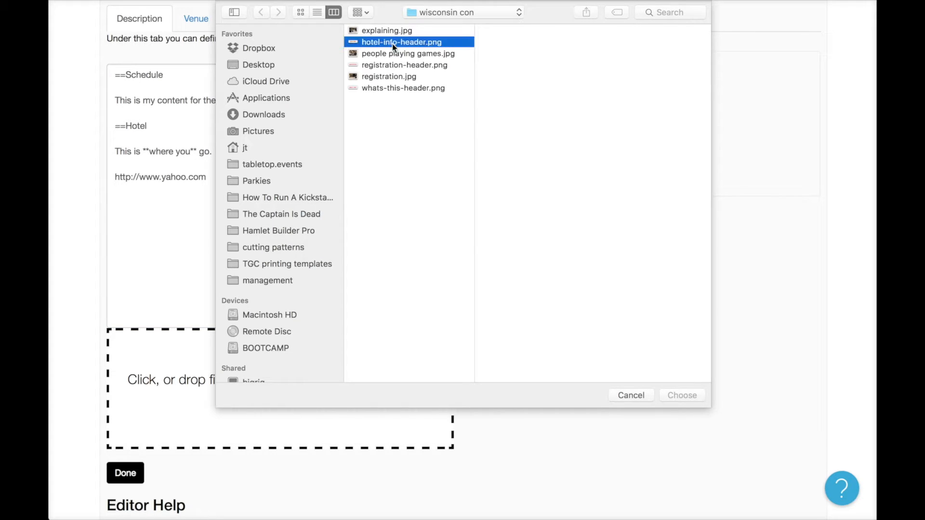
click(681, 395)
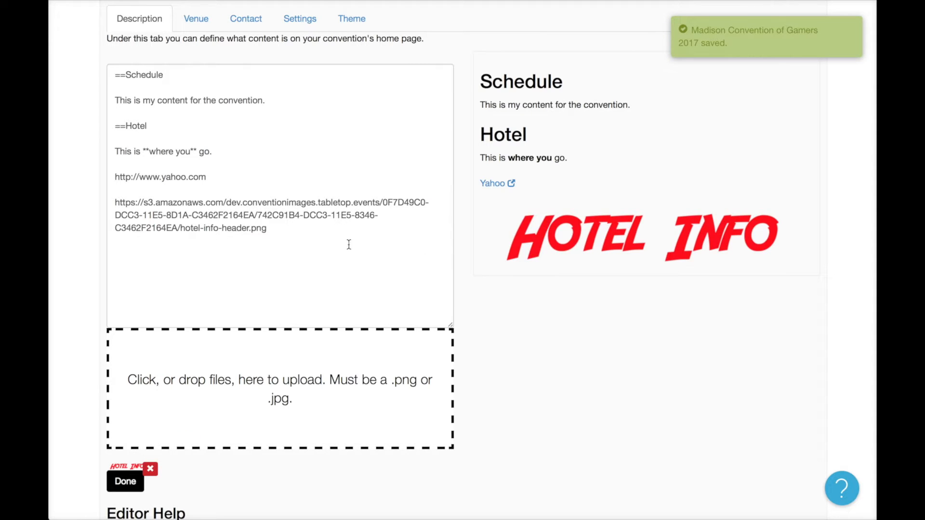
click(235, 204)
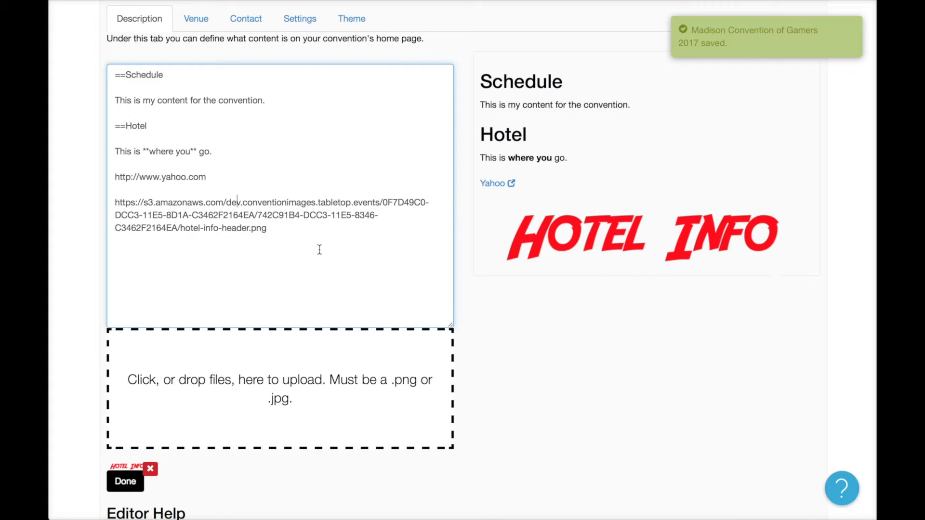
drag(297, 233, 93, 198)
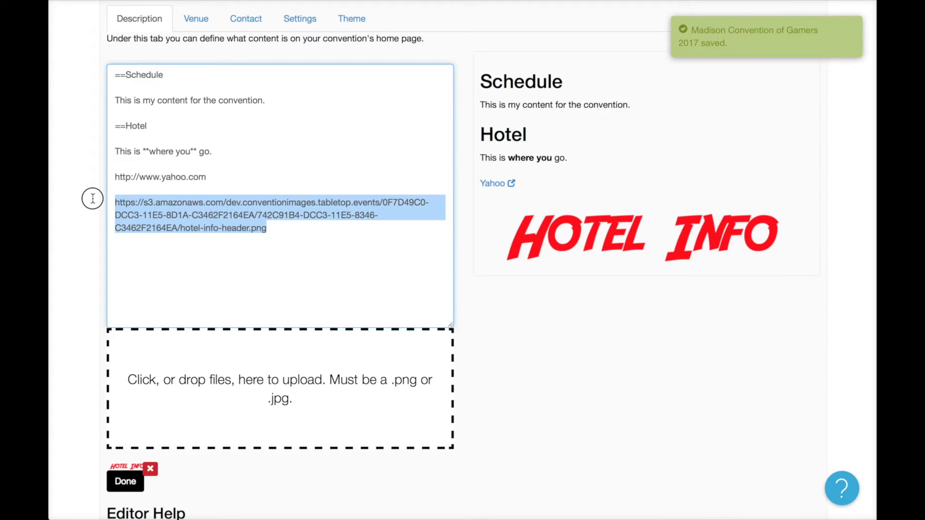
key(ctrl+x)
drag(150, 125, 92, 121)
key(ctrl+v)
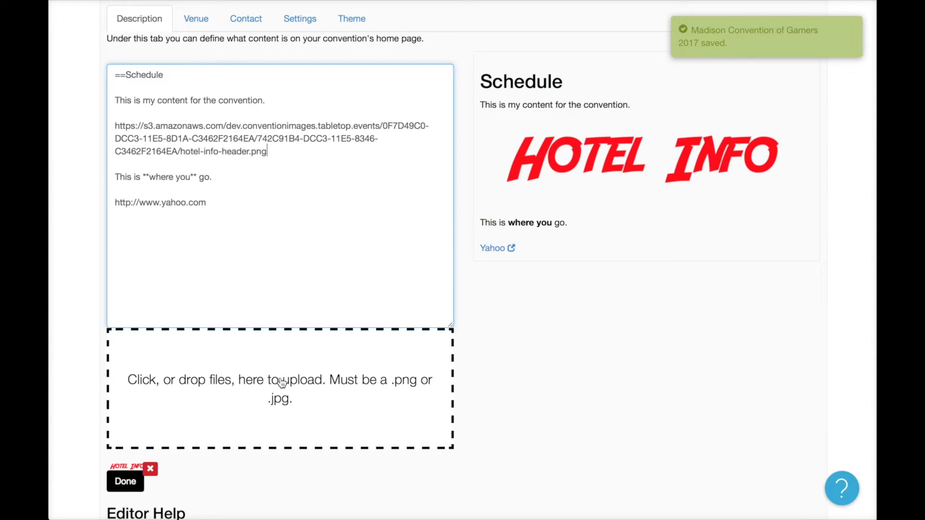
Upload registration-header.png and put its address in place of the ==Schedule heading.
click(291, 363)
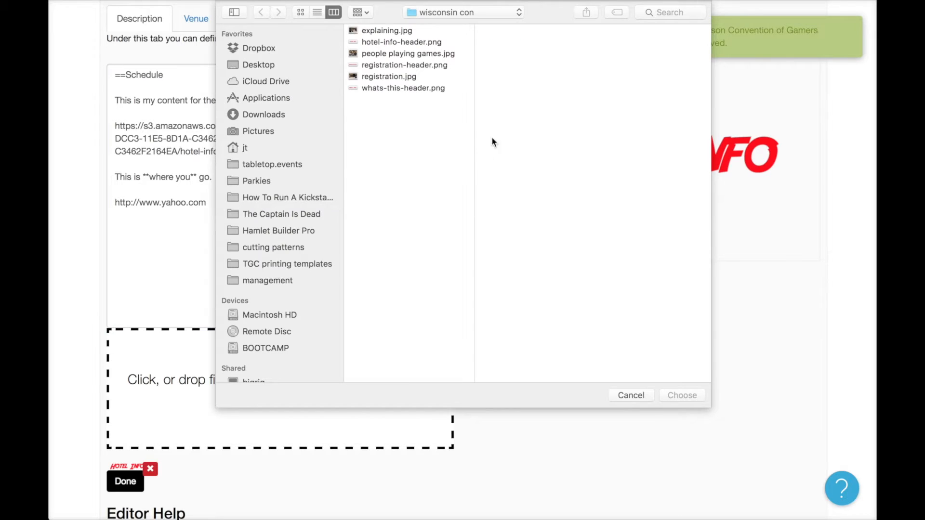
click(405, 66)
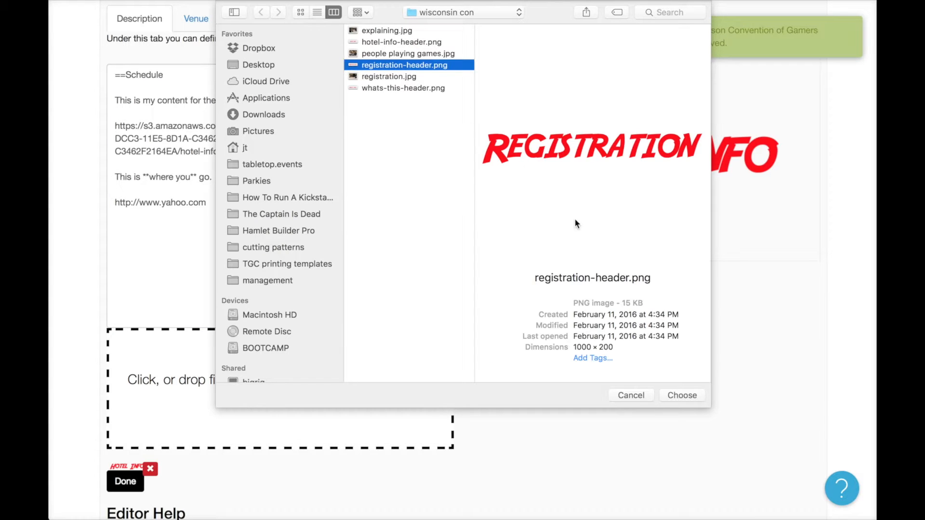
click(688, 396)
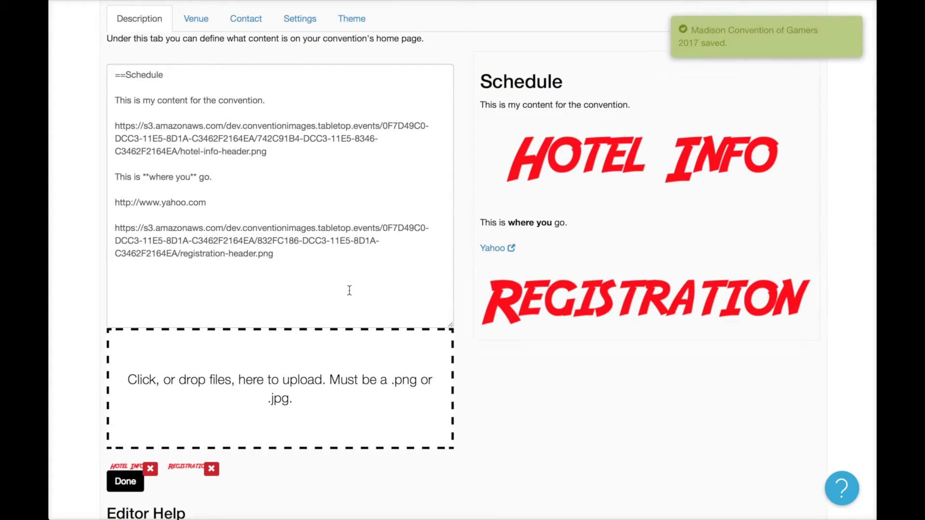
drag(308, 255, 115, 227)
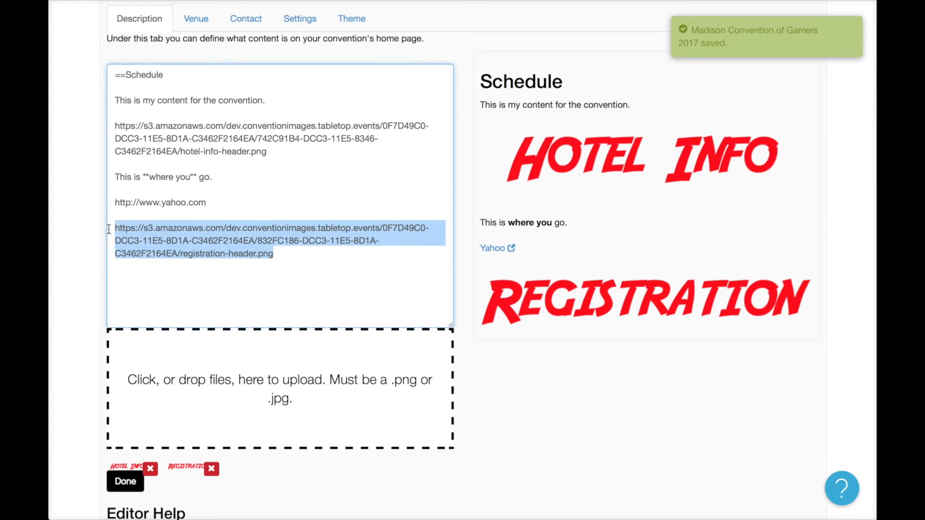
key(BackSpace)
drag(188, 73, 83, 68)
key(super+v)
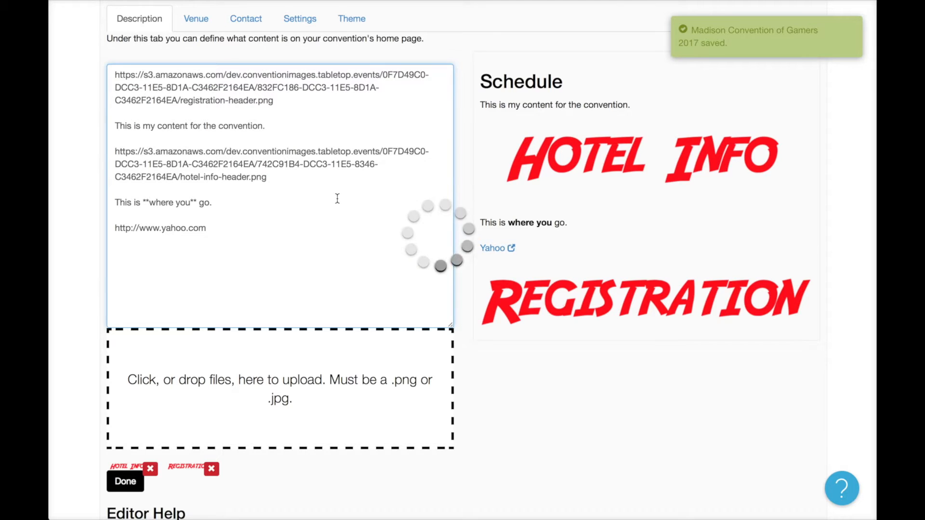
click(336, 127)
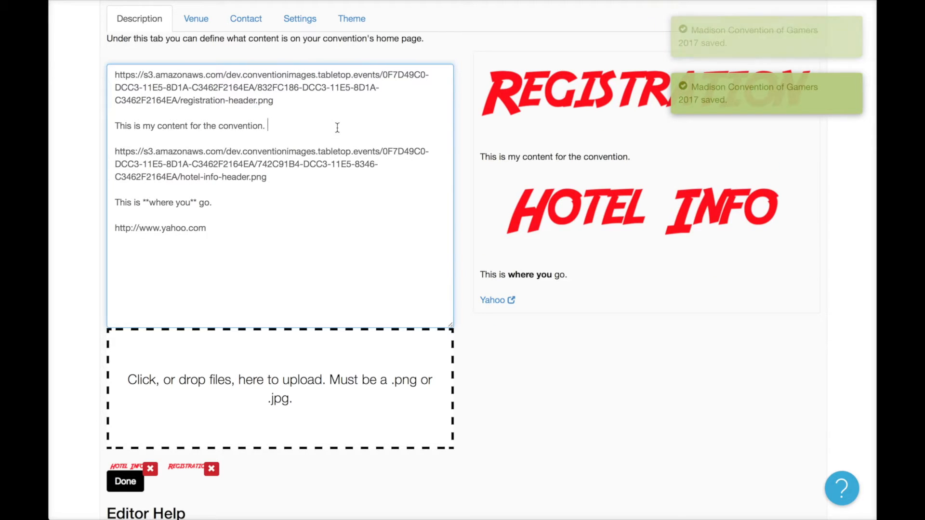
key(Return)
key(Return)
key(Return)
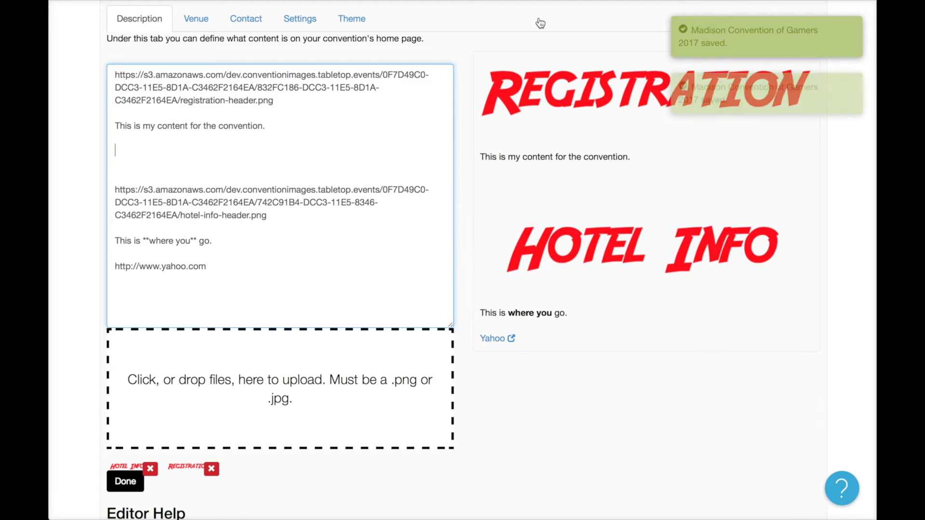
Paste the Deadpool Red Band trailer's YouTube URL into the description below the opening line.
key(super+l)
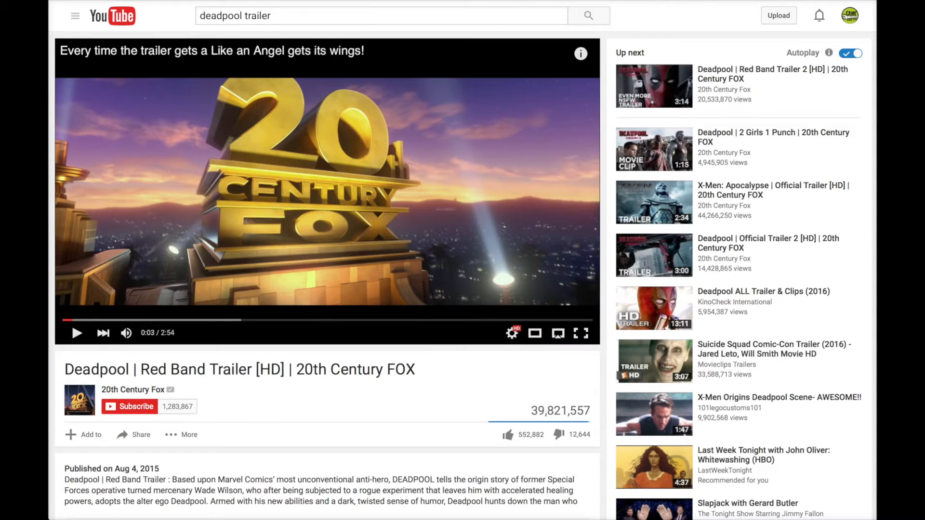
key(super+l)
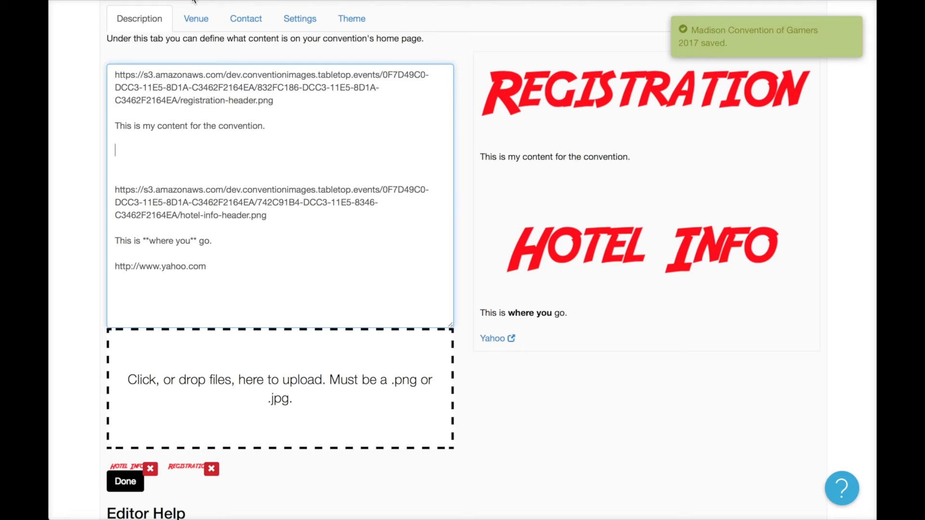
key(super+v)
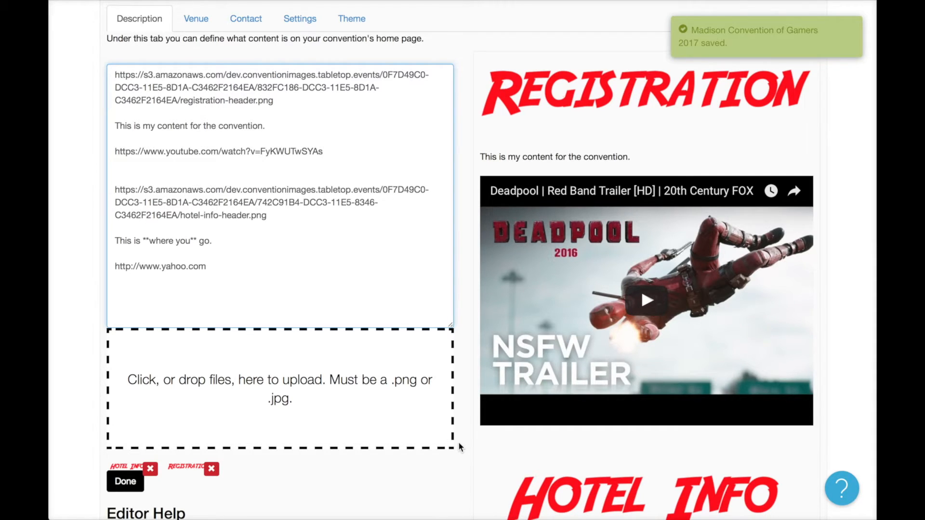
scroll(460, 450, up, 1)
scroll(460, 449, down, 1)
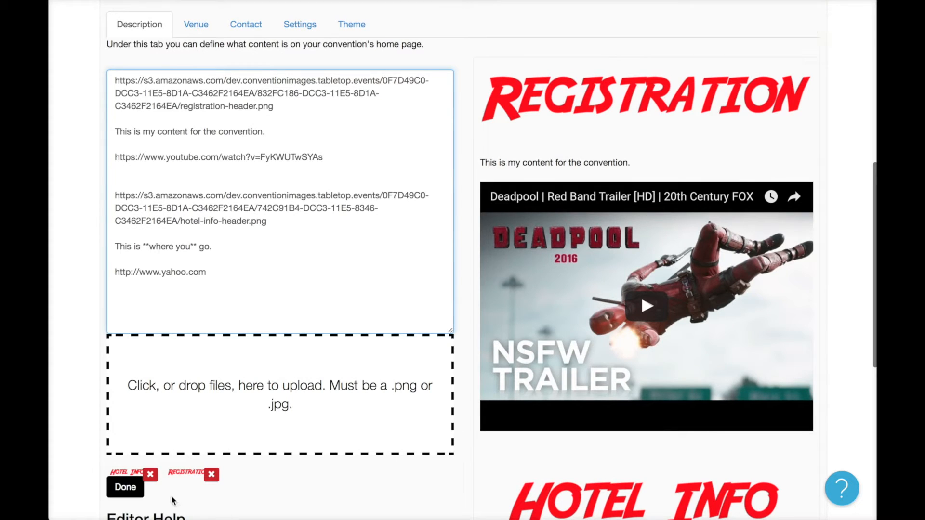
scroll(168, 460, up, 5)
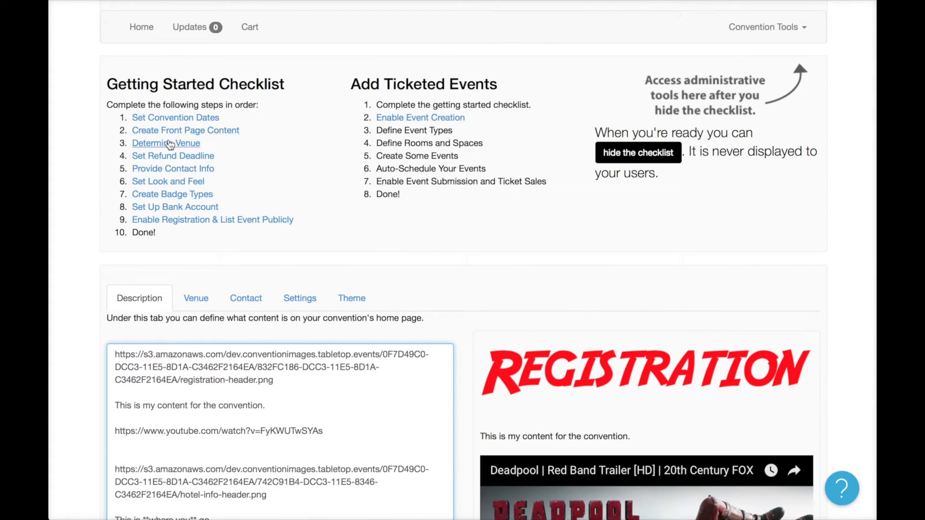
Search 'Sheraton' in the venue field and choose Sheraton Madison Hotel.
click(169, 143)
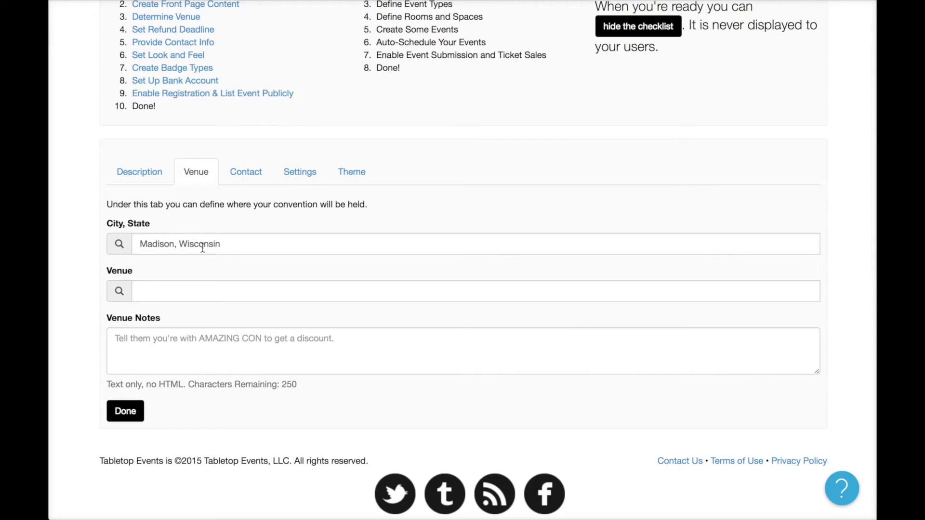
click(212, 292)
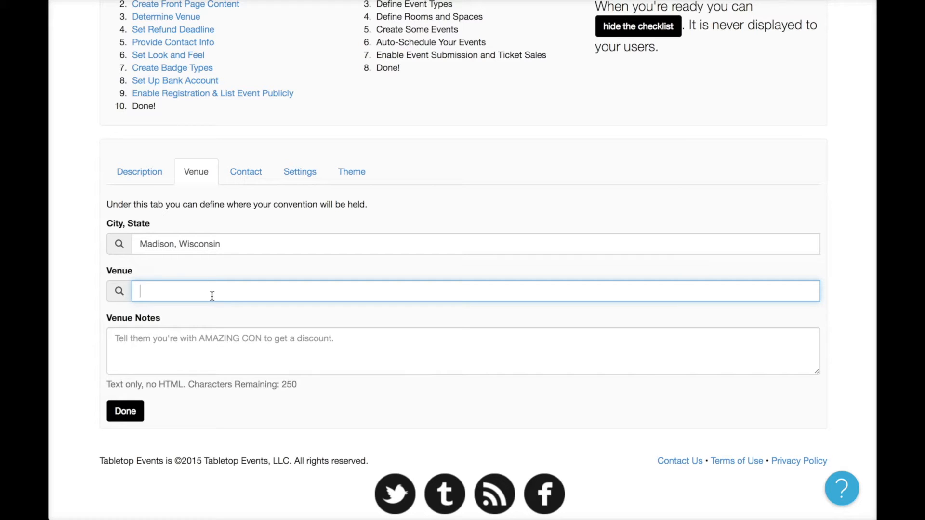
text(Sheraton)
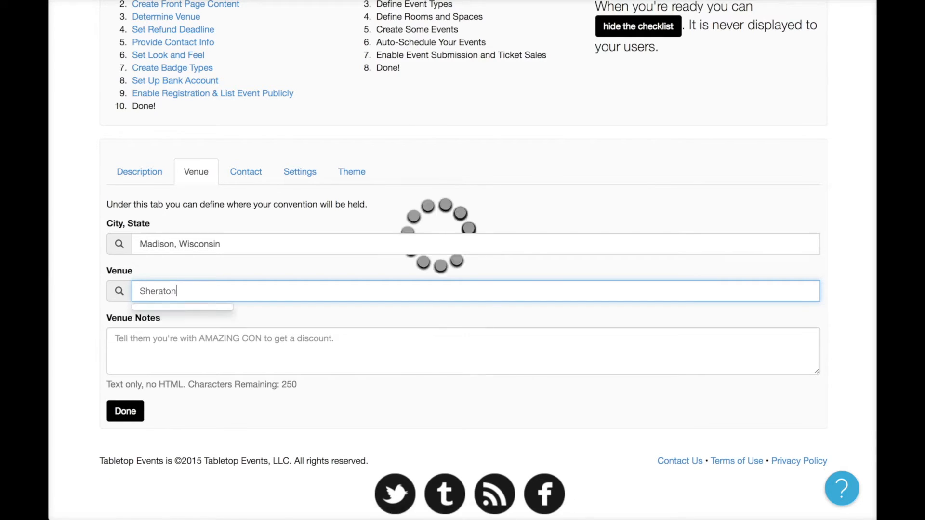
scroll(228, 391, down, 1)
scroll(227, 386, down, 3)
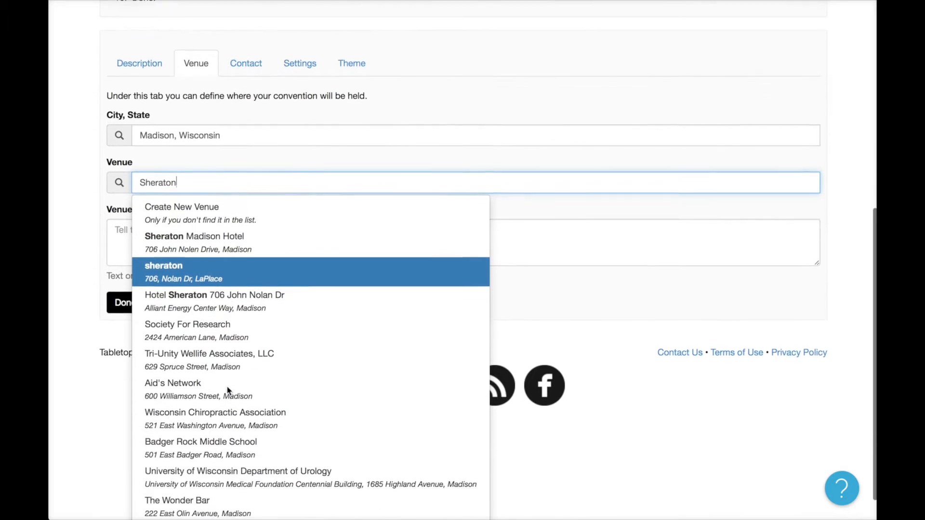
click(224, 232)
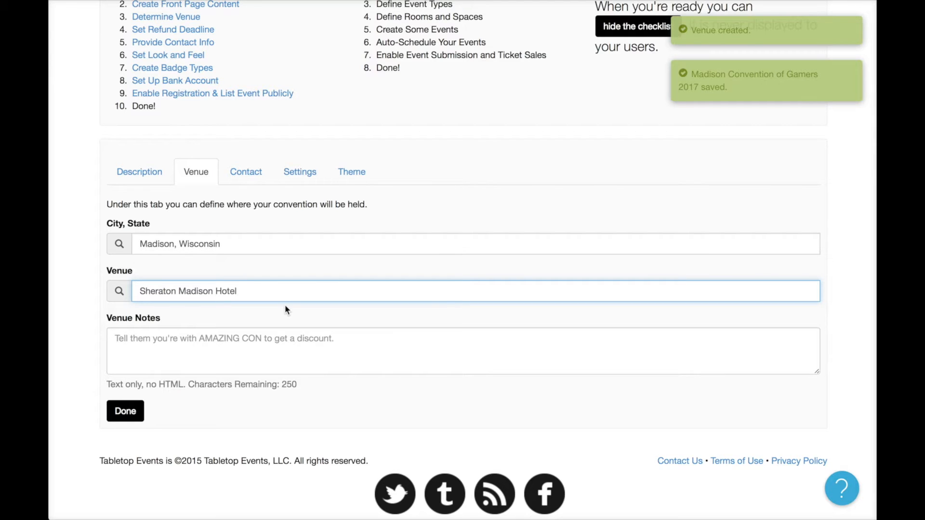
scroll(284, 306, up, 3)
scroll(287, 321, up, 2)
click(139, 122)
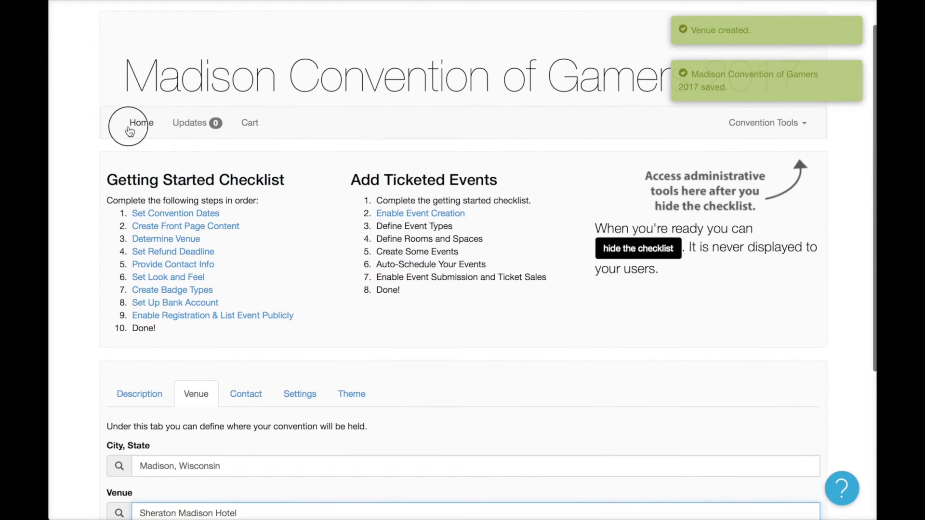
scroll(336, 362, down, 5)
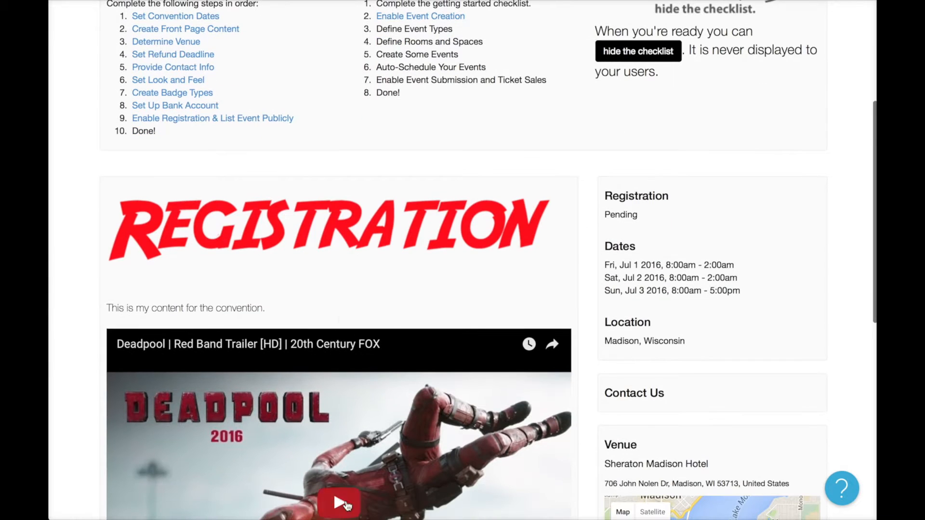
scroll(303, 326, down, 6)
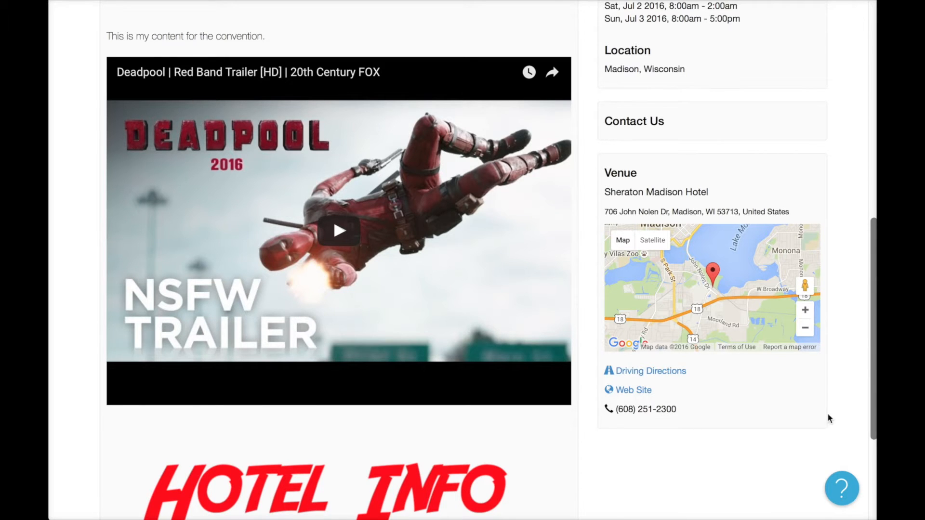
scroll(836, 409, up, 8)
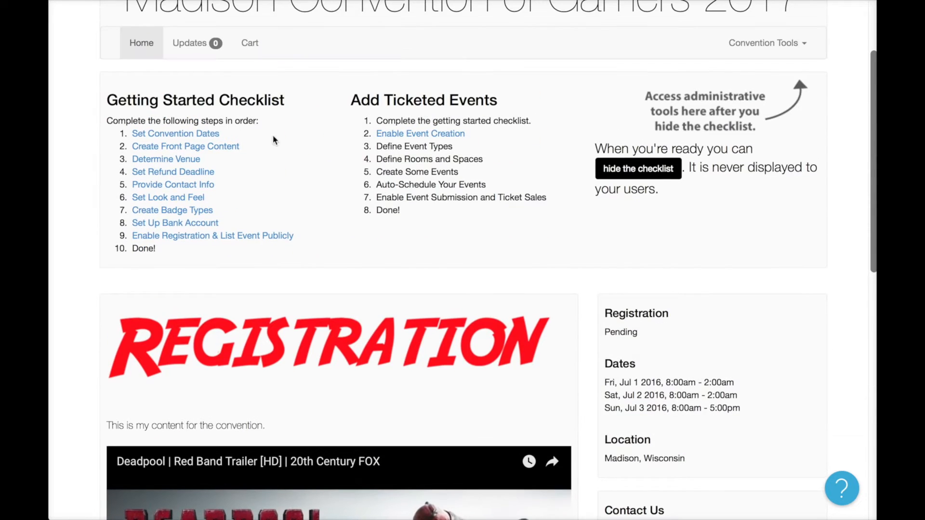
click(195, 159)
Add the venue note 'Tell them you are with "Madison Gaming" to get a discount.'.
click(303, 362)
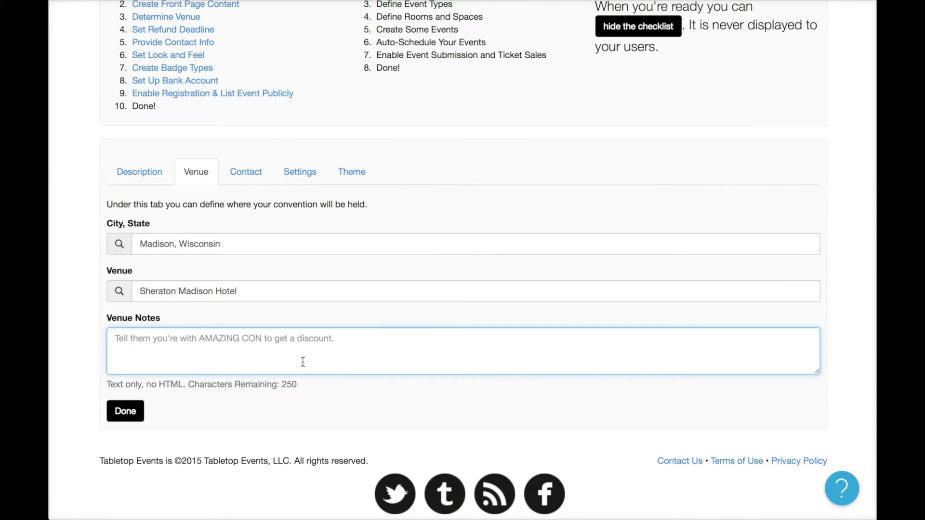
text(Tell them you are with )
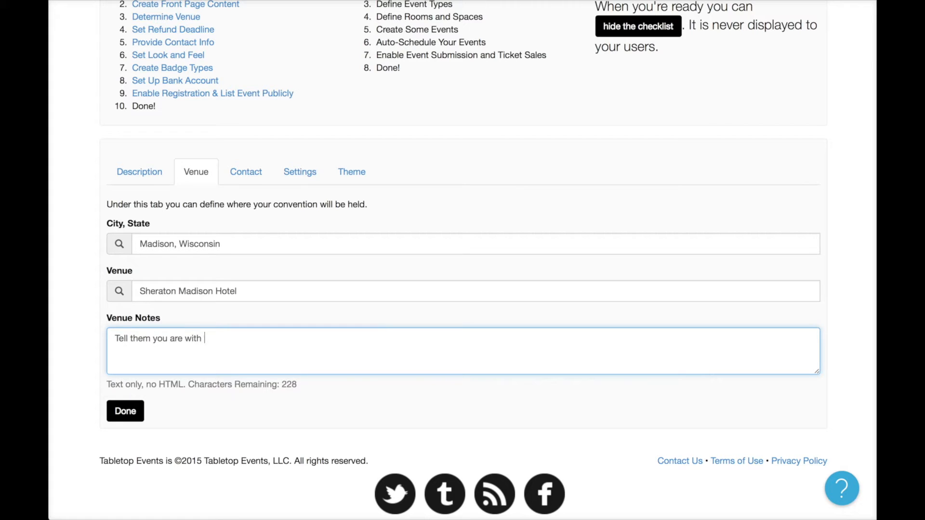
text("Madison Gaming" to )
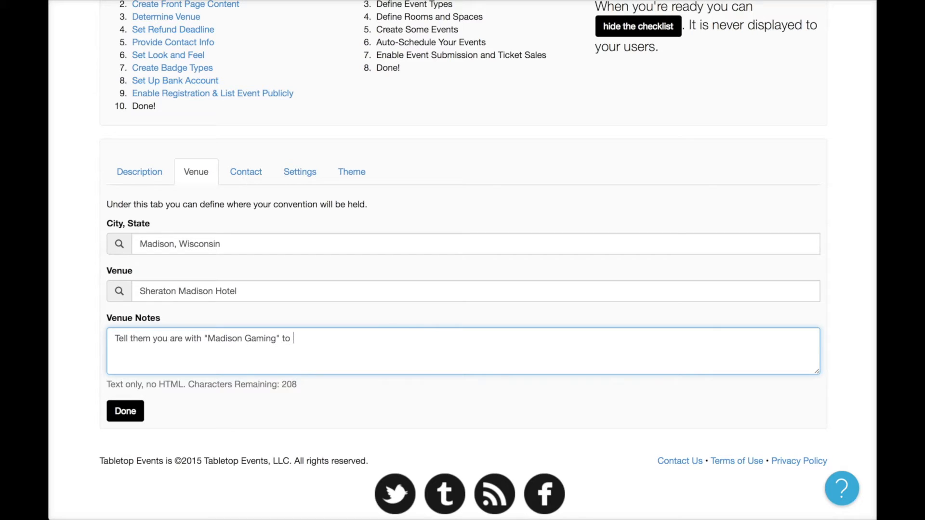
text(get a discount.)
click(407, 308)
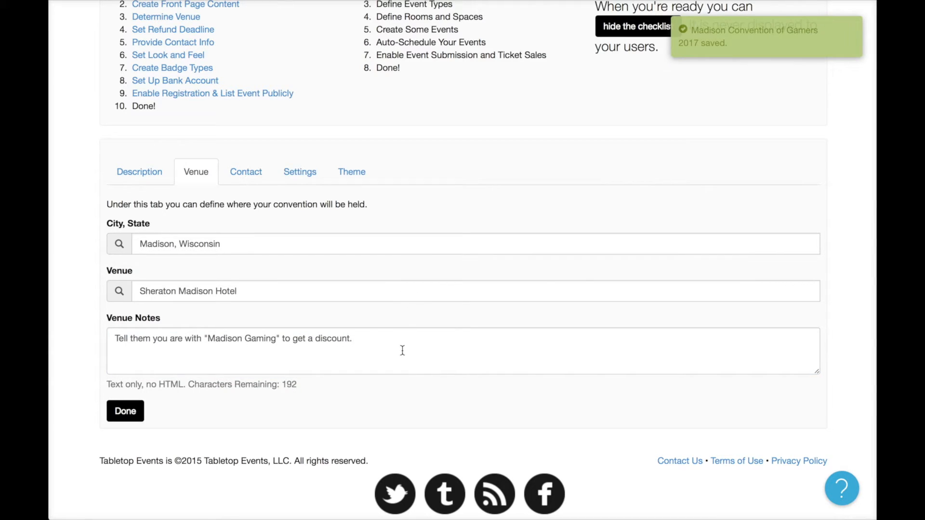
Check the saved note on the page and open the refund deadline setting.
scroll(376, 340, up, 3)
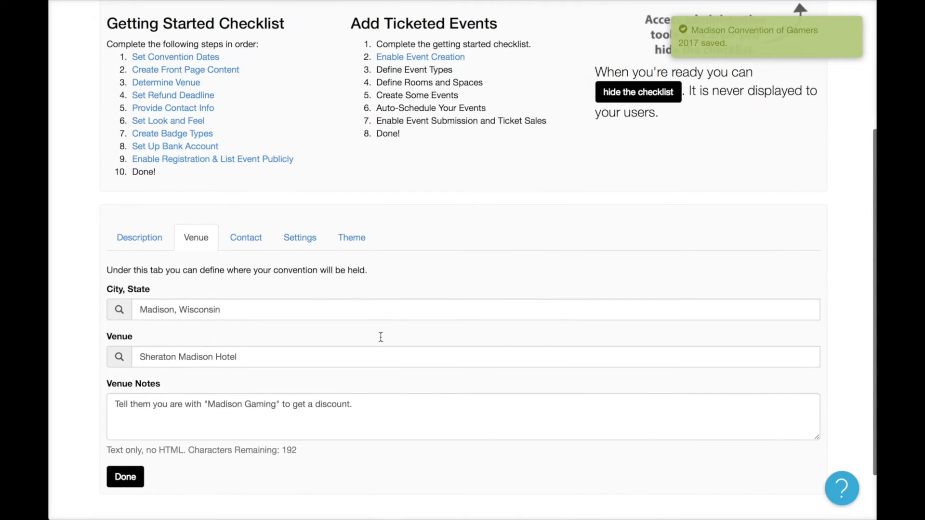
scroll(380, 336, up, 5)
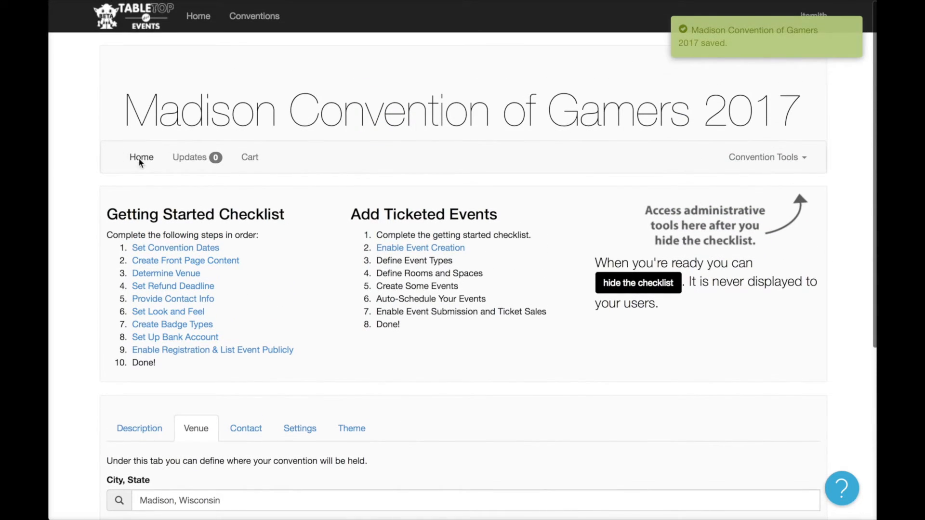
scroll(336, 289, down, 20)
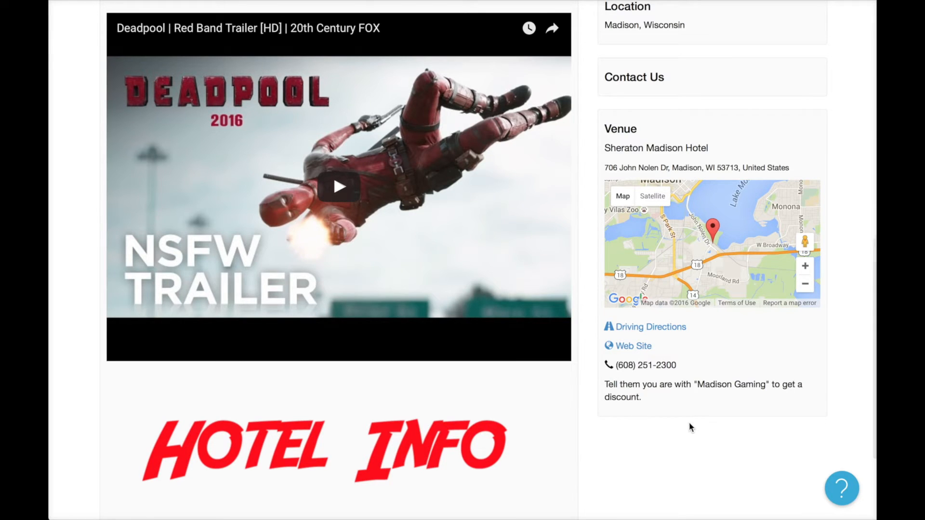
scroll(688, 421, up, 8)
scroll(669, 329, up, 3)
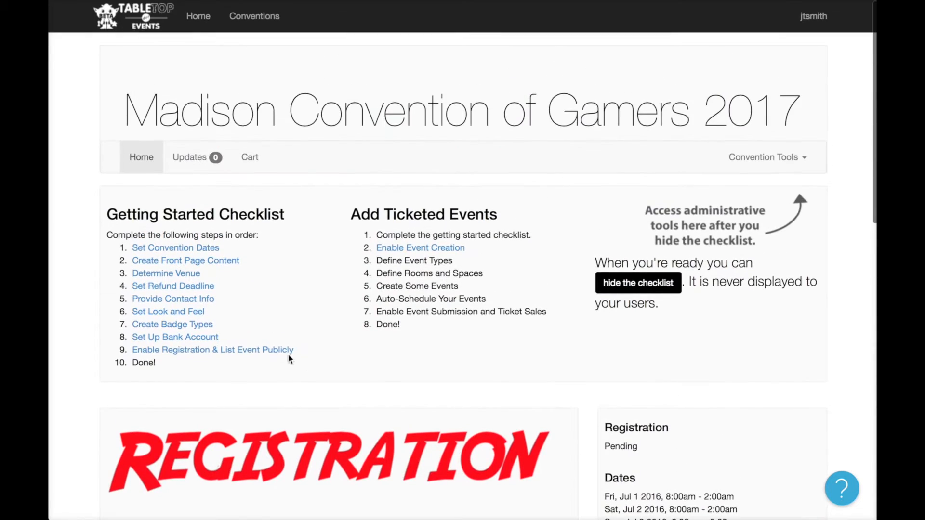
click(207, 287)
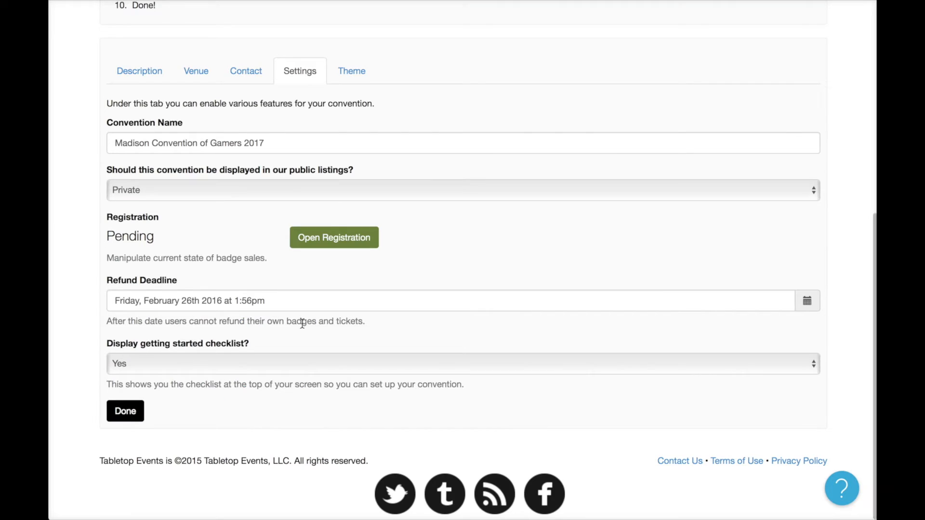
Pick May 15, 2016 at 12:00 AM as the refund deadline.
click(271, 300)
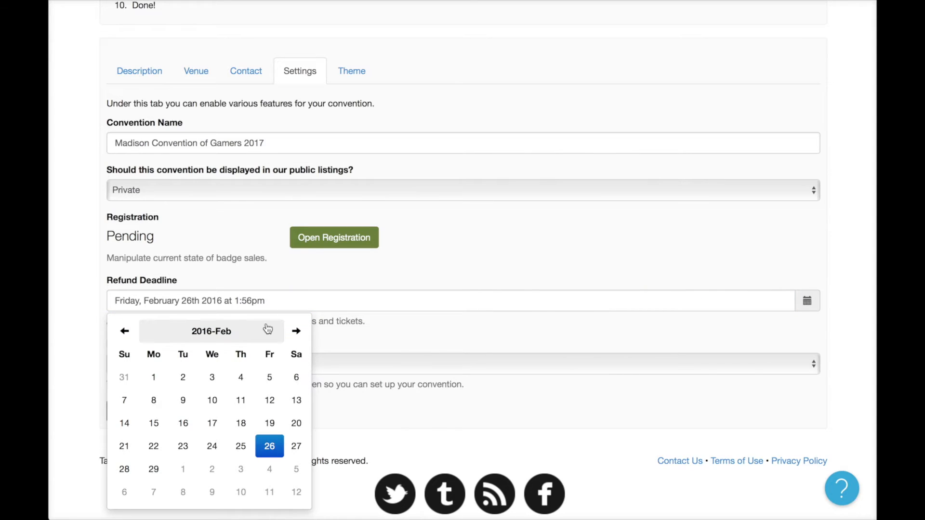
click(296, 332)
click(296, 333)
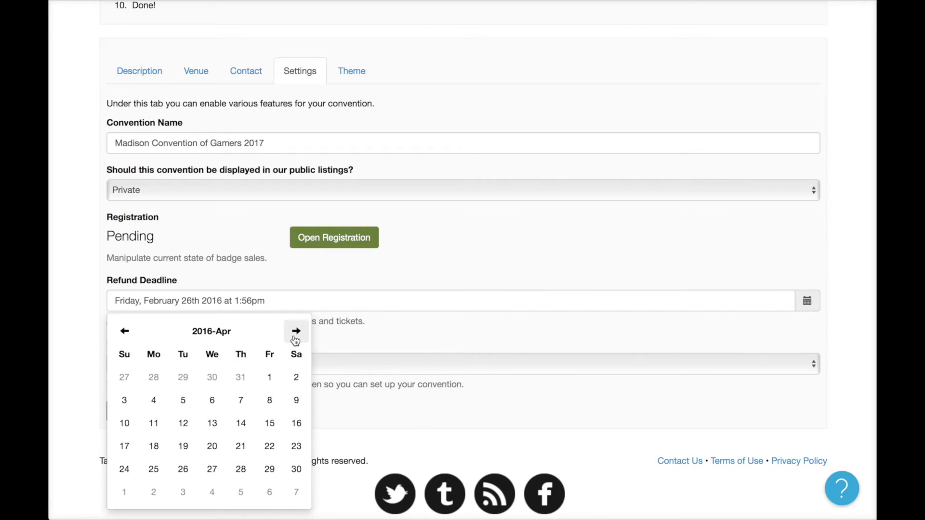
click(295, 333)
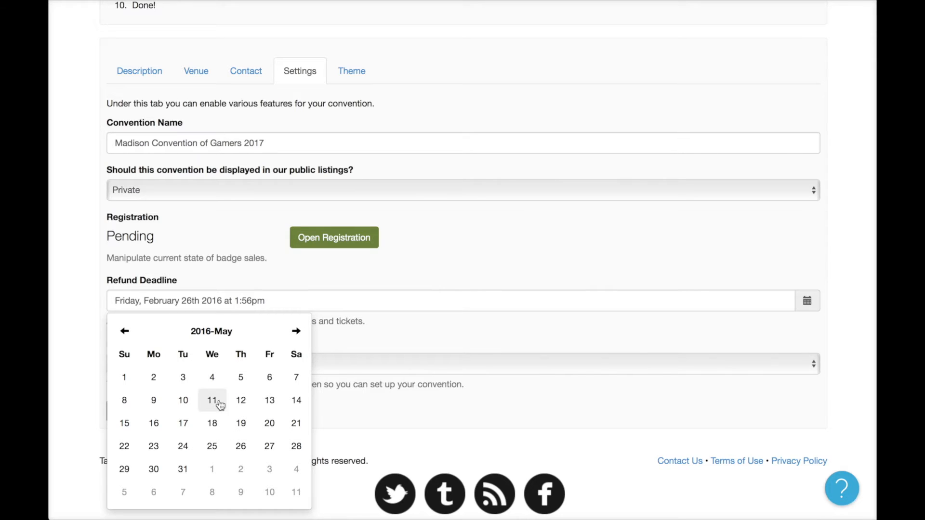
click(125, 425)
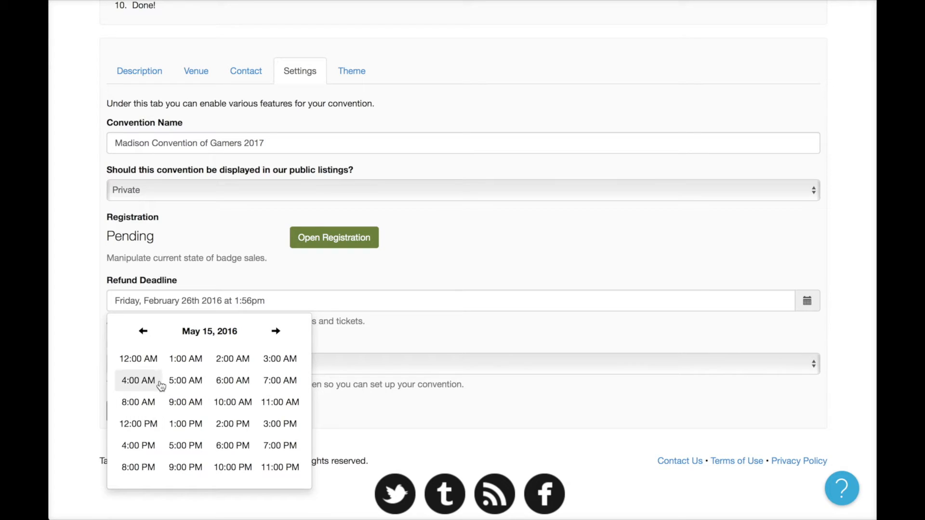
click(141, 360)
click(152, 369)
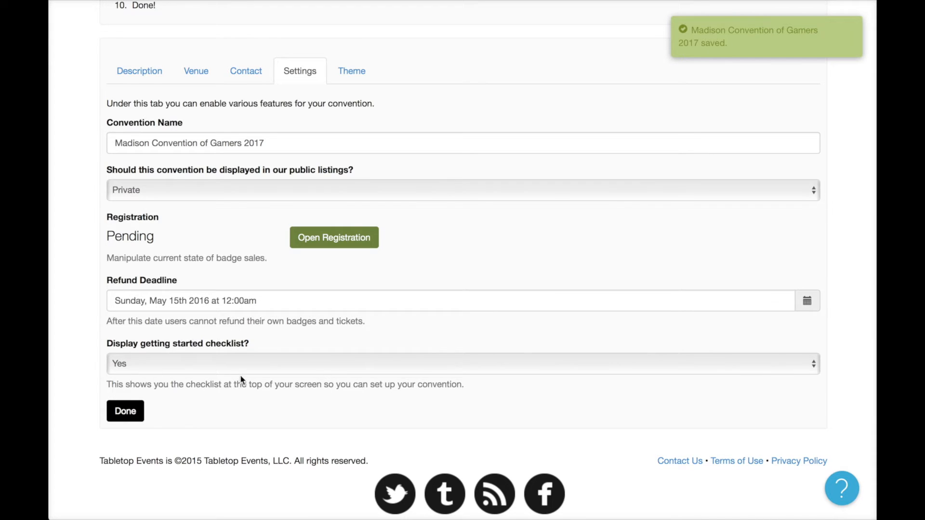
Enter the convention's contact e-mail address in the Provide Contact Info settings.
scroll(268, 335, up, 7)
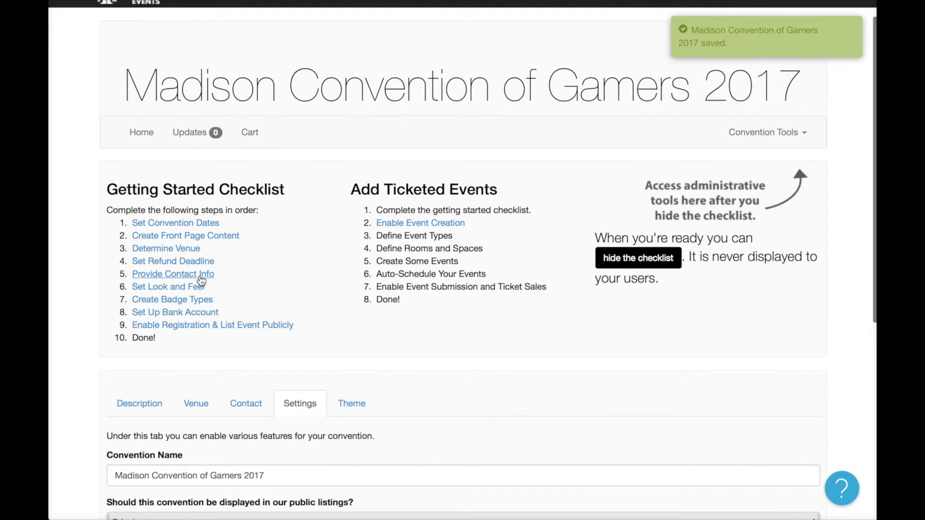
click(201, 276)
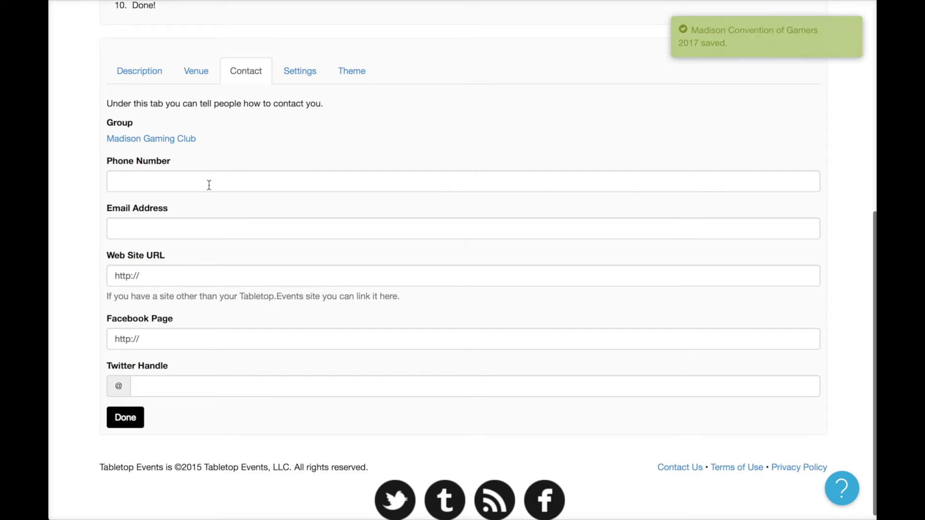
click(201, 224)
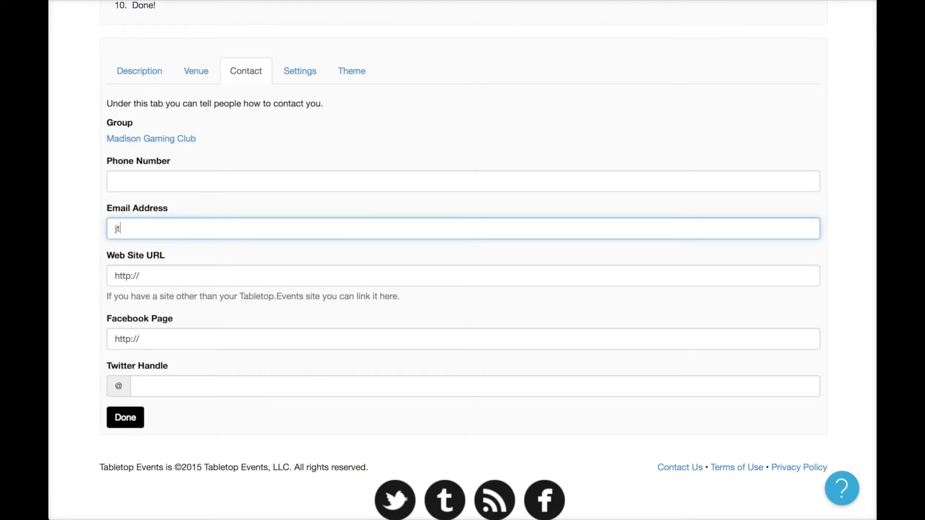
click(233, 268)
scroll(216, 207, up, 1)
scroll(216, 207, up, 7)
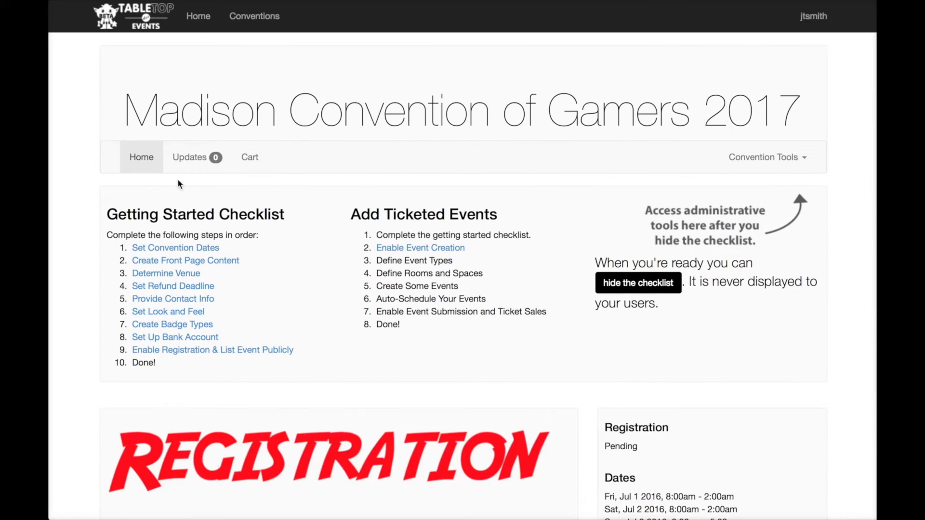
scroll(640, 417, down, 6)
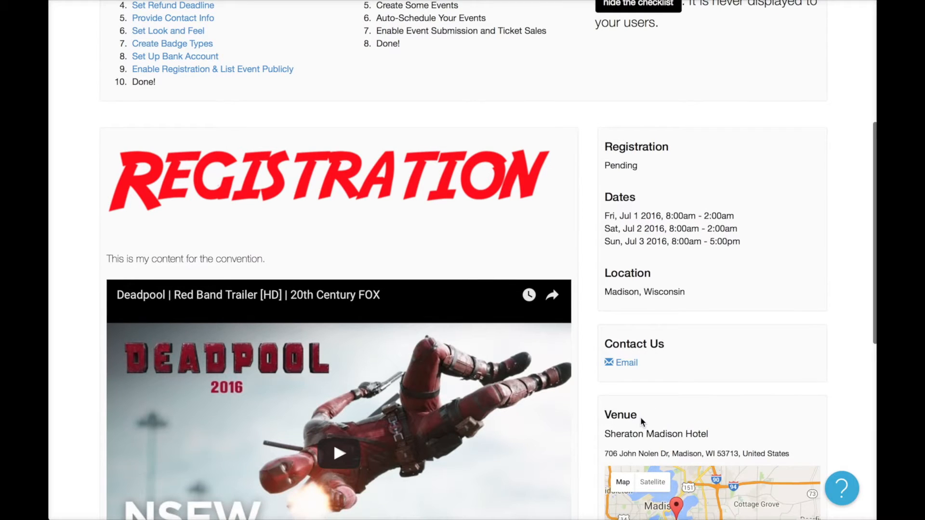
scroll(640, 417, down, 1)
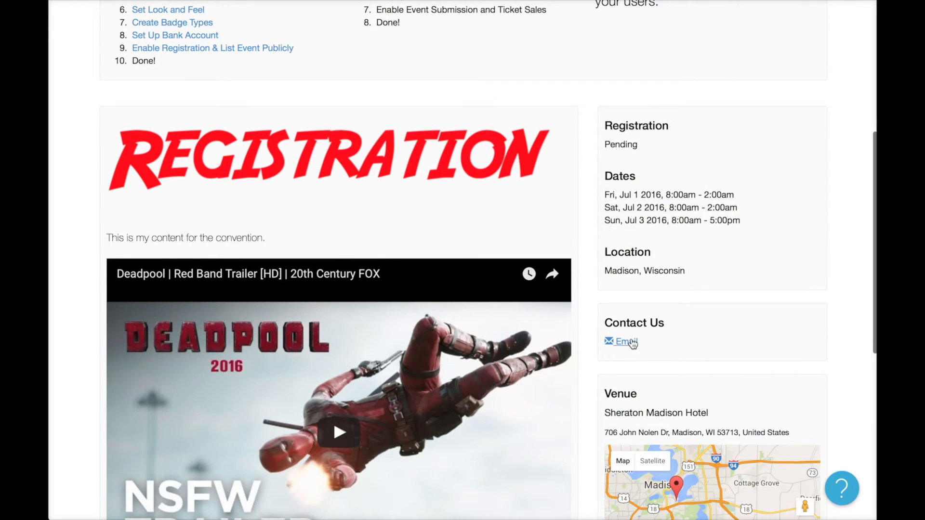
scroll(646, 204, up, 1)
scroll(646, 207, up, 5)
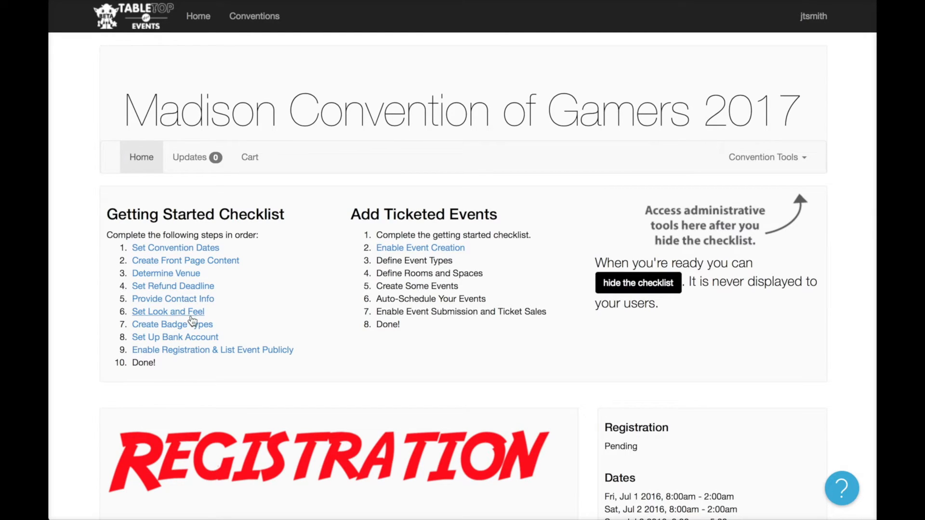
Set the Twitter Handle in the contact info to TabletopEvents and save.
click(192, 300)
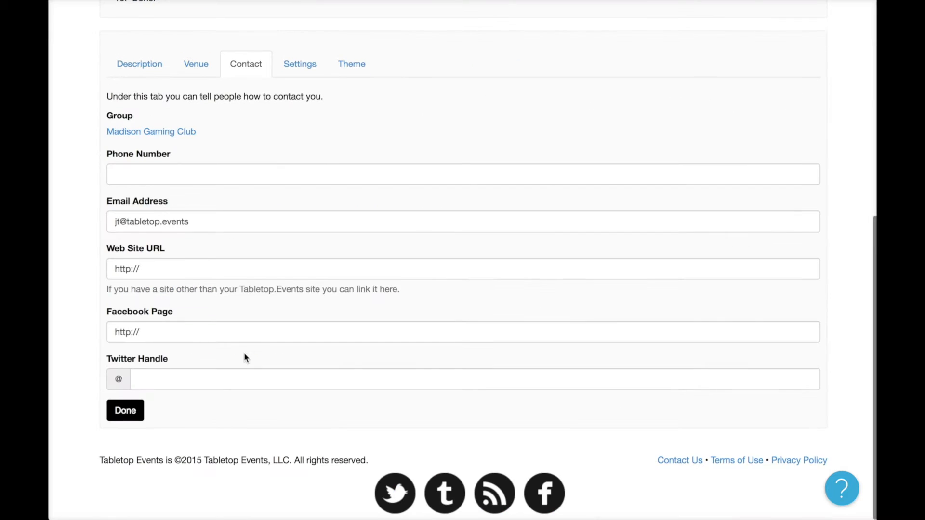
click(221, 370)
text(T)
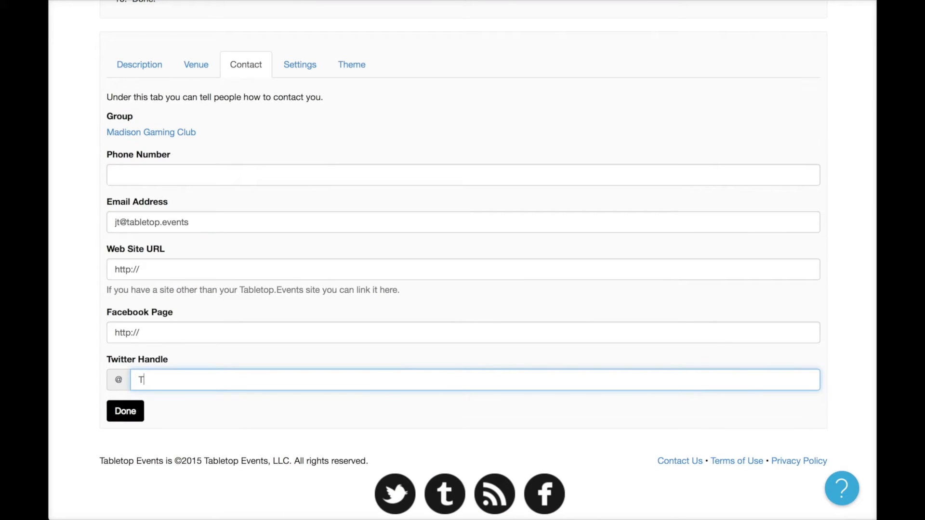
text(abletopEvents)
key(Return)
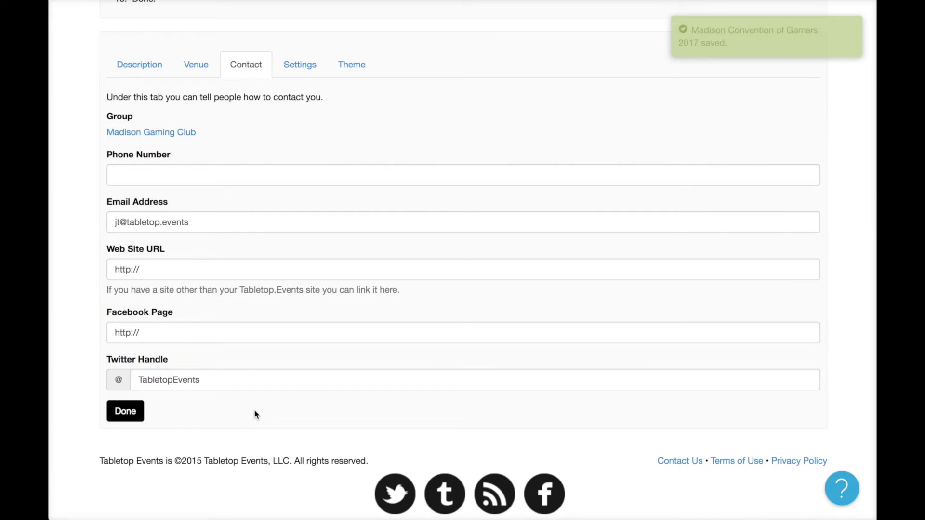
Check the front page's Contact Us section for the new Twitter link.
click(140, 157)
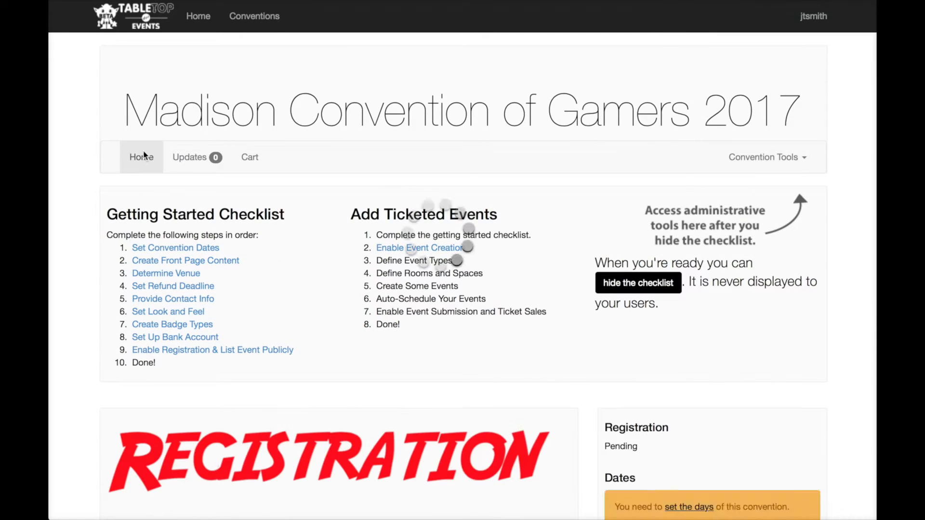
scroll(339, 322, down, 8)
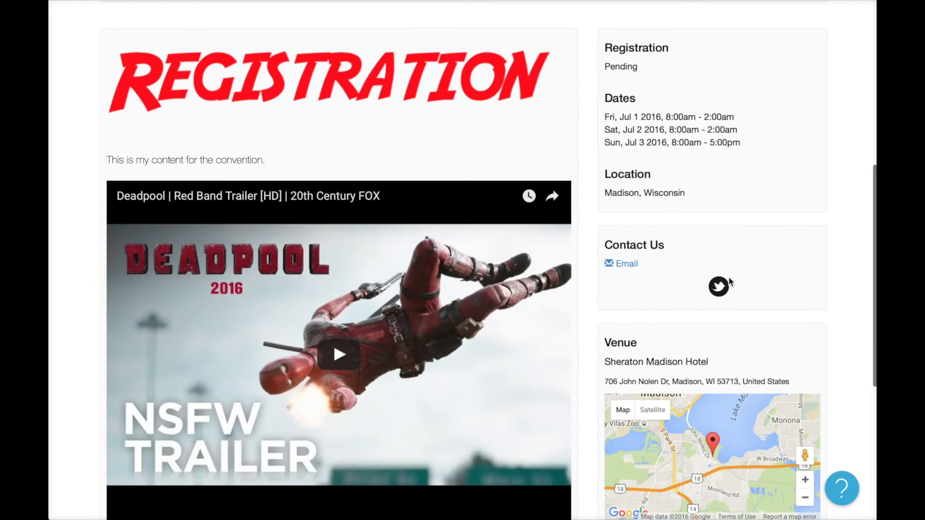
scroll(724, 295, up, 2)
scroll(724, 295, up, 5)
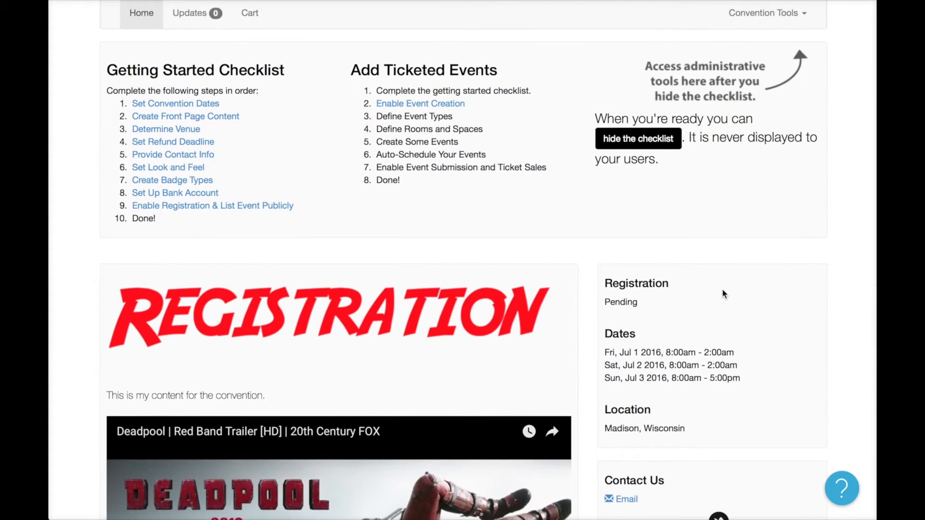
scroll(713, 286, up, 4)
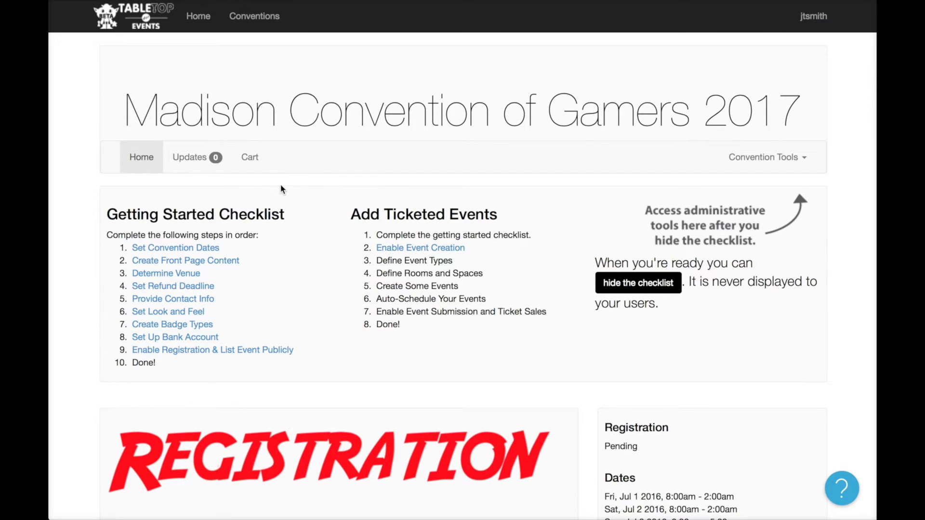
Preview the Coal, Rojo, Chic, Deco, Wolf and Powder presets, then apply Rojo.
click(200, 312)
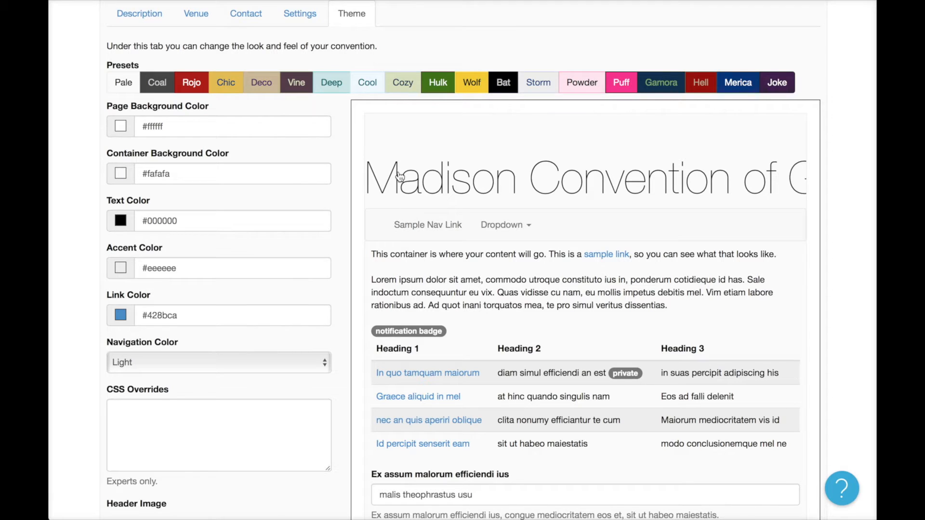
scroll(361, 119, up, 1)
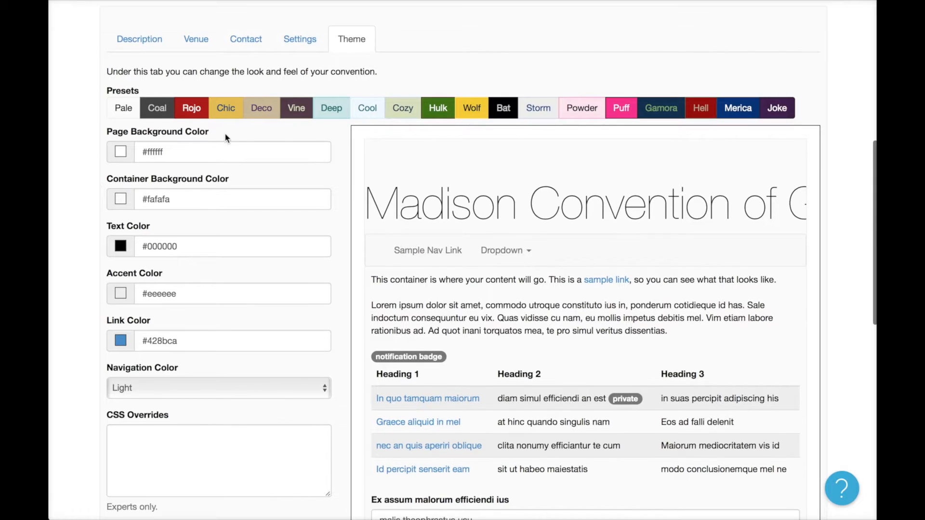
click(160, 113)
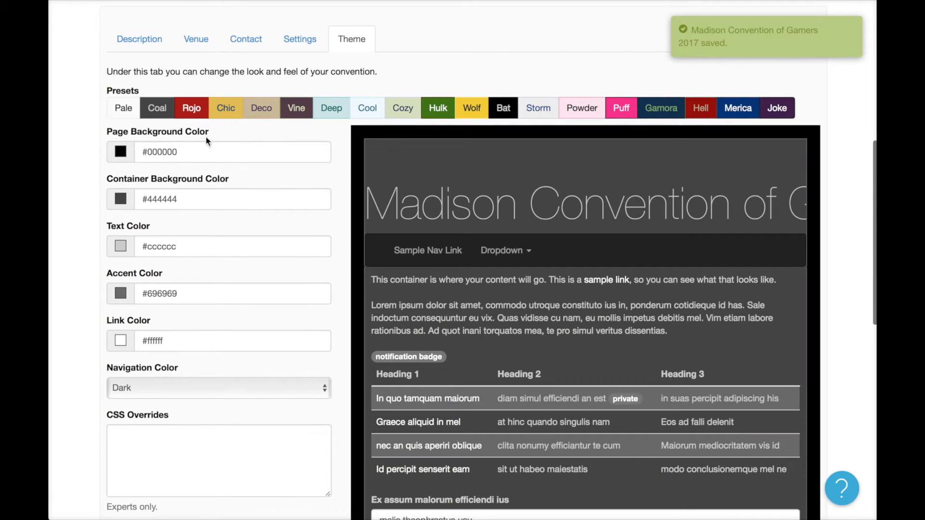
click(192, 114)
click(243, 115)
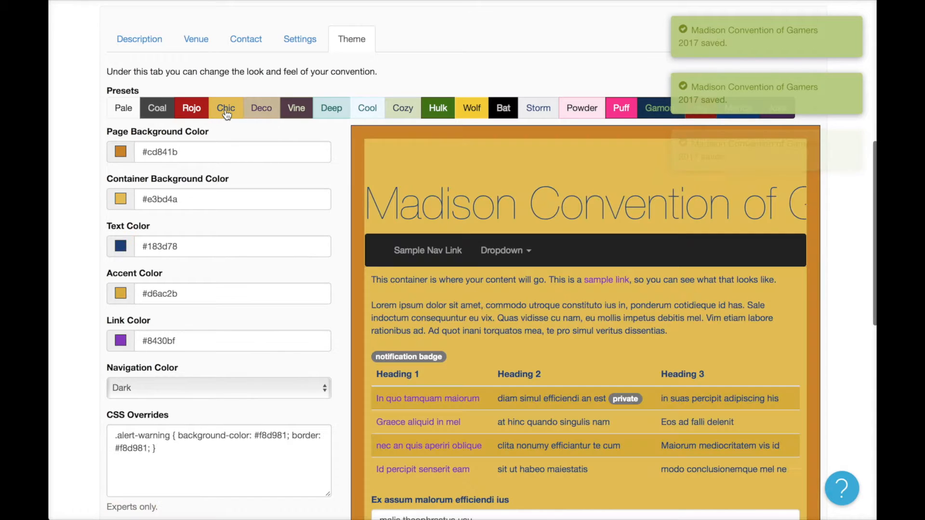
click(248, 115)
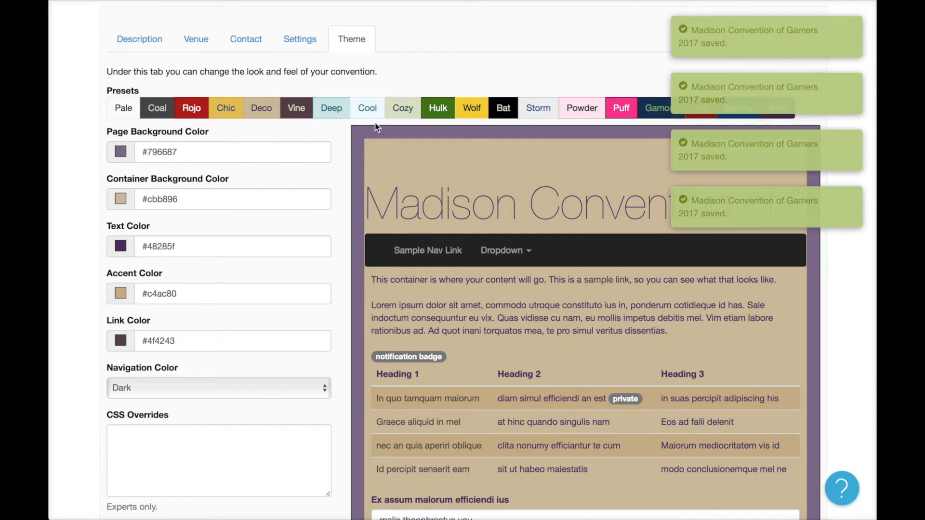
click(471, 109)
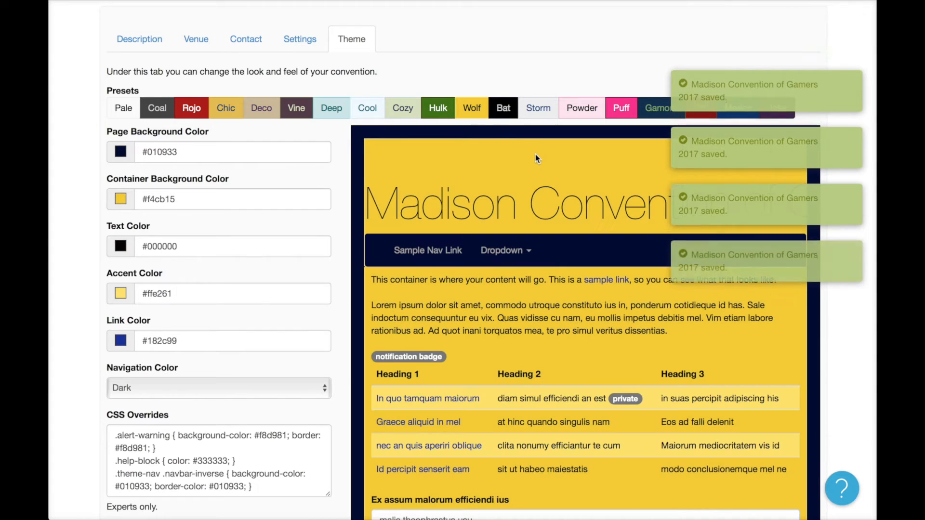
click(580, 117)
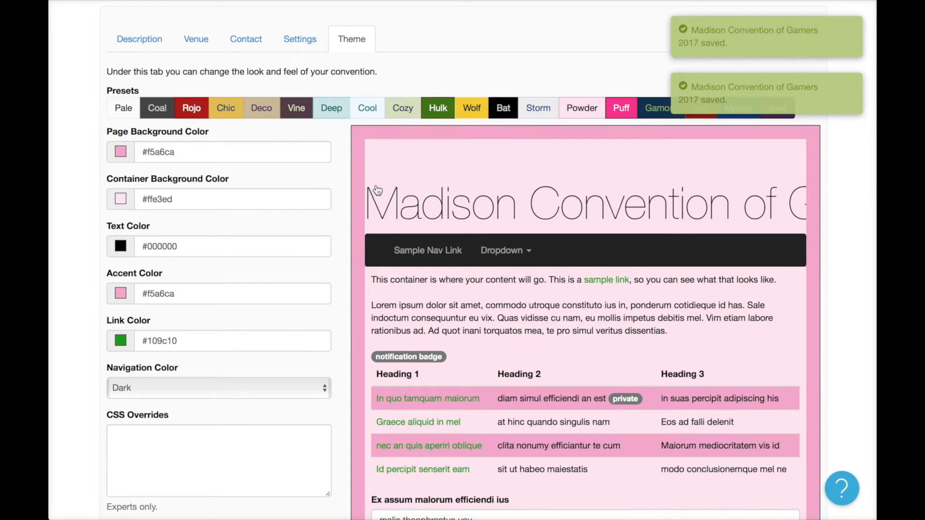
click(191, 111)
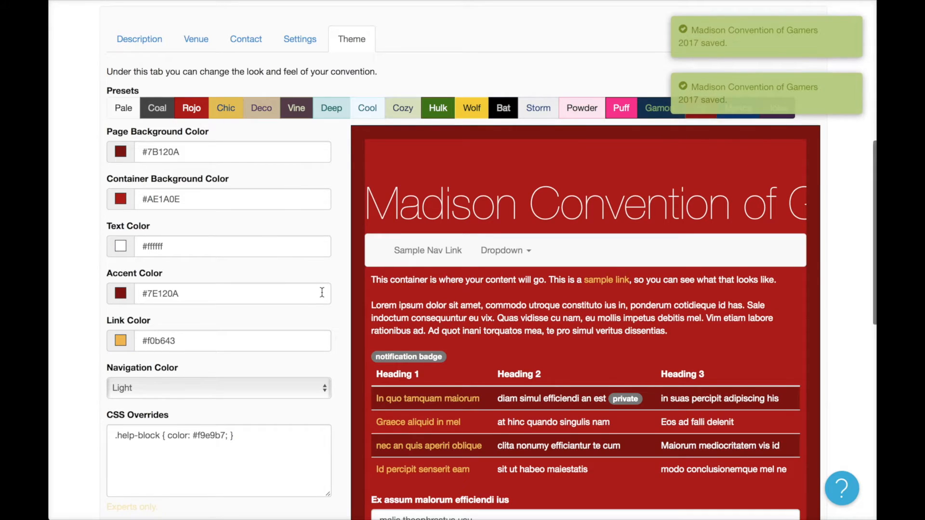
scroll(433, 326, down, 1)
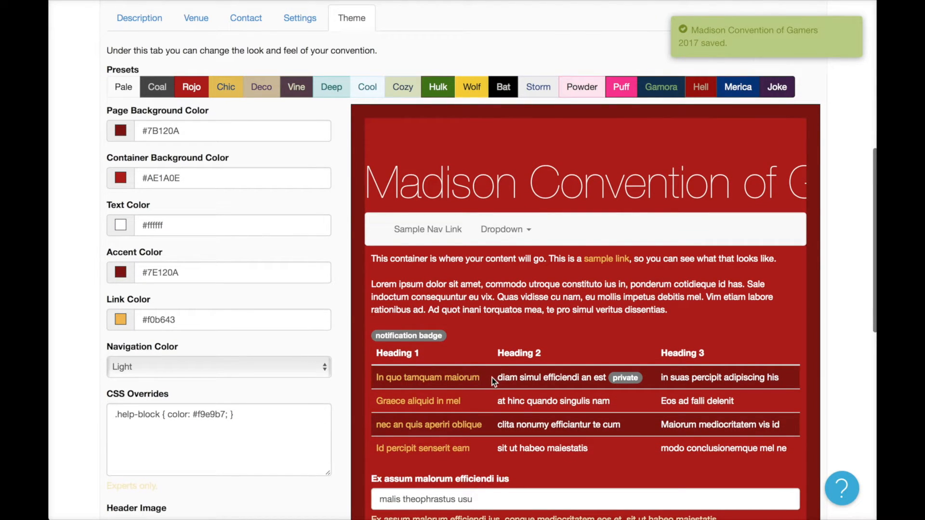
Change the theme's accent colour to near-black #382f2e.
click(181, 273)
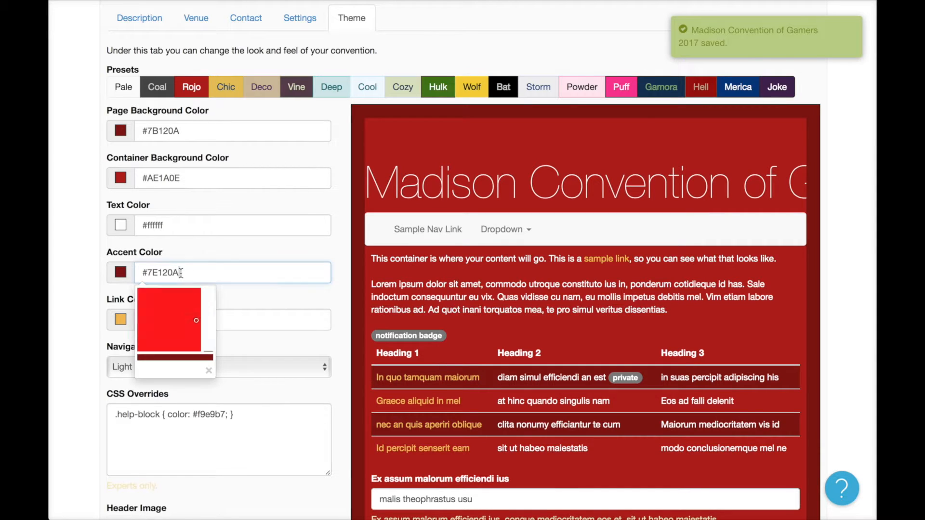
drag(169, 324, 149, 338)
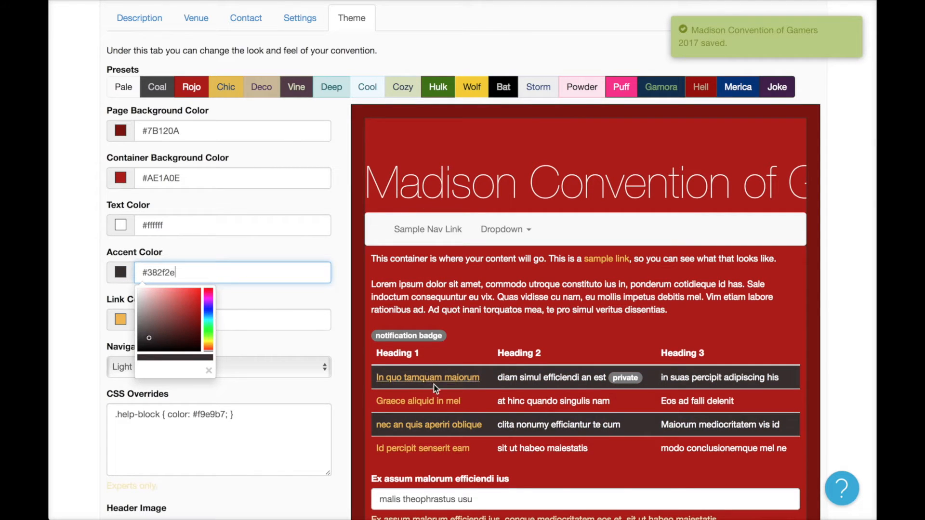
click(325, 295)
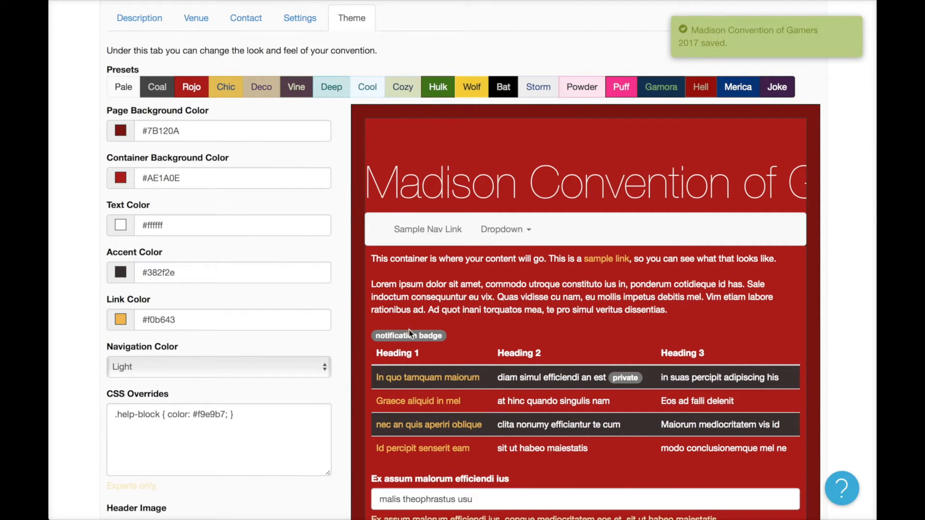
Move down to the CSS Overrides box and place the cursor in it.
scroll(337, 392, down, 1)
scroll(337, 392, down, 1)
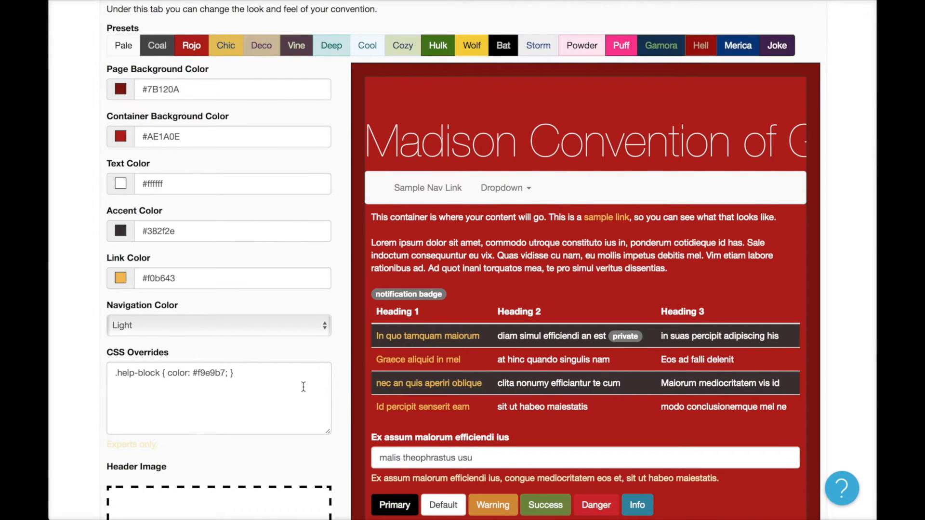
scroll(304, 387, down, 1)
click(299, 370)
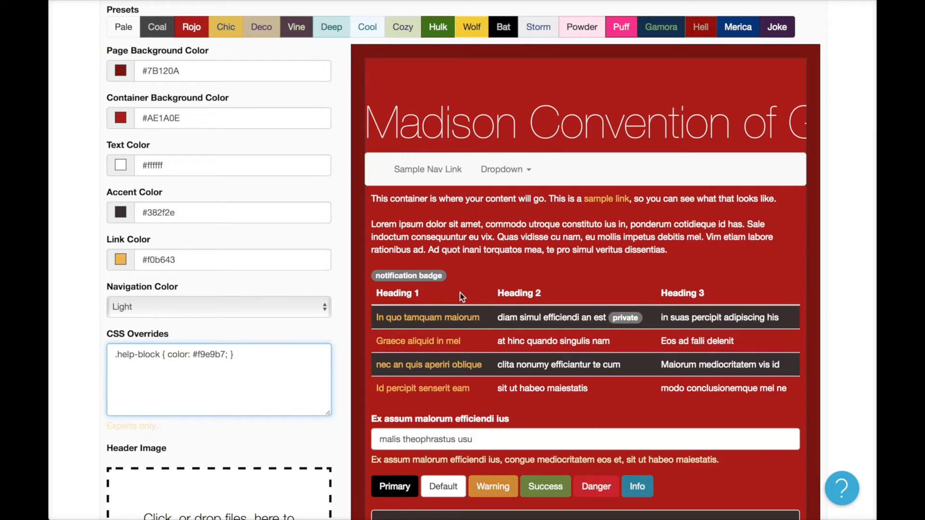
Add the CSS override 'a:link { text-decoration: underline; }', save it, and reload the page.
key(Return)
text(.)
text(a )
text(:link { )
text(text-decor)
text(ation)
text(: underline;)
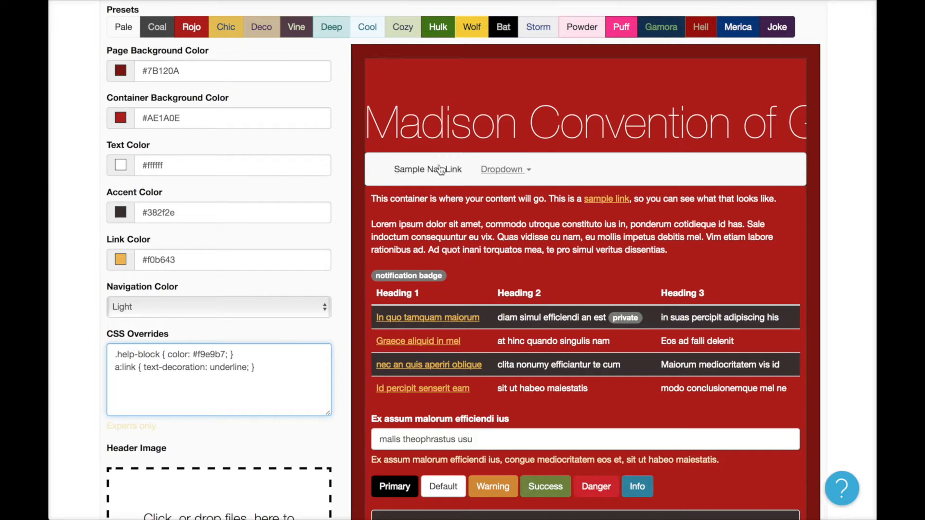
scroll(289, 78, up, 2)
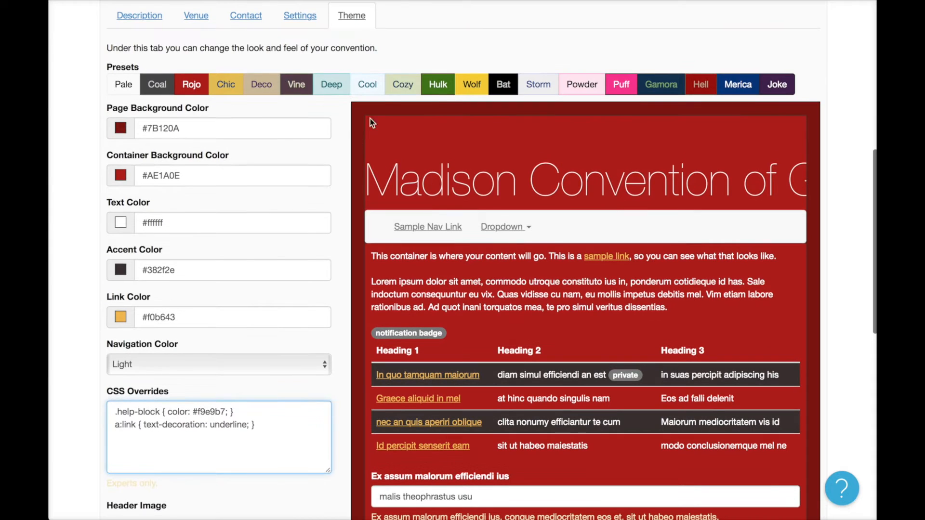
click(349, 144)
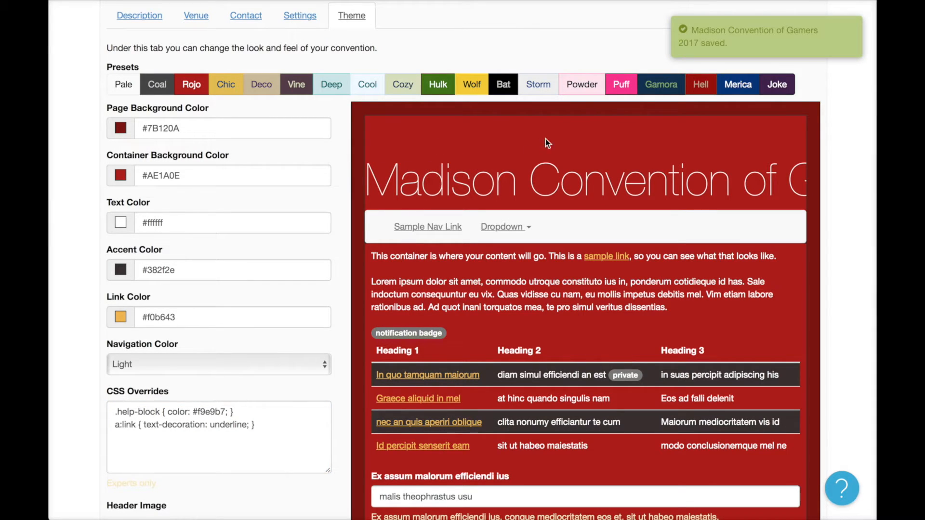
scroll(377, 210, up, 3)
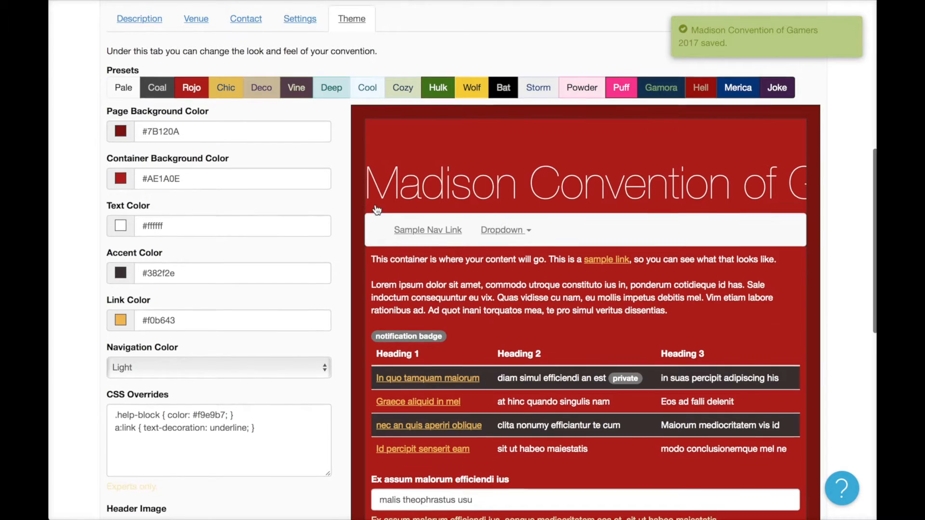
scroll(375, 205, down, 8)
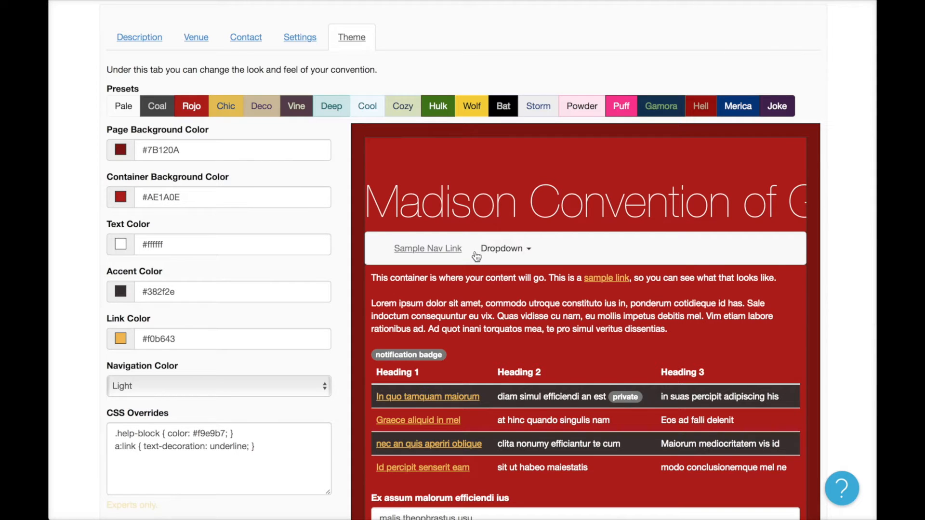
key(super+r)
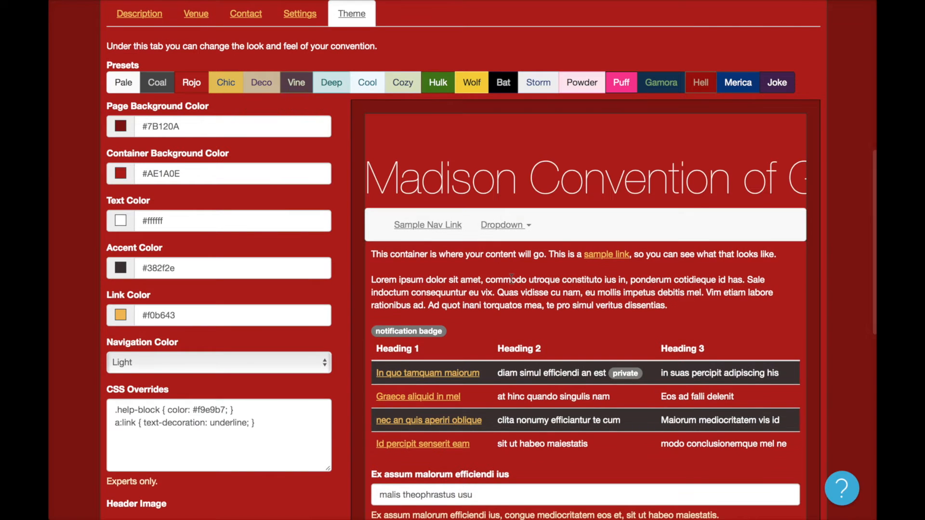
Go to the convention home page to view the red Rojo theme with underlined links.
scroll(512, 279, down, 2)
scroll(512, 279, down, 10)
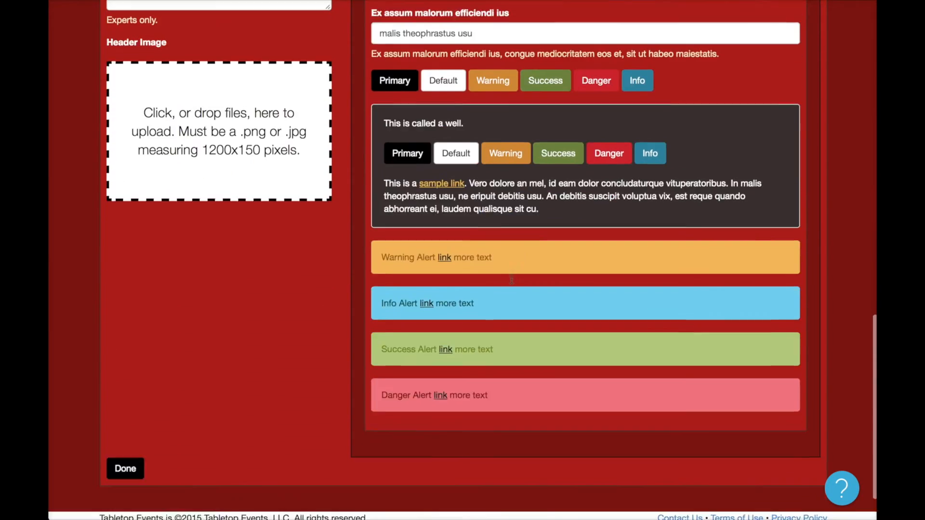
scroll(512, 286, up, 11)
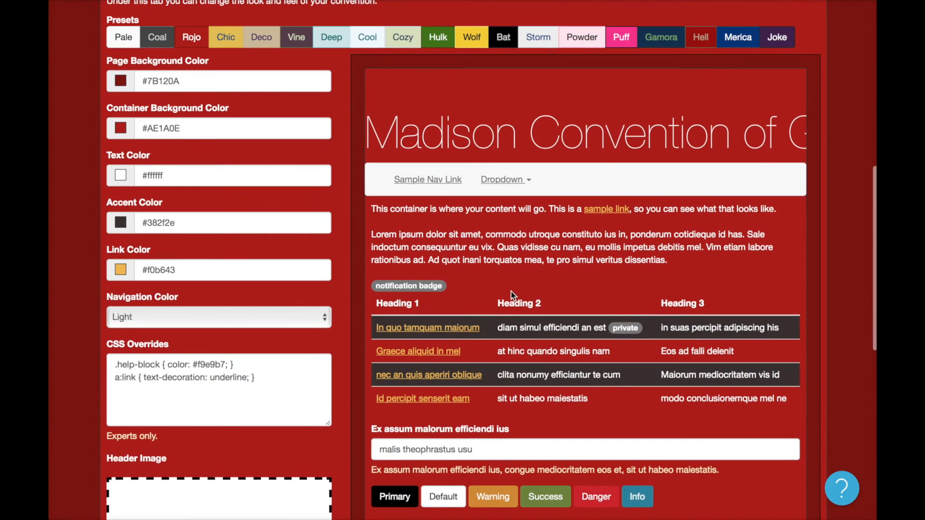
scroll(547, 426, up, 9)
scroll(547, 427, up, 1)
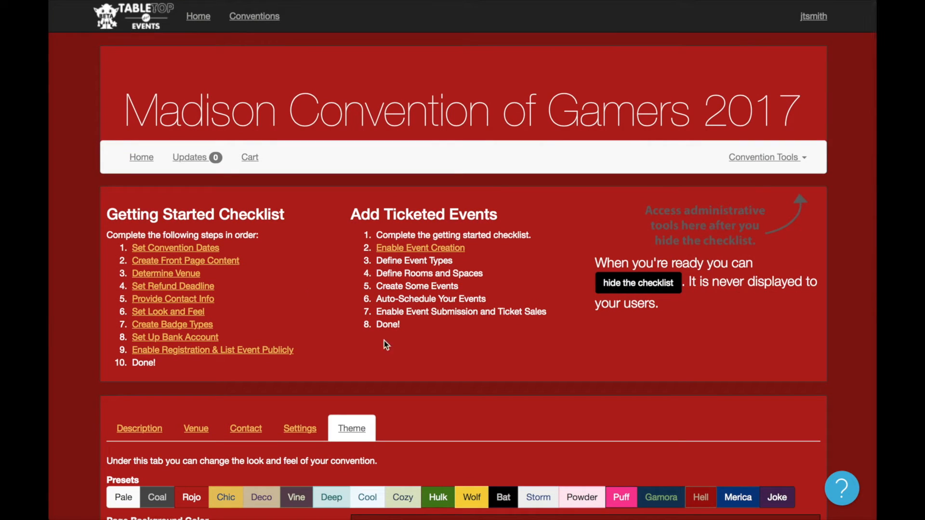
click(142, 157)
scroll(94, 265, down, 1)
scroll(94, 265, down, 13)
scroll(94, 265, up, 5)
scroll(94, 265, up, 2)
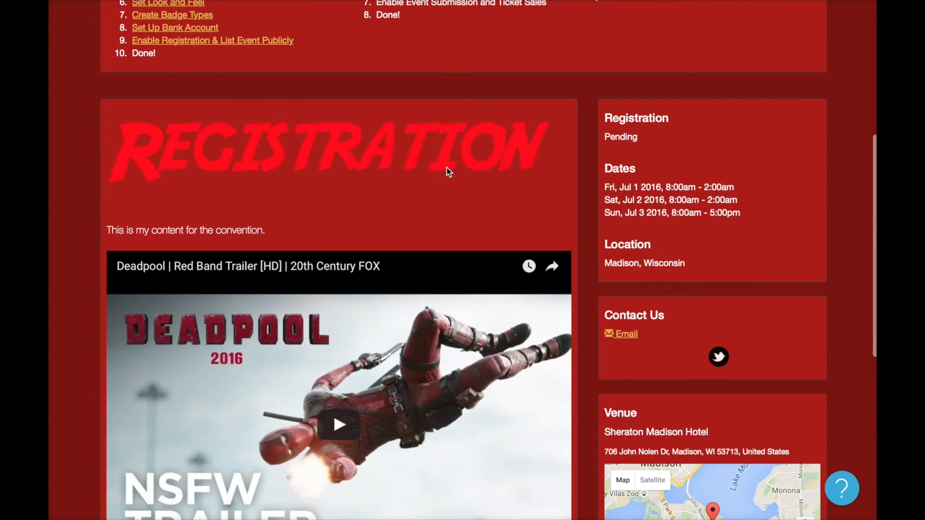
scroll(513, 172, up, 4)
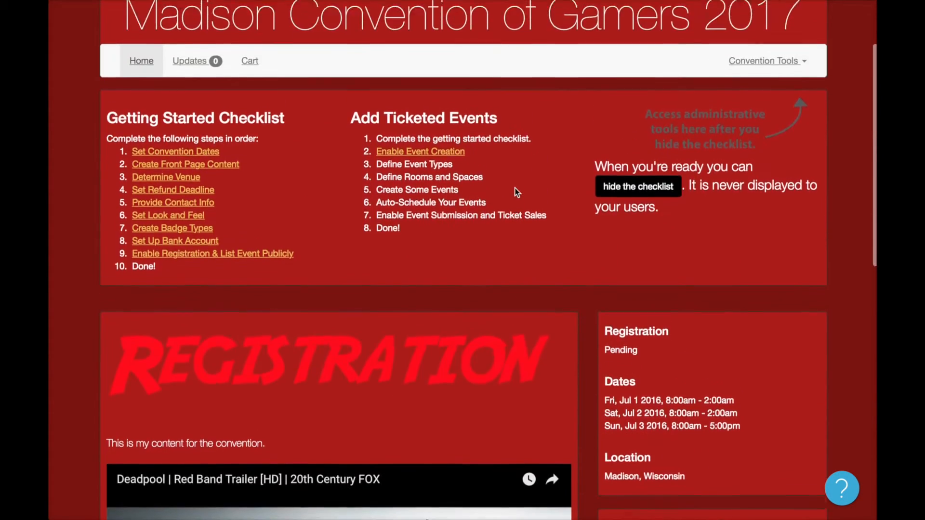
scroll(517, 193, up, 1)
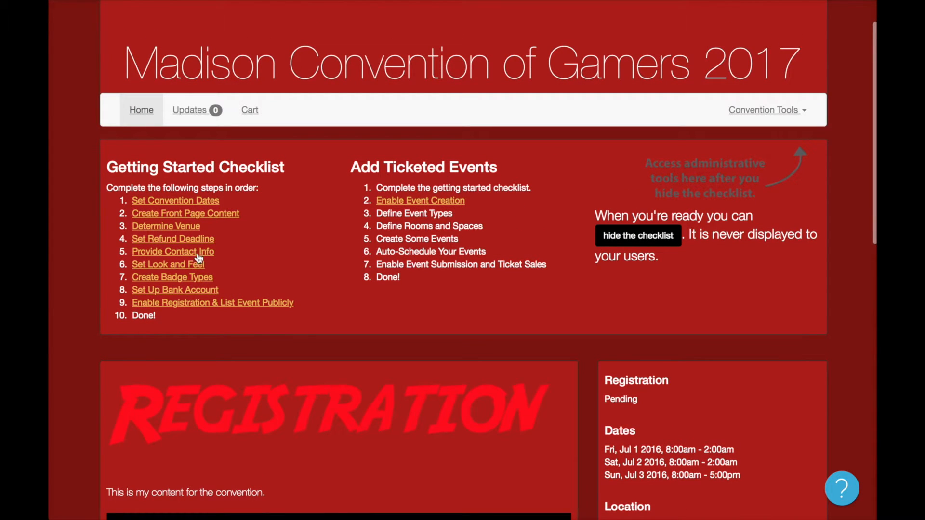
Apply the Pale preset in the Look and Feel theme settings.
click(197, 270)
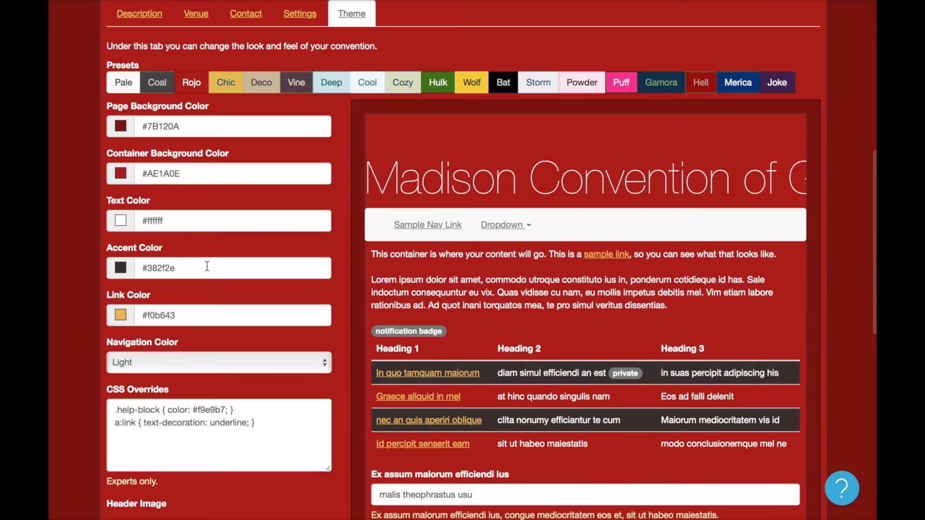
scroll(224, 190, up, 1)
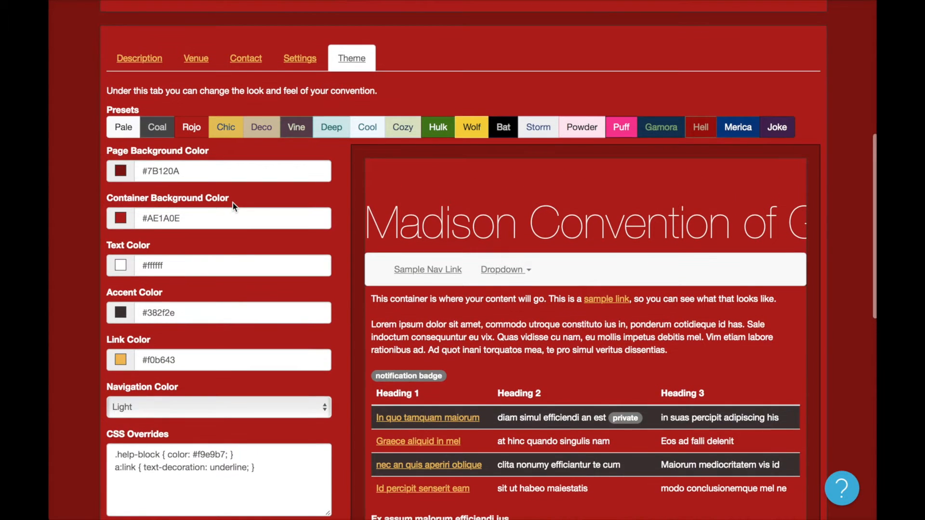
click(124, 129)
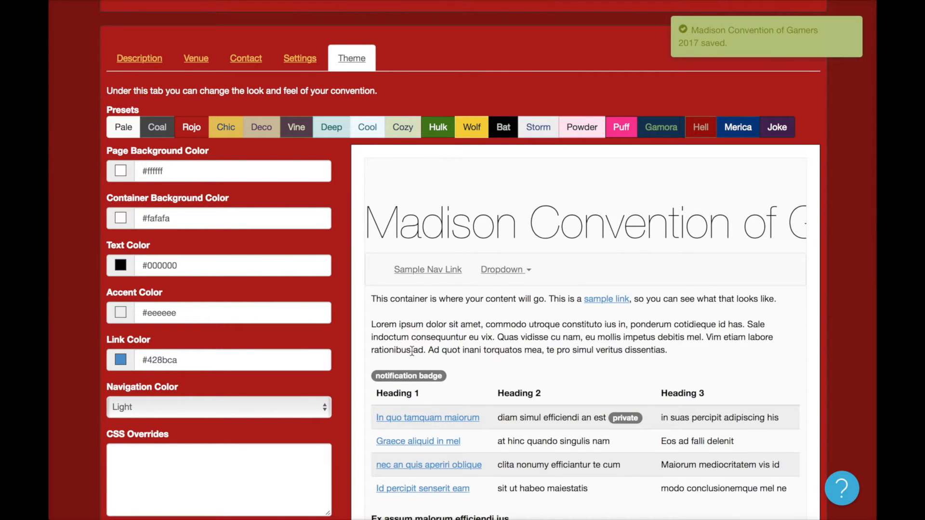
scroll(282, 249, up, 5)
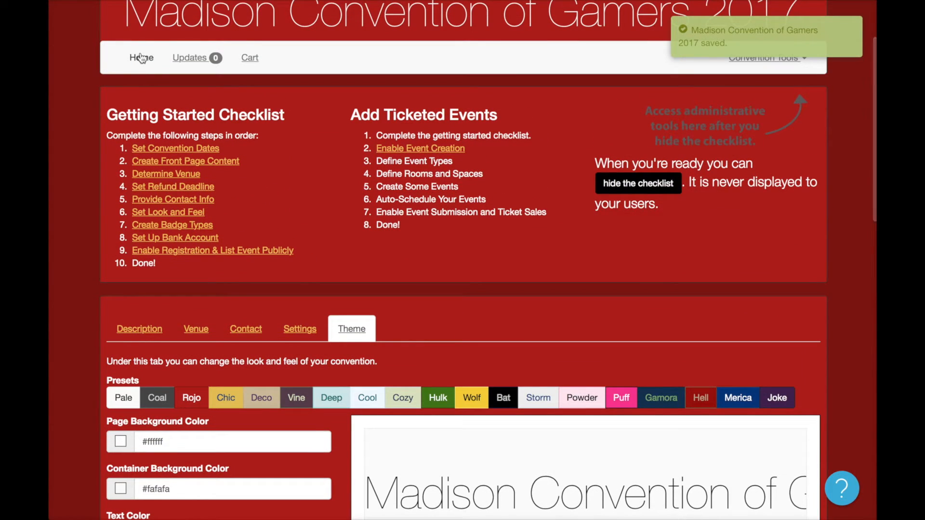
Review the now-light home page and start creating badge types.
click(141, 57)
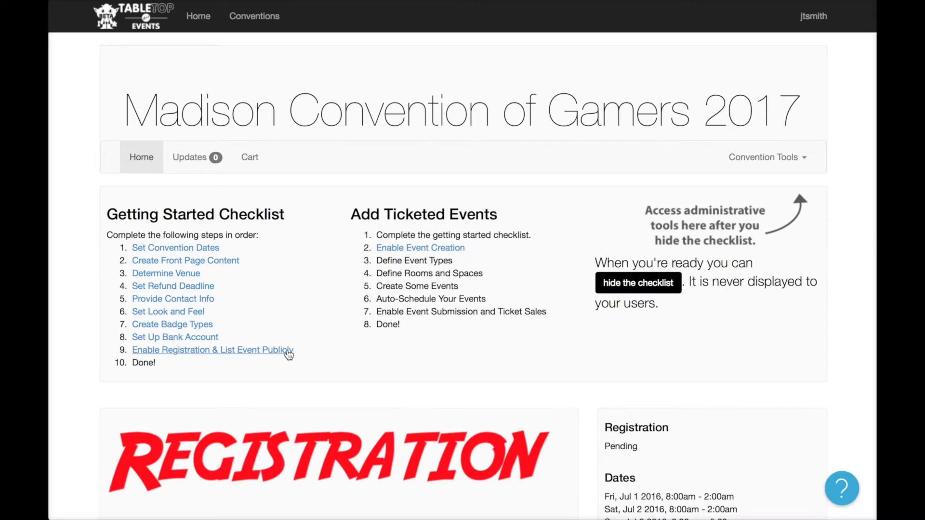
scroll(287, 352, down, 3)
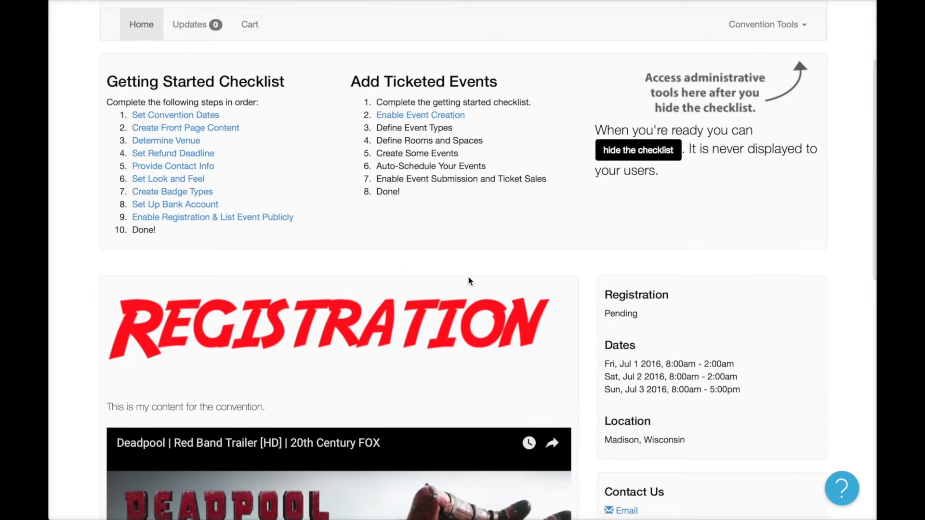
scroll(468, 270, up, 1)
scroll(410, 269, up, 2)
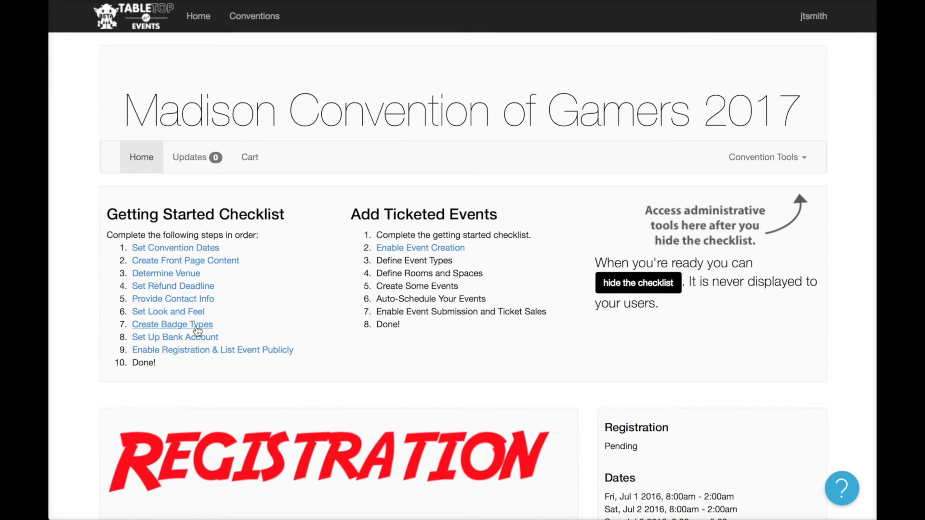
click(197, 325)
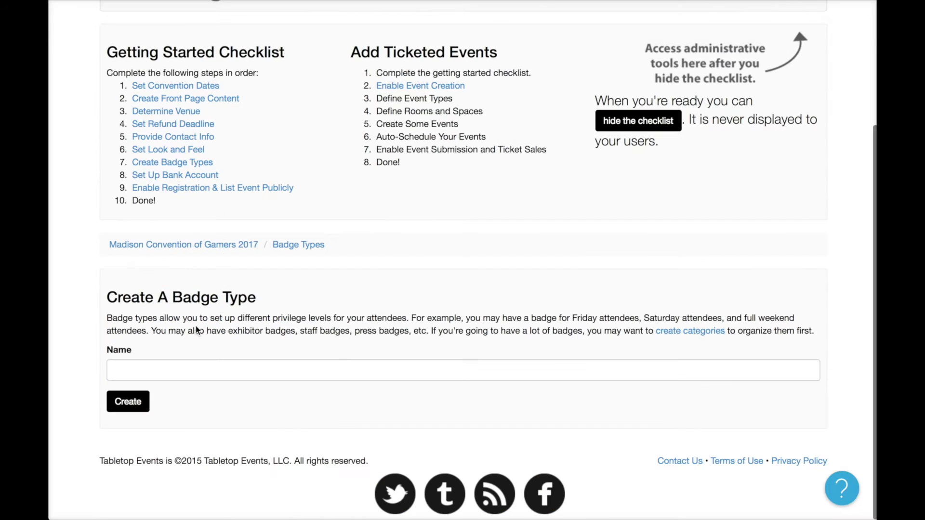
Create a new badge type named 'Full Weekend Badge'.
click(246, 369)
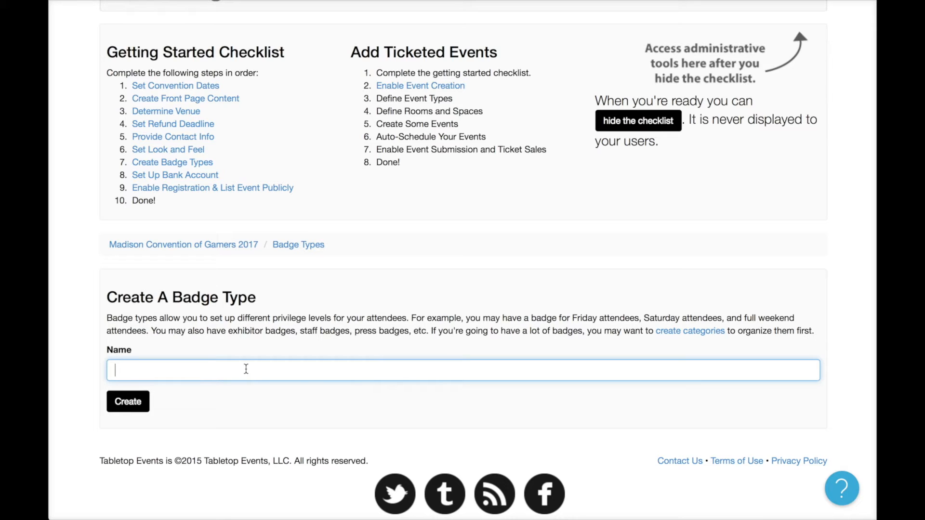
text(Weekend Badge)
click(143, 402)
scroll(358, 365, down, 10)
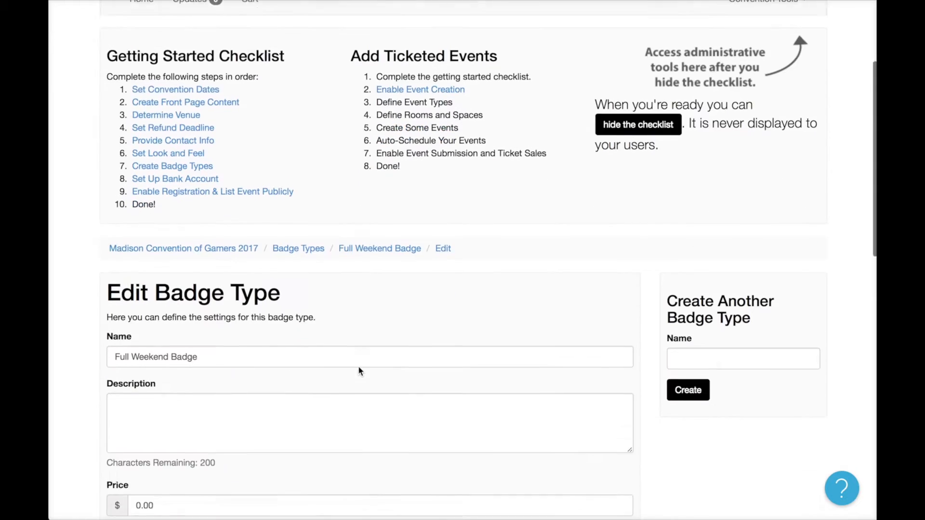
Give the badge a whole-weekend access description, a $50.00 price and 800 maximum available.
click(336, 177)
text(With t)
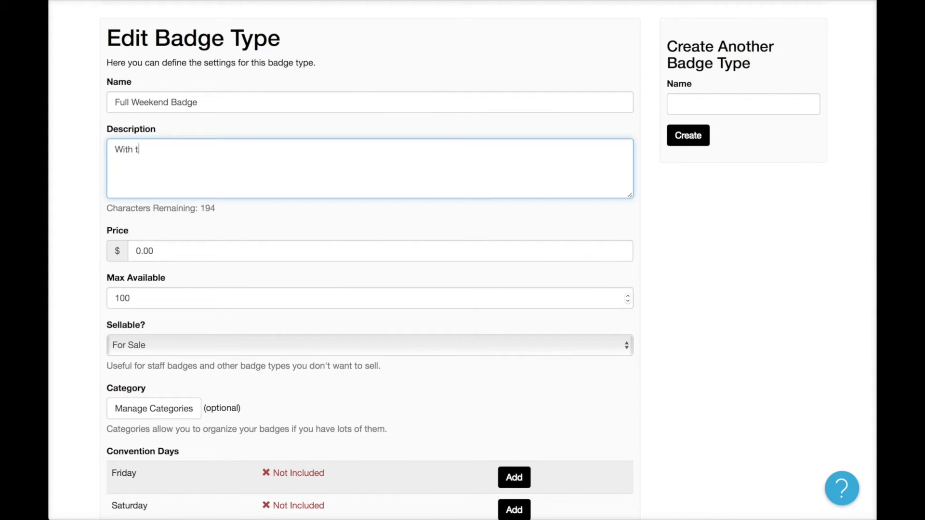
text(his you get access to everythi)
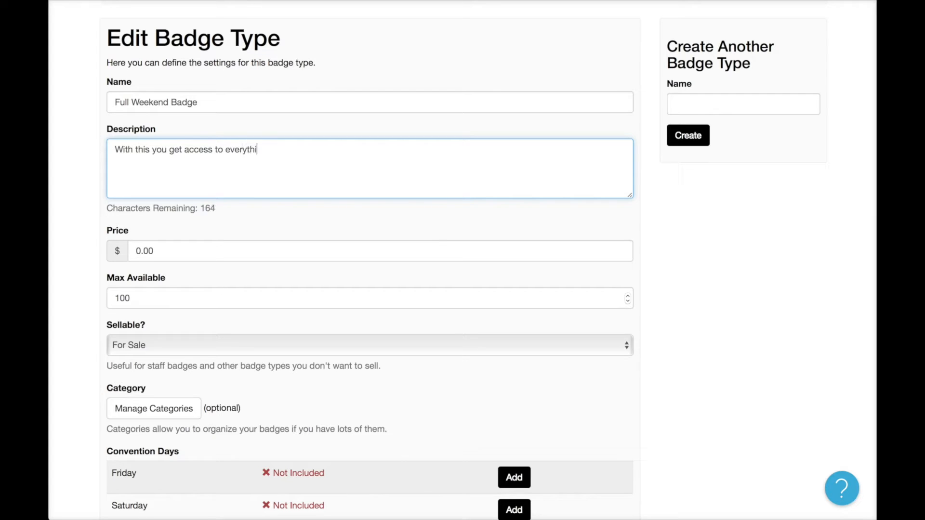
text(ng for the whole weekend.)
click(217, 250)
triple_click(217, 249)
text(50)
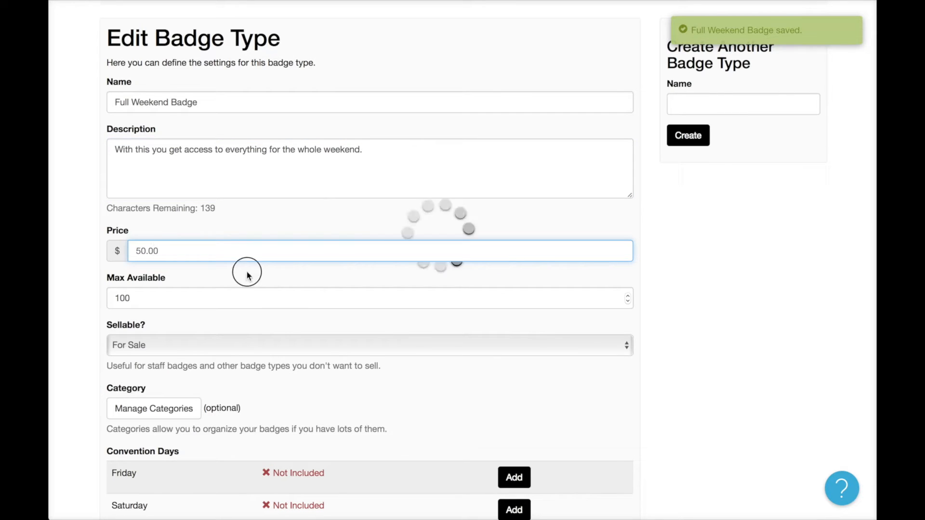
double_click(207, 297)
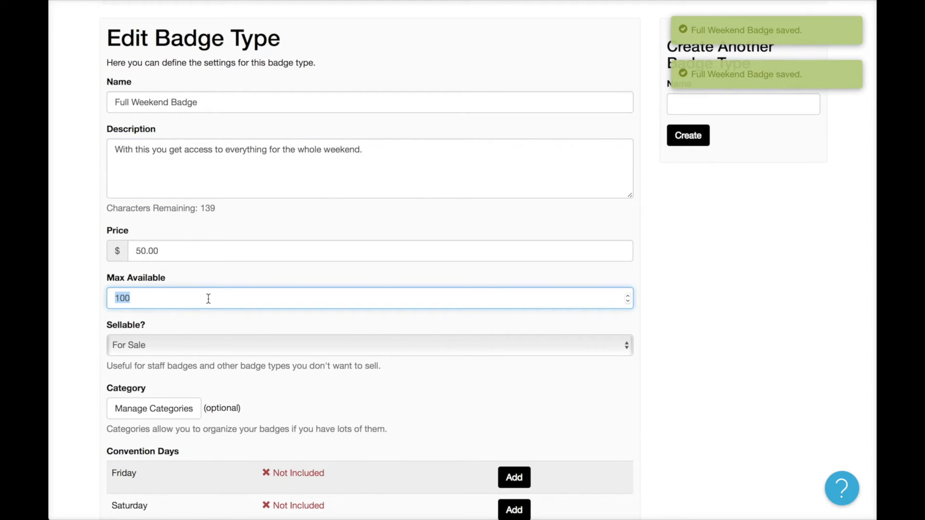
text(800)
click(224, 285)
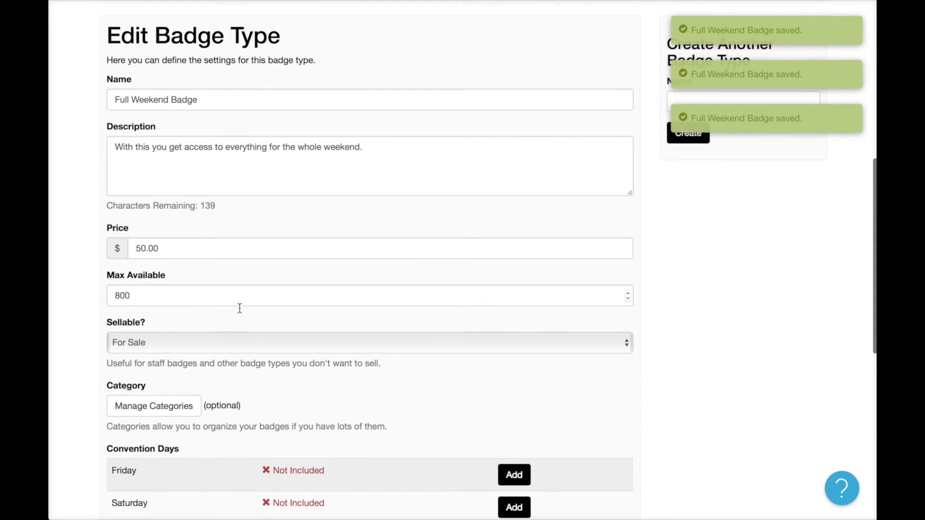
Add Friday, Saturday and Sunday to the badge and return to its page.
scroll(239, 305, down, 3)
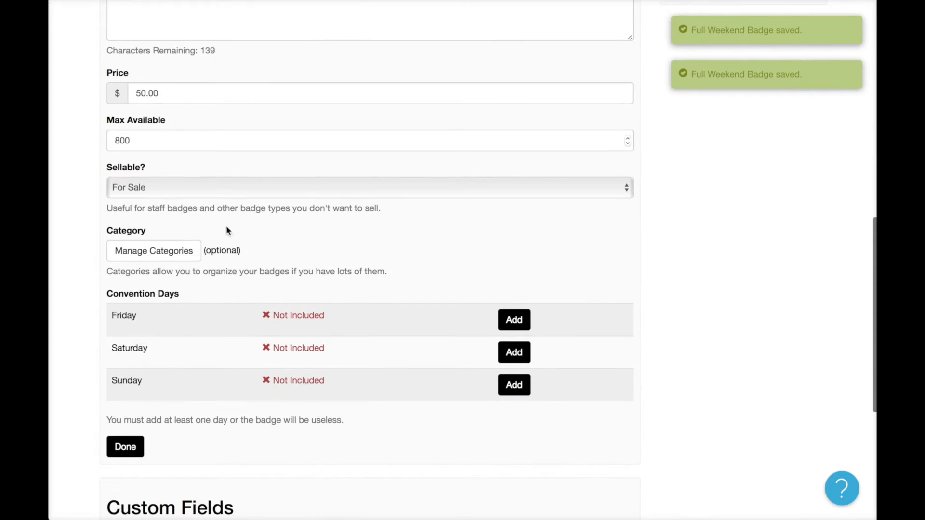
scroll(241, 261, down, 2)
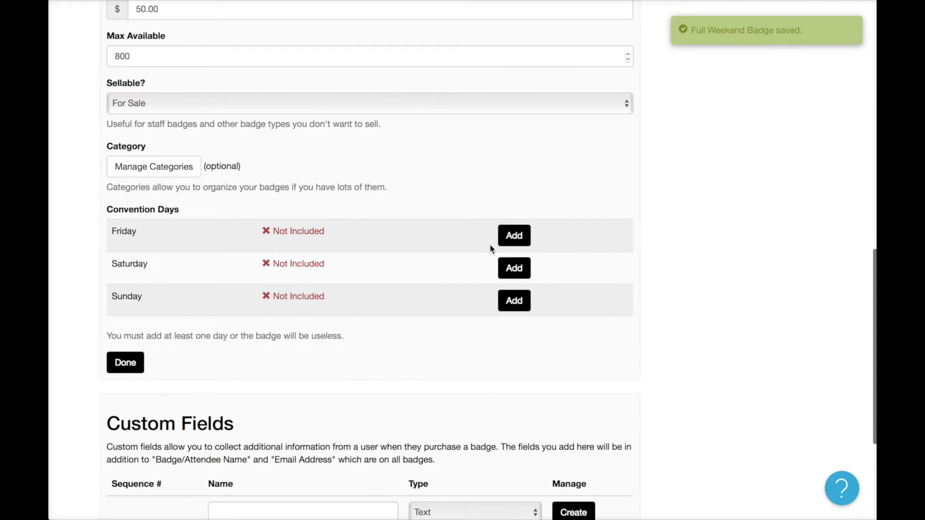
click(505, 240)
click(483, 268)
click(479, 300)
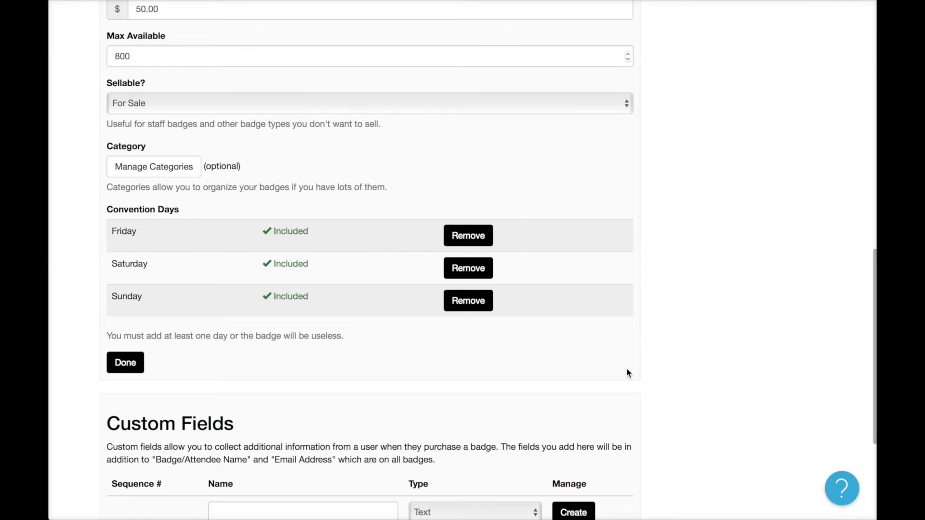
scroll(626, 368, up, 2)
scroll(627, 372, up, 6)
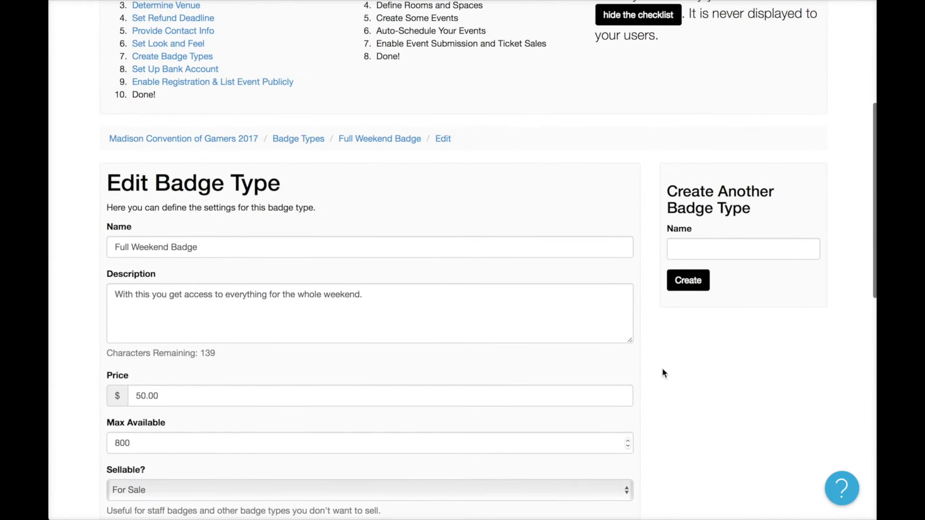
click(378, 142)
Create a new badge type named 'Friday'.
click(306, 407)
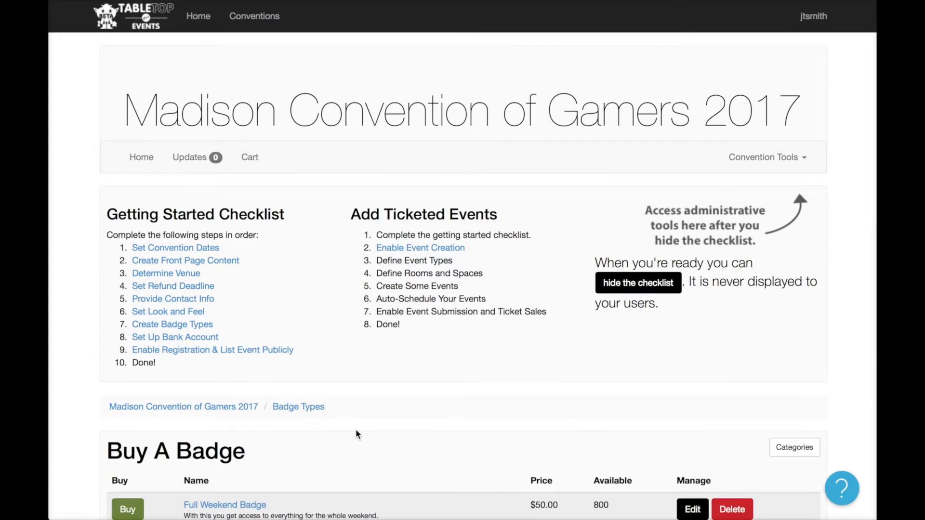
scroll(356, 429, down, 5)
scroll(357, 433, down, 1)
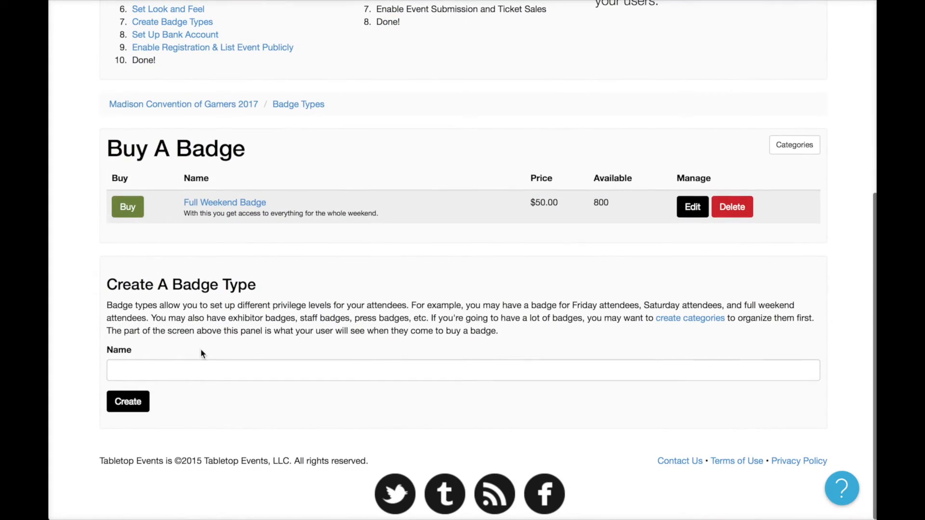
click(185, 365)
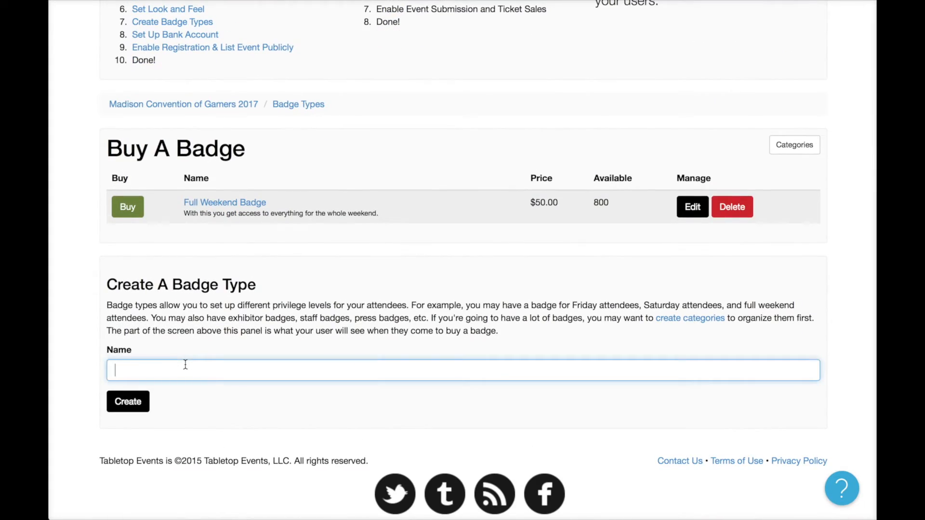
text(Friday)
click(128, 401)
Write the Friday badge description saying you can only come to the con on Friday.
scroll(328, 414, down, 5)
click(270, 336)
text(You can only come to the con on)
key(BackSpace)
text(Firday.)
key(BackSpace)
key(BackSpace)
key(BackSpace)
text(Rid)
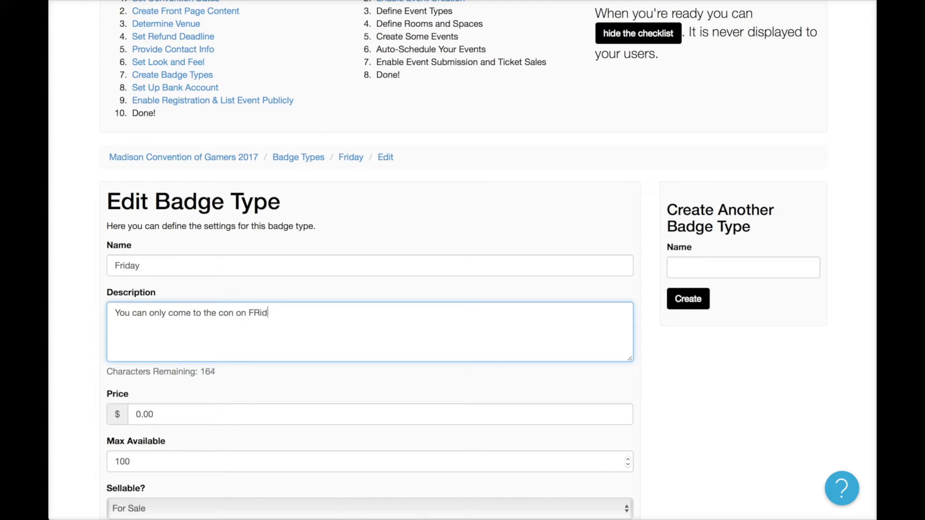
text(iday.)
scroll(274, 346, down, 5)
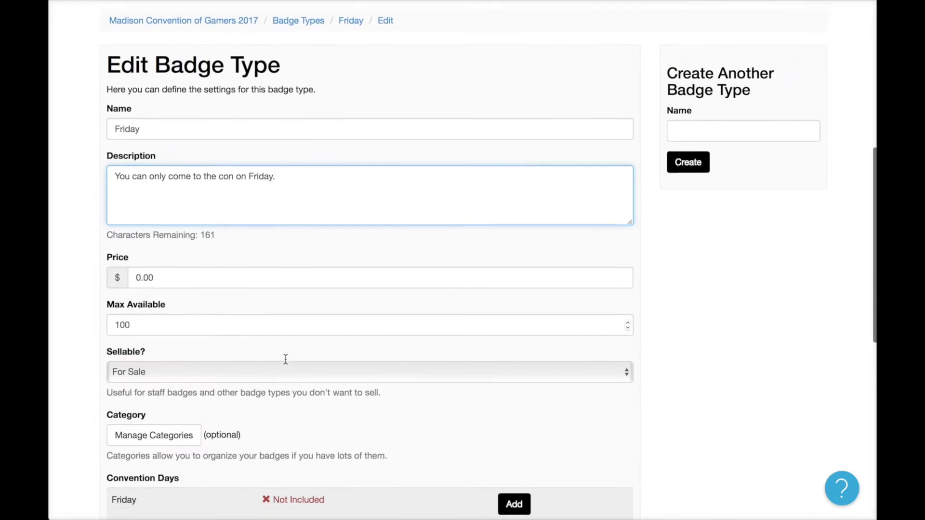
Price the Friday badge at $25 with 100 available, valid on Friday only.
click(183, 196)
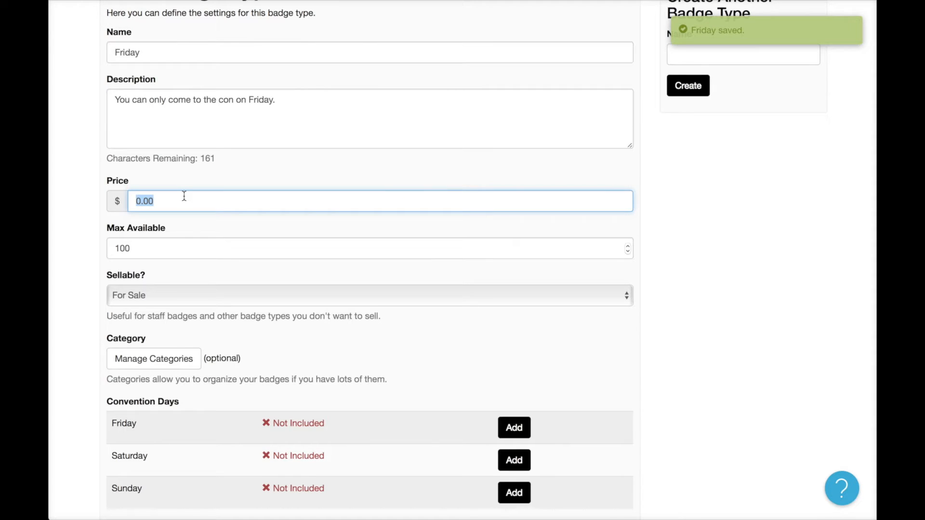
text(25)
click(172, 245)
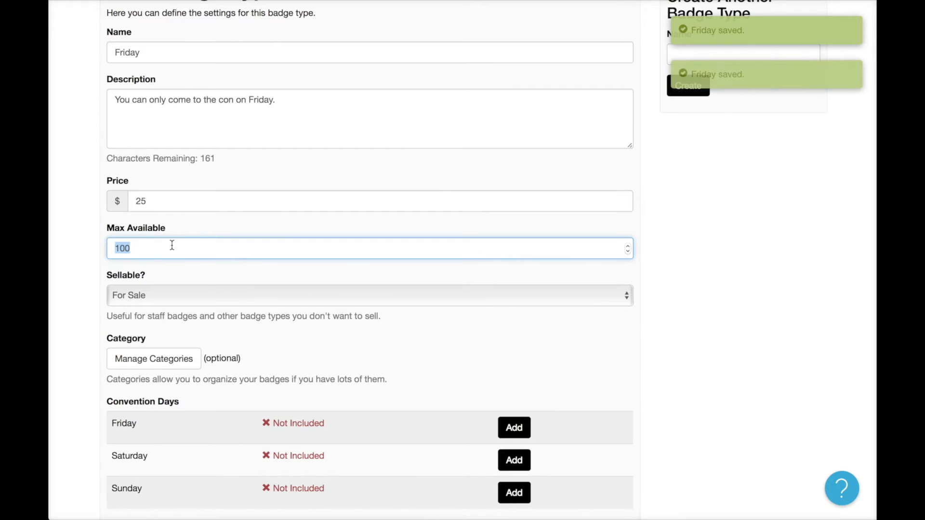
scroll(201, 261, down, 2)
scroll(200, 261, down, 3)
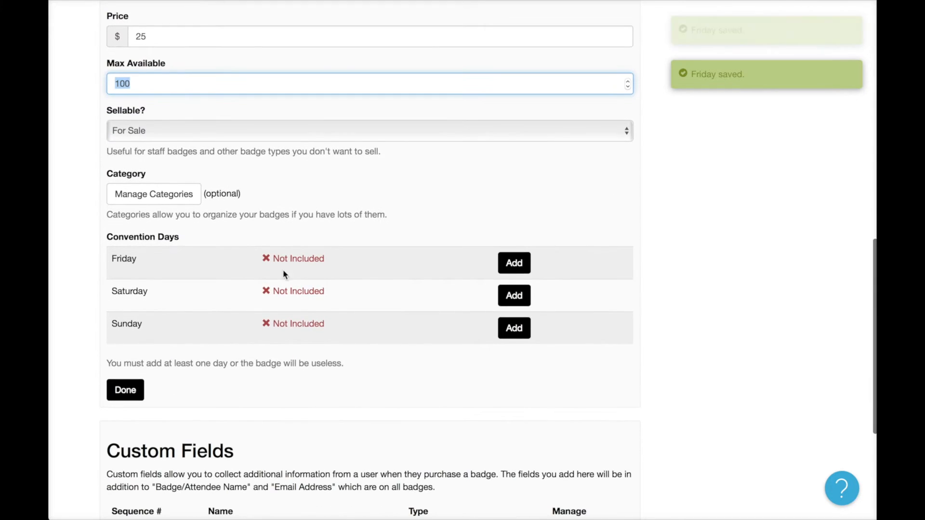
click(512, 263)
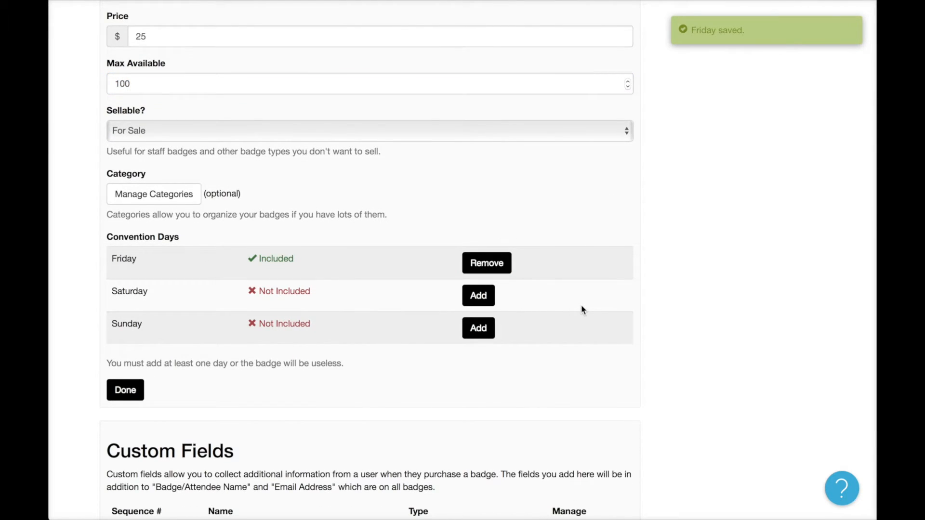
scroll(581, 307, up, 10)
scroll(581, 304, down, 5)
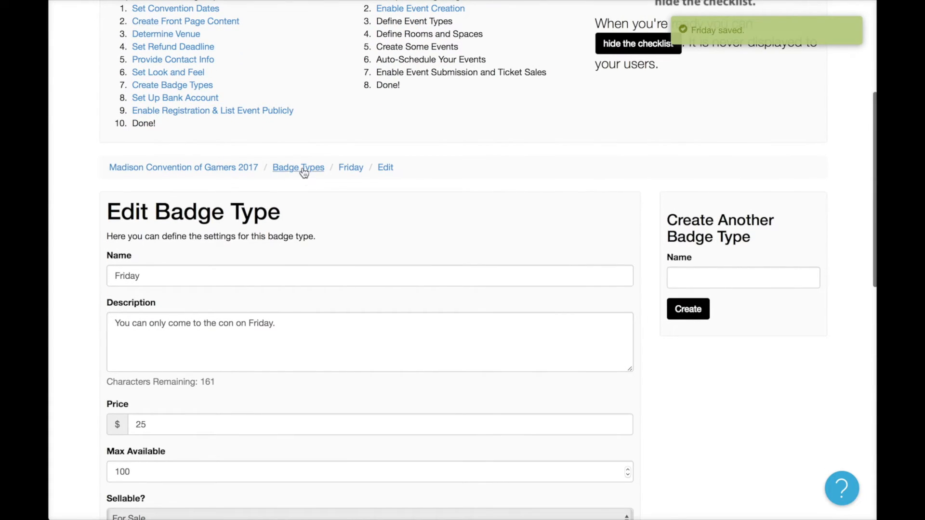
click(304, 167)
scroll(419, 362, down, 6)
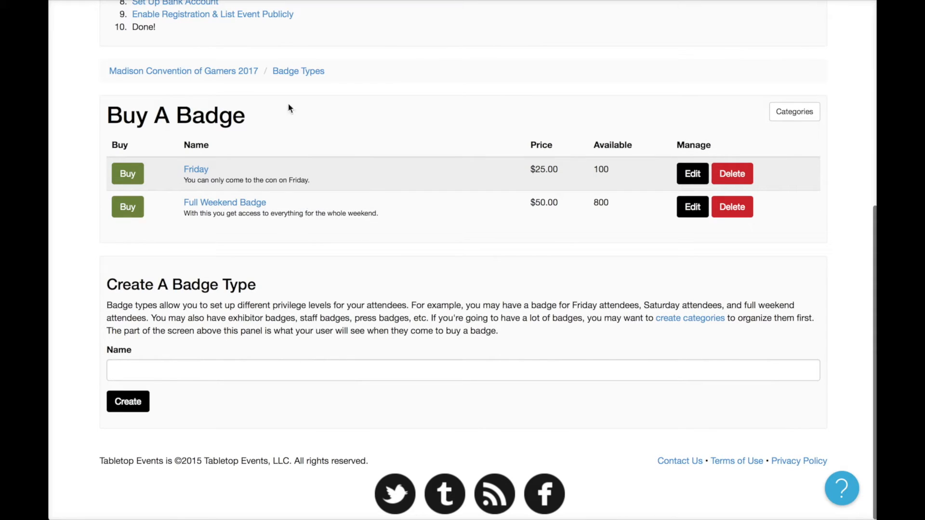
Create a new badge type named 'Very Important Gamer'.
click(194, 376)
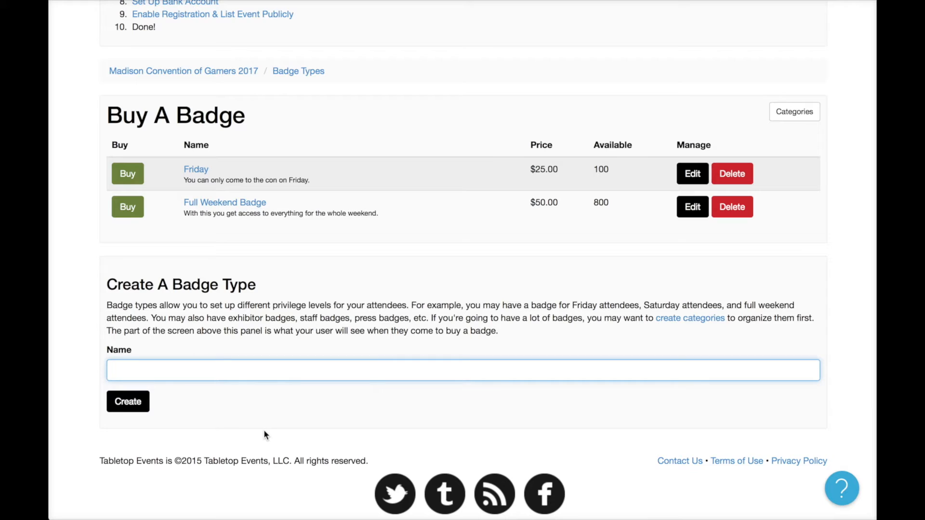
text(VIG)
key(BackSpace)
text(t Gamer)
click(127, 401)
Describe the badge: 'With your VIG badge you get a t-shirt and early access to events.'.
scroll(277, 395, down, 7)
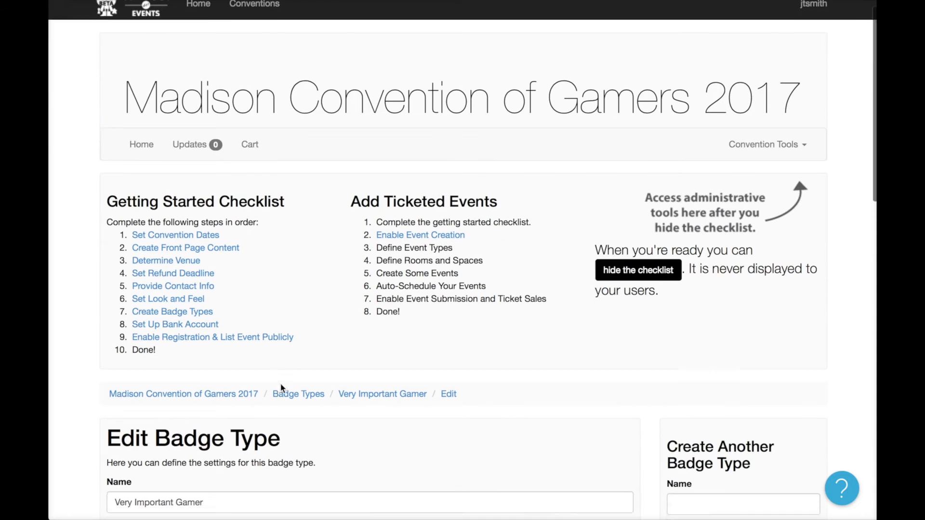
click(264, 257)
text(With your f)
key(BackSpace)
text(VIG badge )
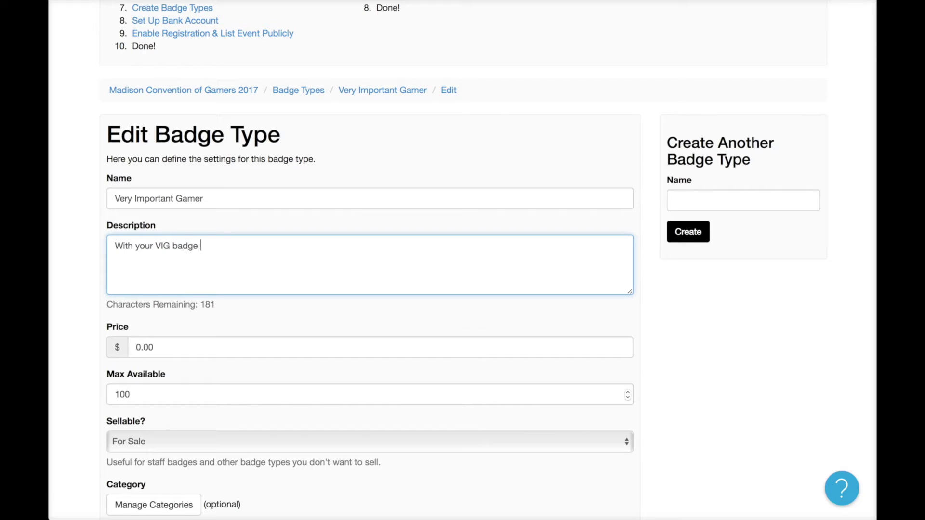
text(you get a t-shirt and early a)
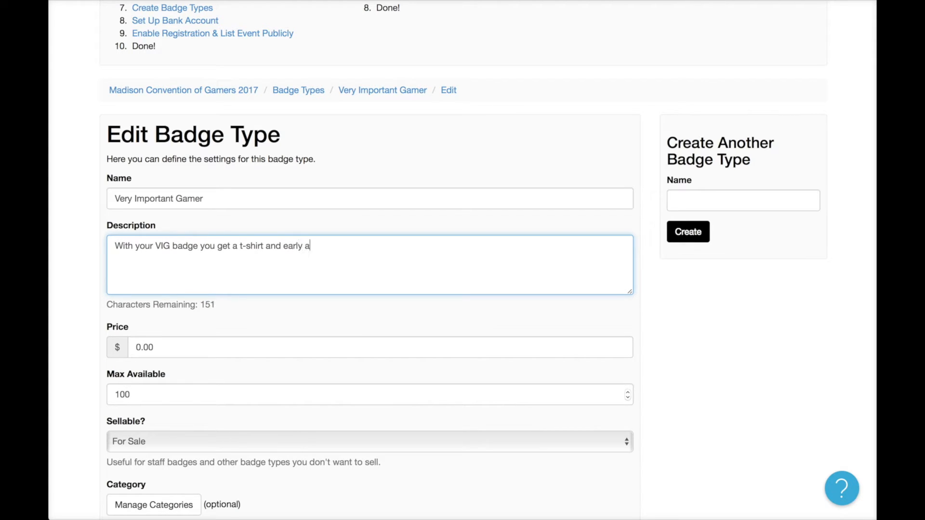
text(ccess to events.)
Set the VIG badge price to $85 and its maximum available to 50.
scroll(288, 290, down, 5)
click(234, 159)
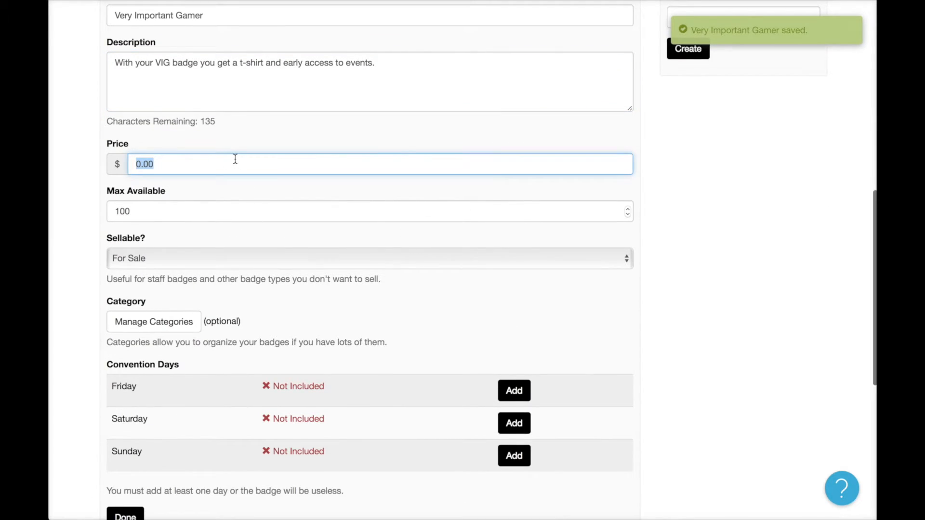
scroll(235, 159, up, 3)
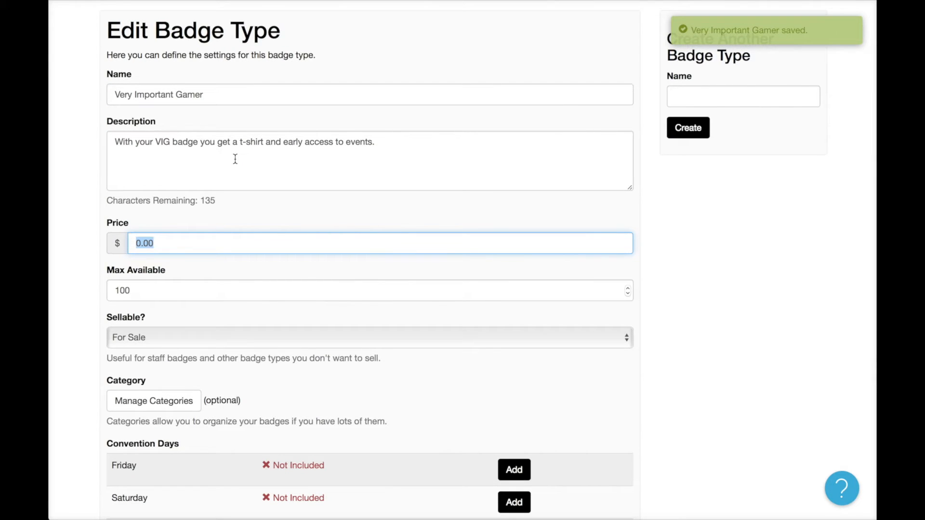
text(85)
click(291, 277)
scroll(291, 278, down, 3)
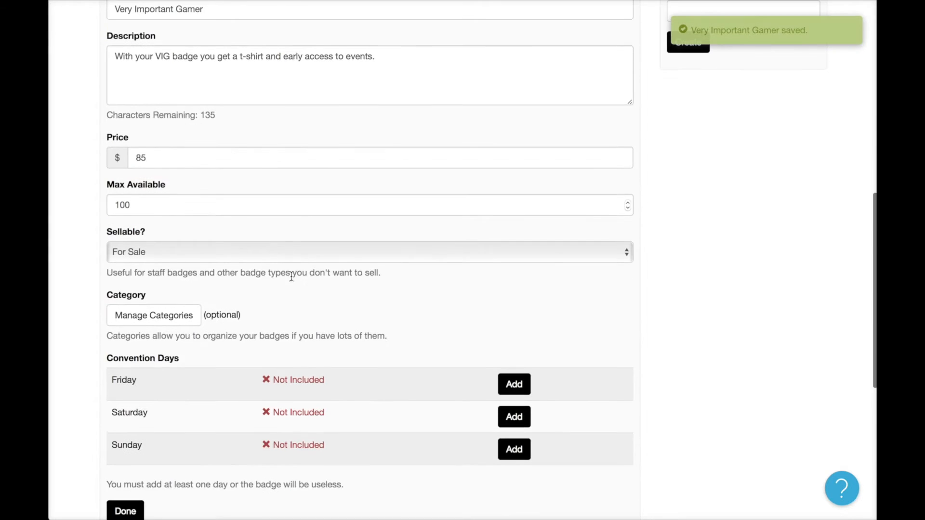
double_click(207, 207)
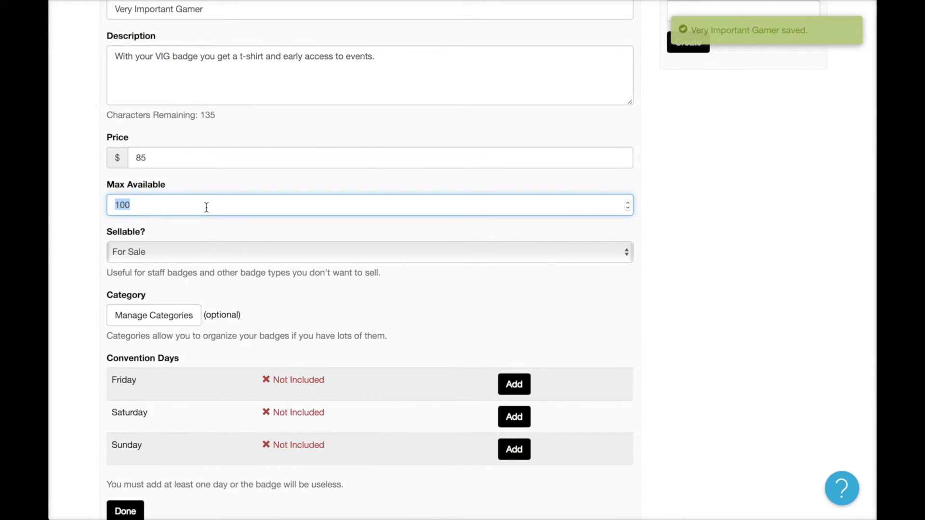
text(50)
click(237, 227)
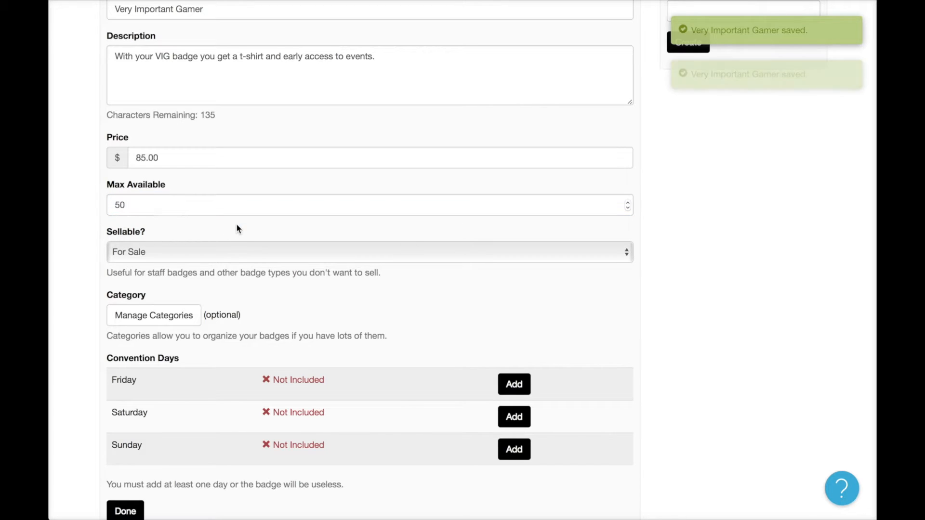
Make the VIG badge valid on Friday, Saturday and Sunday.
scroll(215, 289, down, 5)
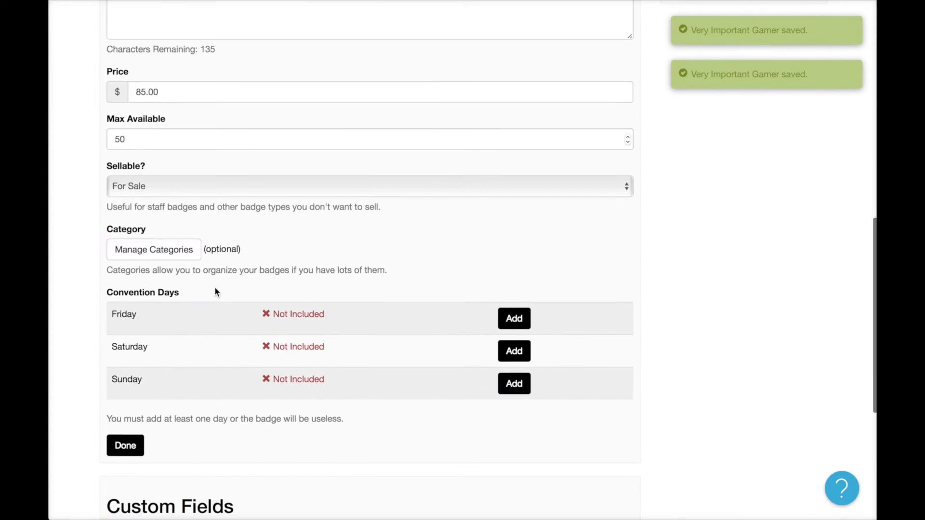
click(523, 271)
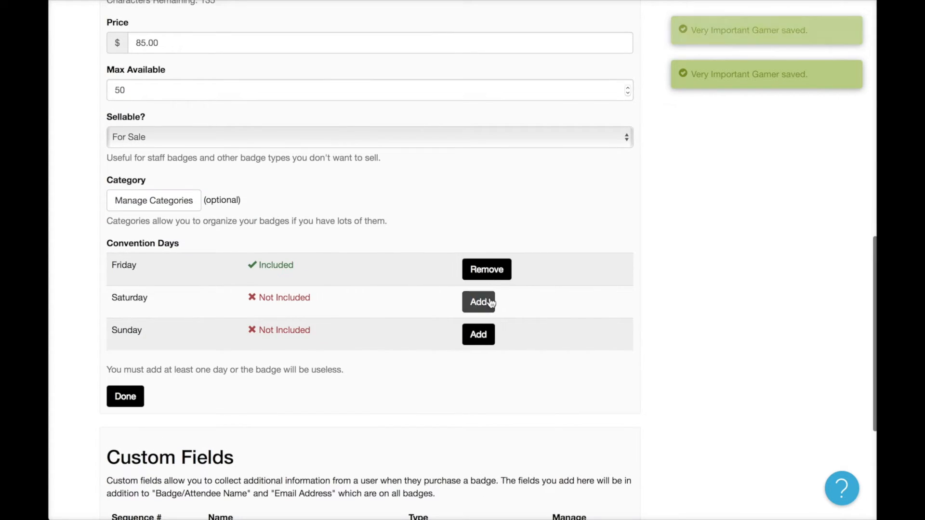
click(478, 335)
click(484, 305)
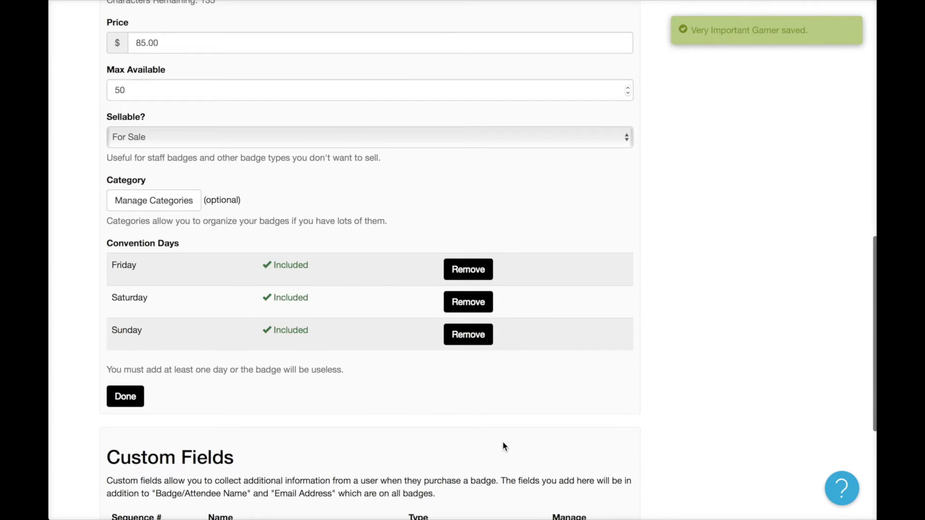
scroll(502, 442, down, 5)
Add a Dropdown List custom field named 'T-Shirt Size' to the VIG badge.
click(337, 311)
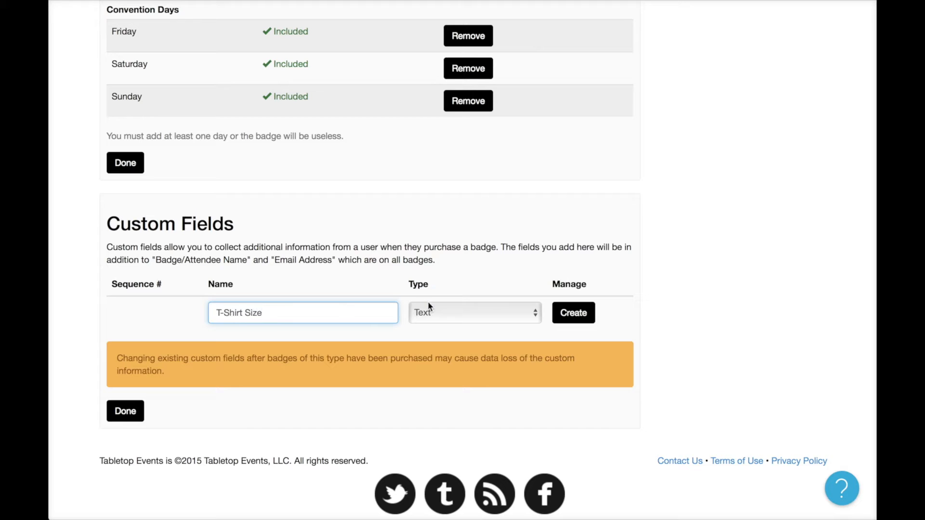
click(437, 320)
click(440, 329)
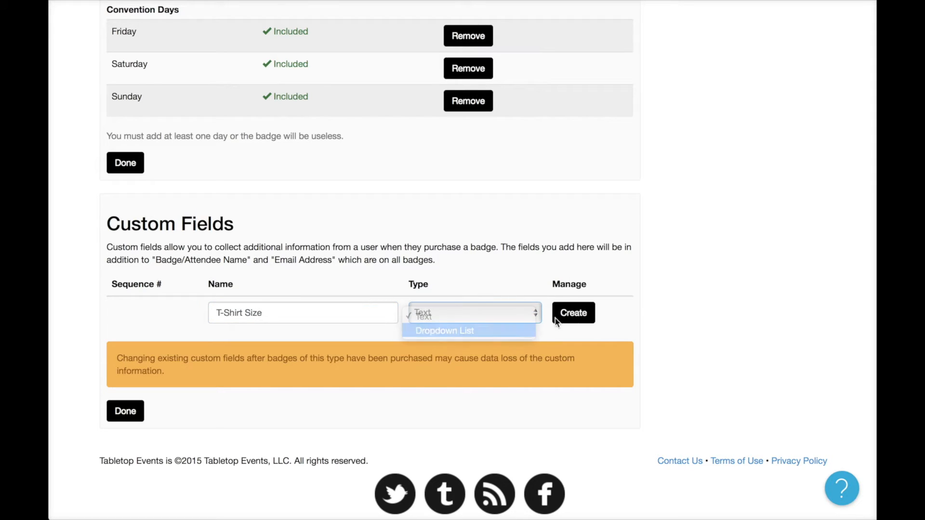
click(578, 315)
Give the T-Shirt Size dropdown the options S, M, L and XL, and finish the badge.
click(466, 306)
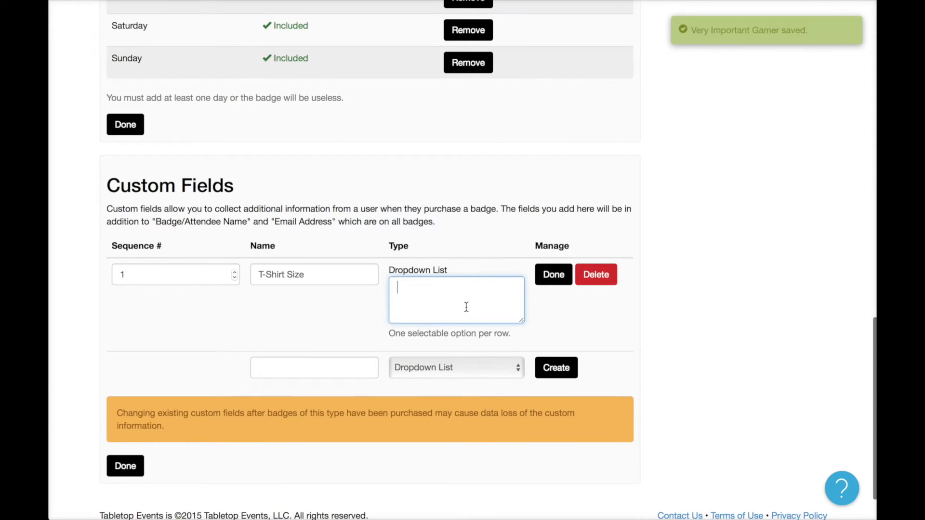
text(S)
key(Return)
text(M)
key(Return)
text(L)
key(Return)
text(XL)
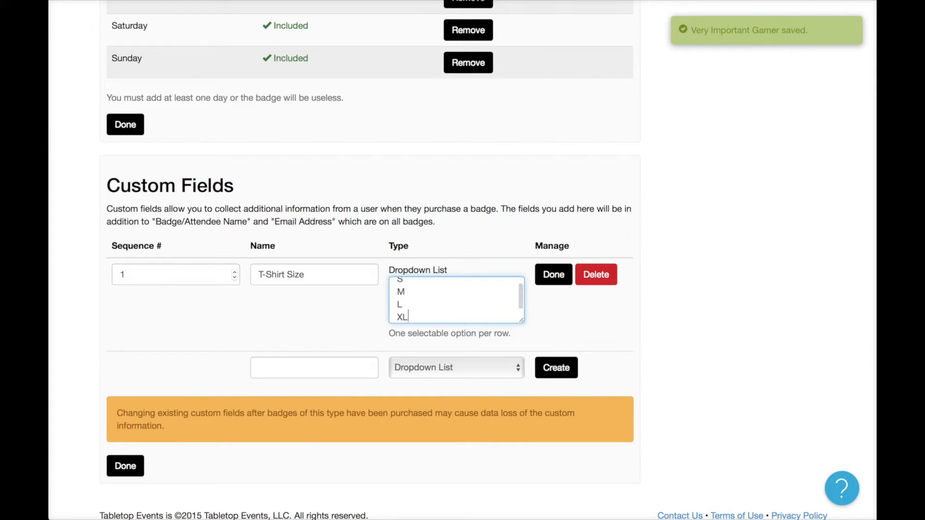
click(351, 337)
click(126, 465)
Check the T-Shirt Size choices on the Very Important Gamer purchase page.
scroll(234, 385, down, 2)
scroll(258, 389, down, 3)
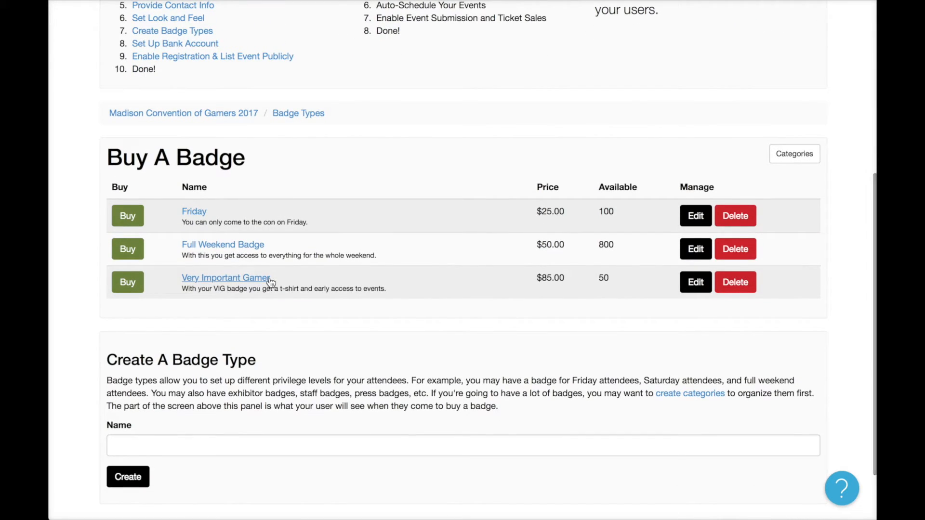
click(127, 283)
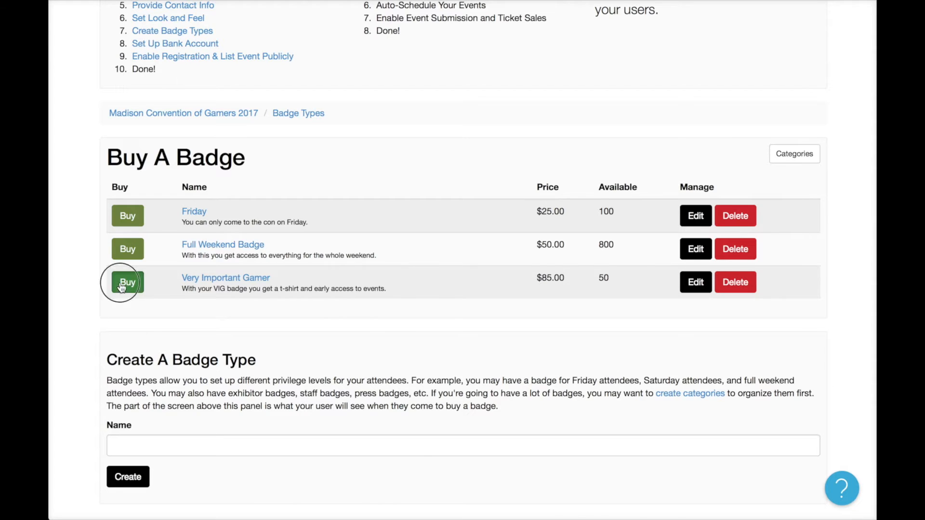
scroll(347, 374, down, 3)
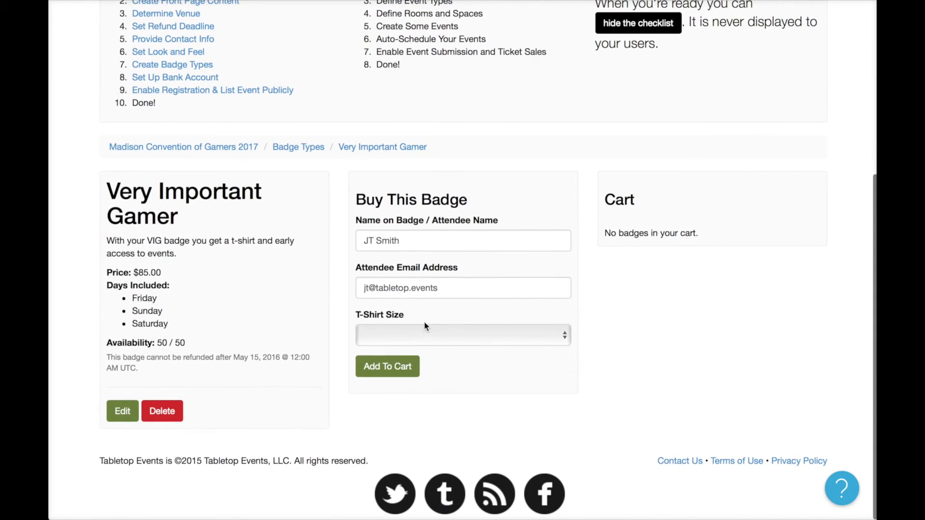
click(424, 333)
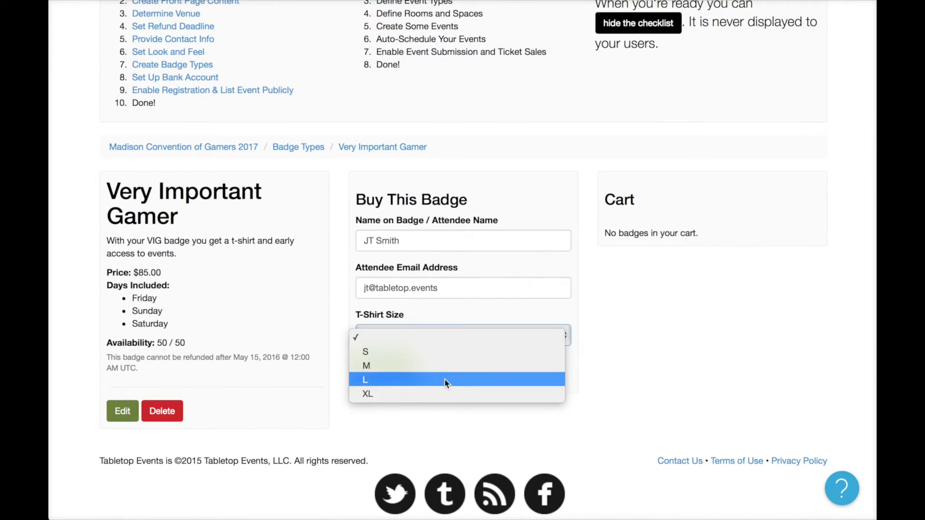
click(343, 271)
Go back to the badge types and view the Full Weekend Badge page.
click(299, 147)
scroll(365, 355, down, 5)
click(223, 171)
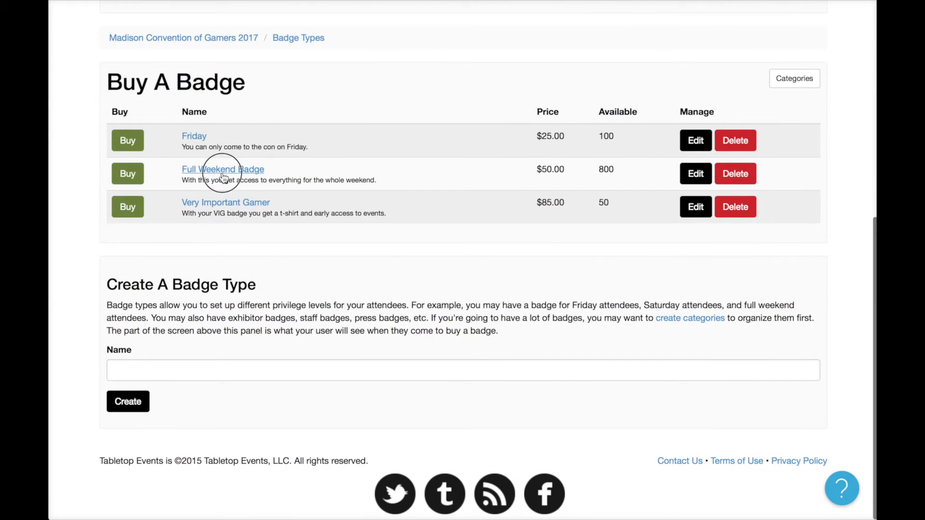
scroll(418, 248, down, 5)
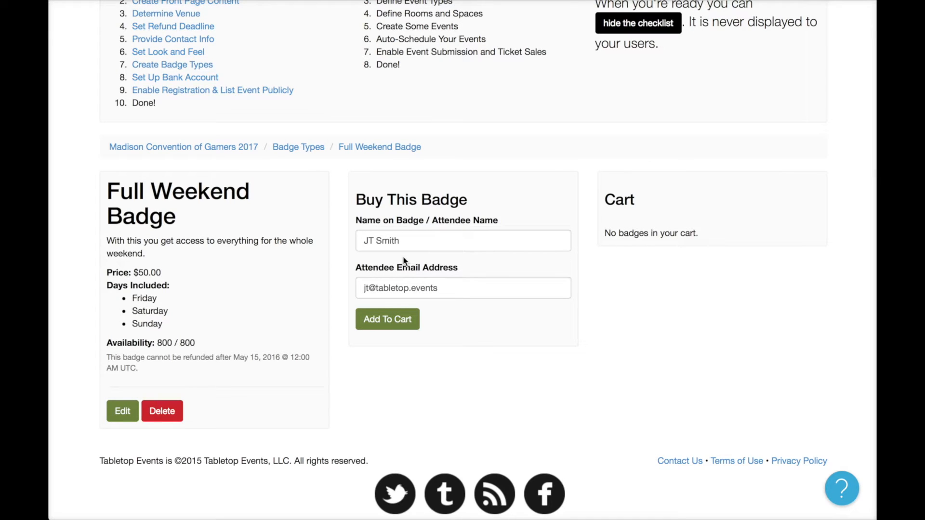
scroll(404, 260, up, 5)
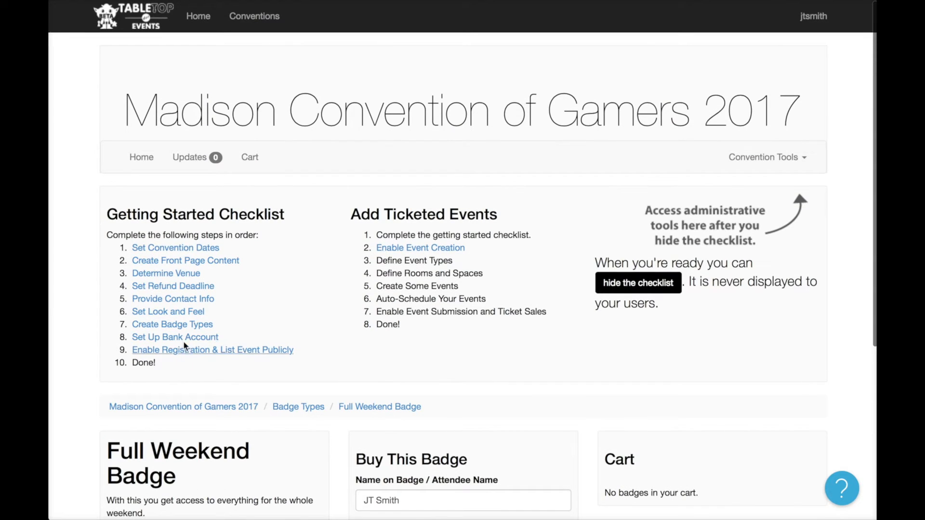
Set up the payout bank account: answer 'Yes, I Agree' to the Terms of Use and start the application.
click(185, 337)
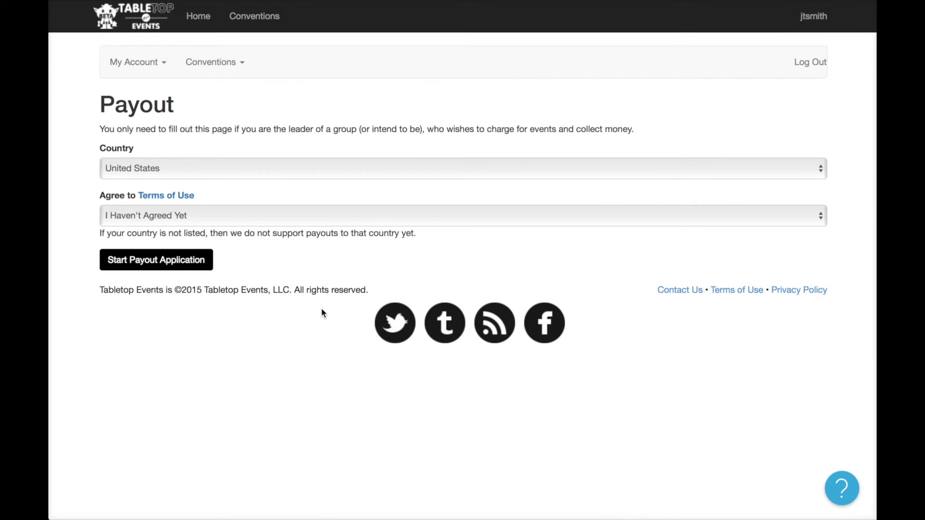
click(151, 215)
click(150, 233)
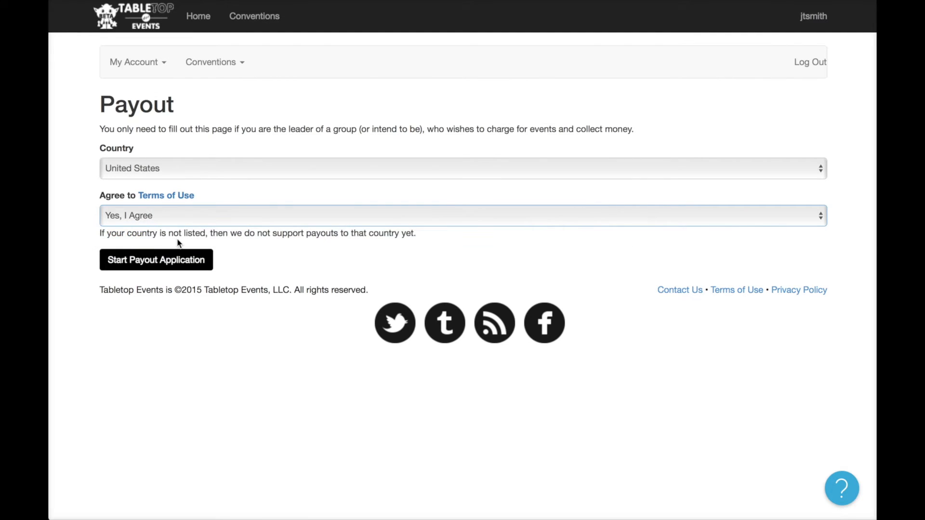
click(182, 261)
click(260, 231)
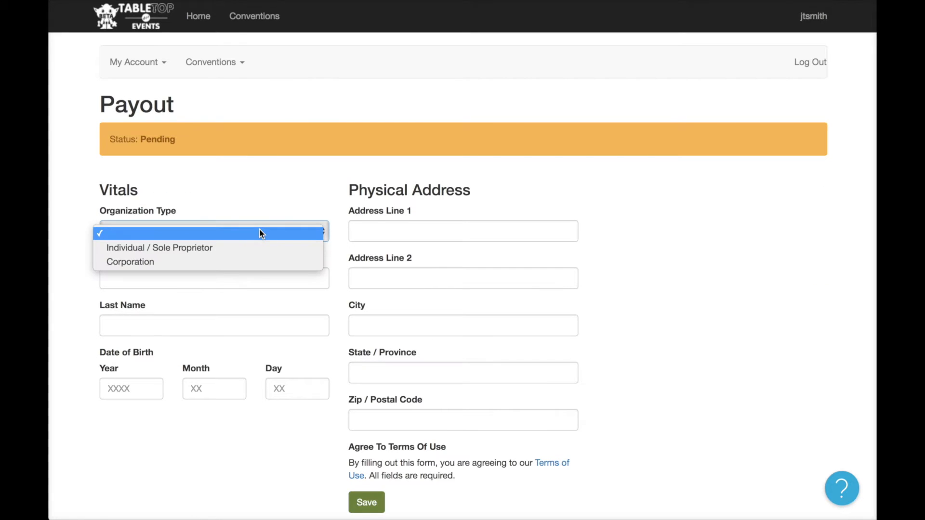
Choose Corporation, enter business name 'Madison Company of Gamers, LLC', owner's first and last name, and SSN last four.
click(261, 262)
scroll(270, 265, down, 1)
scroll(270, 263, down, 3)
click(222, 196)
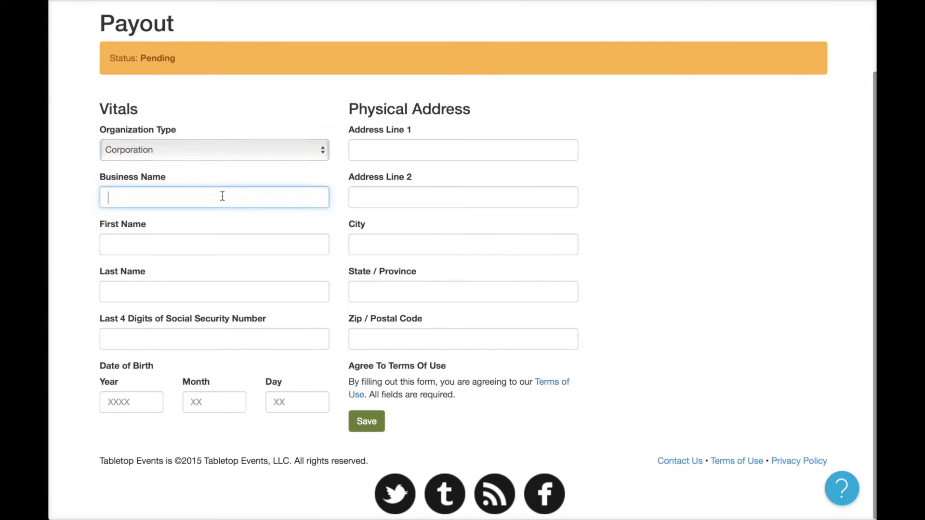
text(Madison )
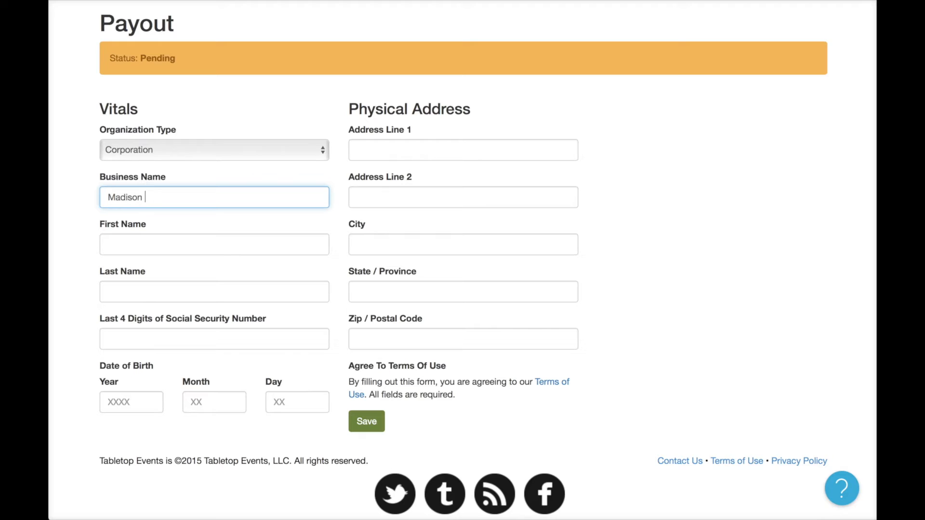
text(Company of Gamers)
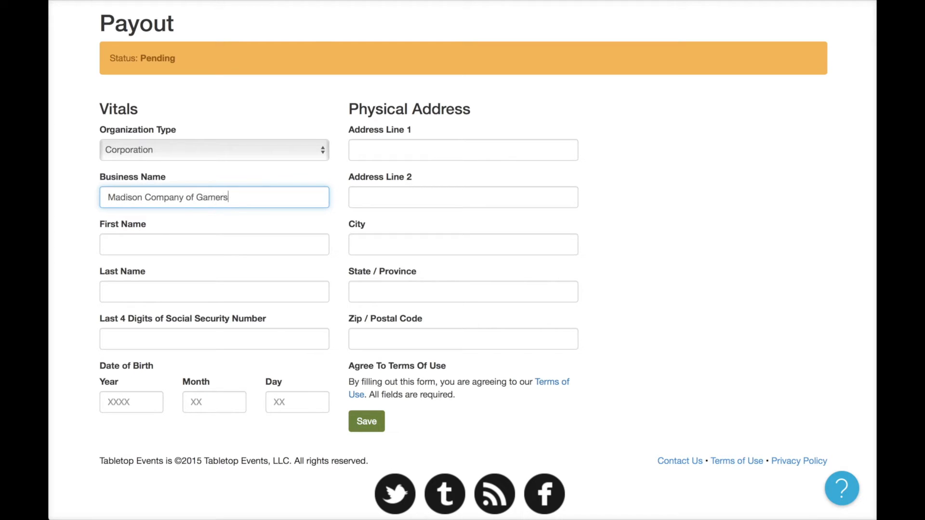
text(, LLC)
key(Tab)
text(JT Smi)
key(BackSpace)
key(BackSpace)
key(BackSpace)
key(BackSpace)
key(Tab)
text(Smith)
key(Tab)
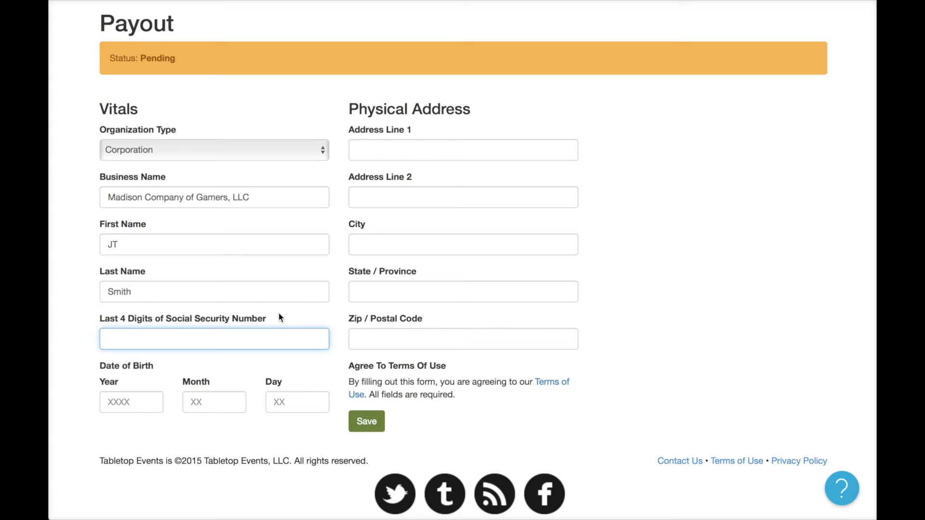
text(1234)
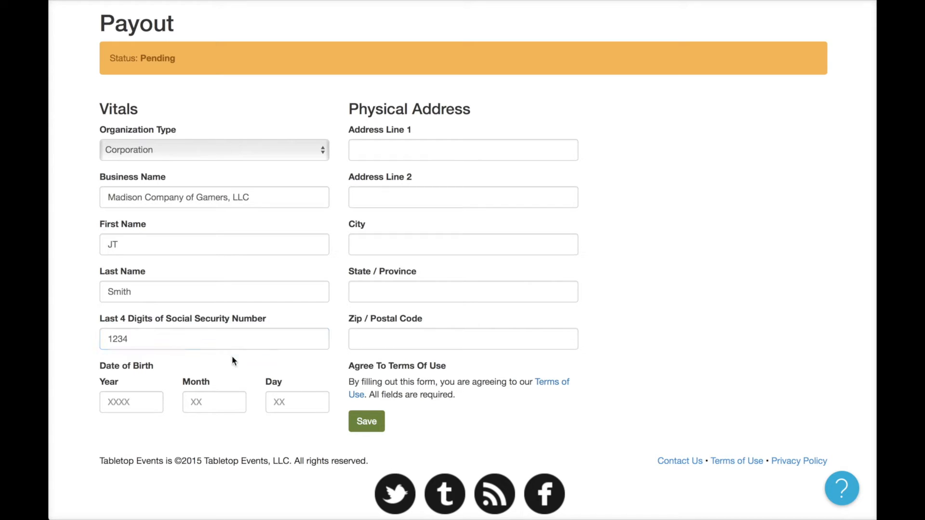
Enter the owner's date of birth.
click(148, 398)
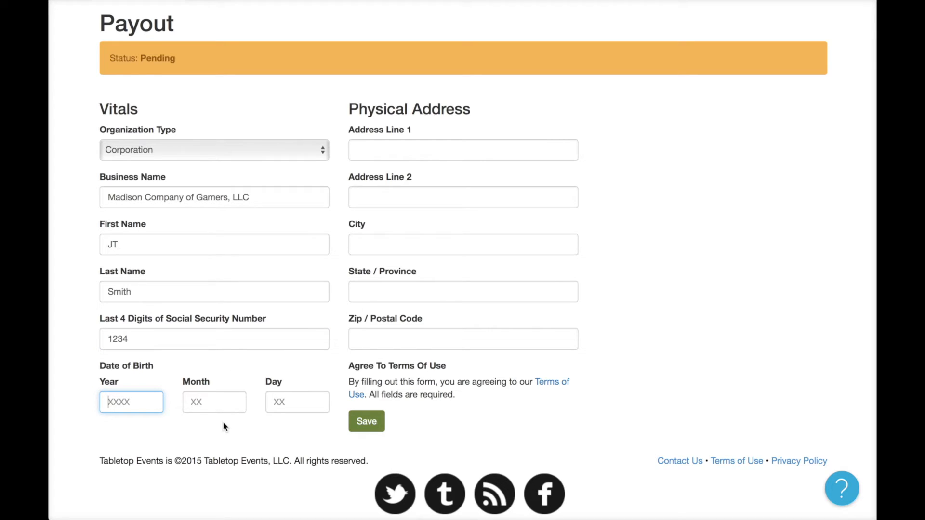
text(1970)
key(Tab)
text(01)
key(Tab)
text(01)
click(310, 371)
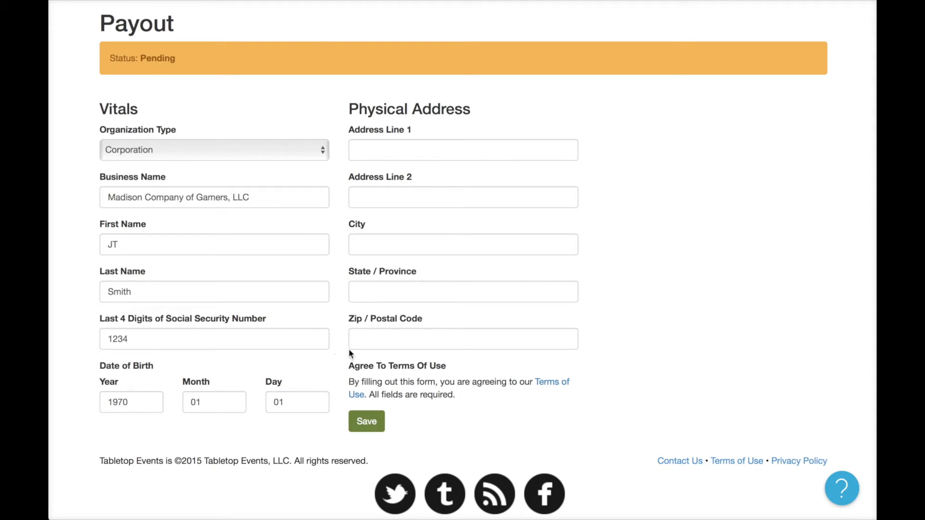
Fill in the physical street address, city, state and zip code, and save the payout details.
click(395, 156)
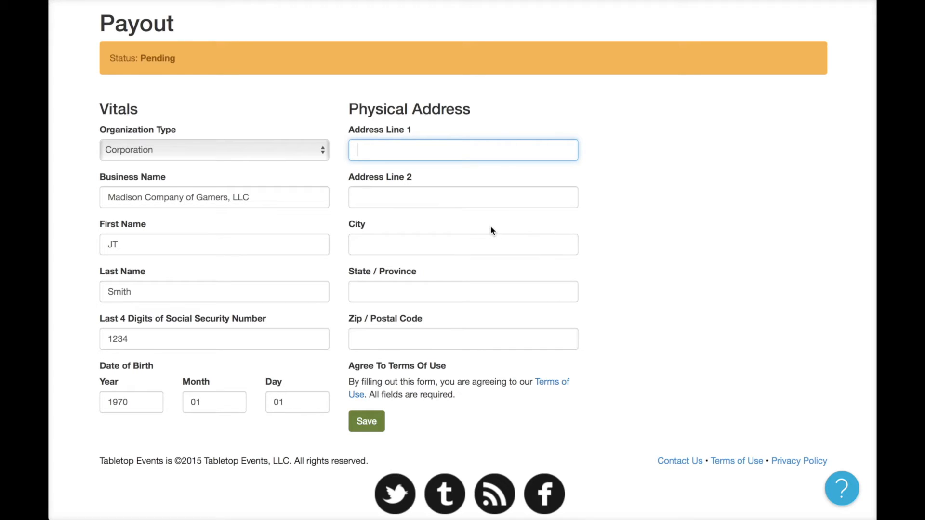
text(123 Main Street)
key(Tab)
key(Tab)
text(Madison)
key(Tab)
text(WI)
key(Tab)
text(53715)
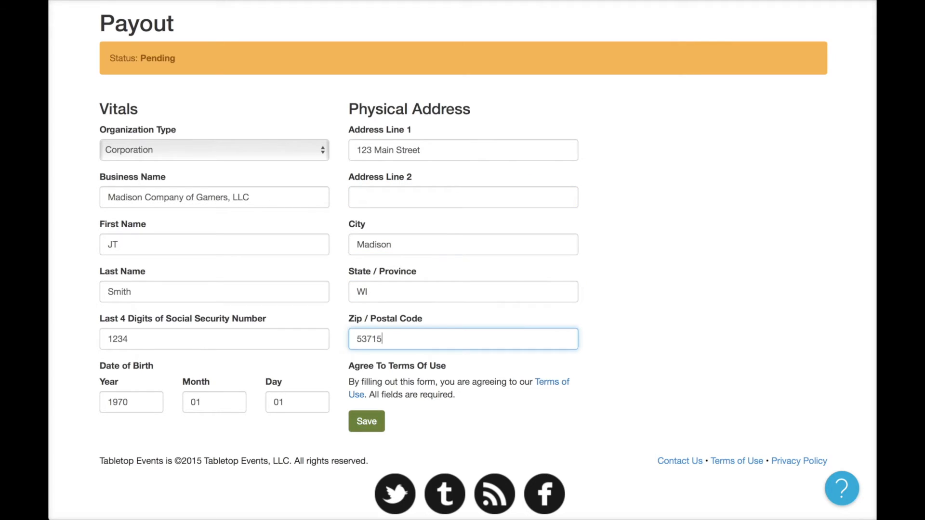
click(379, 421)
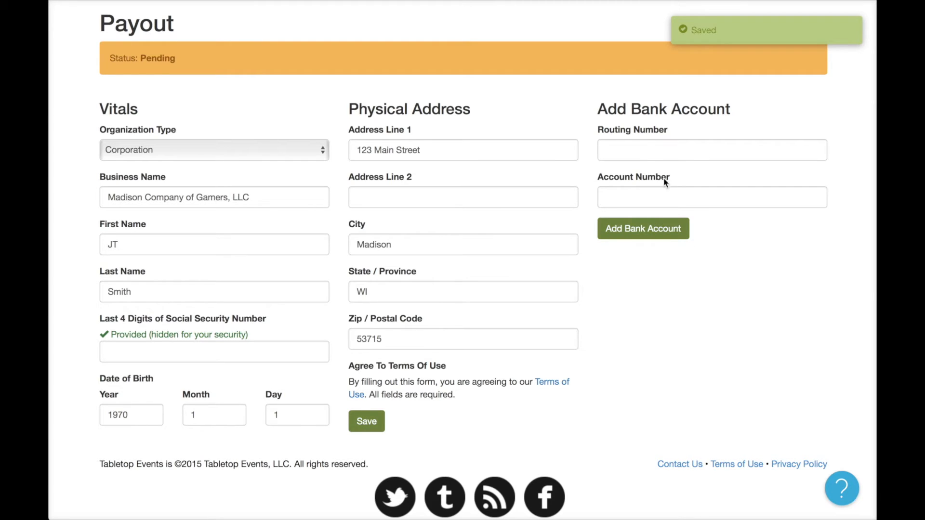
Enter the bank routing and account numbers and add the bank account for payouts.
click(652, 153)
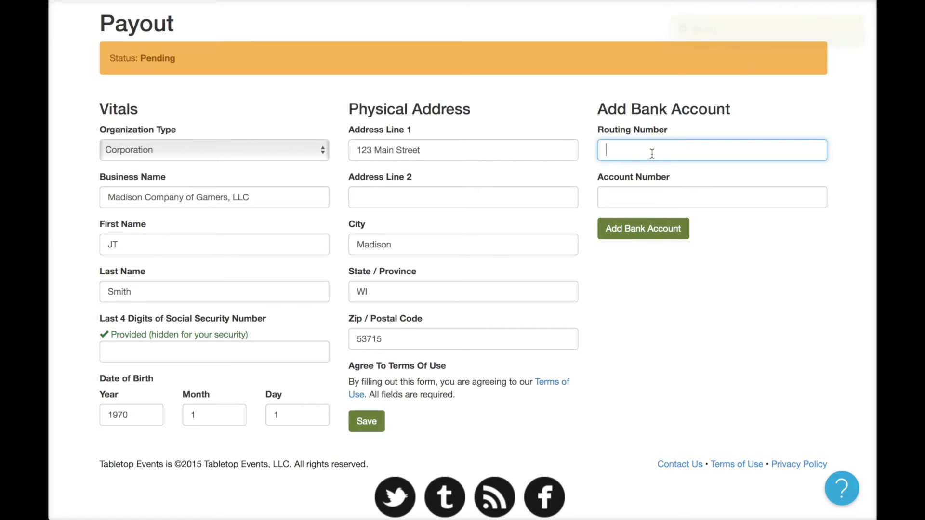
text(11000)
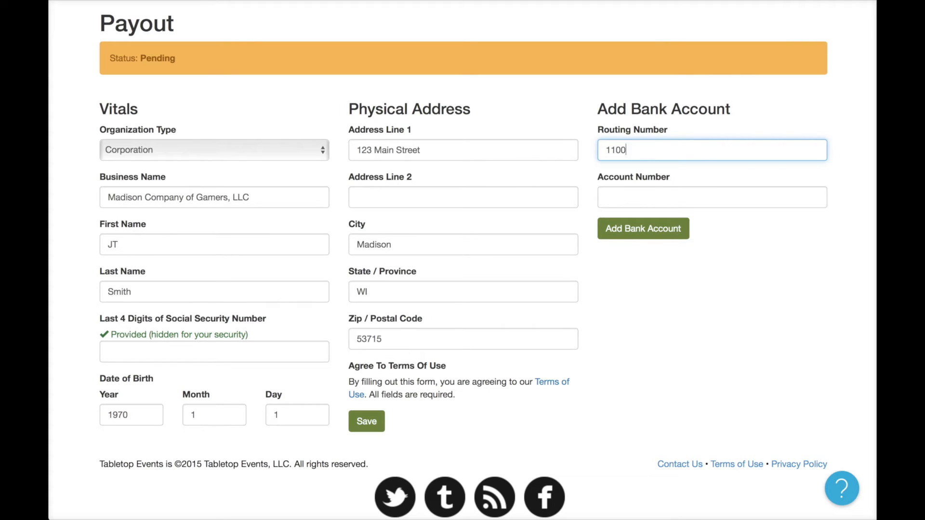
text(0000)
key(Tab)
text(000123457)
key(BackSpace)
text(6789)
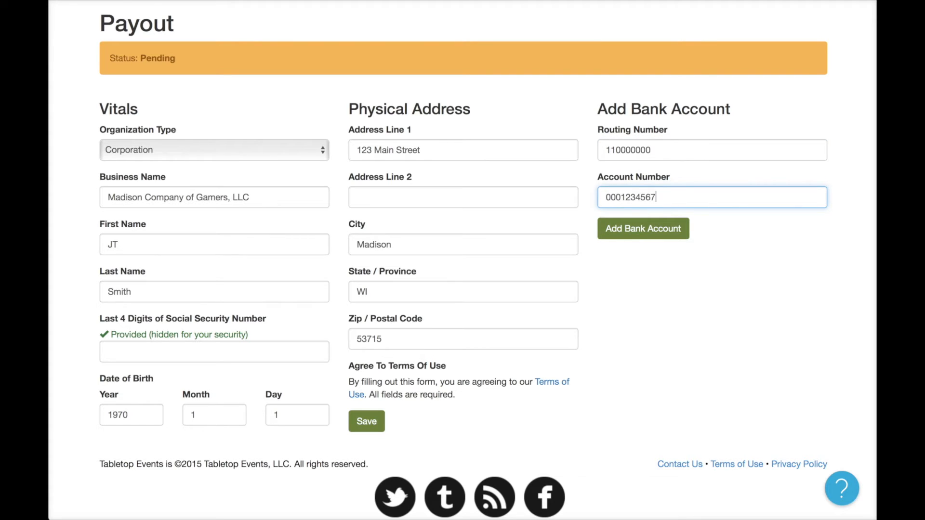
click(663, 228)
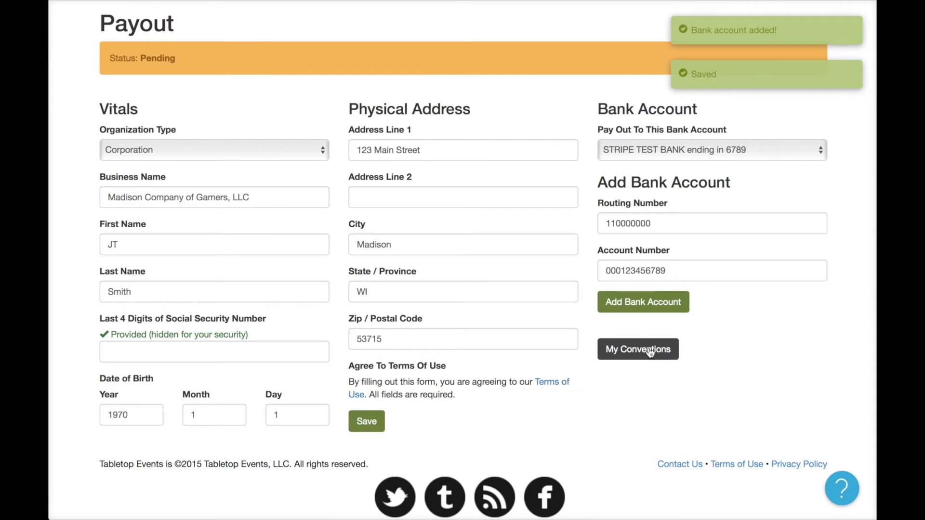
scroll(628, 328, up, 1)
scroll(628, 332, up, 2)
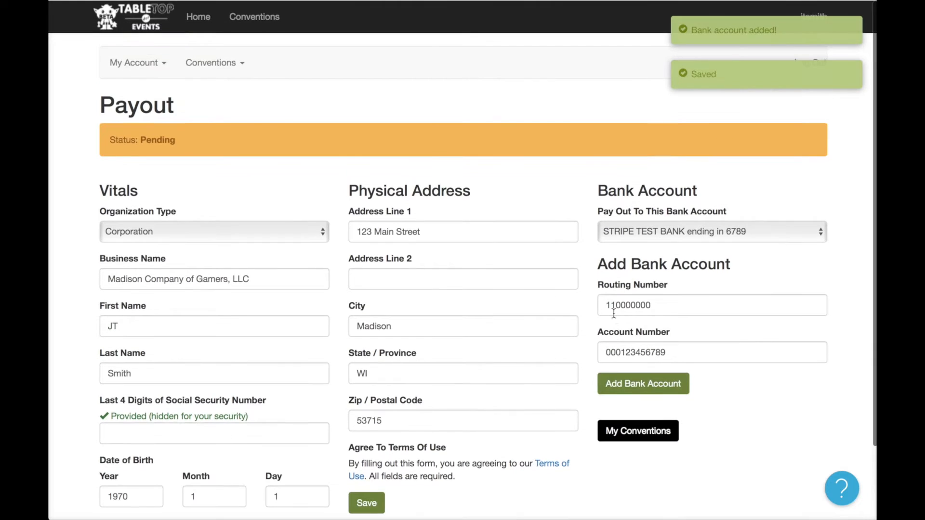
Open Madison Convention of Gamers 2017 from My Conventions and go to its registration and listing settings.
click(652, 430)
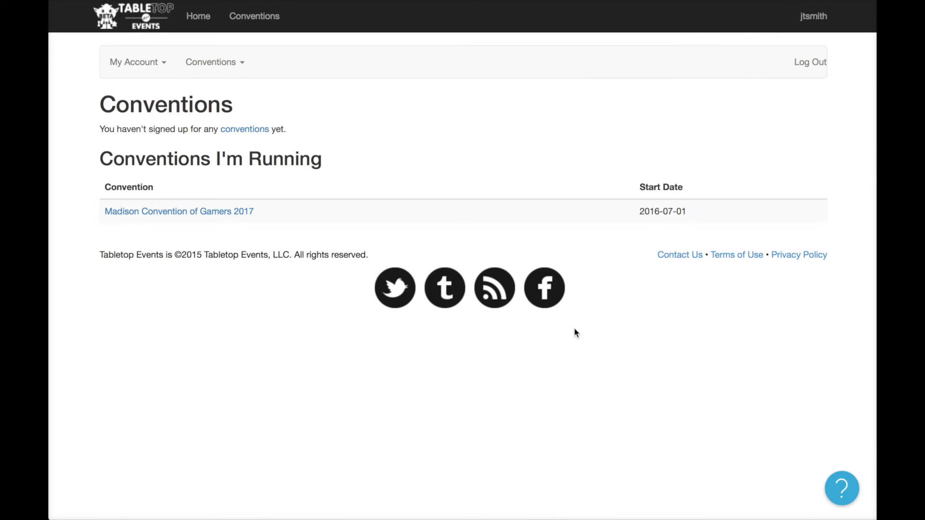
click(223, 215)
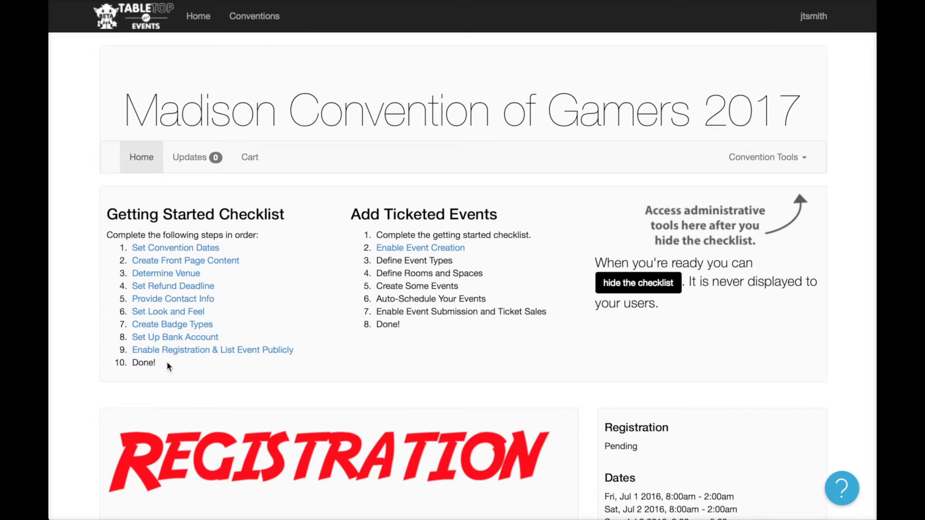
click(261, 350)
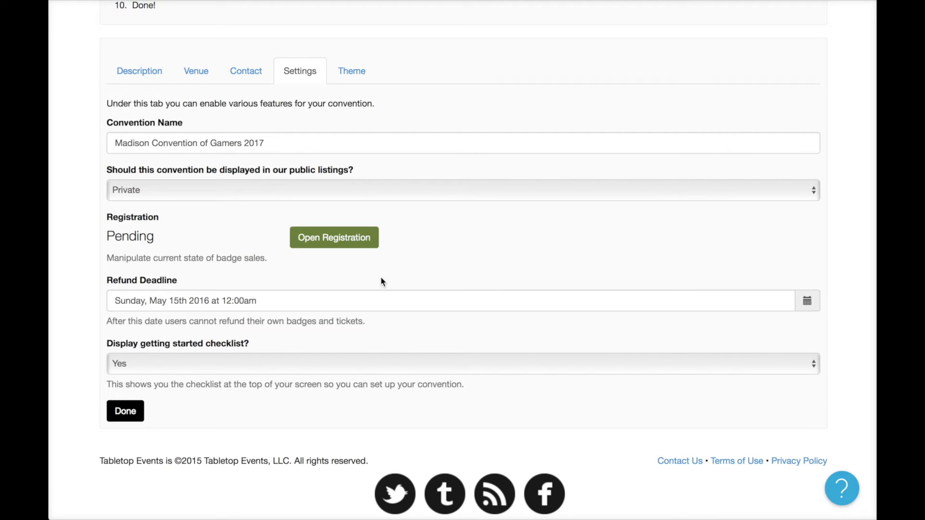
Set the convention's public listing to Public.
click(354, 194)
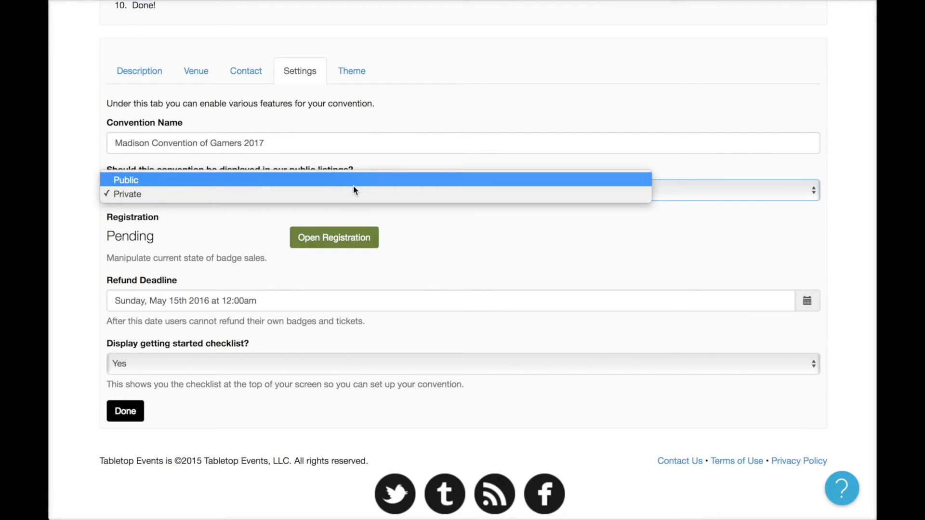
click(366, 195)
scroll(404, 230, up, 8)
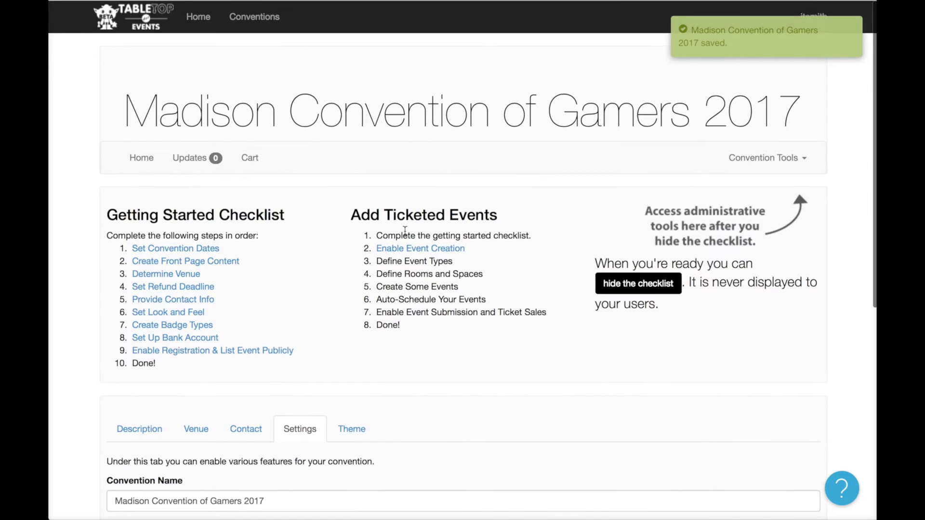
Open registration for Madison Convention of Gamers 2017 and confirm it.
click(249, 19)
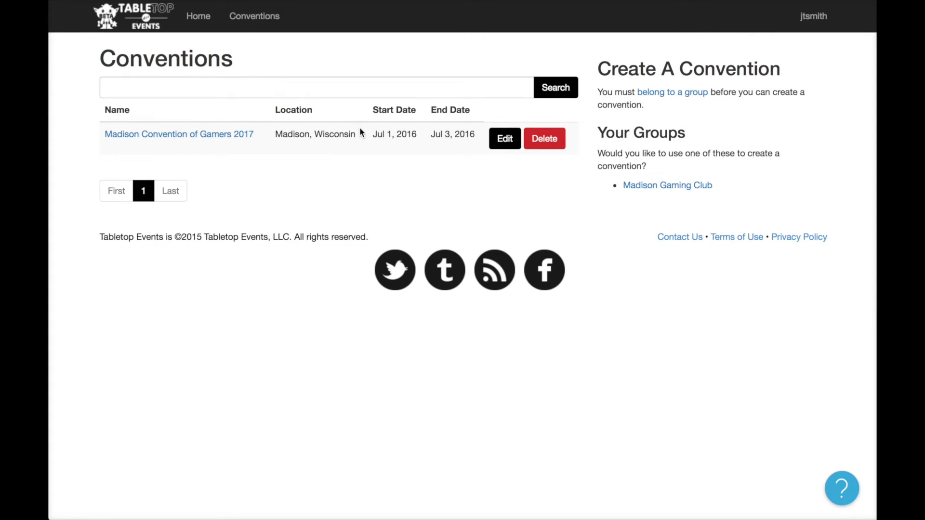
click(240, 137)
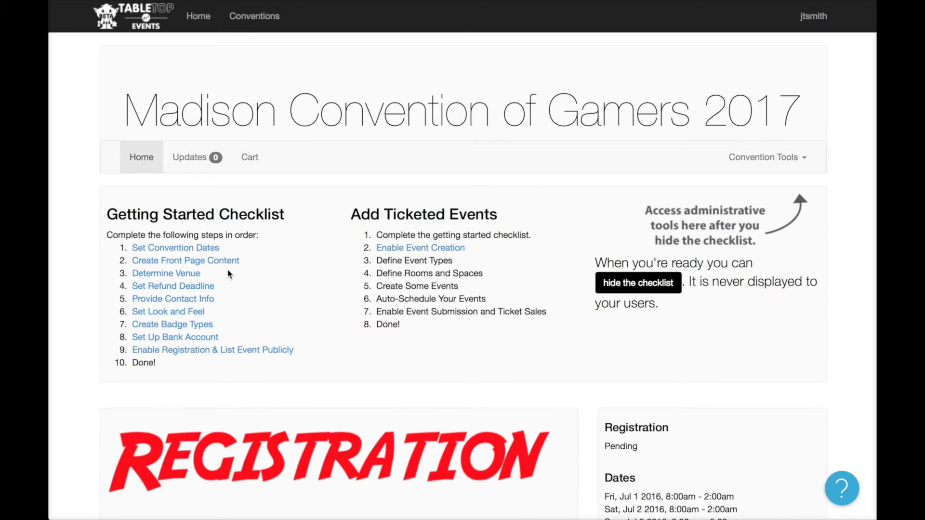
click(273, 352)
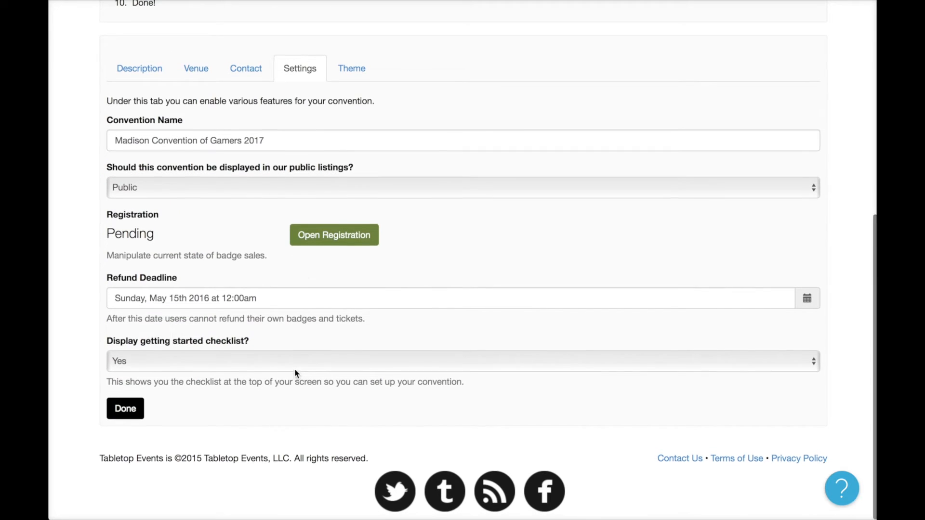
click(332, 235)
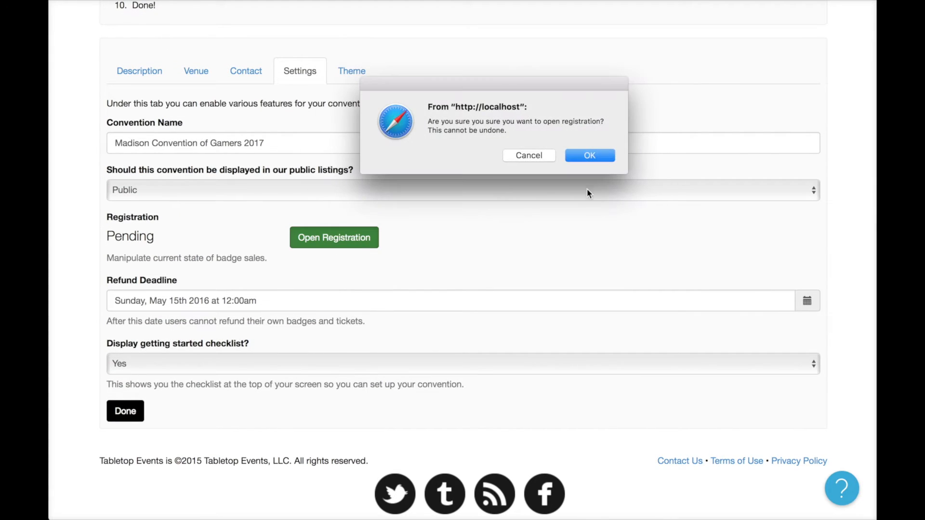
click(597, 158)
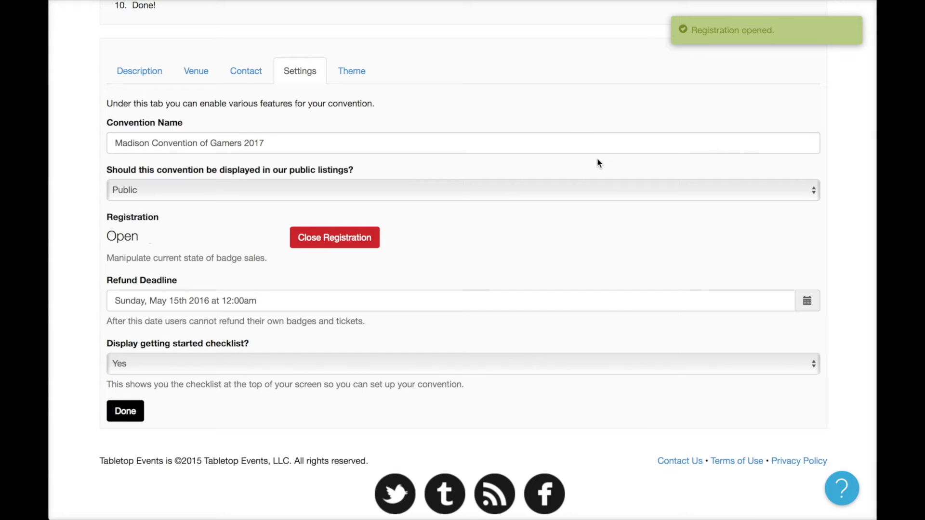
scroll(597, 163, up, 5)
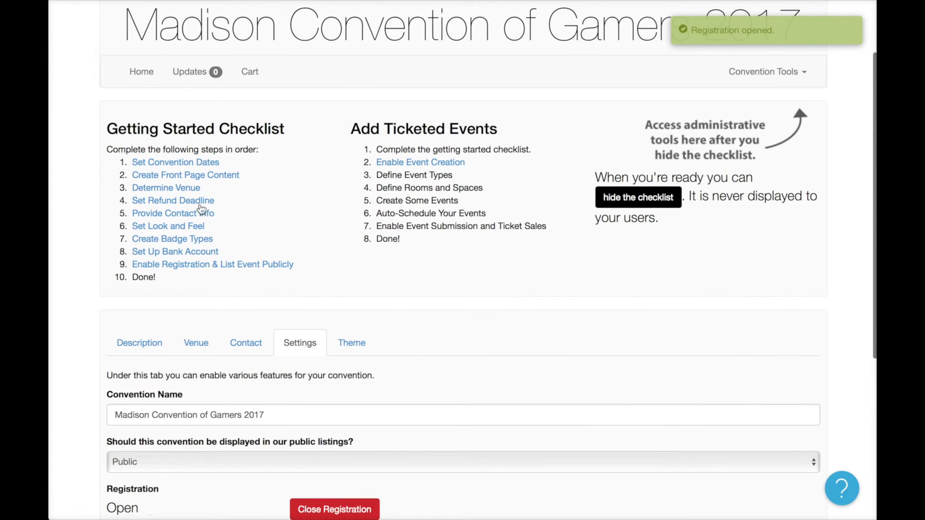
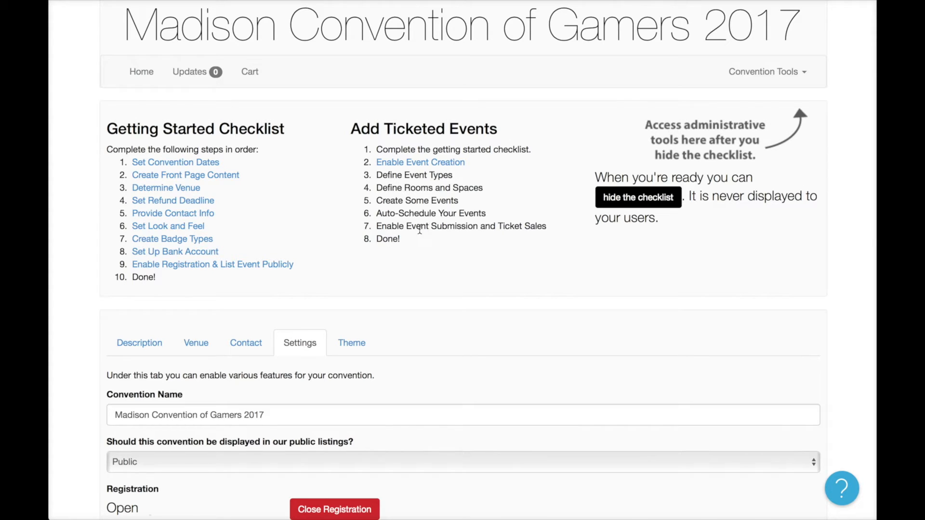
Open the Enable Event Creation page from the convention dashboard checklist.
click(427, 163)
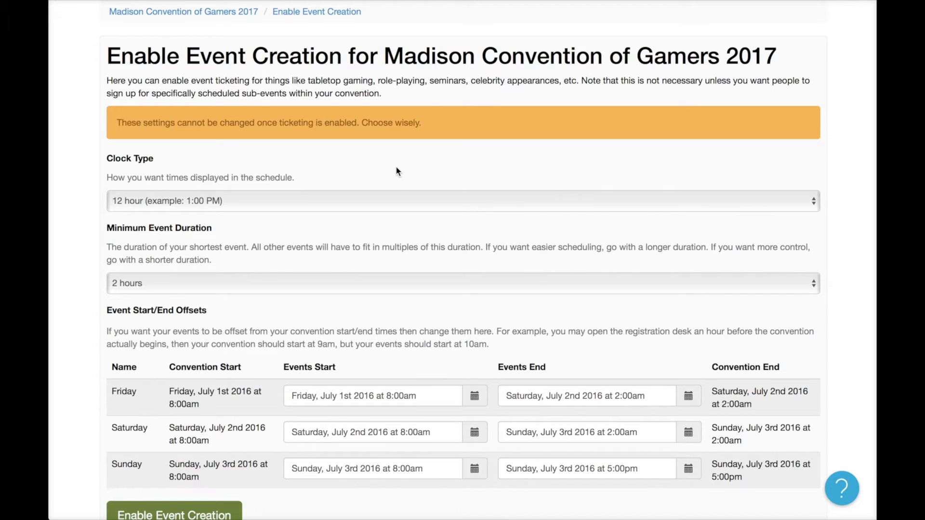
Keep the 12-hour clock and change the minimum event duration from 2 hours to 1 hour.
scroll(395, 169, down, 3)
scroll(396, 175, up, 2)
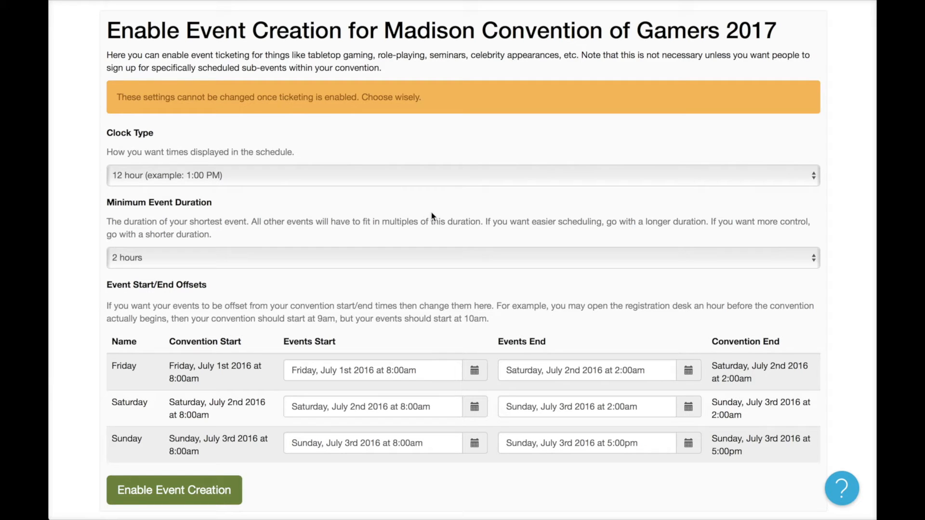
click(844, 495)
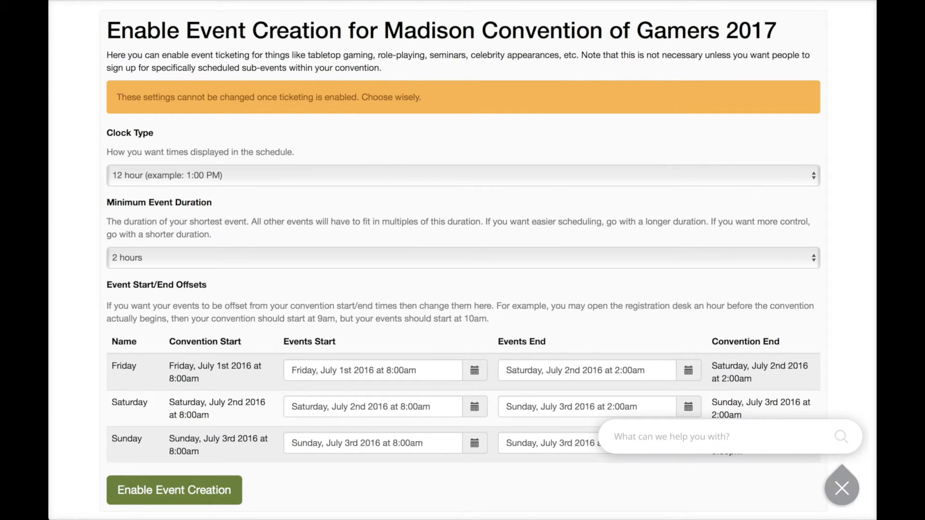
click(838, 489)
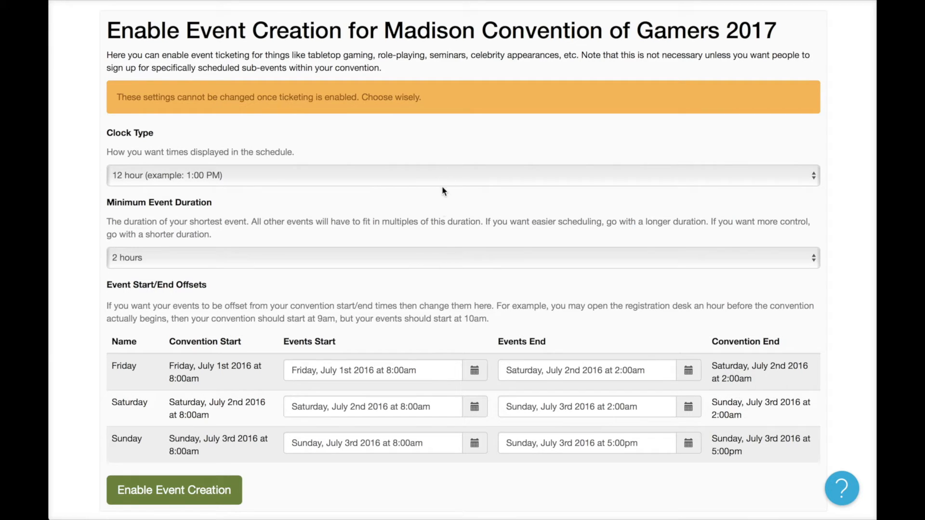
click(412, 175)
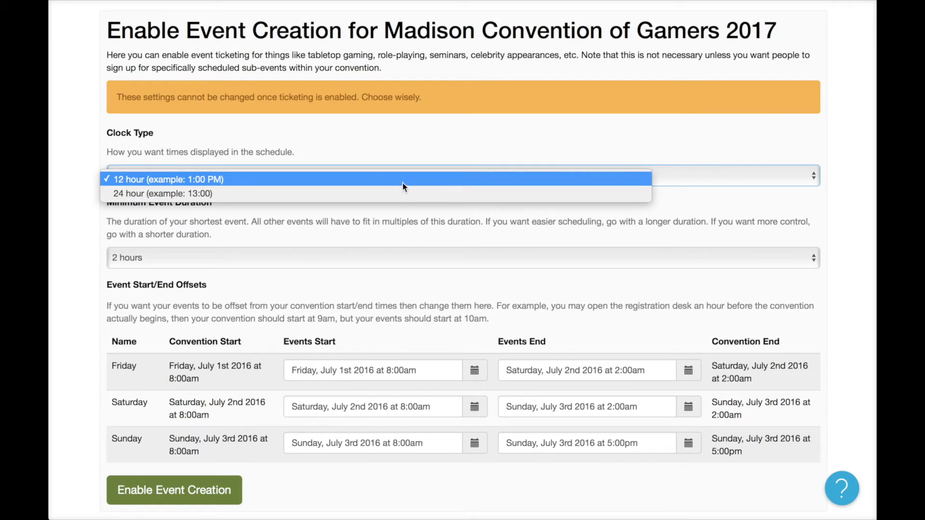
click(352, 182)
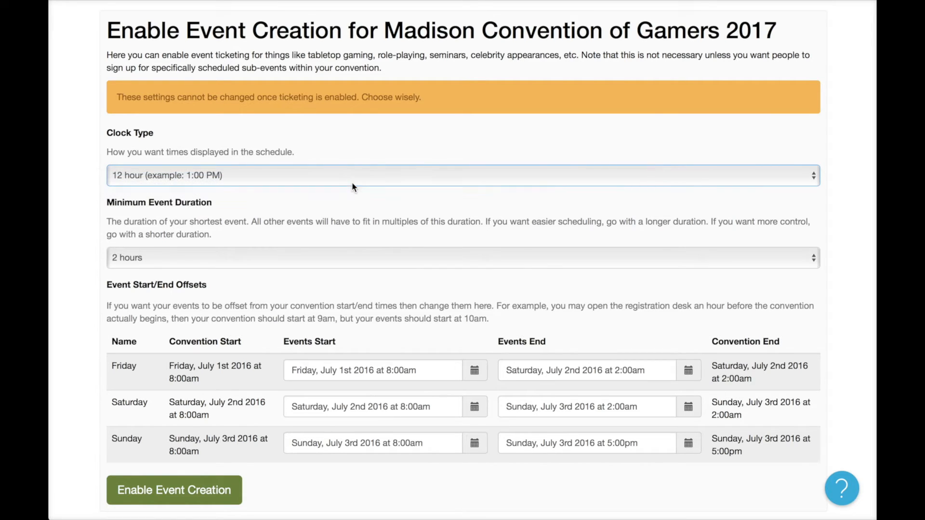
click(311, 258)
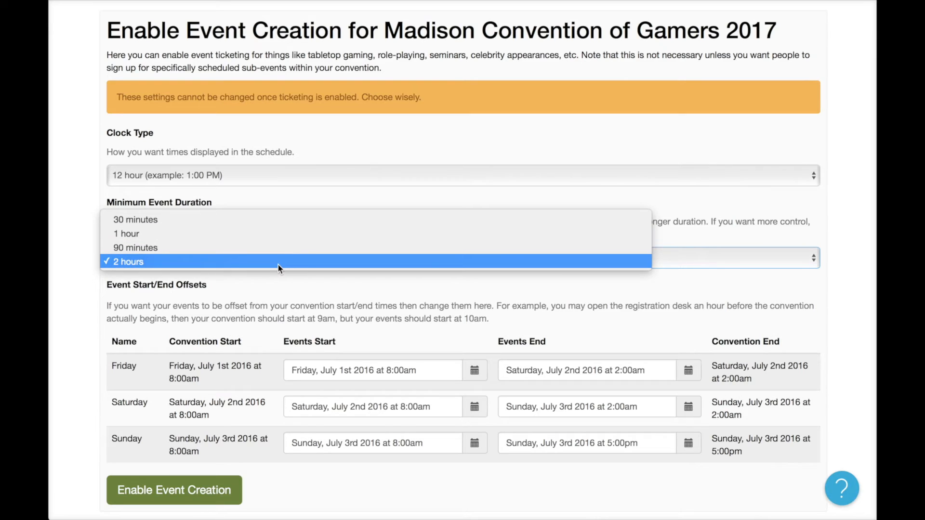
click(296, 234)
scroll(347, 303, down, 1)
scroll(363, 322, down, 2)
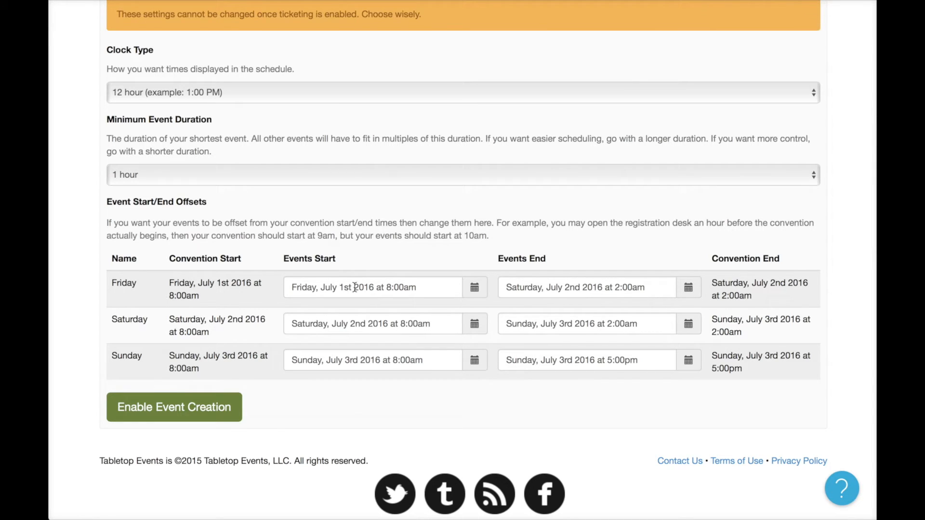
Start Friday events at 9:00am and end Sunday events at 4:00pm, then enable event creation.
click(391, 287)
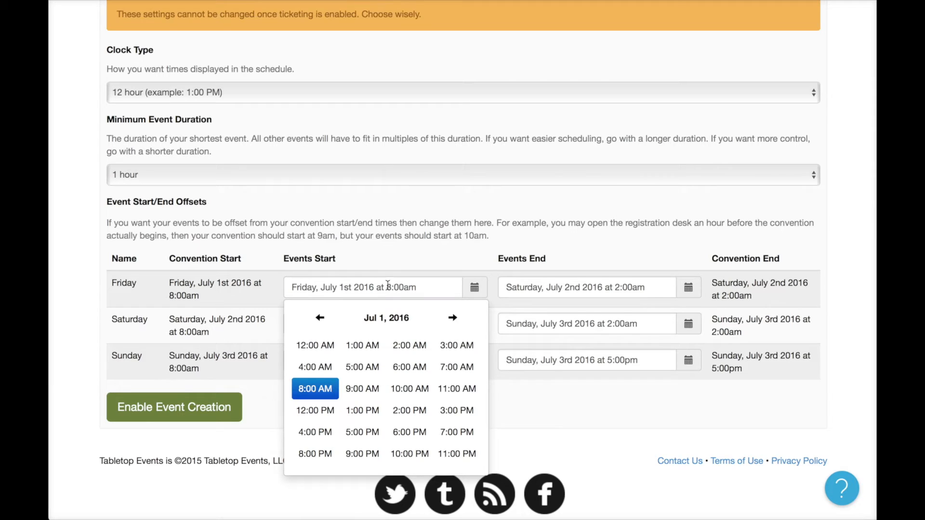
click(376, 394)
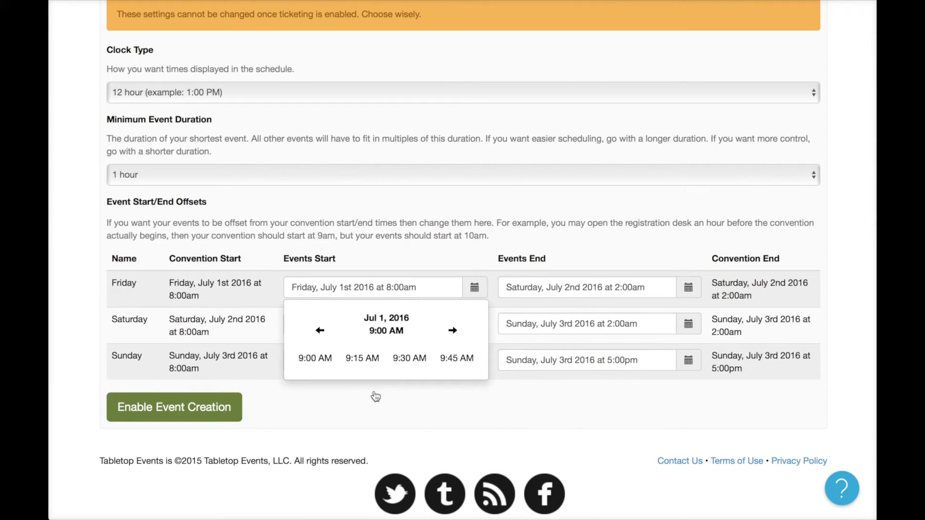
click(313, 361)
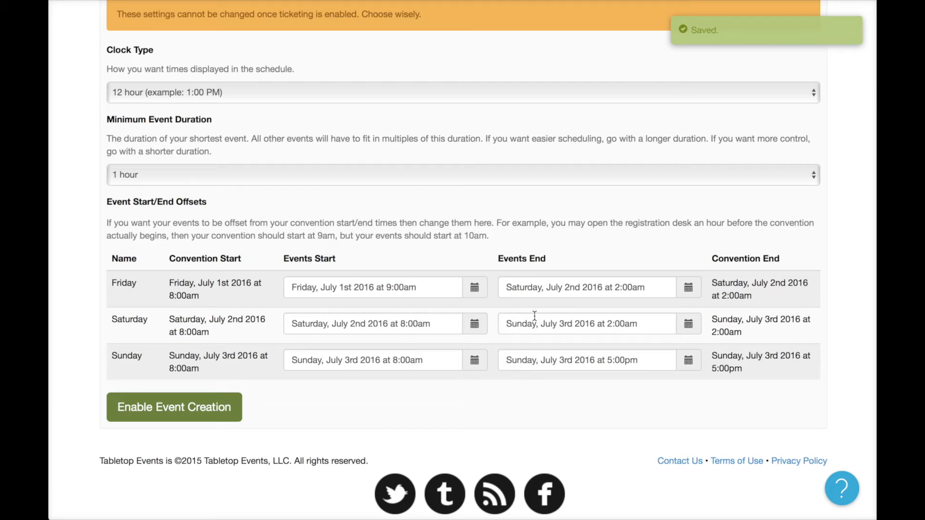
click(623, 359)
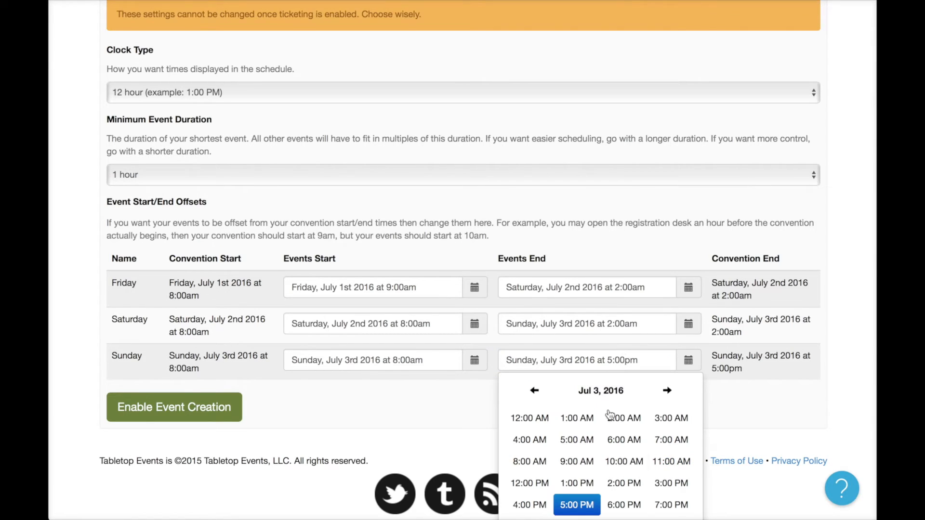
click(539, 510)
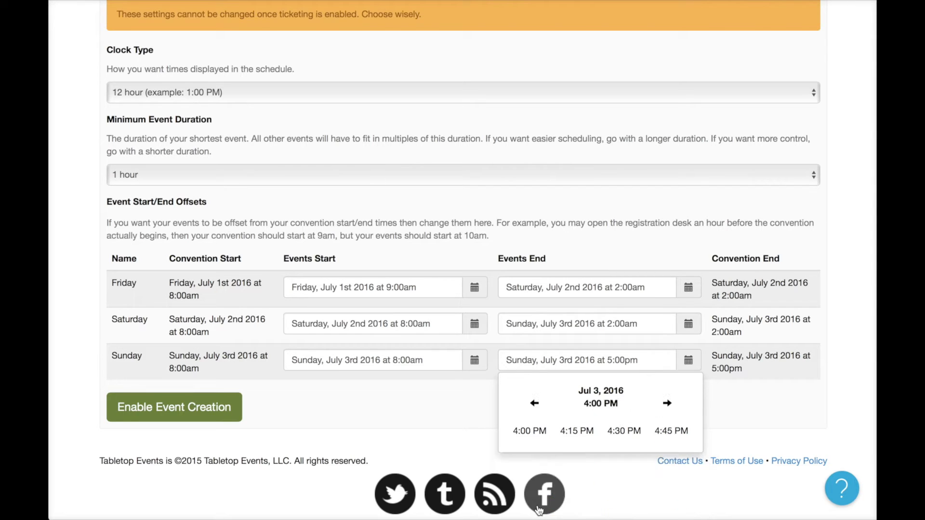
click(531, 435)
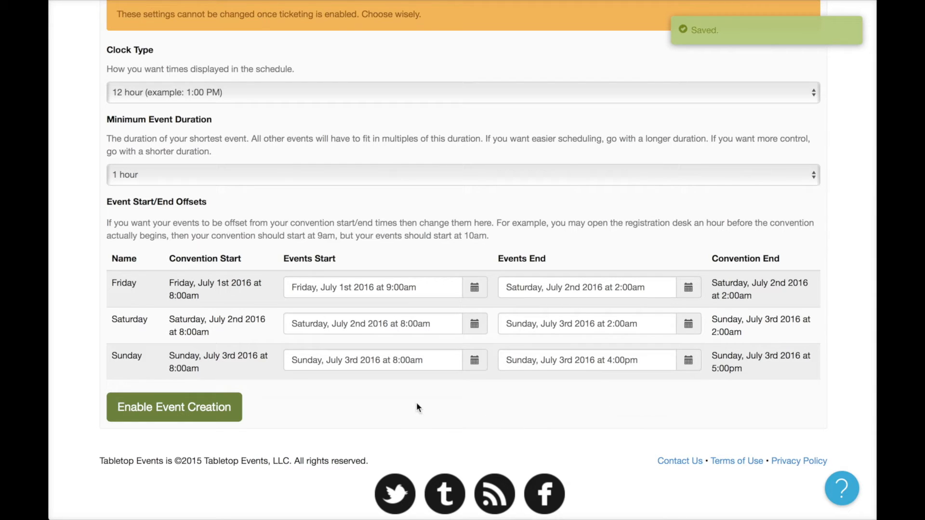
click(220, 408)
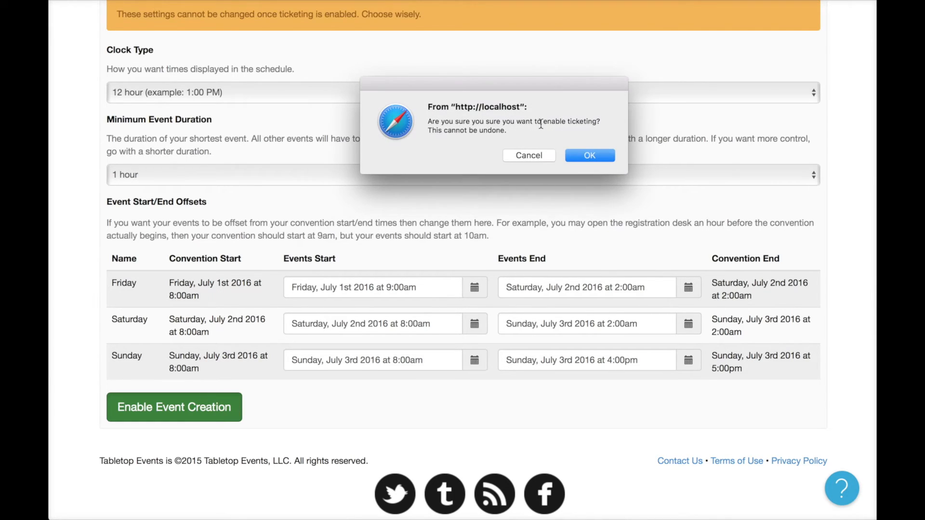
click(605, 157)
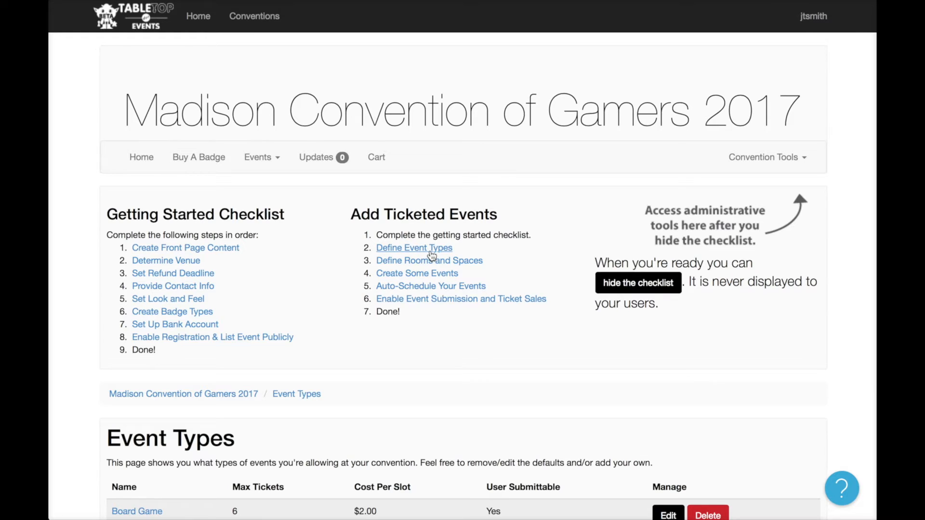
Delete the Miniatures event type, cancelling the deletion of Seminar so it stays.
scroll(431, 255, down, 6)
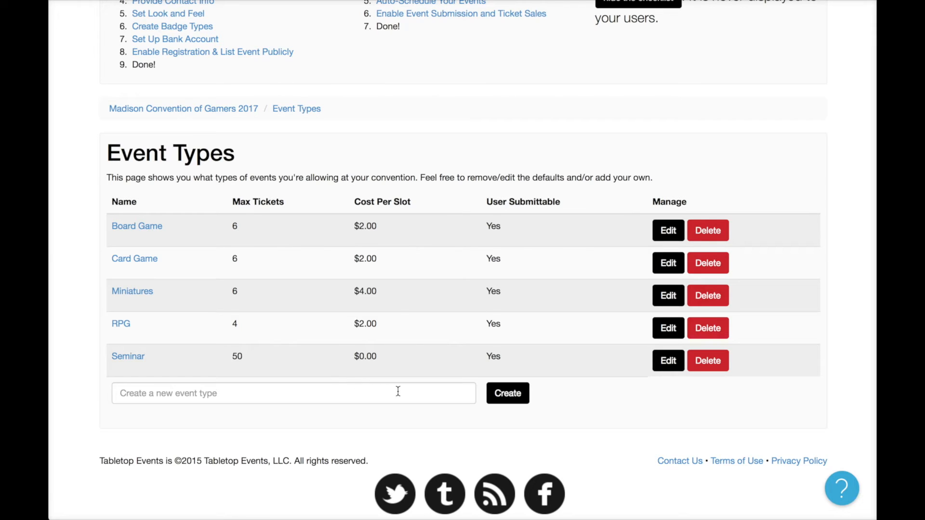
click(720, 297)
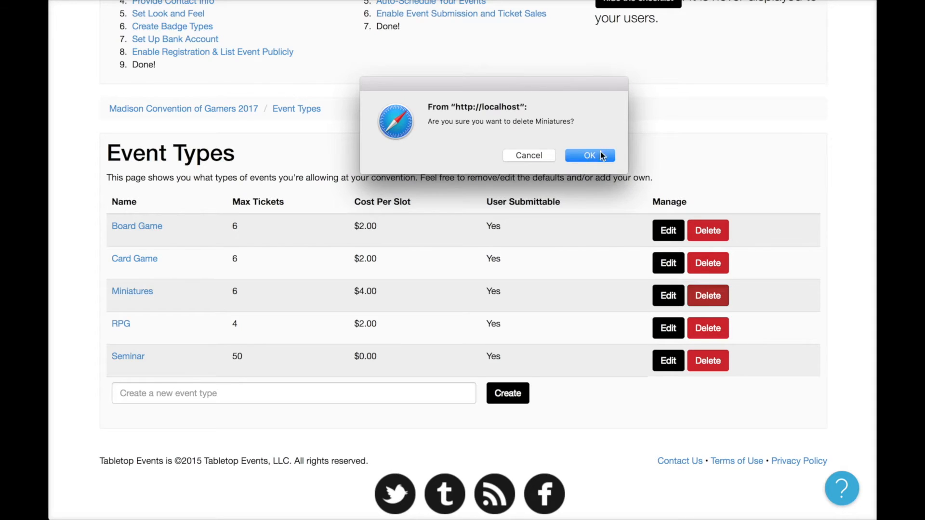
click(600, 155)
click(728, 362)
click(533, 160)
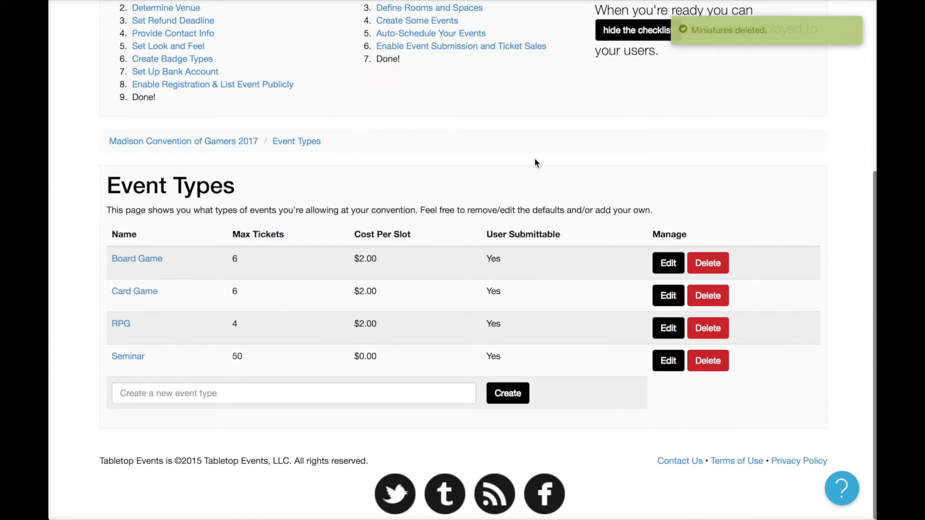
Rename the Seminar event type to 'Panel'.
click(668, 361)
scroll(383, 418, down, 5)
click(214, 238)
double_click(214, 238)
text(Panel)
click(295, 299)
Keep Panel's $0.00 cost and 50 max tickets, and make it not user-submittable.
scroll(346, 389, down, 1)
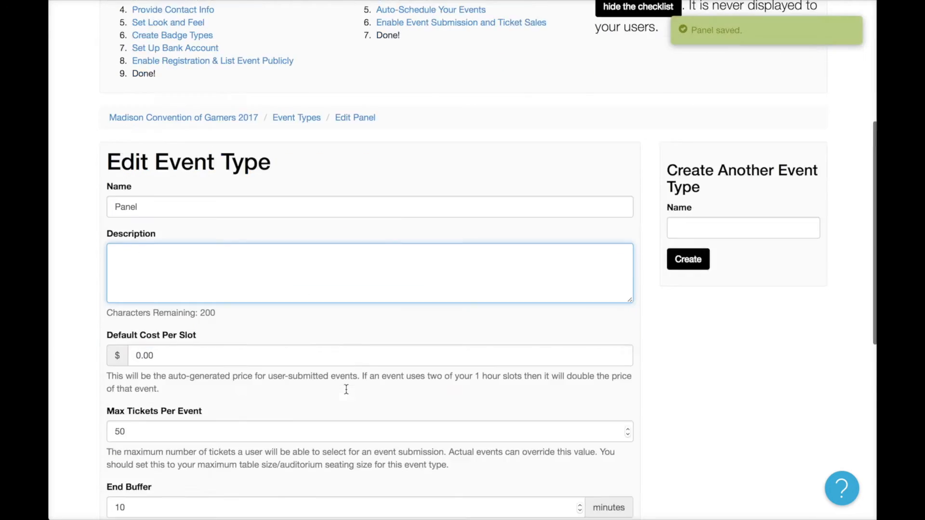
scroll(346, 389, down, 5)
click(187, 162)
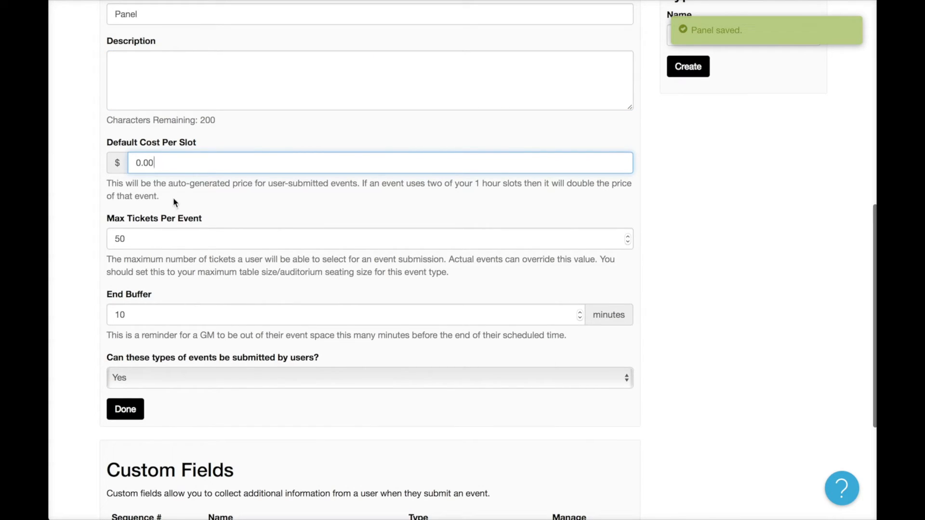
scroll(188, 244, up, 2)
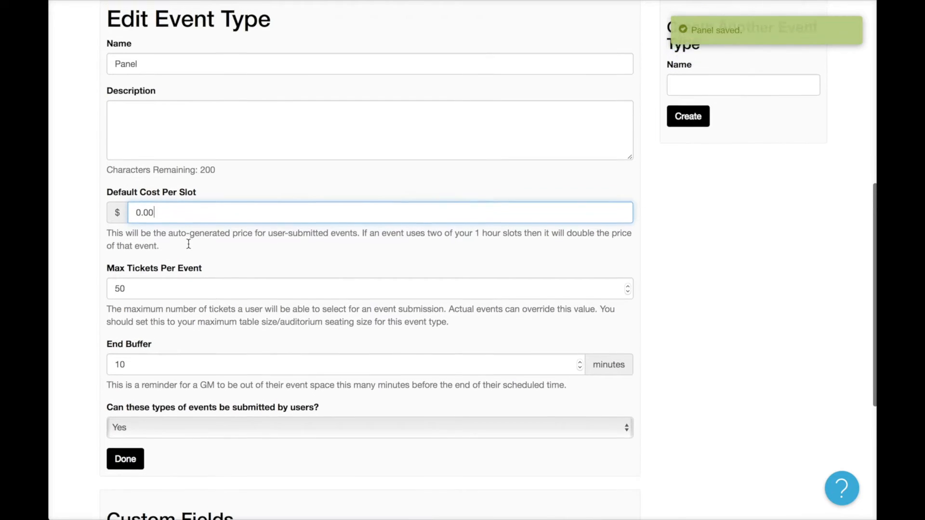
double_click(162, 312)
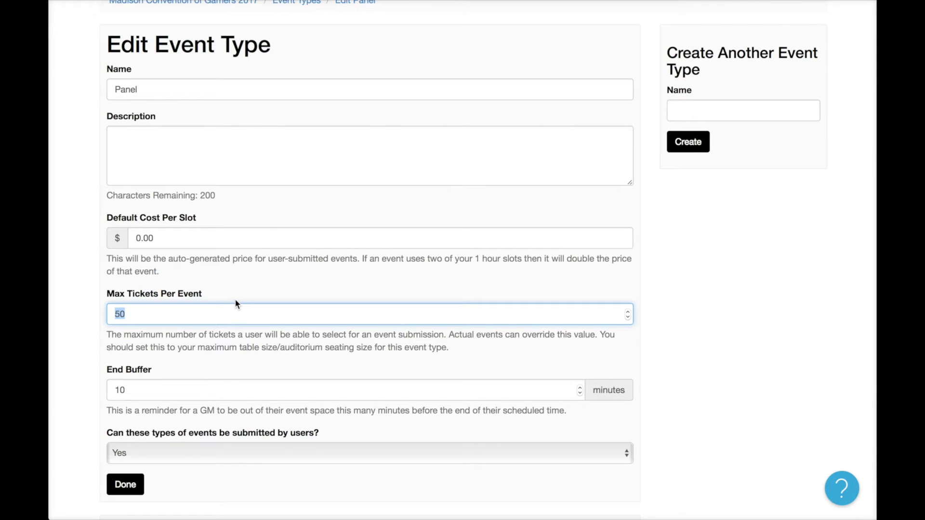
click(206, 240)
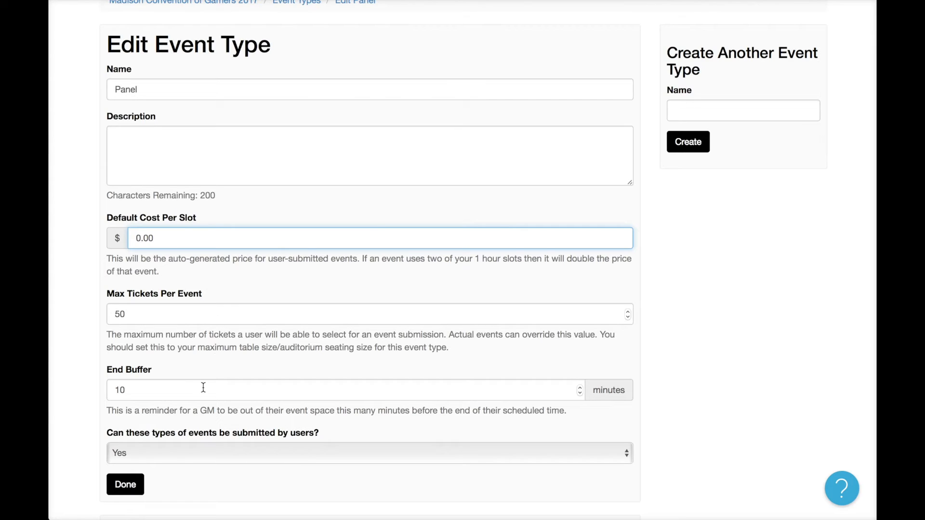
scroll(229, 405, down, 1)
scroll(228, 404, down, 3)
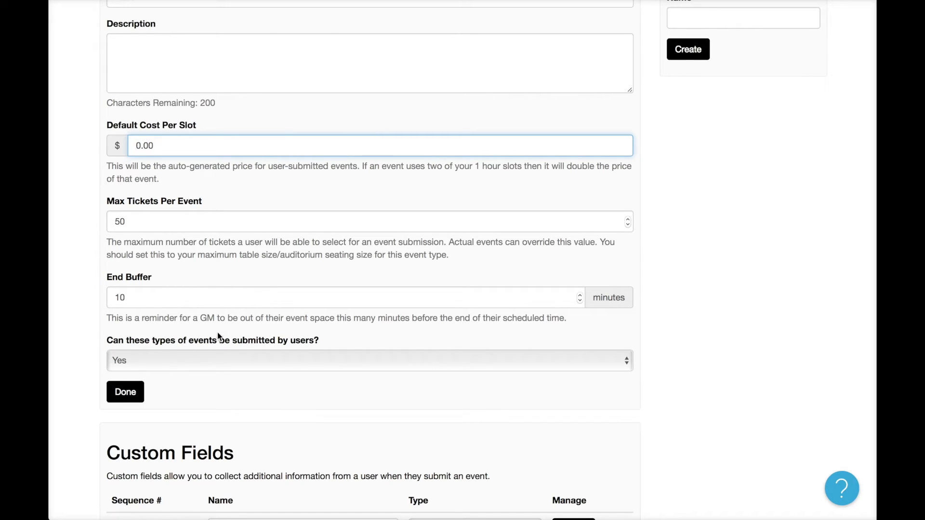
click(278, 367)
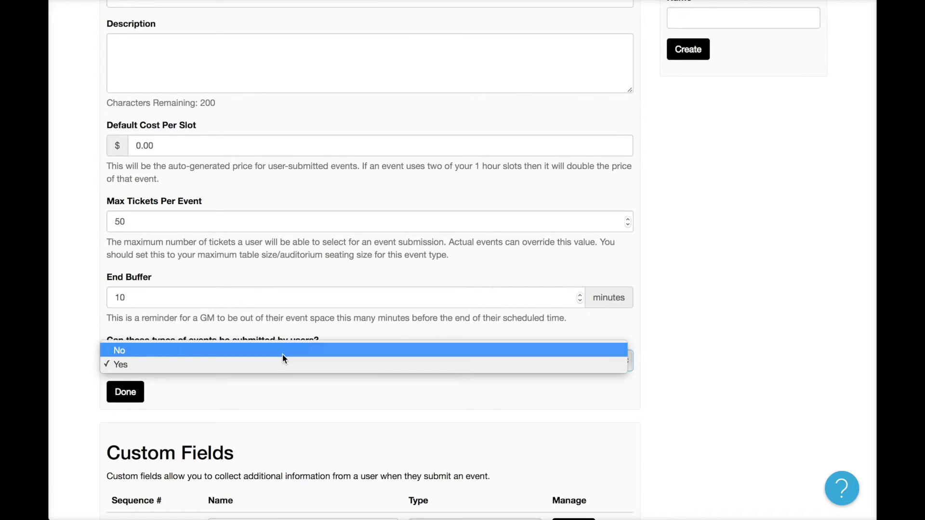
click(282, 354)
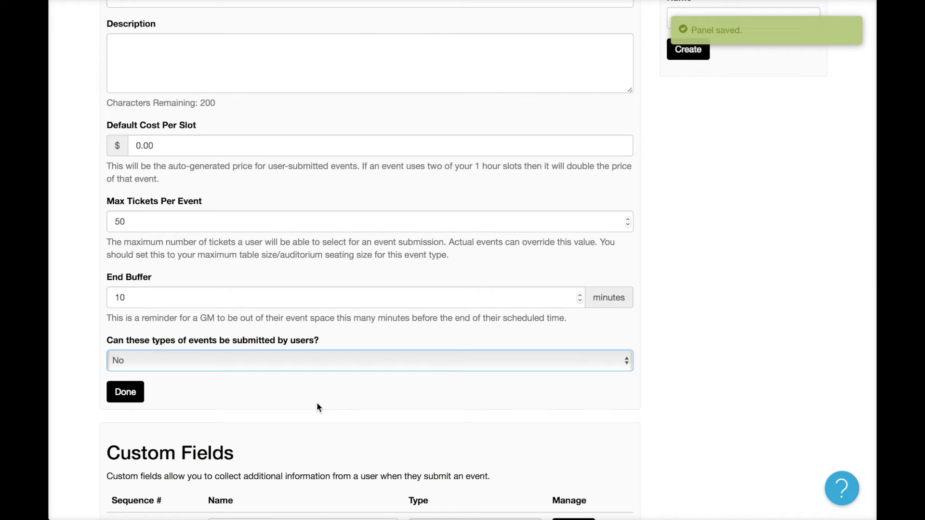
Set the Board Game default cost per slot to $1.00.
click(135, 393)
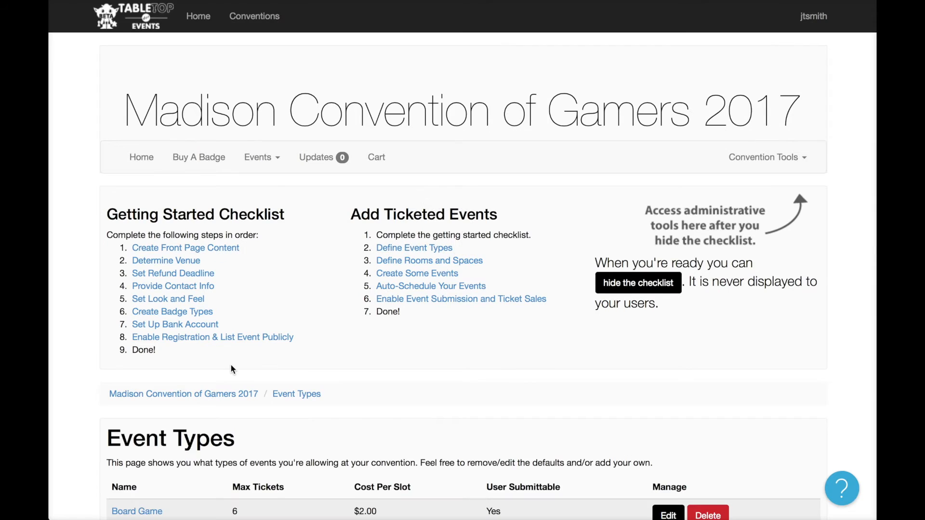
scroll(286, 386, down, 5)
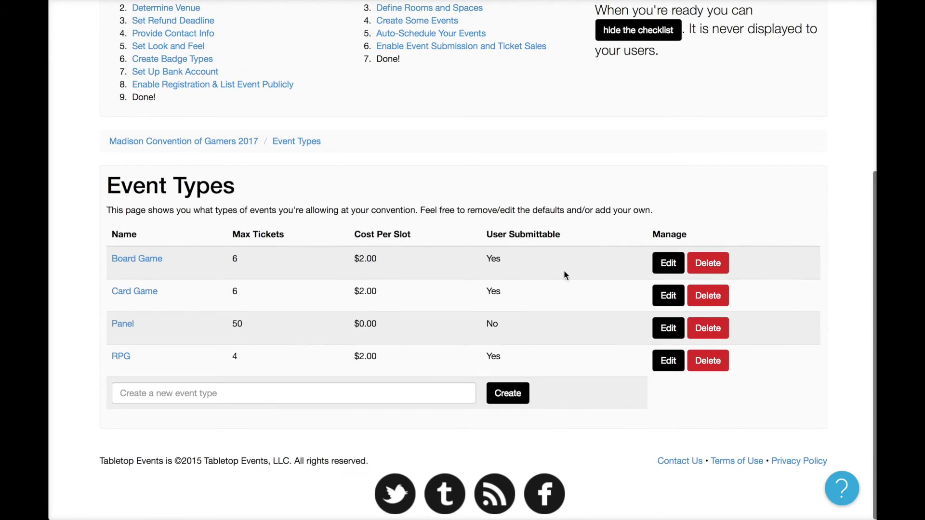
click(666, 263)
scroll(592, 289, down, 5)
scroll(591, 286, down, 5)
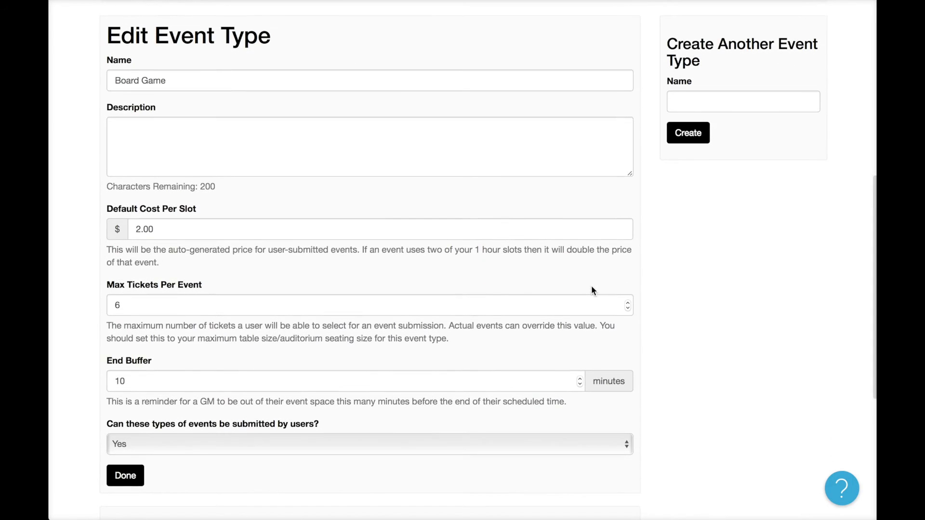
click(142, 227)
key(BackSpace)
text(1)
click(294, 203)
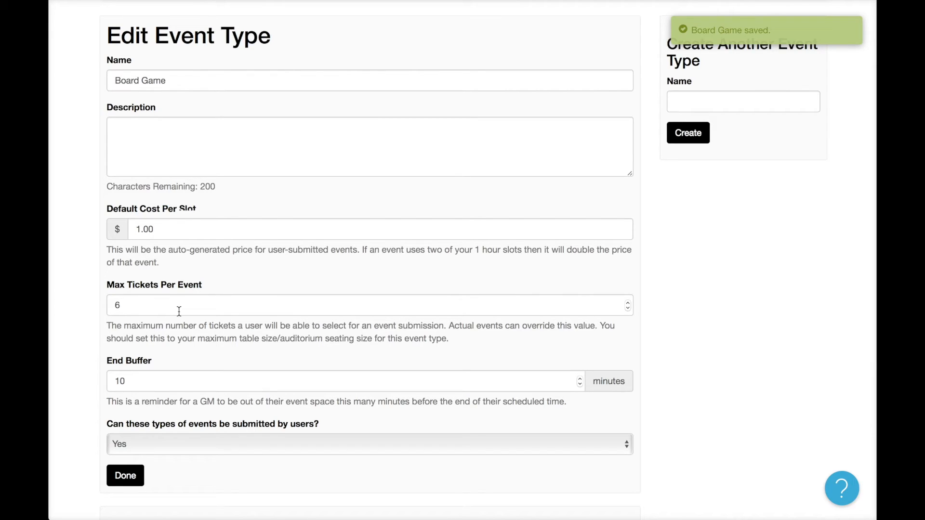
scroll(169, 302, down, 3)
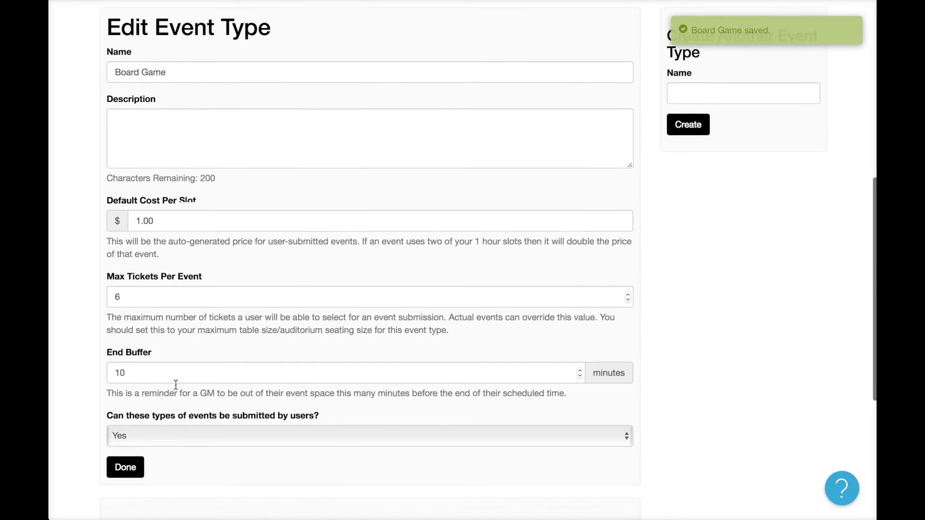
scroll(134, 367, down, 3)
click(125, 230)
Set the Card Game default cost per slot to $1.00.
scroll(262, 372, down, 5)
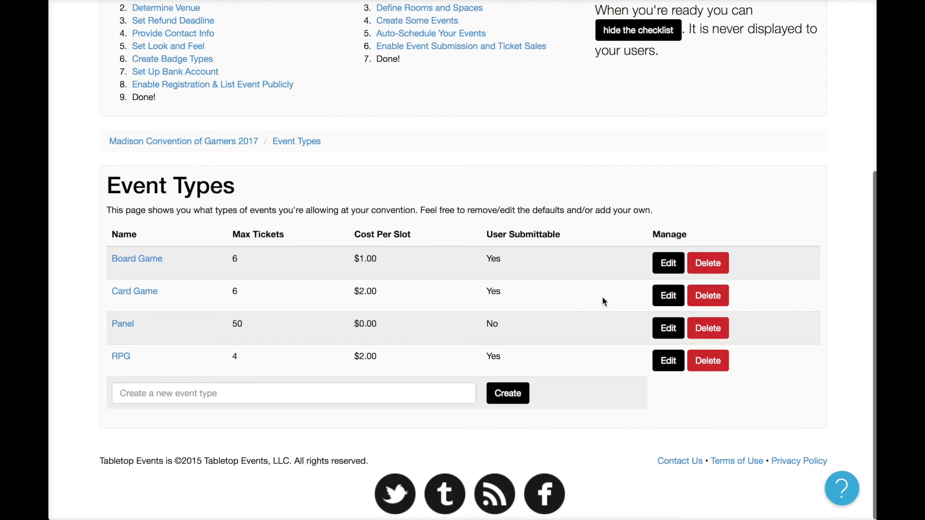
click(668, 295)
scroll(209, 364, down, 5)
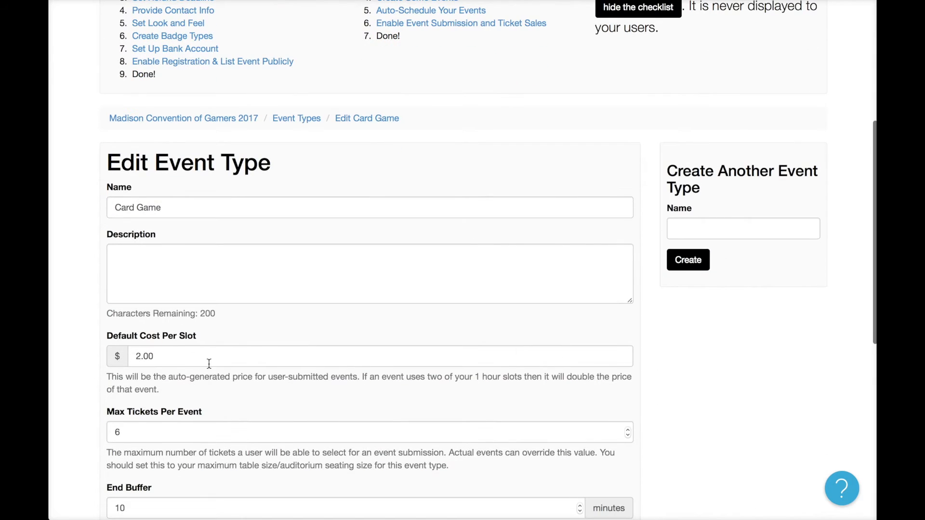
double_click(172, 356)
text(1)
scroll(183, 362, down, 7)
scroll(183, 362, down, 2)
click(124, 218)
scroll(471, 402, down, 5)
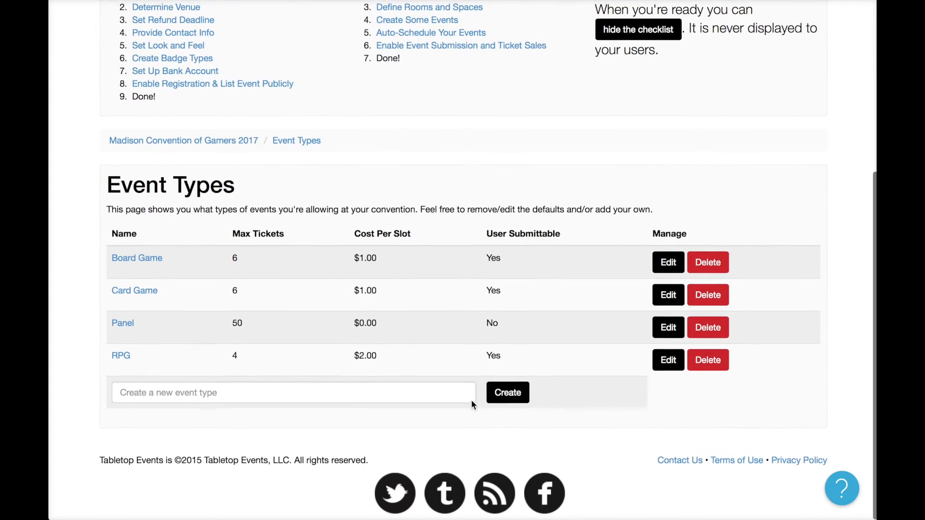
Set the RPG default cost per slot to $1.00.
click(669, 362)
scroll(574, 358, down, 8)
click(215, 236)
key(ctrl+a)
text(1)
click(157, 264)
scroll(192, 319, down, 6)
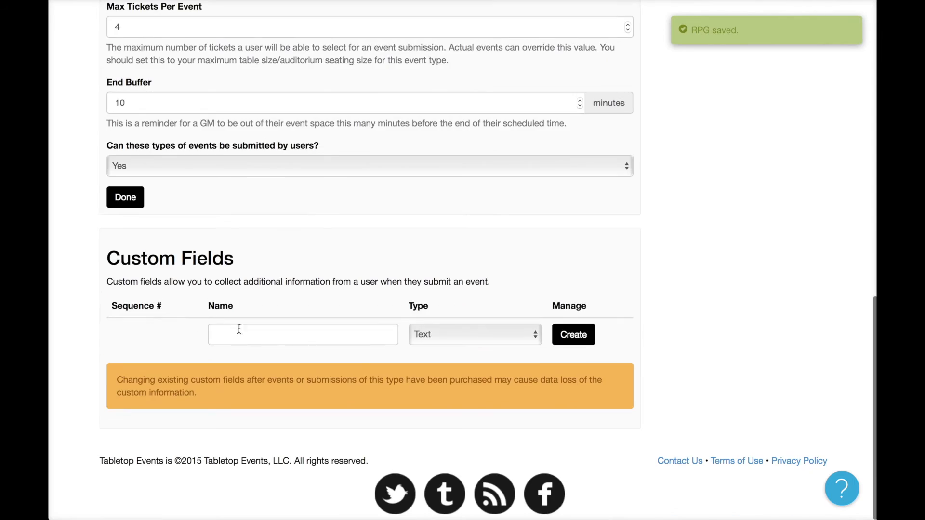
Add a Dropdown List custom field named 'System Type' to RPG.
click(272, 333)
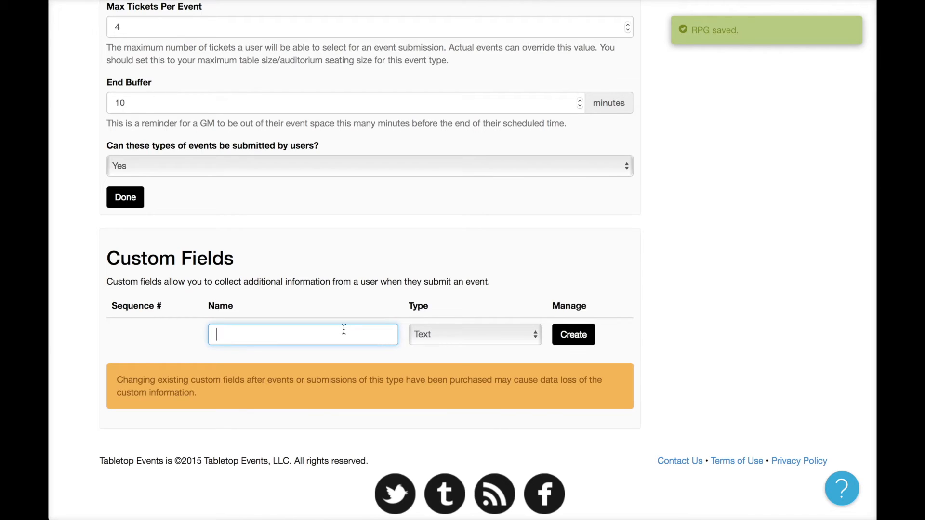
text(System Type)
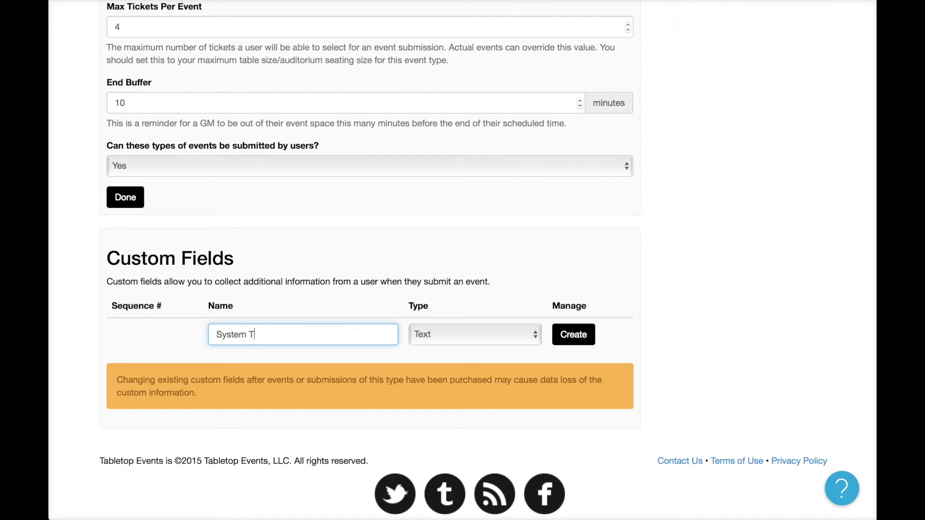
click(460, 334)
click(460, 352)
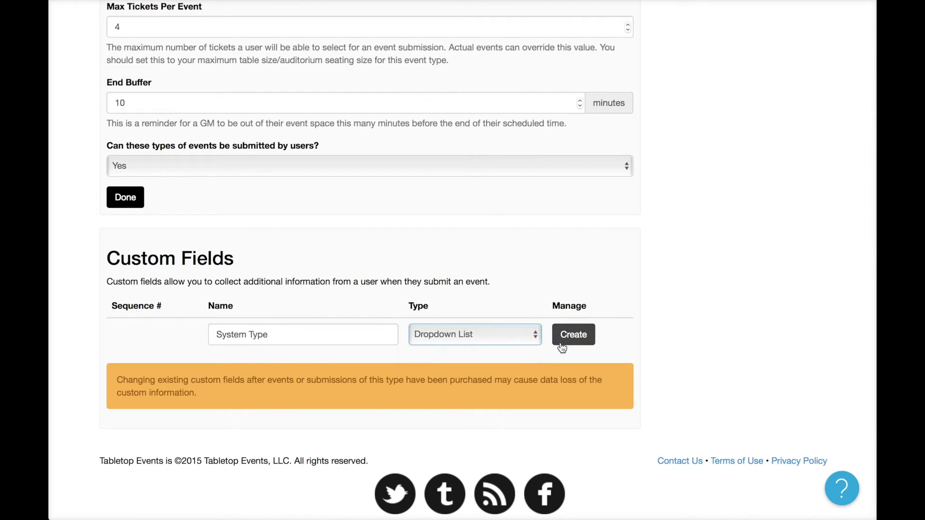
click(561, 341)
Give System Type the options Dungeons & Dragons 5th Edition, Pathfinder and Other, then finish editing RPG.
click(442, 357)
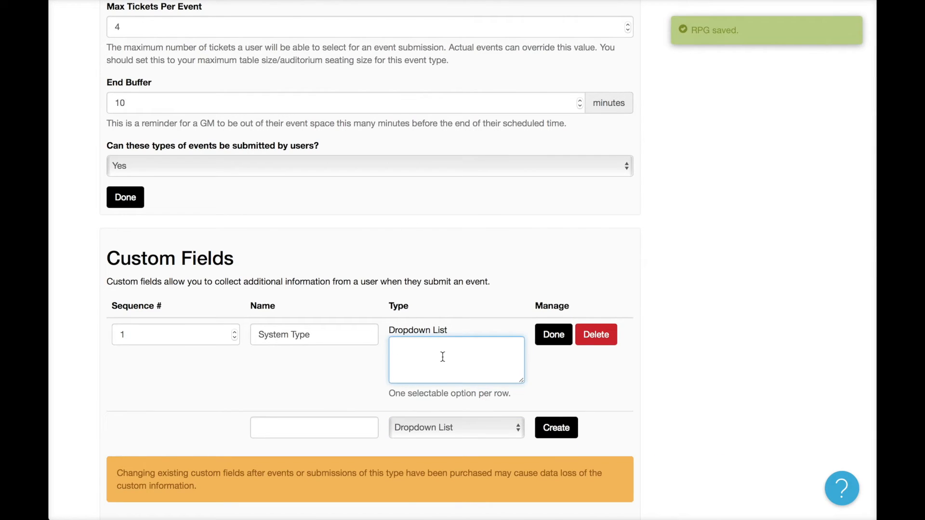
text(Dungeons & Dragons 5)
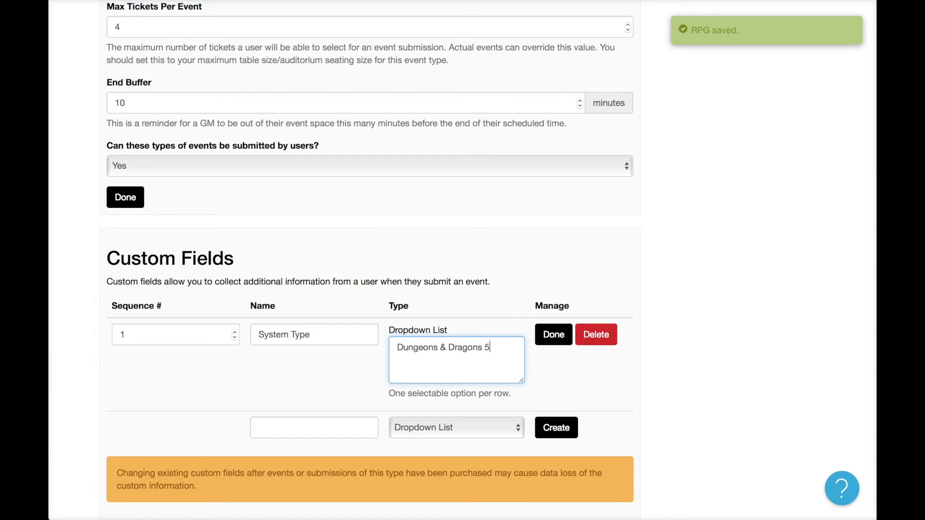
text(th Edit)
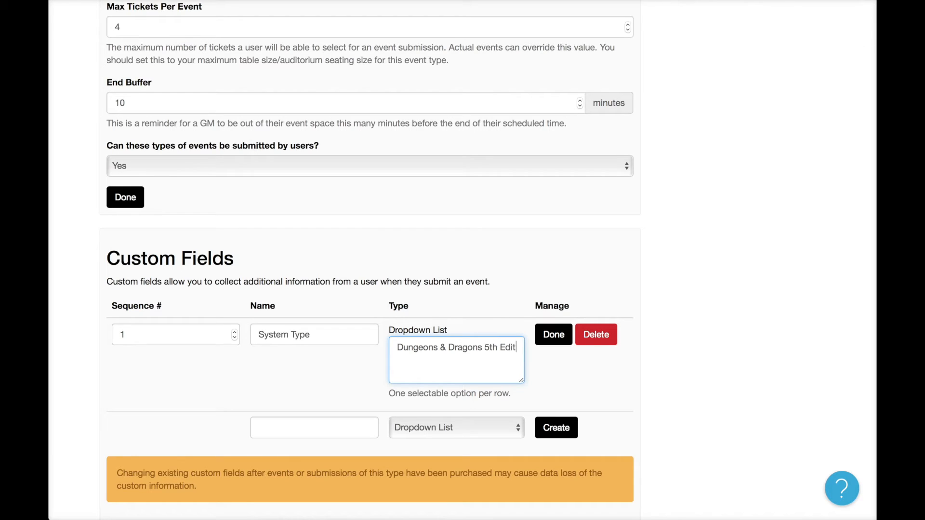
text(ion)
key(Return)
text(Pathfinde)
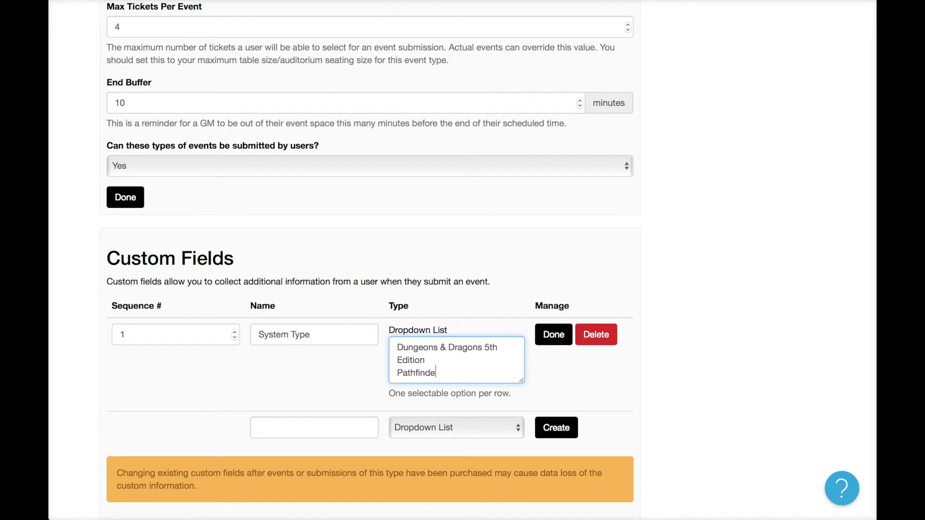
text(r)
key(Return)
text(Other)
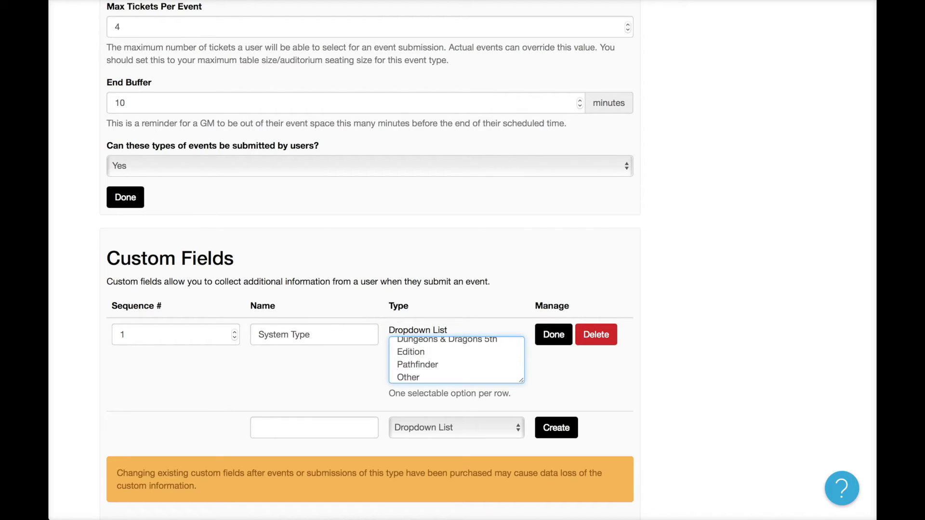
click(565, 376)
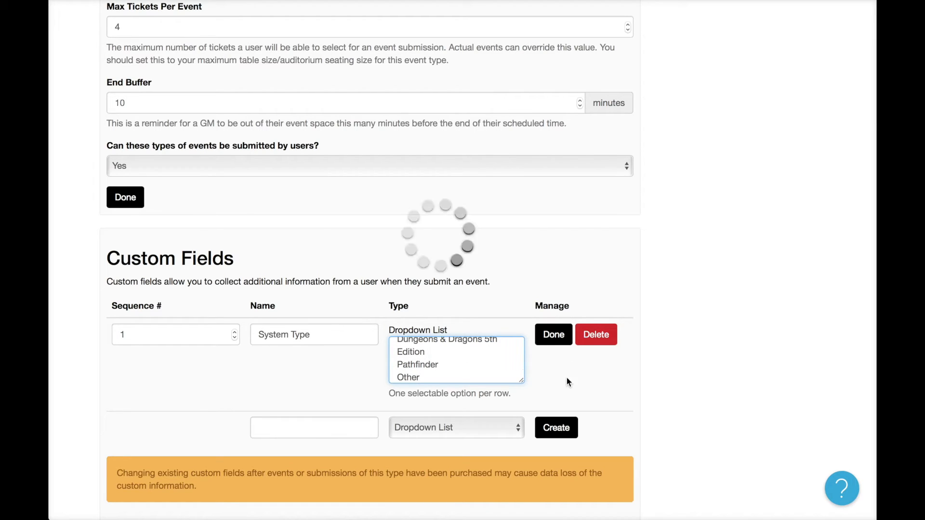
click(558, 337)
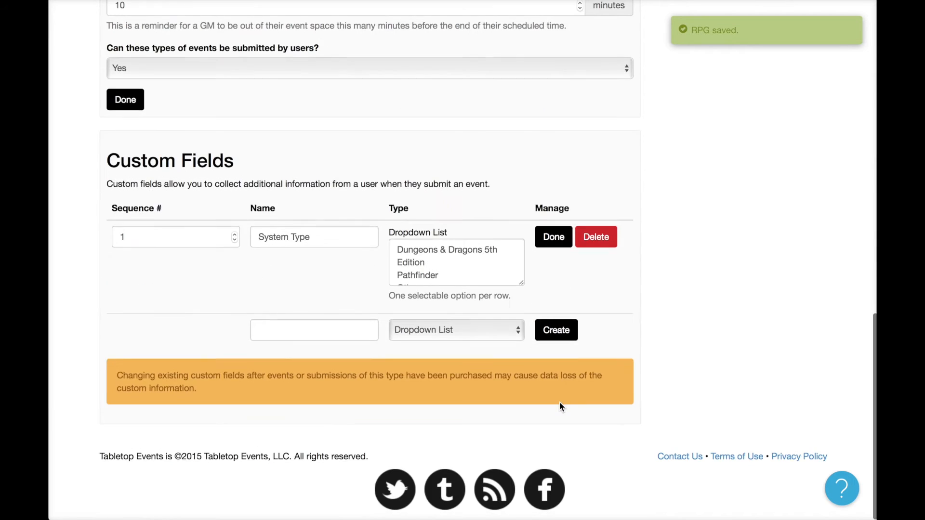
scroll(183, 332, up, 3)
click(131, 286)
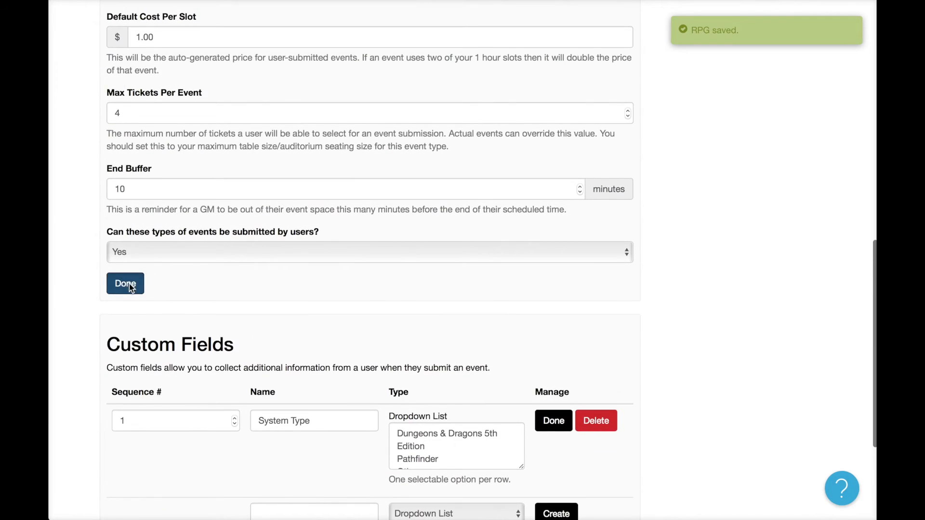
scroll(225, 309, down, 5)
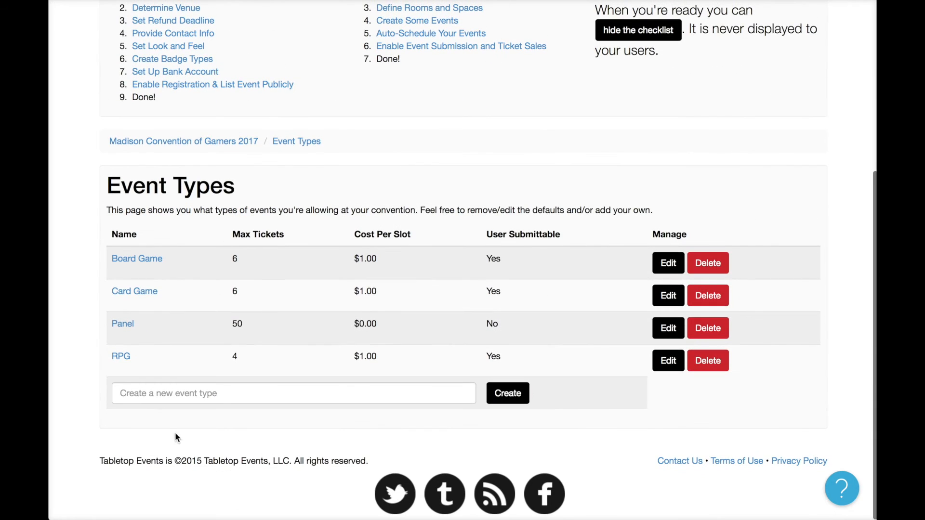
Under Define Rooms and Spaces, create a room named 'Inspiration Ballroom'.
scroll(296, 312, up, 2)
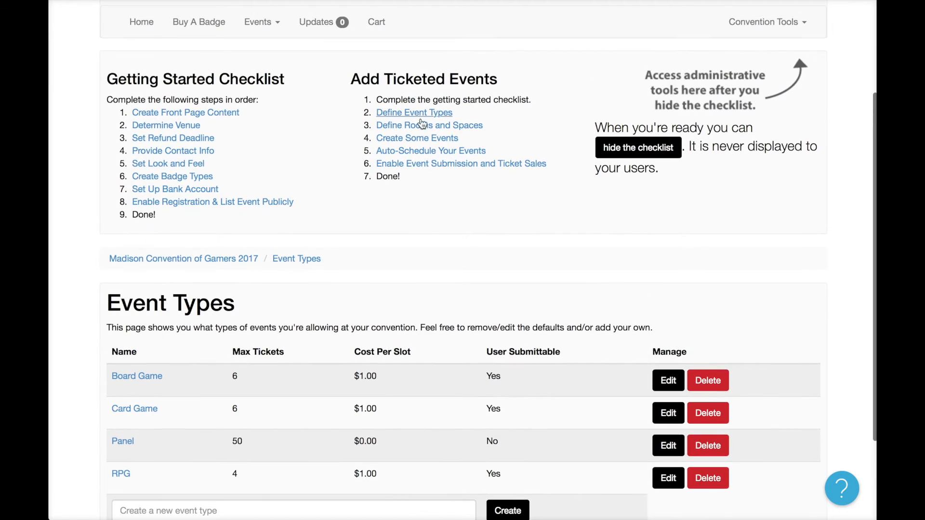
click(425, 129)
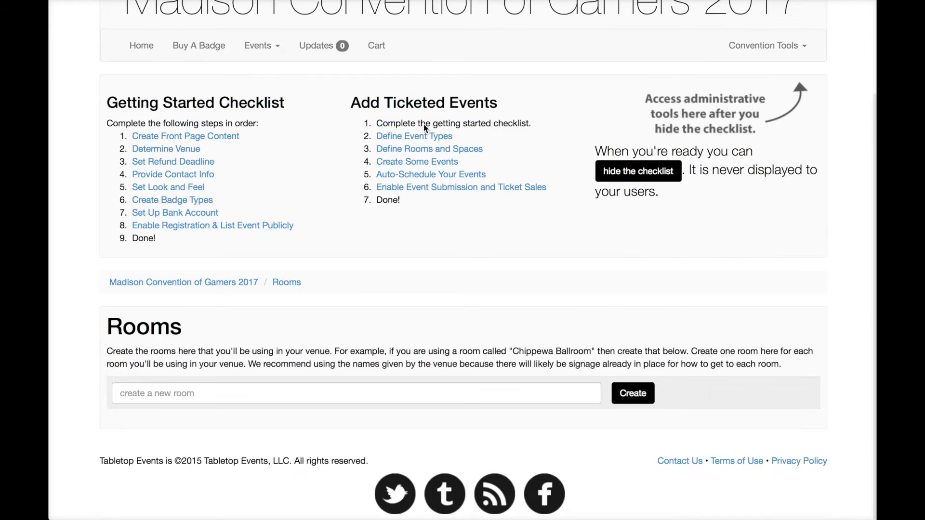
click(394, 394)
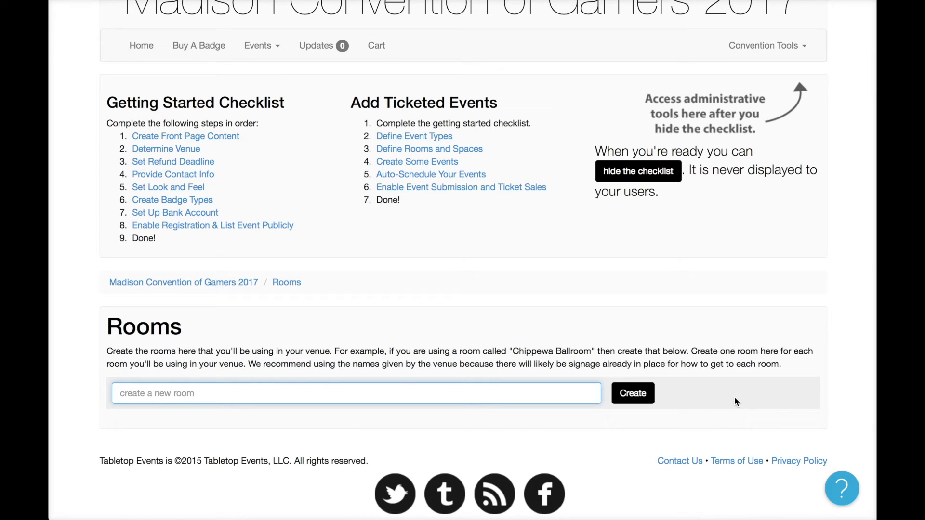
text(Inspiration Ballroom)
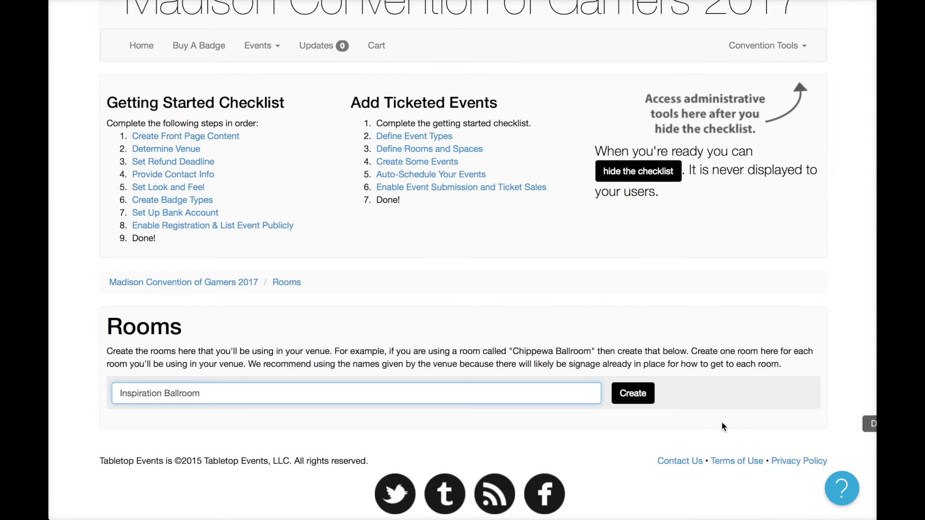
click(642, 400)
scroll(649, 387, down, 8)
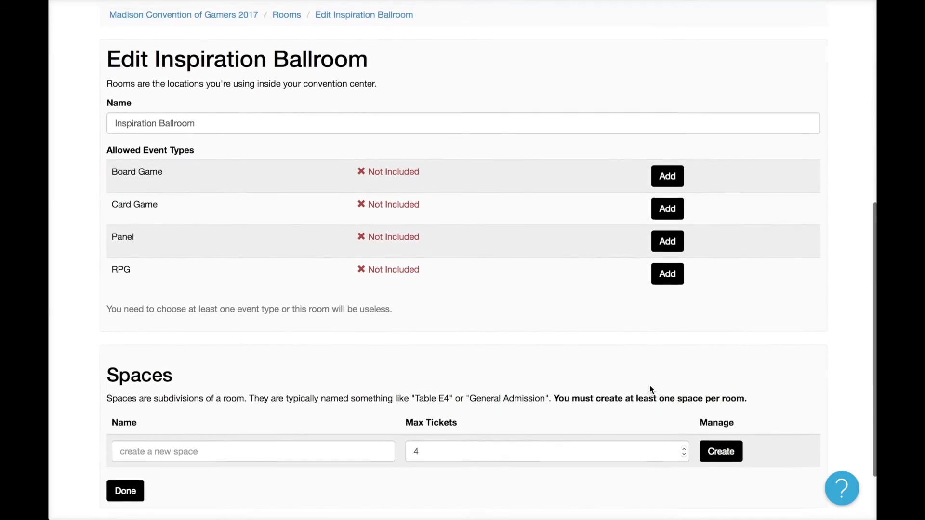
Allow Board Game, Card Game and RPG events in Inspiration Ballroom.
click(666, 143)
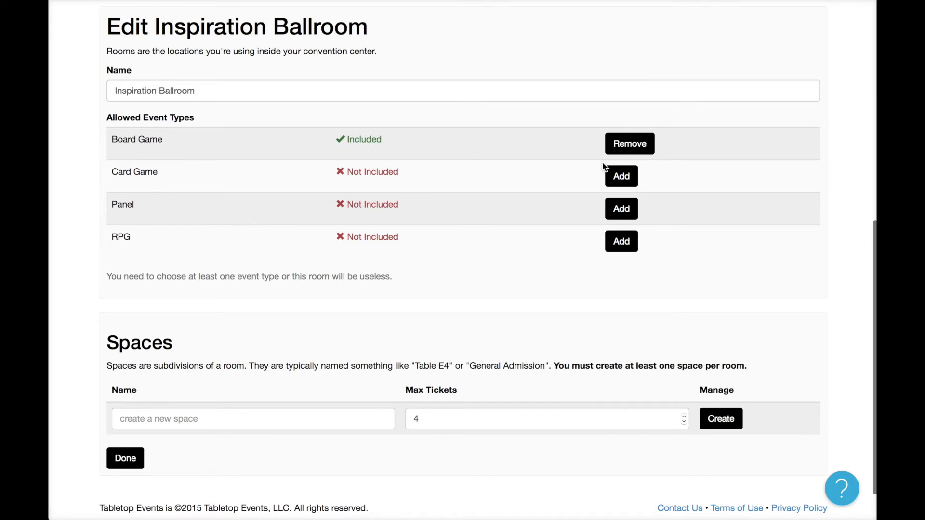
click(622, 175)
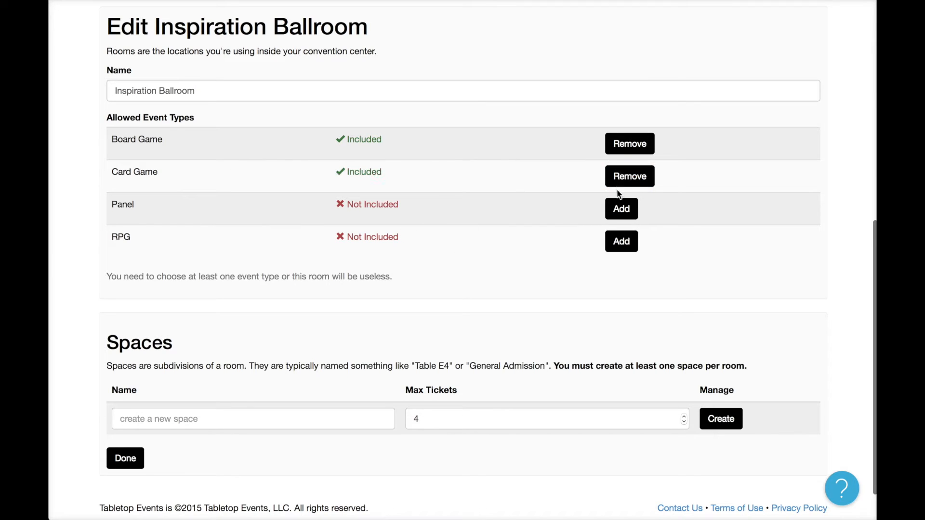
click(623, 245)
scroll(596, 294, down, 2)
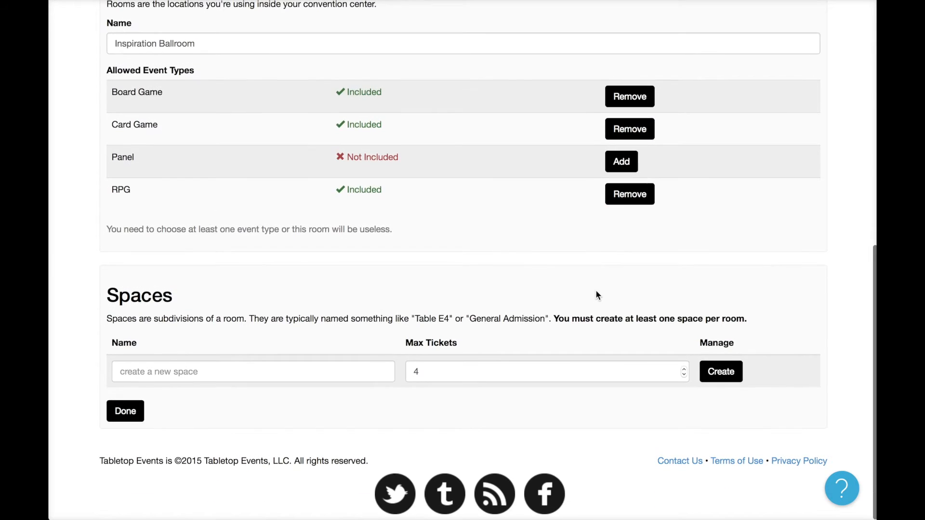
Add a Table A1 space with a 6-ticket limit.
click(343, 374)
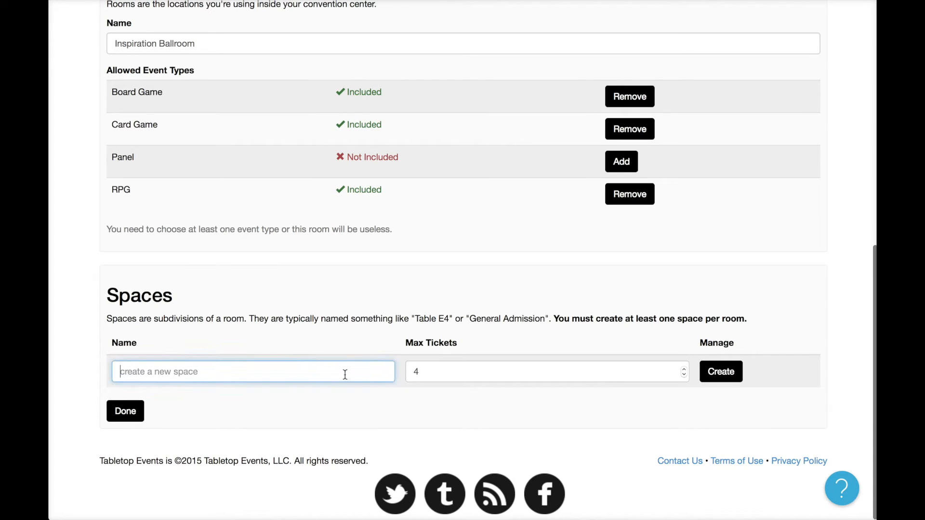
text(Tav)
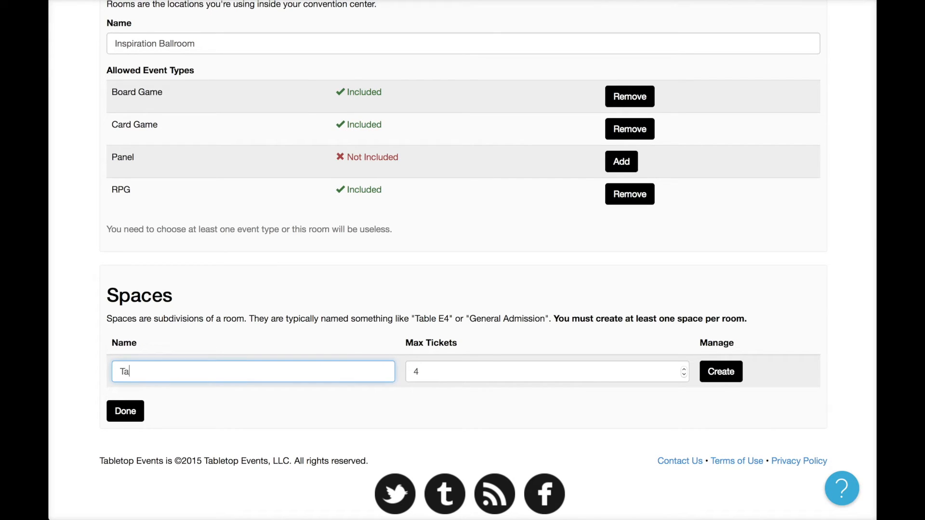
key(BackSpace)
key(BackSpace)
text(b)
key(BackSpace)
text(ables)
key(BackSpace)
text(A1)
key(Tab)
text(6)
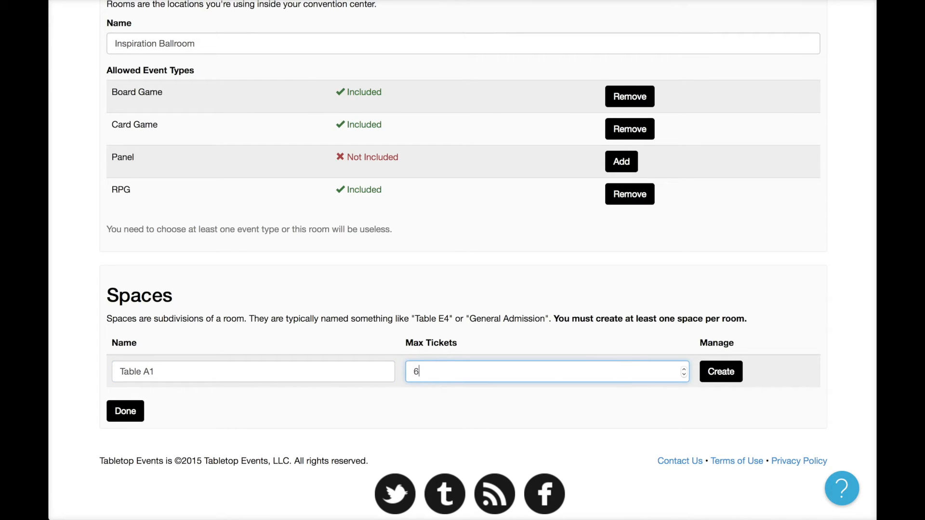
click(720, 372)
Add spaces Table A2, Table A3 and Table A4 with six tickets each.
scroll(421, 393, down, 1)
click(236, 365)
click(223, 370)
key(BackSpace)
text(2)
click(353, 364)
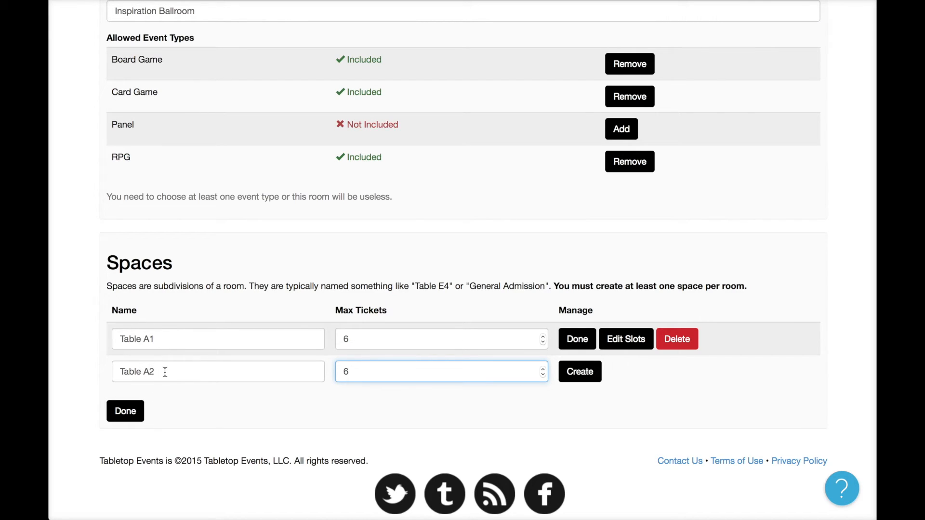
click(569, 383)
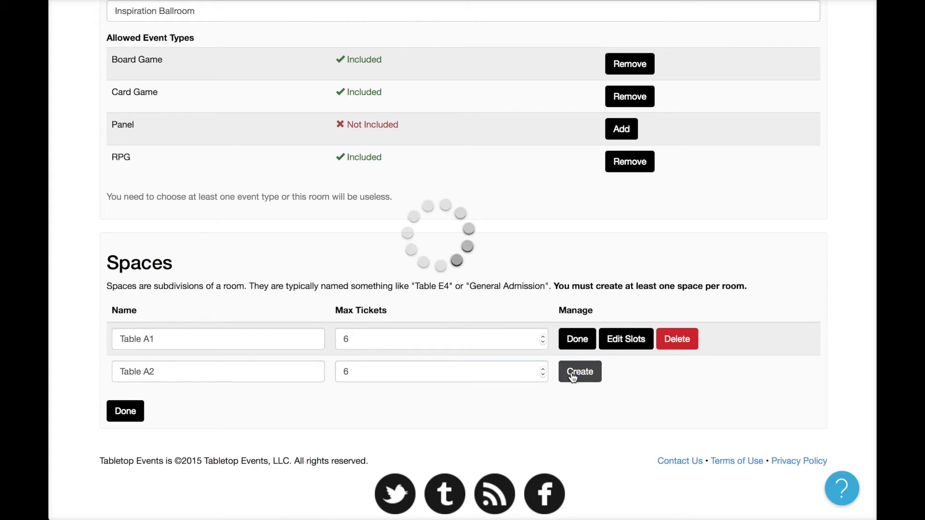
click(214, 406)
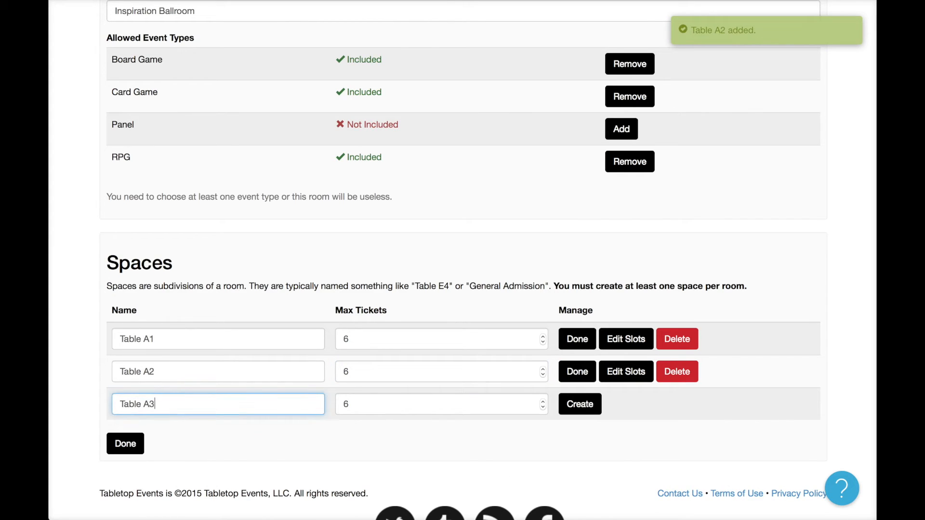
click(561, 413)
click(215, 438)
key(BackSpace)
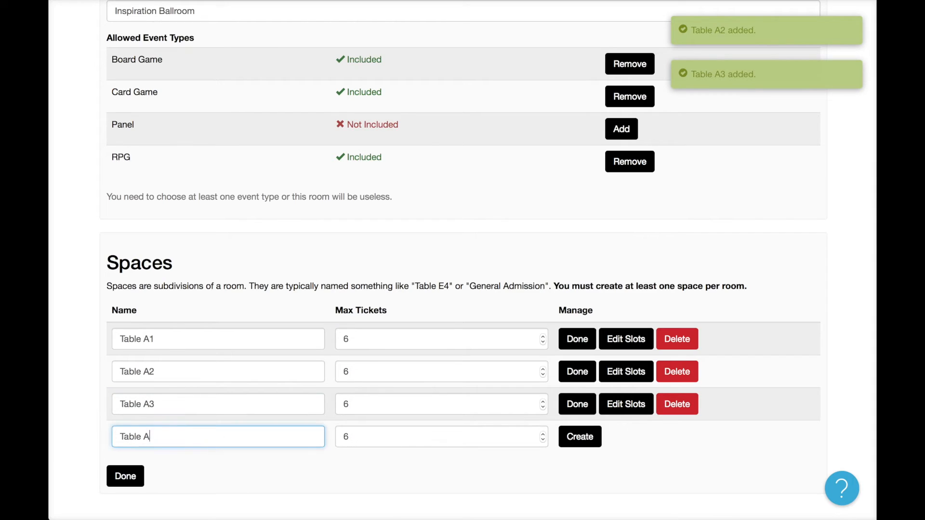
text(4)
click(580, 436)
Add spaces Table B1, Table B2 and a misnamed Table BC, six tickets each.
scroll(312, 409, down, 2)
click(247, 380)
click(247, 380)
key(BackSpace)
key(BackSpace)
text(B1)
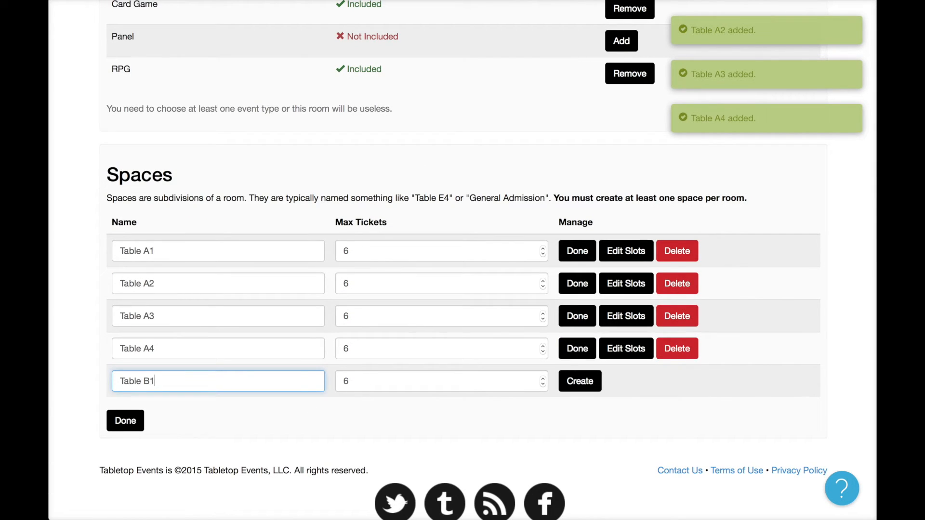
click(579, 386)
click(183, 412)
key(BackSpace)
text(2)
click(584, 413)
click(233, 444)
key(BackSpace)
text(C)
click(572, 448)
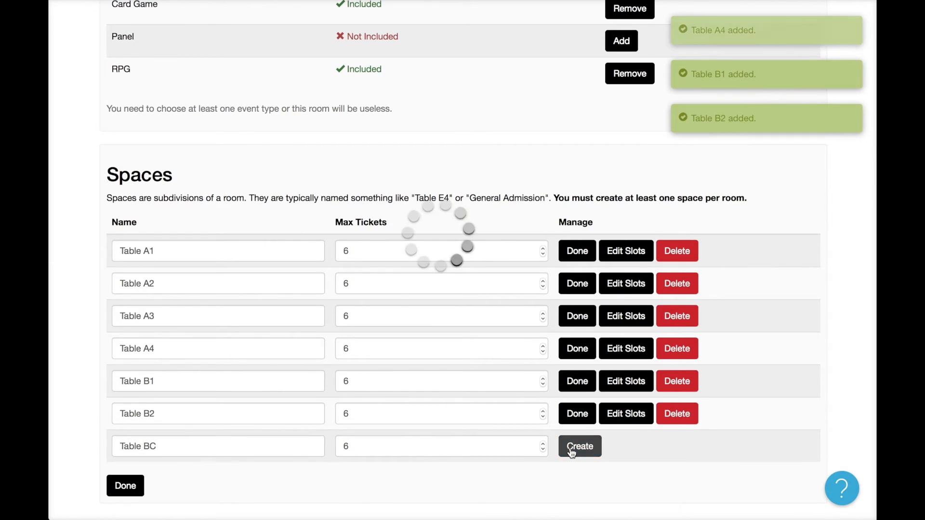
Rename Table BC to Table B3 and add a 6-ticket Table B4 space.
click(210, 479)
click(205, 453)
key(BackSpace)
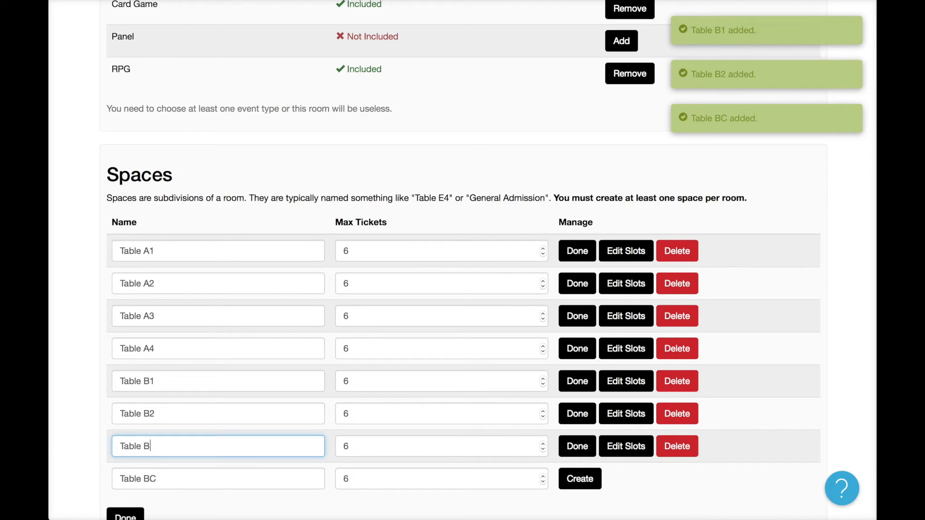
text(3)
click(221, 479)
key(BackSpace)
text(4)
click(574, 478)
Go back to the Rooms list.
scroll(501, 350, up, 10)
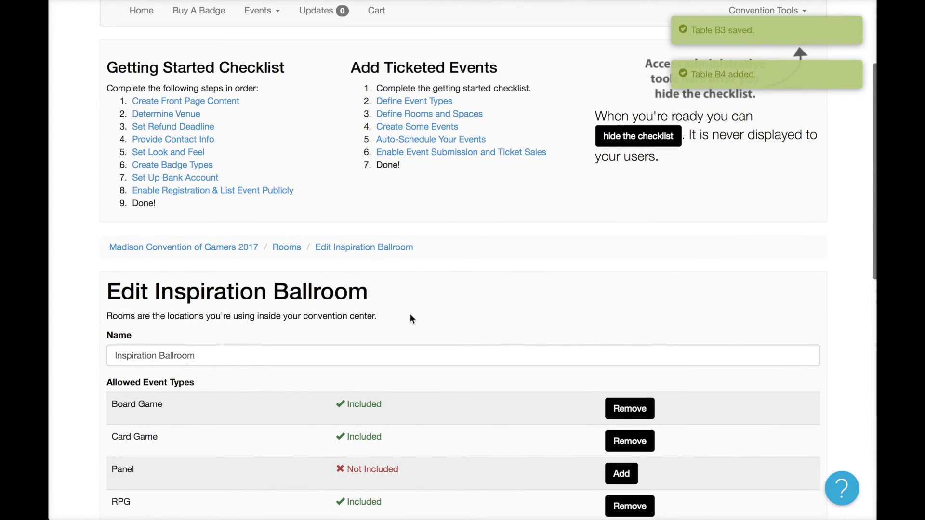
scroll(288, 254, down, 3)
scroll(285, 193, up, 1)
click(281, 141)
Create a new room named 'Wisconsin Board Room' and view its empty edit page.
scroll(353, 348, down, 4)
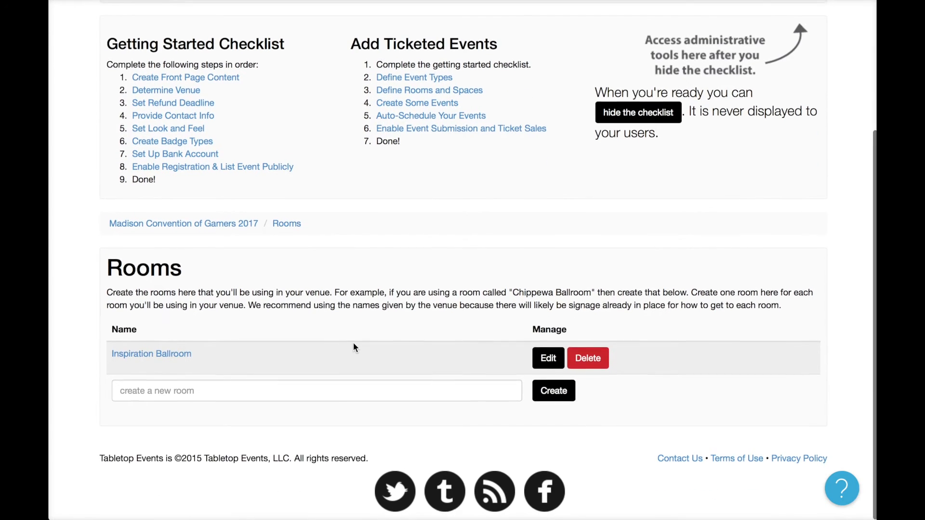
click(403, 385)
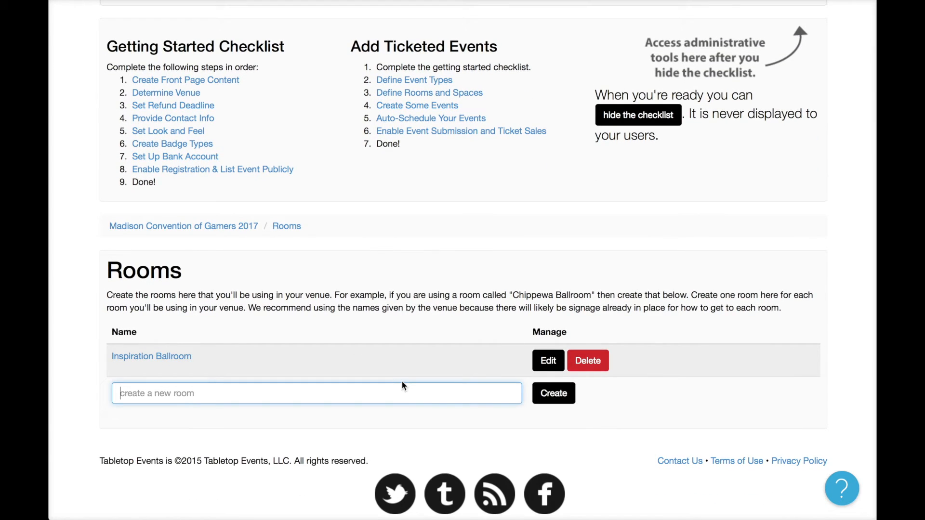
text(Wisconsin Board Room)
click(567, 387)
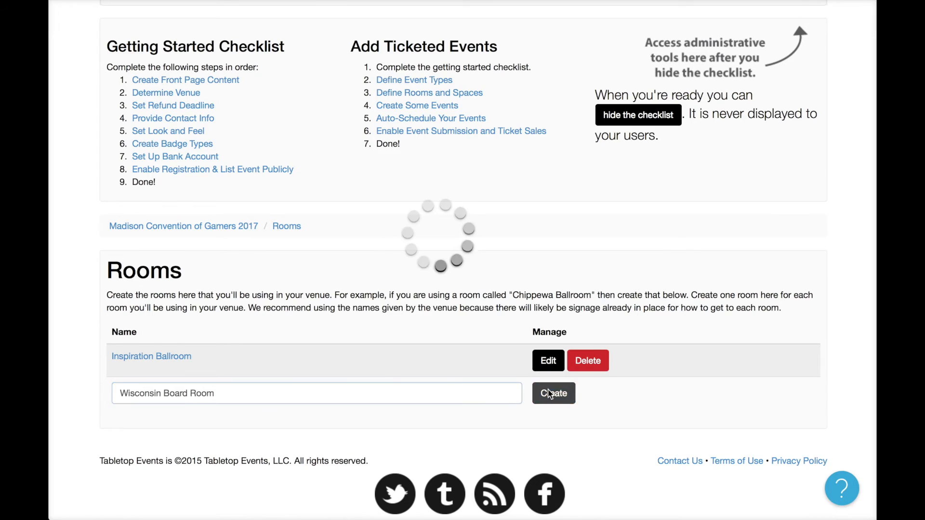
scroll(567, 386, down, 7)
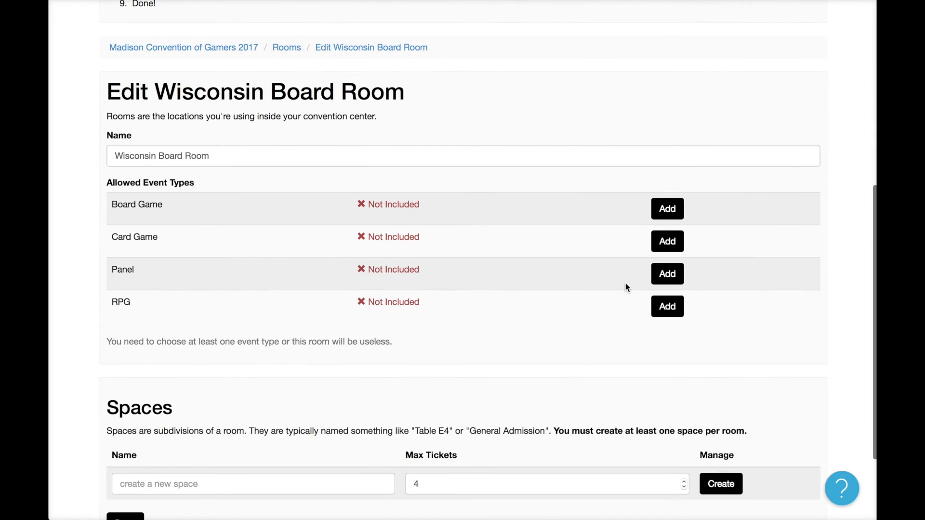
Allow Panel events and add a 'General Seating' space with 50 max tickets.
click(676, 288)
scroll(445, 332, down, 2)
click(304, 373)
text(Ge)
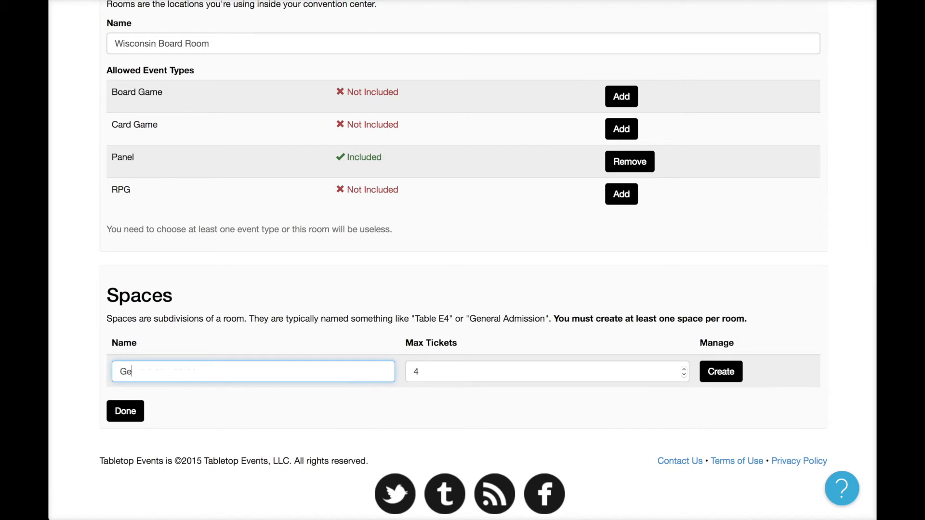
text(neral Seating)
double_click(496, 371)
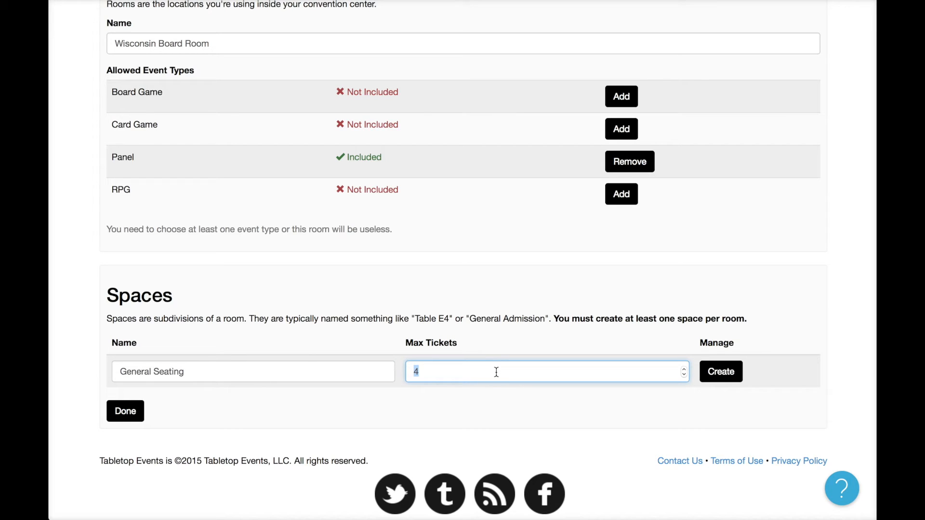
text(50)
click(740, 371)
Return to the Rooms list.
scroll(730, 325, up, 3)
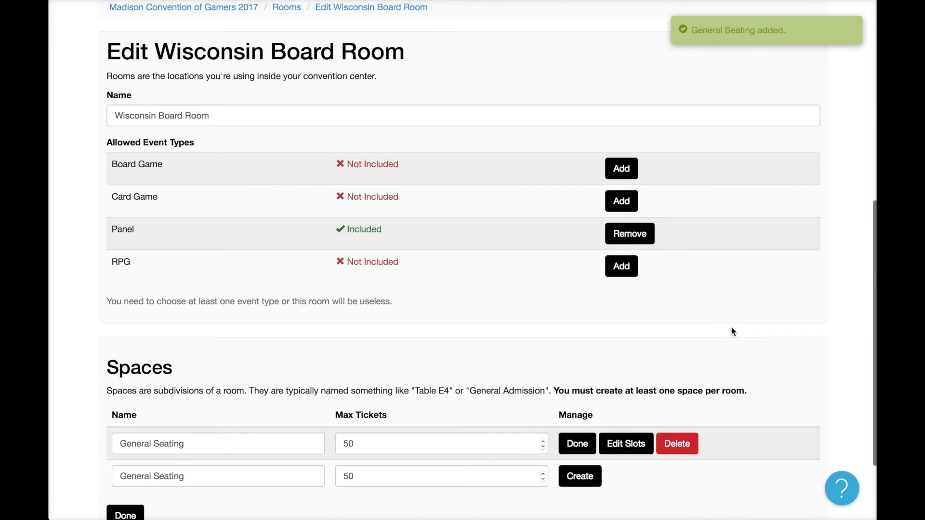
scroll(731, 327, up, 2)
click(284, 111)
scroll(407, 237, down, 5)
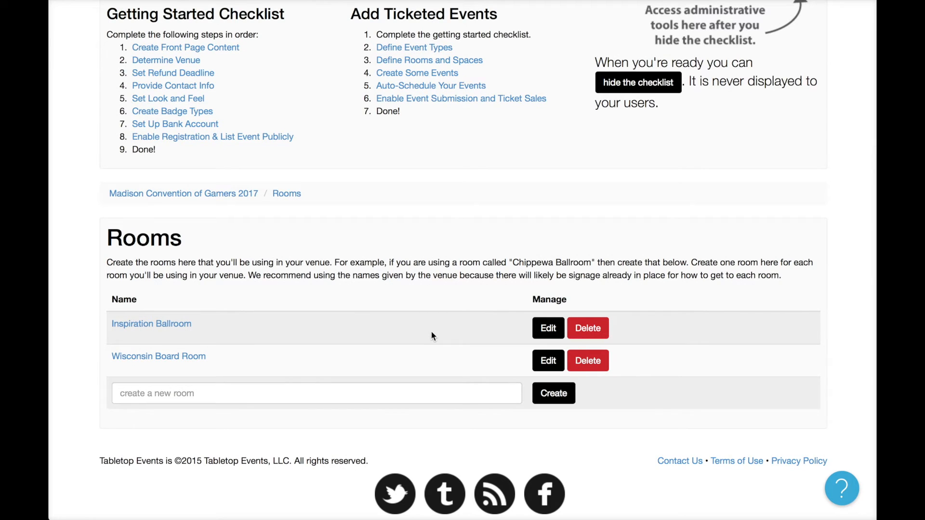
Go to Create Some Events from the checklist and start a New Event.
scroll(432, 368, up, 2)
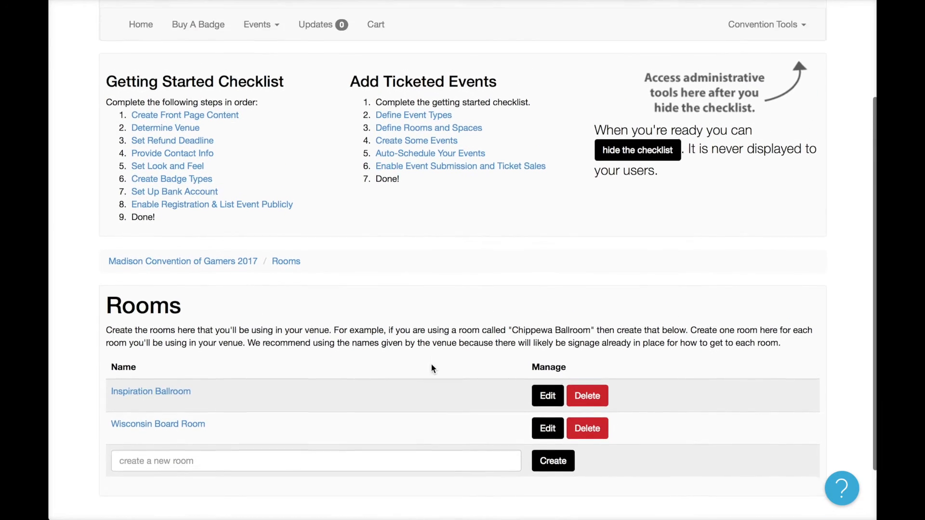
scroll(432, 366, up, 3)
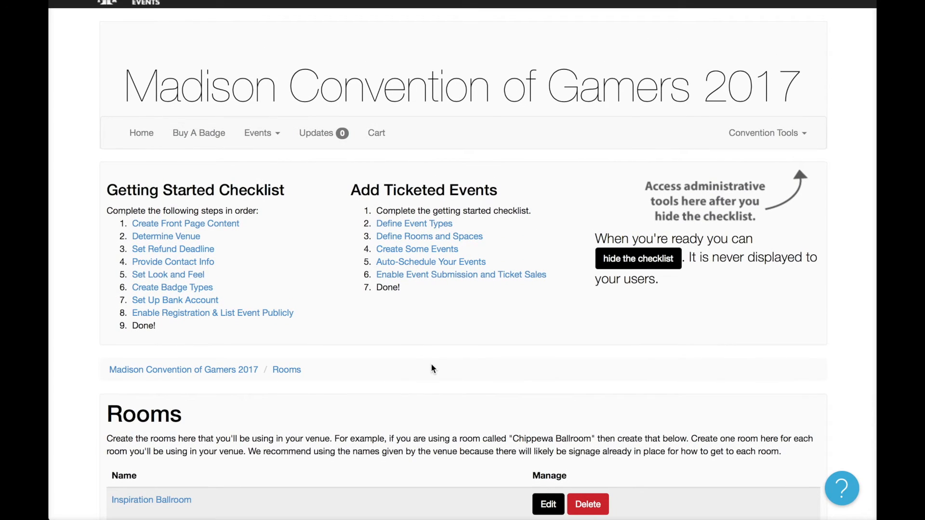
click(439, 250)
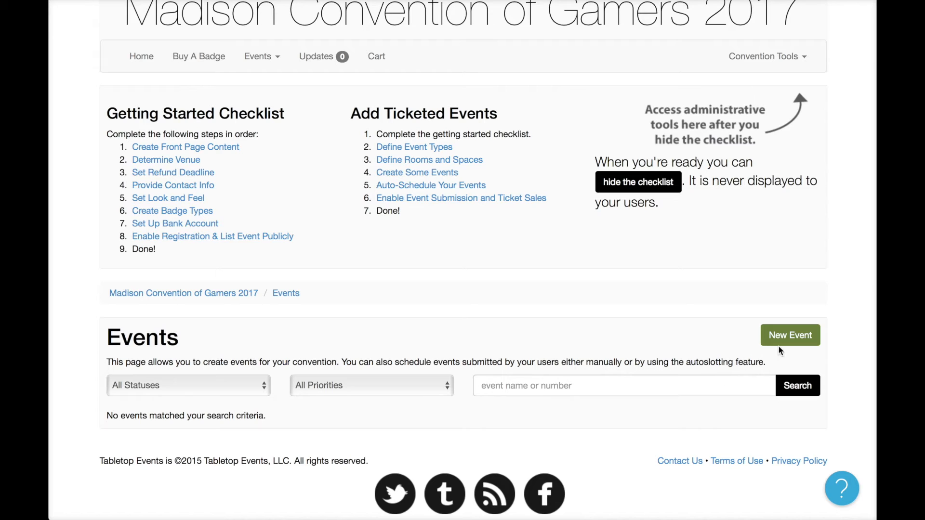
click(797, 339)
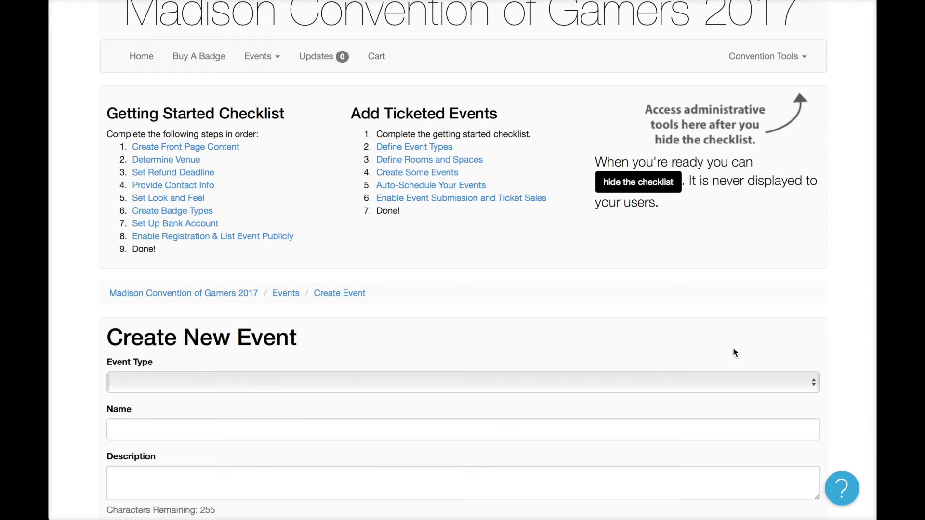
Make the event a Panel named 'Women in Gaming' with a description on bringing more women into gaming.
scroll(679, 355, down, 4)
scroll(679, 355, down, 2)
click(400, 128)
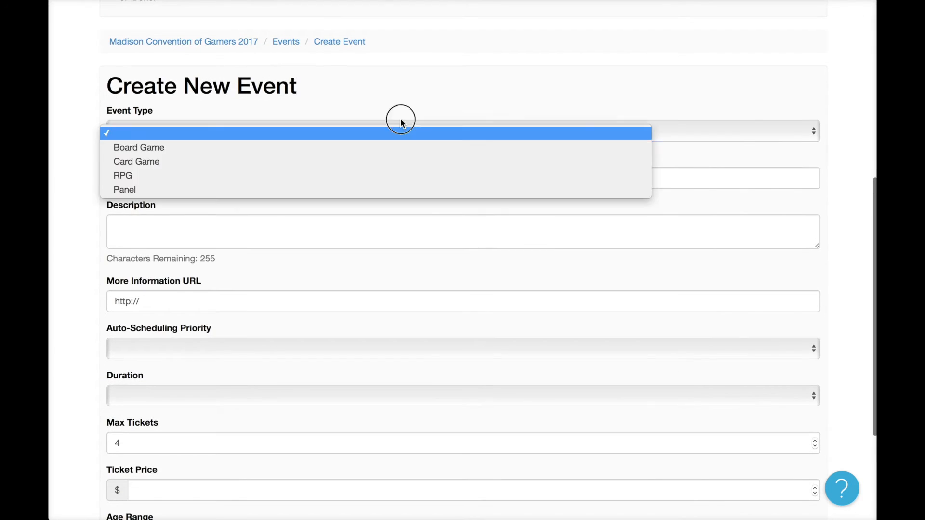
click(392, 189)
click(311, 171)
text(Women in Gaming)
click(397, 229)
text(Discuss how to bring )
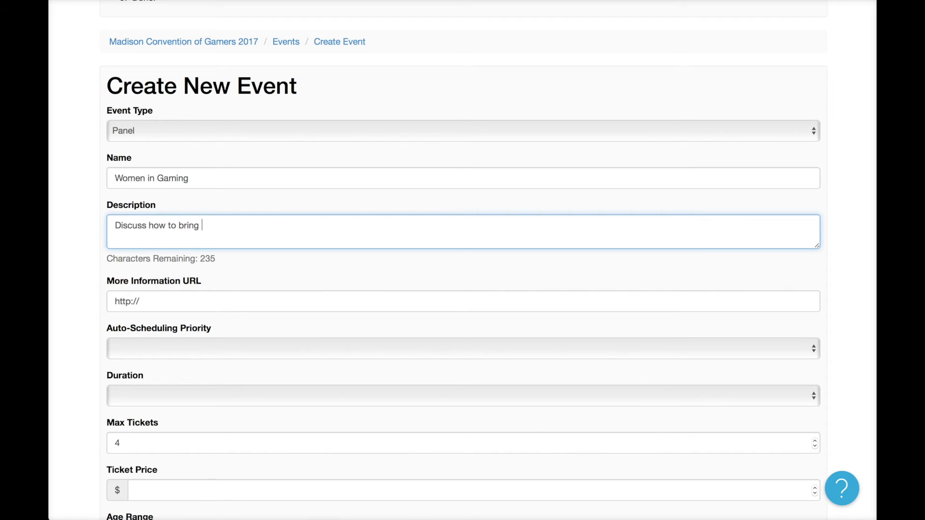
text(more women into the )
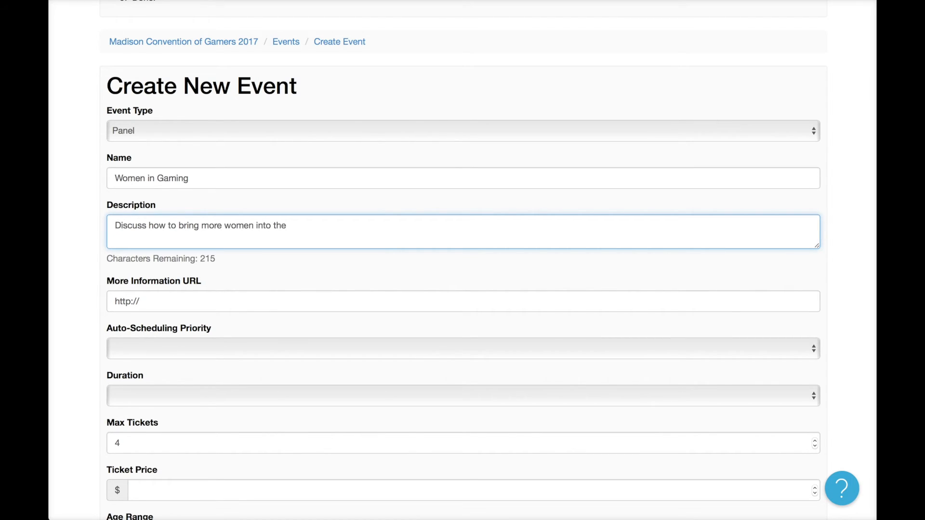
text(field as well as to make )
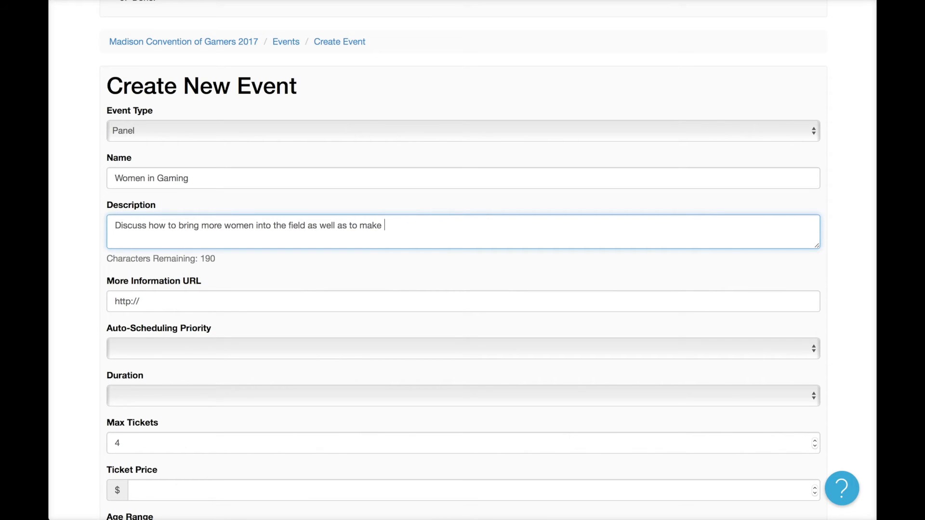
text(conventions more inviting to )
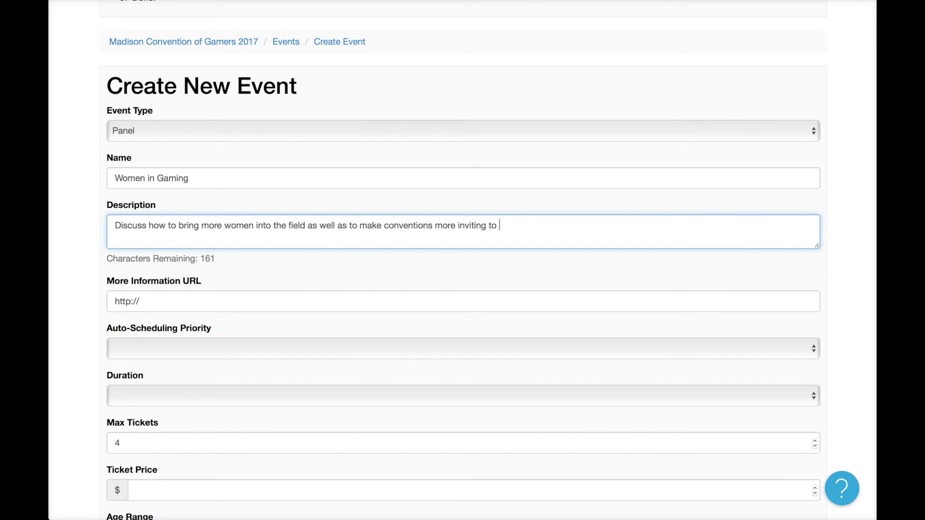
text(women.)
Set the event to Highest Priority with a 1-hour duration.
scroll(334, 296, down, 4)
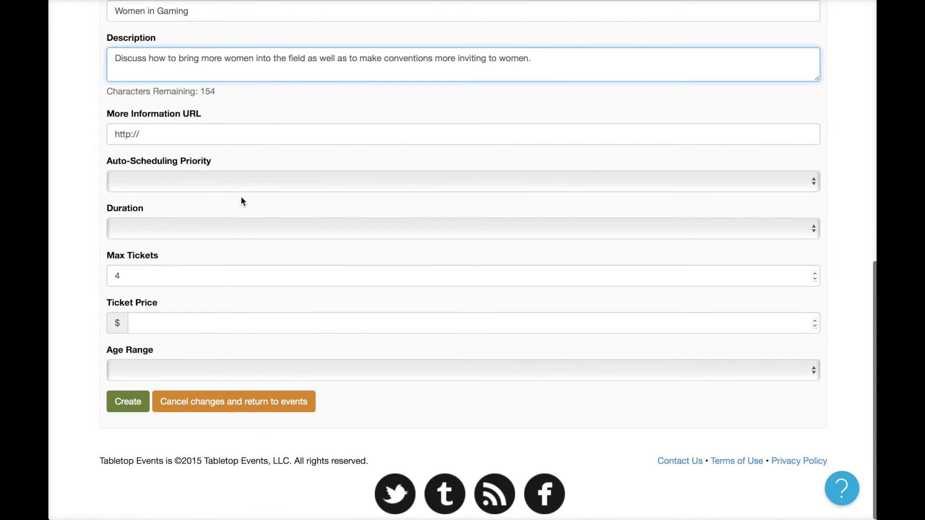
click(238, 174)
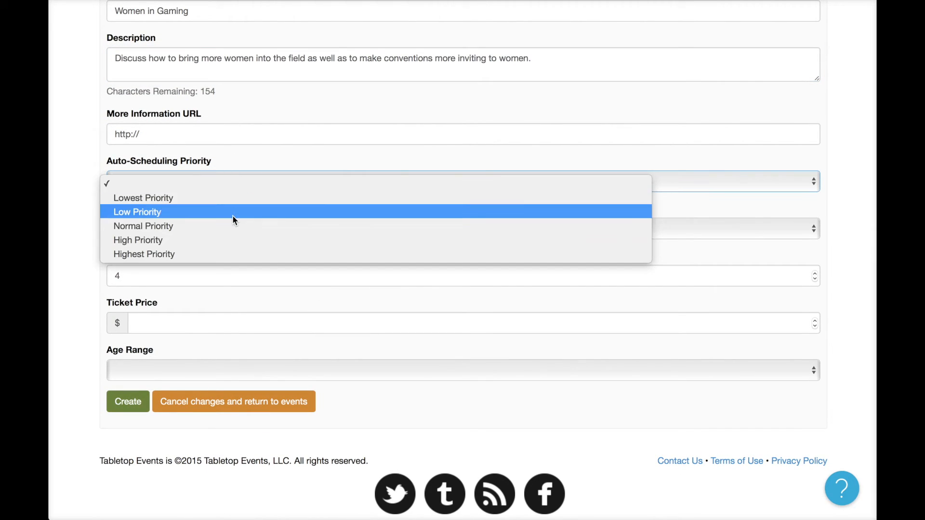
click(249, 252)
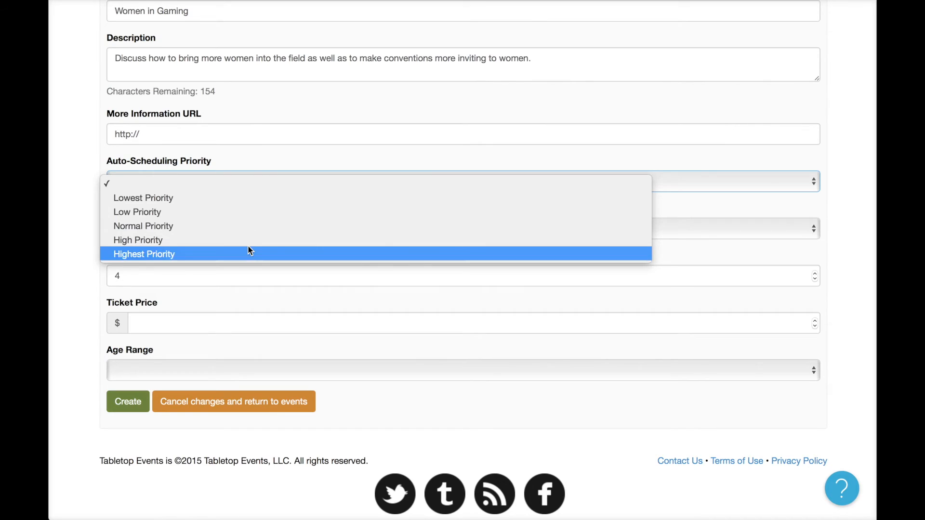
click(218, 230)
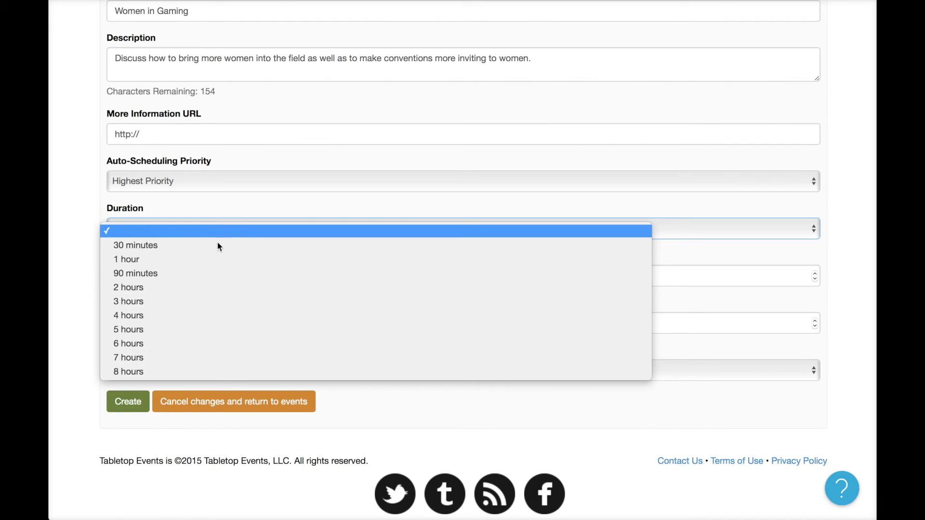
click(218, 259)
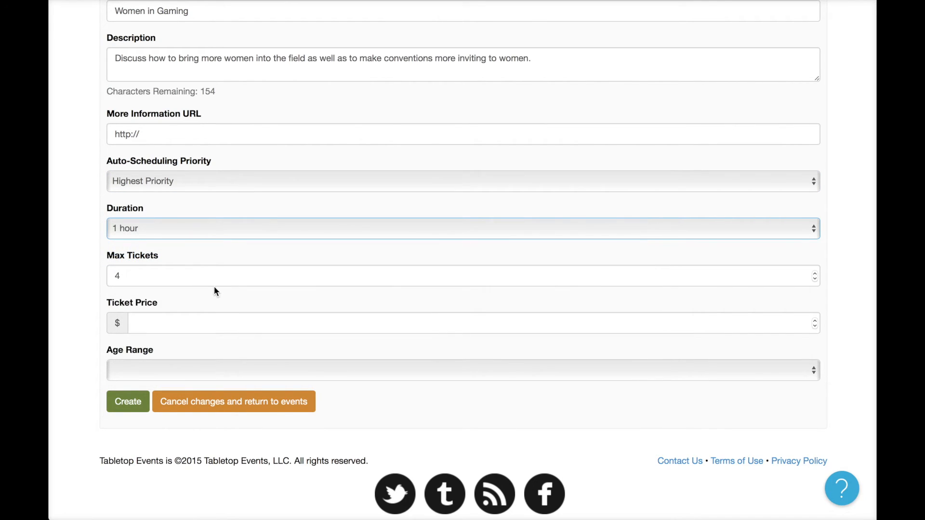
Set max tickets to 50, ticket price to 0 and All Ages, then create the event.
click(216, 275)
key(BackSpace)
text(50)
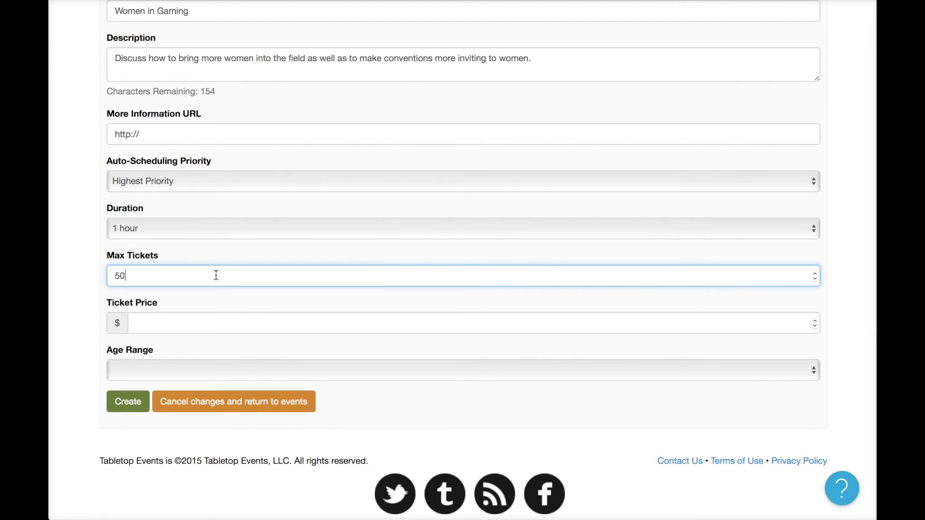
click(229, 325)
text(0)
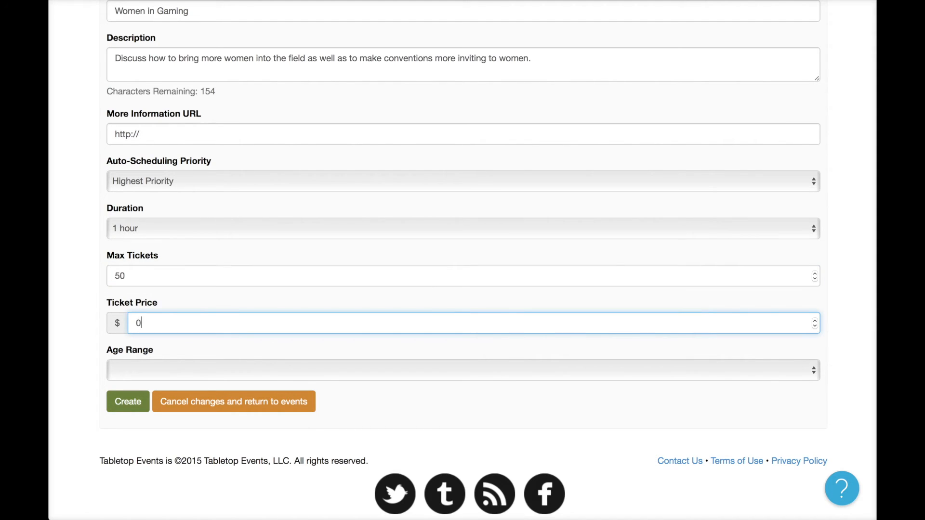
click(195, 369)
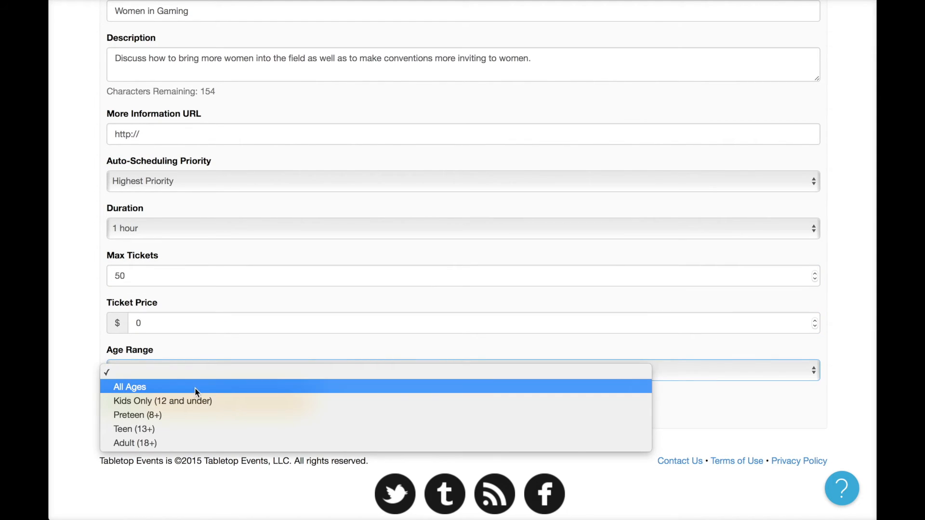
click(193, 388)
click(125, 402)
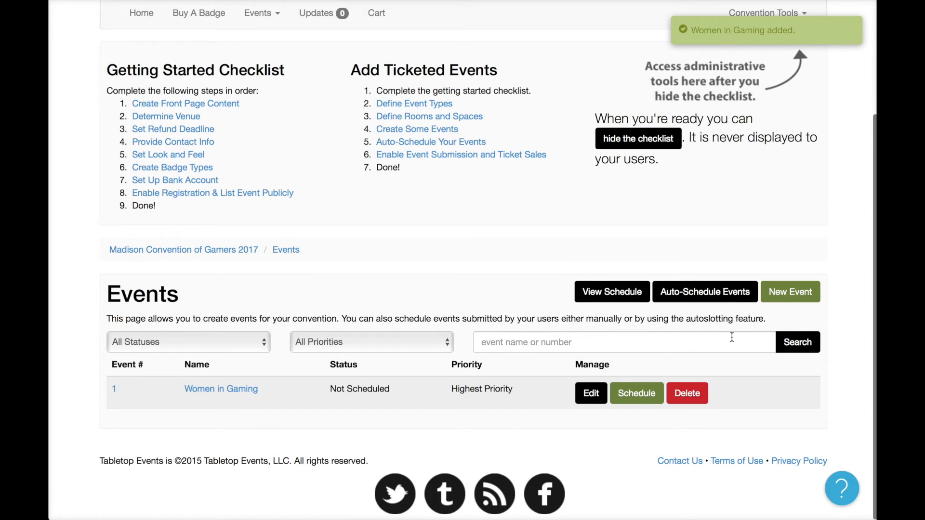
Start a new Panel event named 'Kickstarting your own Game' with description 'How to use'.
click(811, 299)
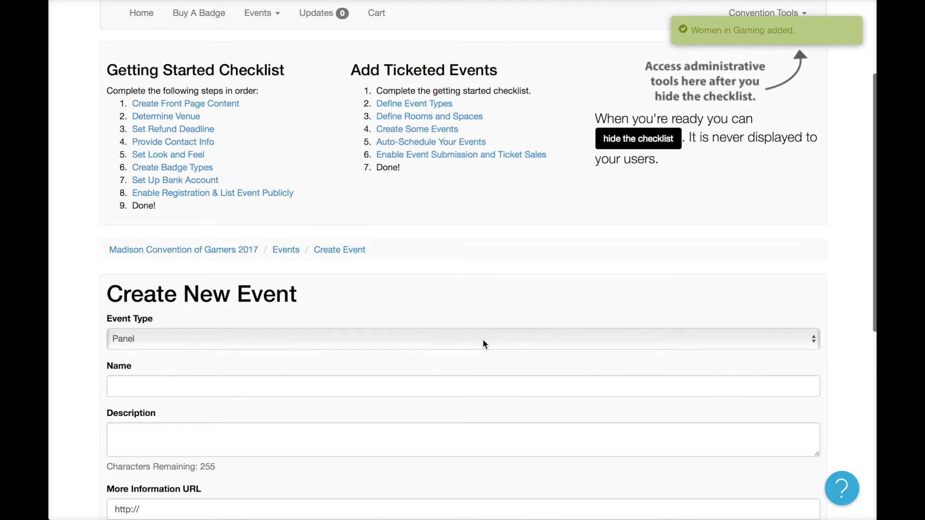
click(484, 343)
click(407, 343)
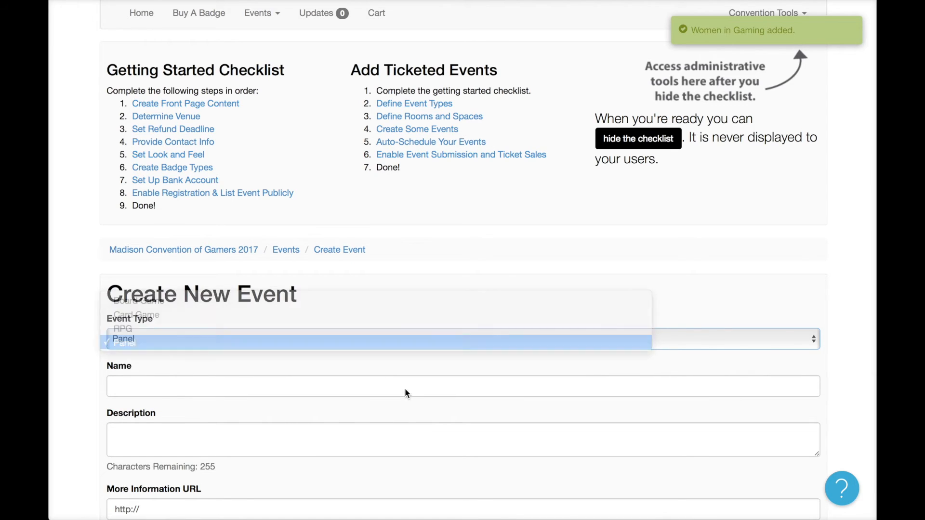
click(403, 389)
text(Kicks)
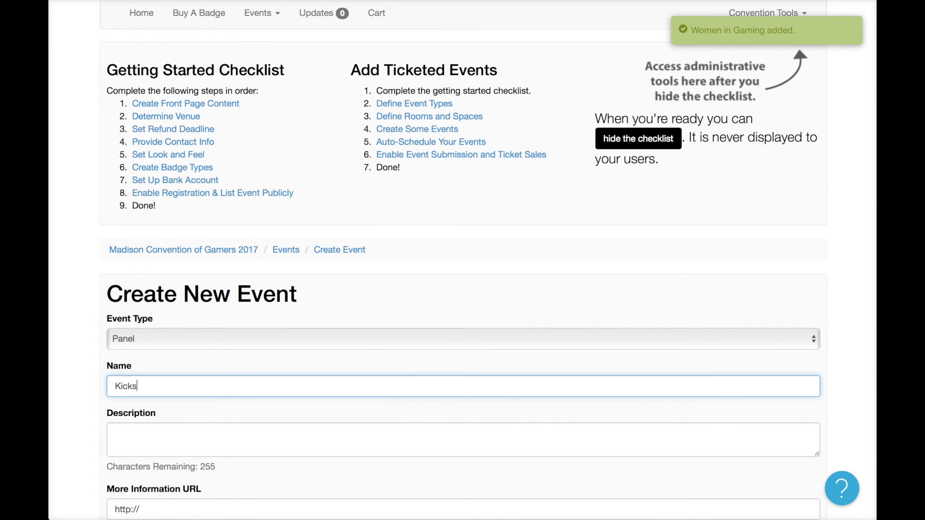
text(t)
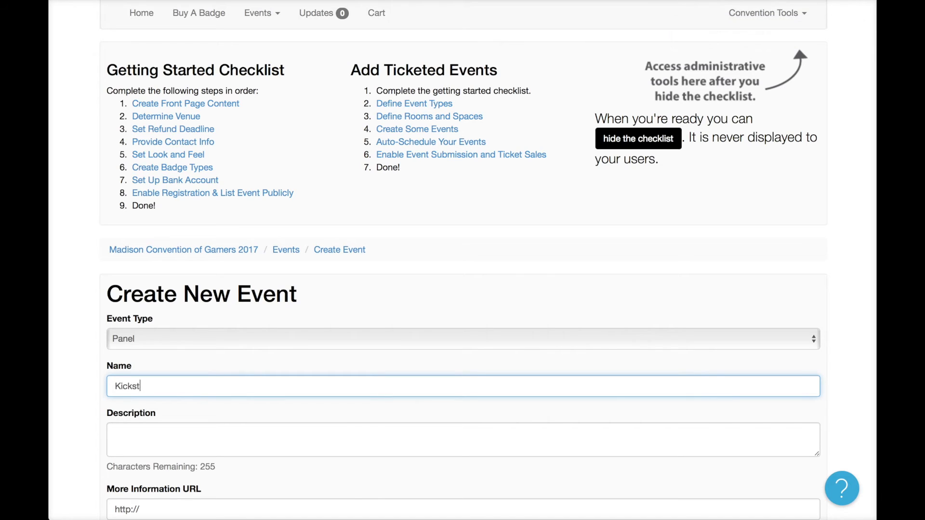
text(etarting your own Game)
scroll(263, 136, down, 7)
click(216, 105)
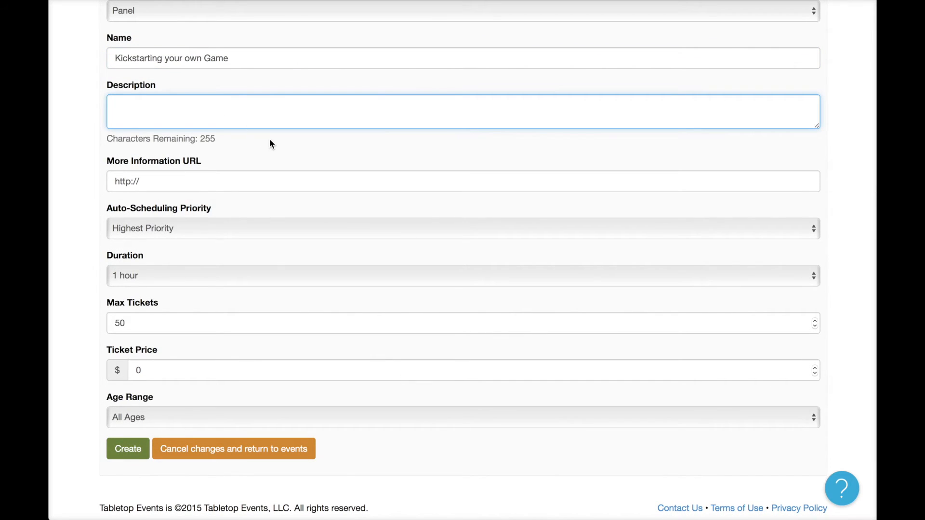
text(How to use KS)
Keep Highest Priority and create the event, which shows as Not Scheduled.
scroll(283, 230, down, 2)
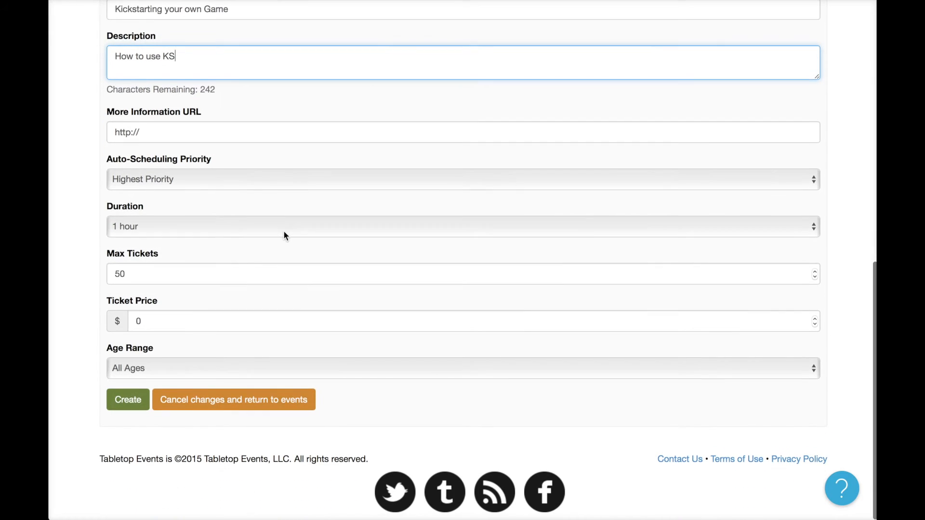
click(217, 182)
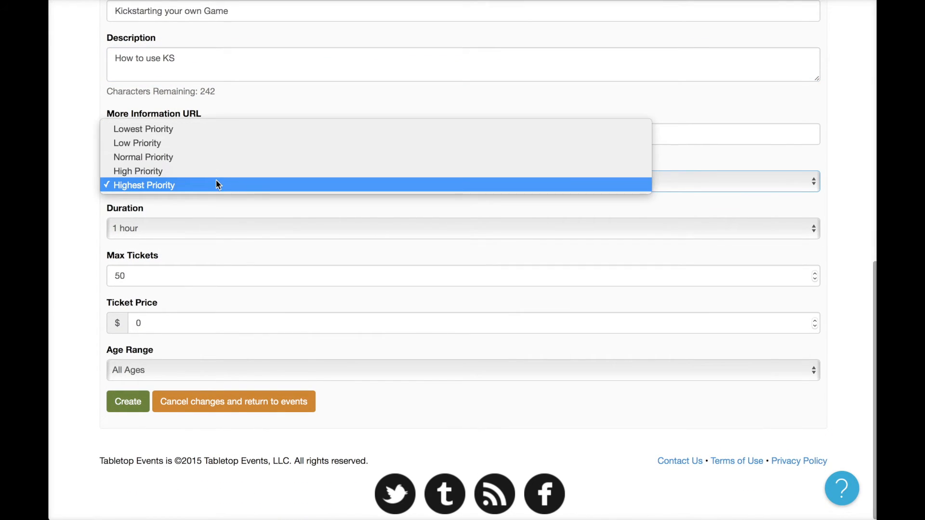
click(217, 184)
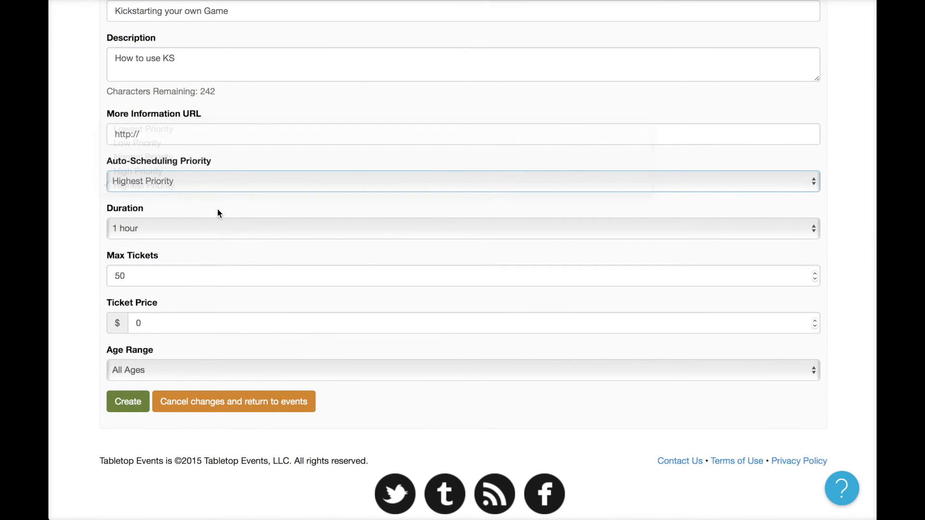
click(133, 410)
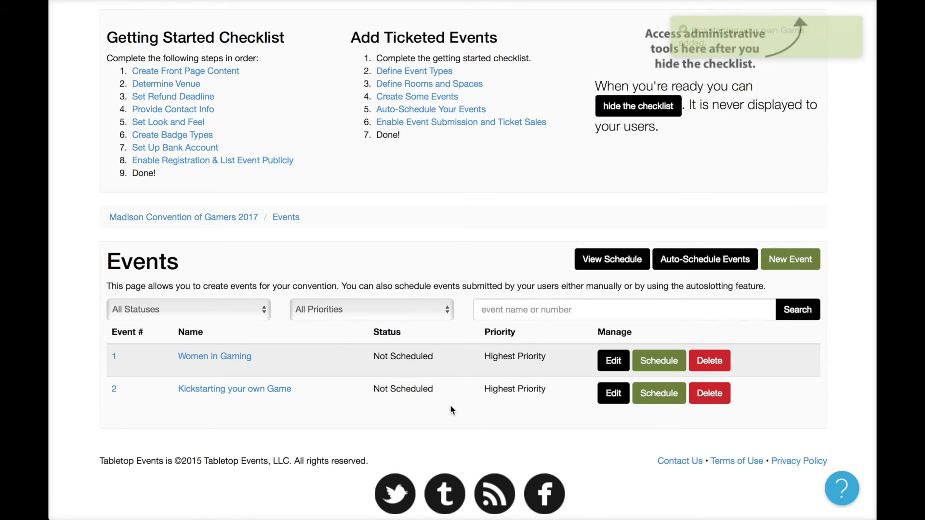
drag(372, 389, 439, 388)
Search for open slots in Wisconsin Board Room on Friday at 1:00 PM for row 2's event.
click(438, 388)
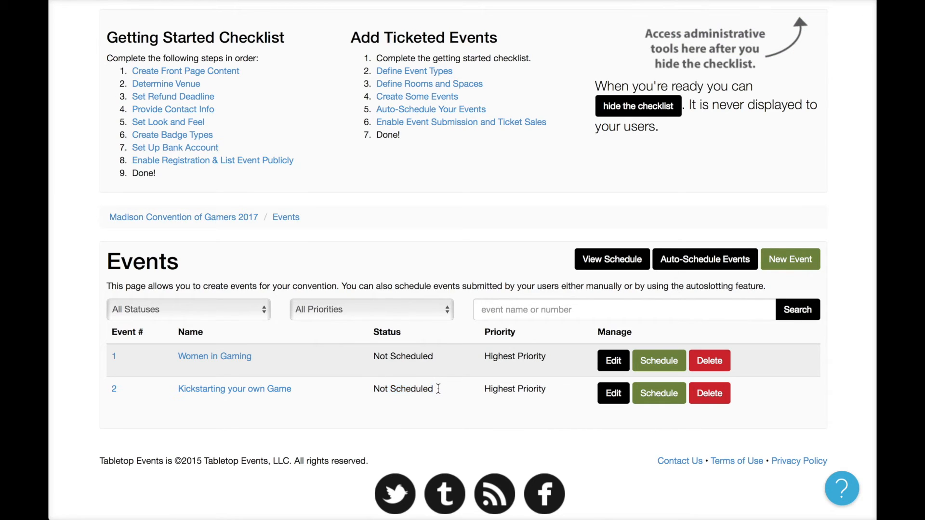
click(660, 393)
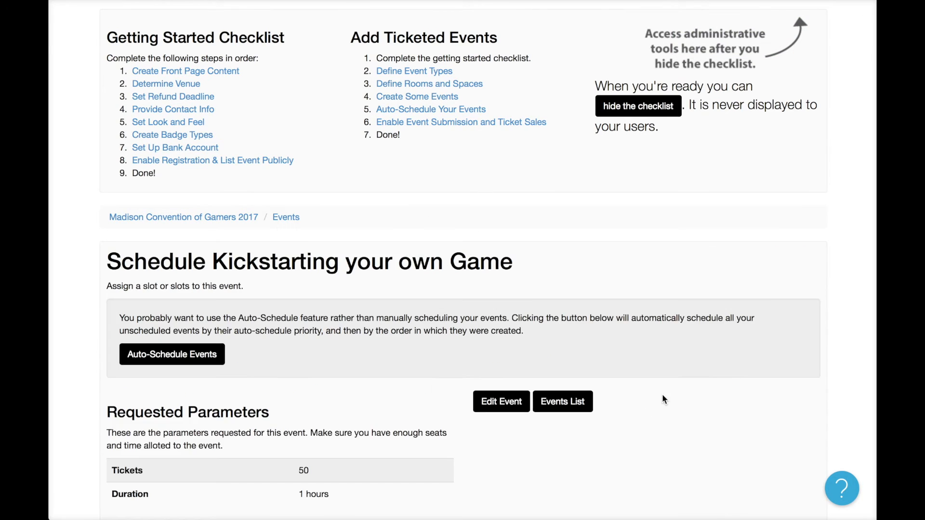
scroll(662, 394, down, 5)
scroll(664, 399, up, 2)
scroll(665, 392, down, 2)
click(269, 285)
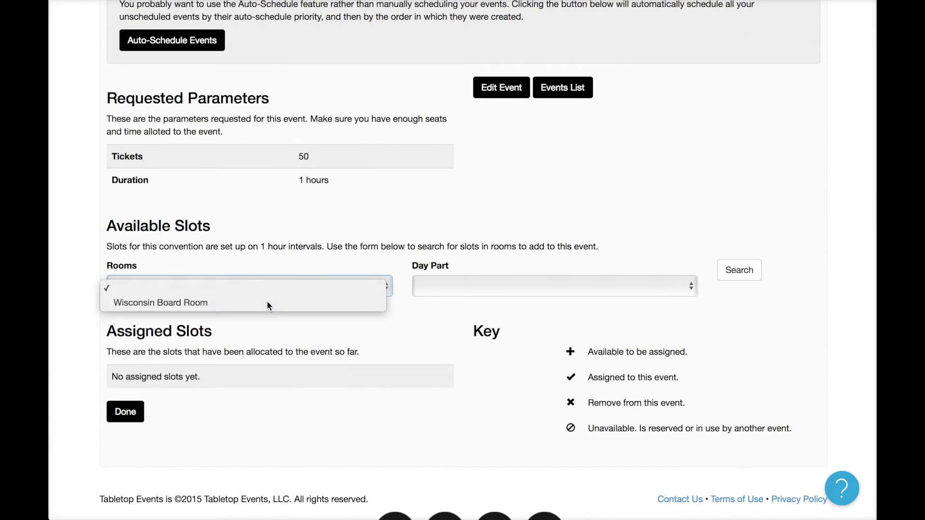
click(267, 301)
click(266, 288)
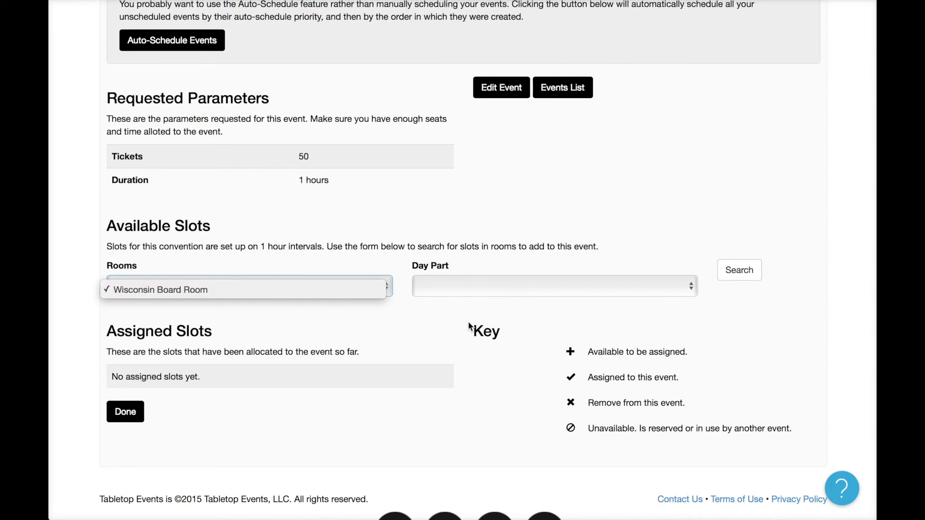
click(487, 298)
click(514, 291)
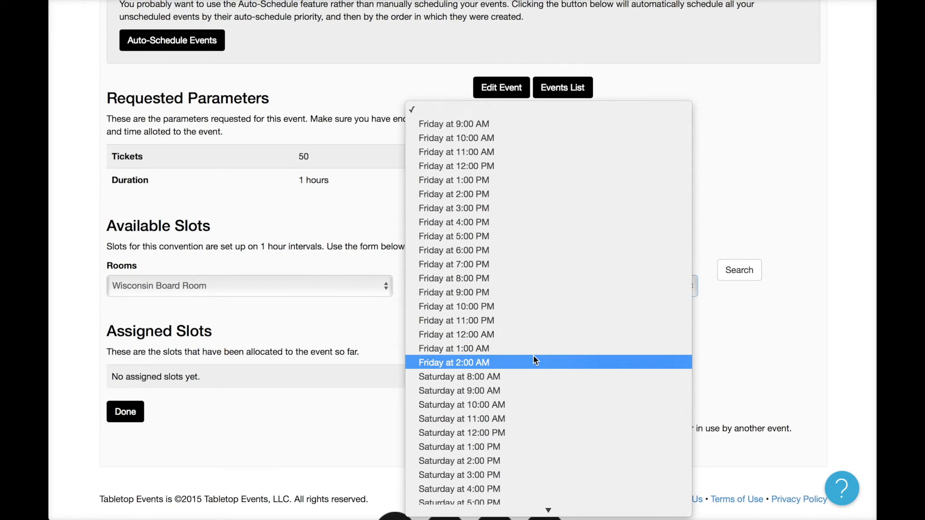
click(526, 181)
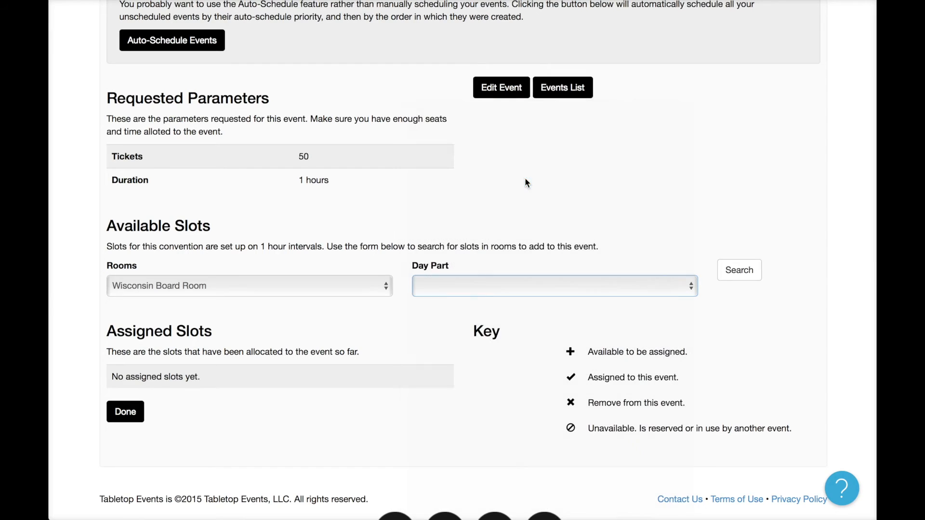
click(735, 266)
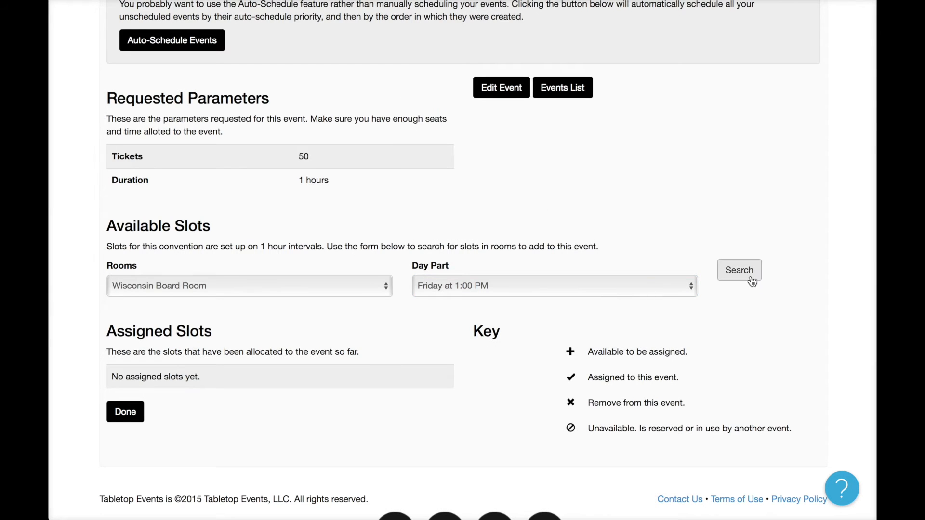
Assign the 1-hour General Seating slot and return to the Events list.
scroll(744, 299, down, 2)
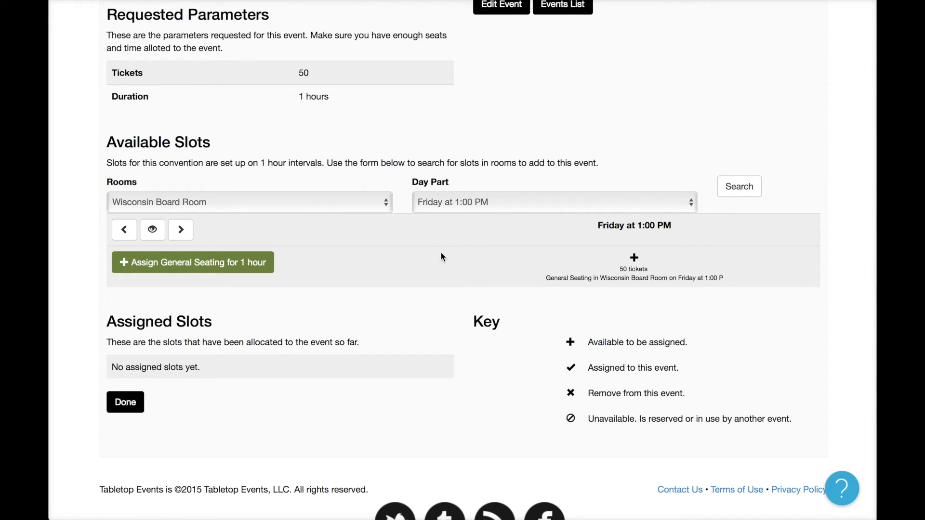
click(234, 265)
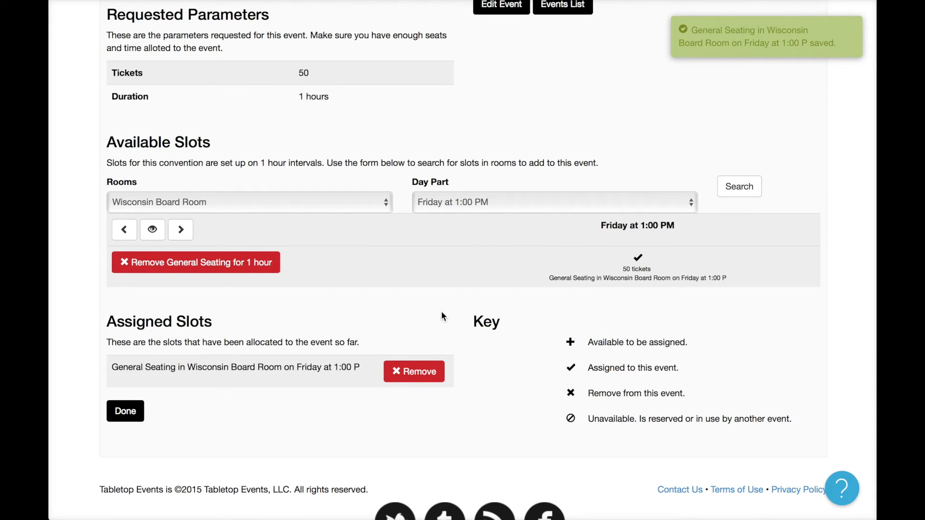
scroll(530, 217, up, 1)
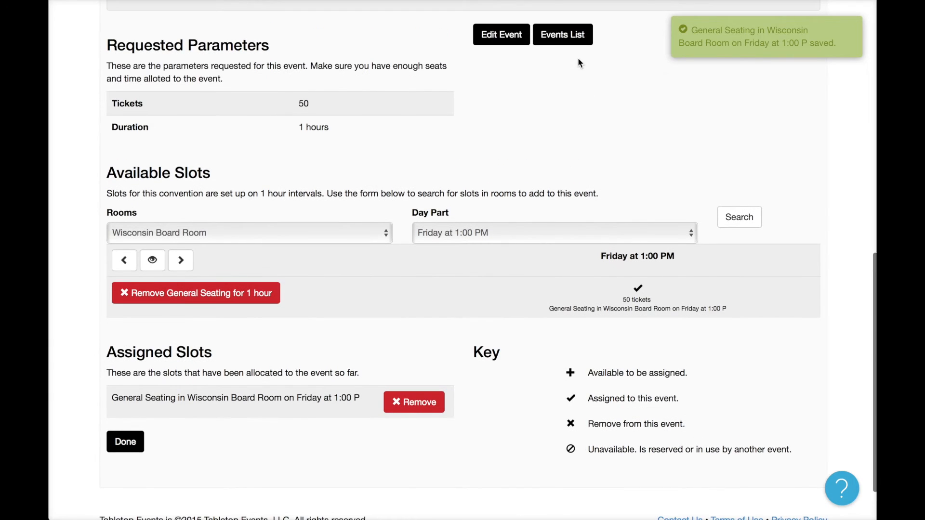
click(571, 40)
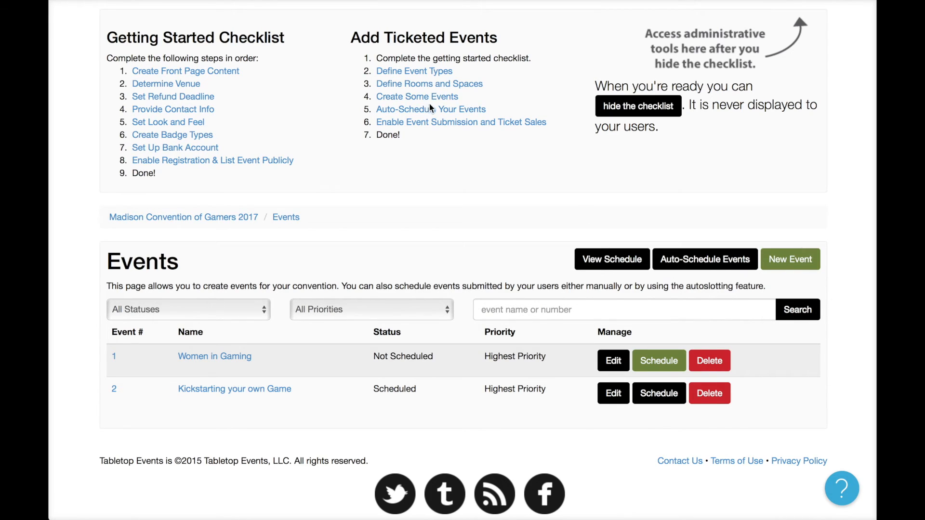
Open event submissions from the Settings tab and confirm with OK.
click(489, 120)
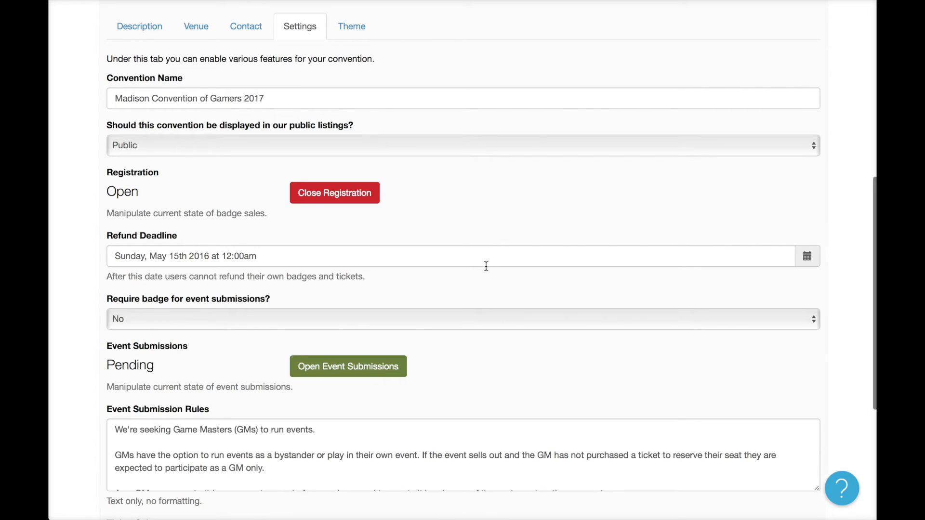
click(378, 375)
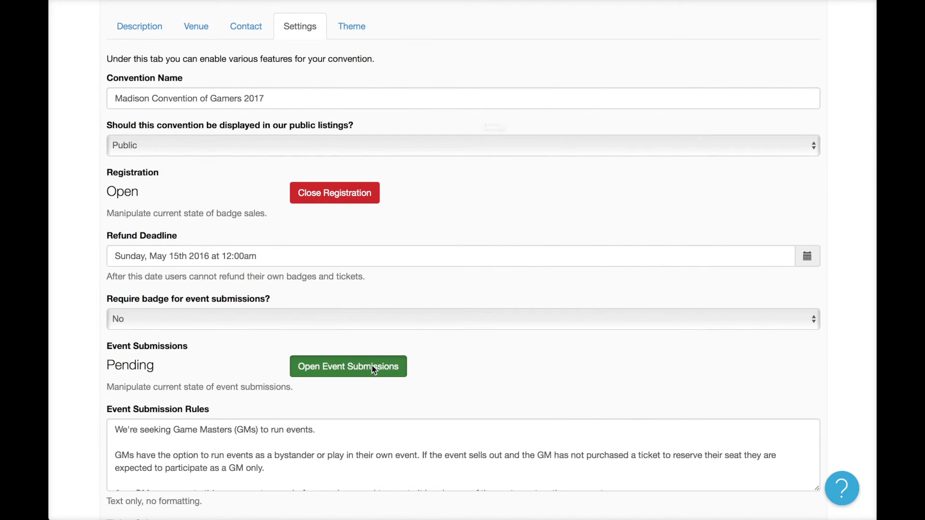
click(572, 156)
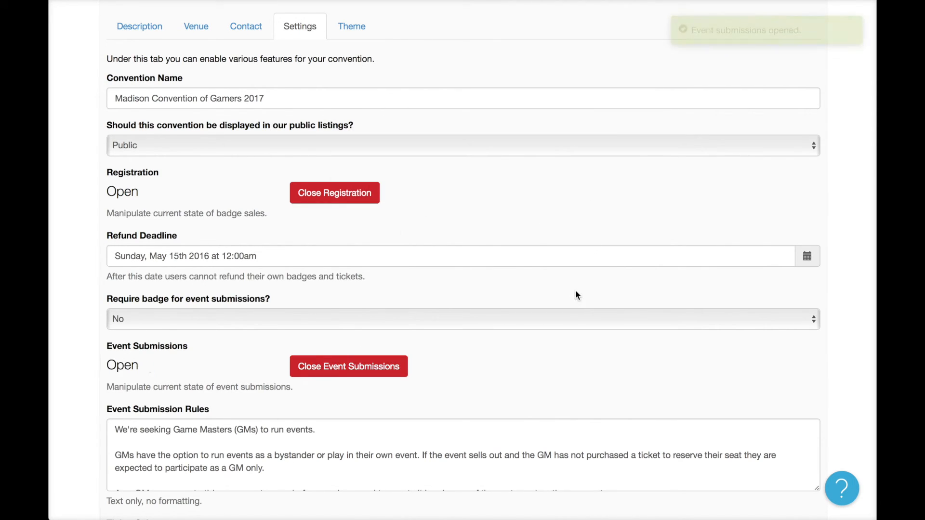
Read through the event submission rules on the Settings page.
scroll(576, 292, down, 3)
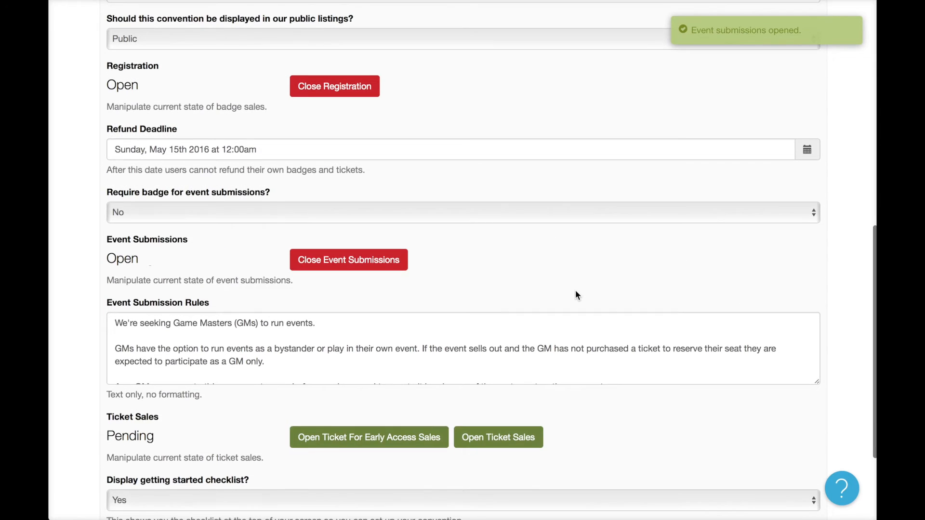
click(197, 364)
scroll(197, 363, down, 1)
scroll(198, 363, up, 1)
scroll(195, 366, down, 1)
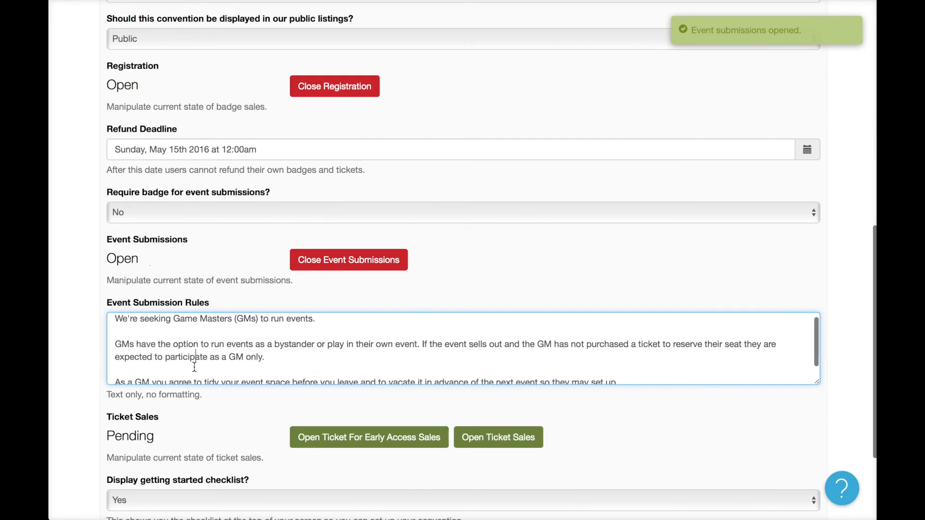
scroll(195, 367, up, 1)
click(350, 376)
scroll(488, 263, up, 3)
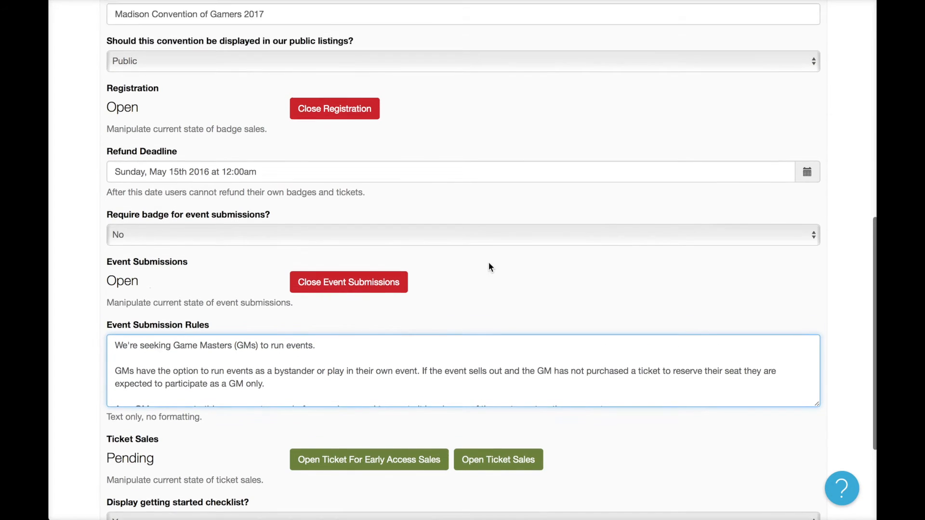
scroll(488, 267, up, 7)
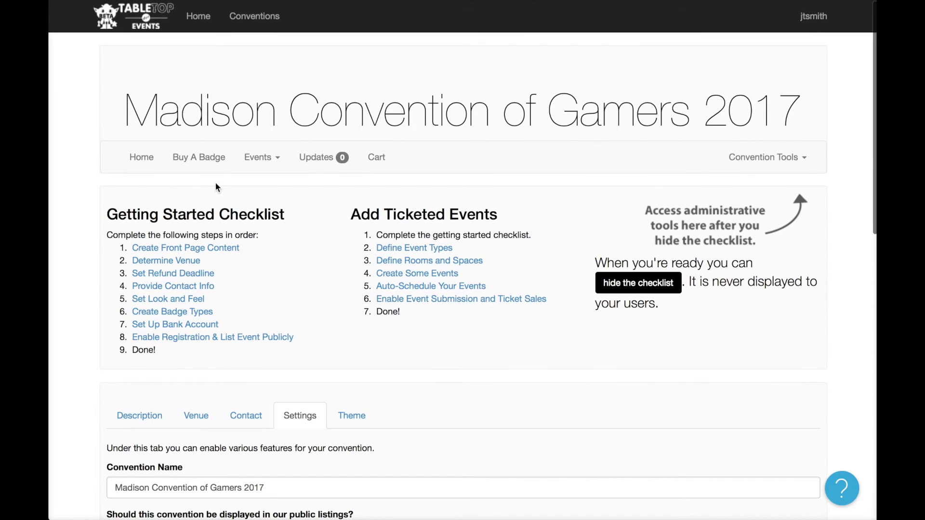
Go to Submit Events from the Events menu and begin a New Submission.
click(260, 162)
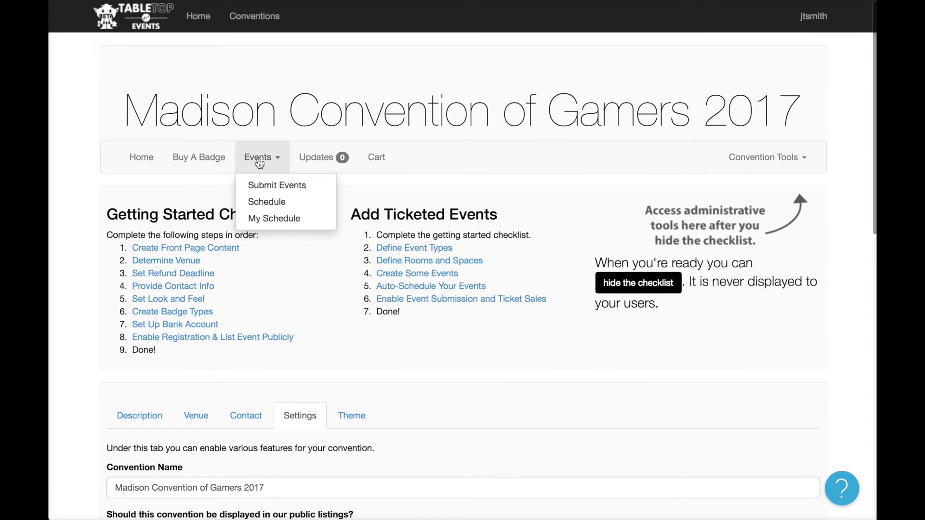
click(270, 186)
scroll(434, 318, down, 2)
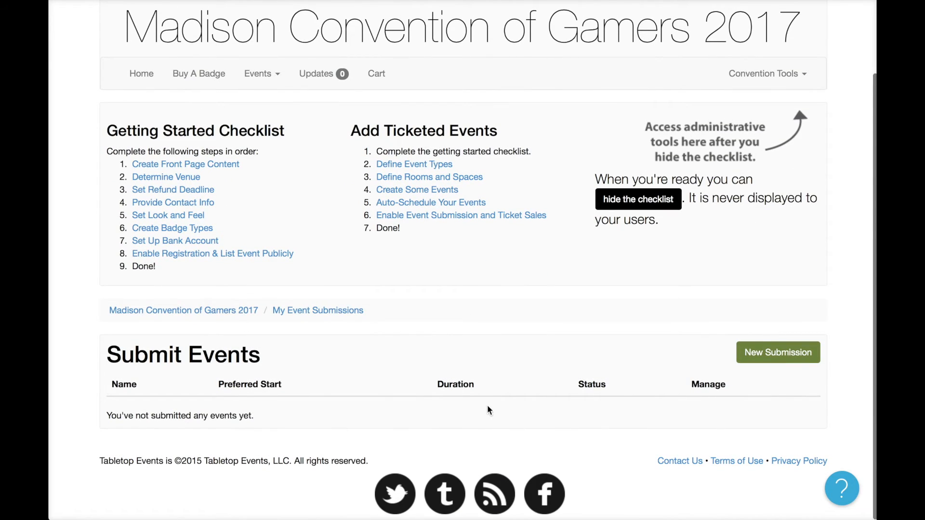
click(802, 355)
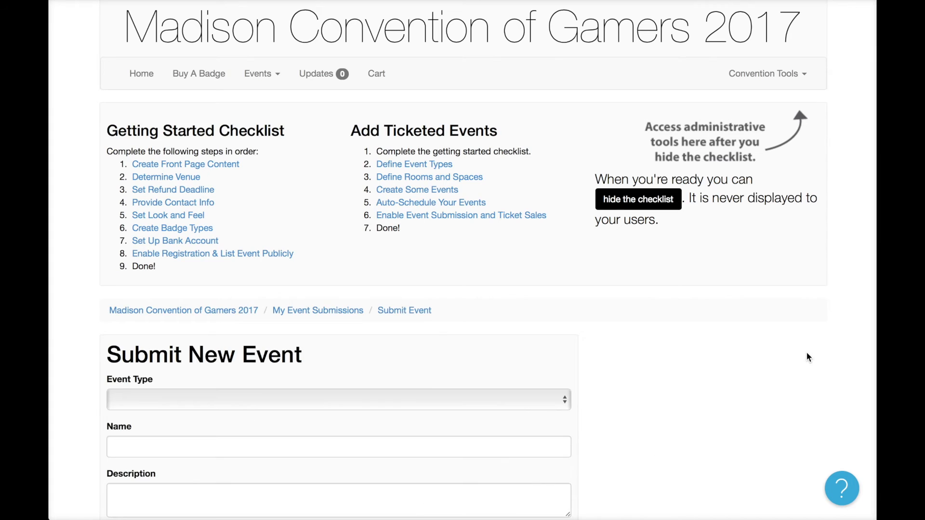
Set the new submission's event type to Board Game.
scroll(808, 357, down, 8)
scroll(808, 357, up, 3)
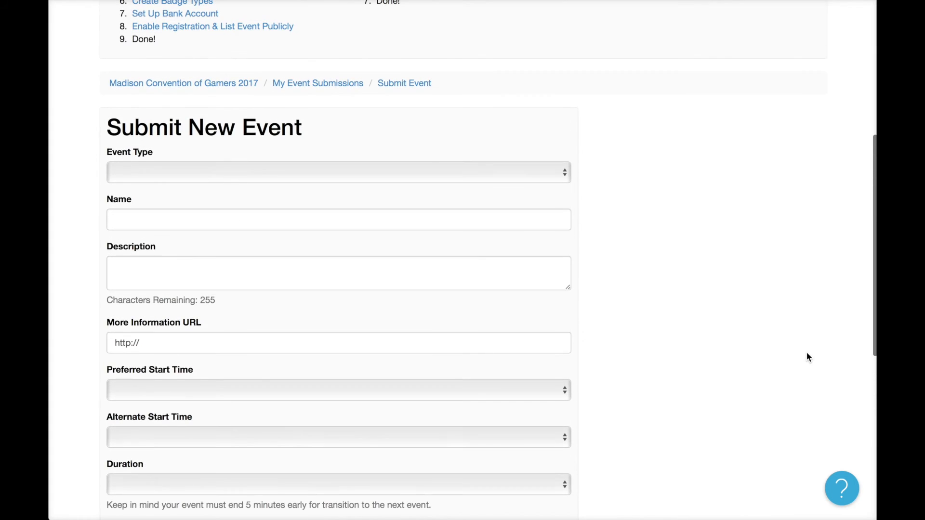
click(516, 172)
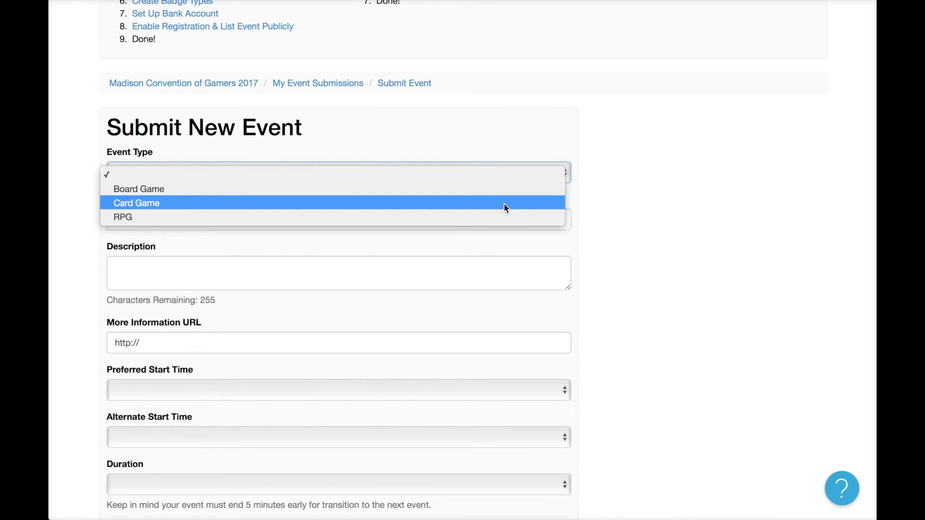
click(459, 192)
Name the event 'The Captain is Dead' with the description 'Oh no the captain died.'.
click(338, 223)
text(The Cpa)
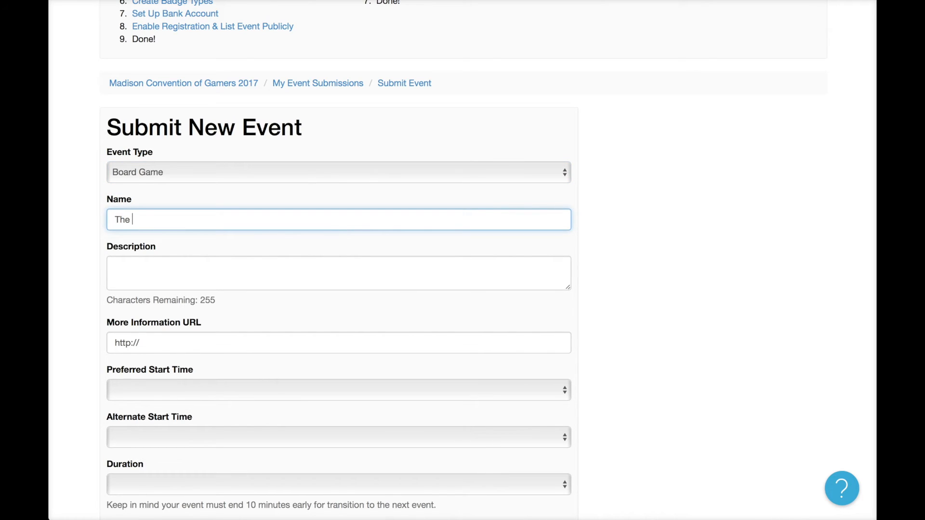
key(BackSpace)
key(BackSpace)
text(aptain is Dead)
key(Tab)
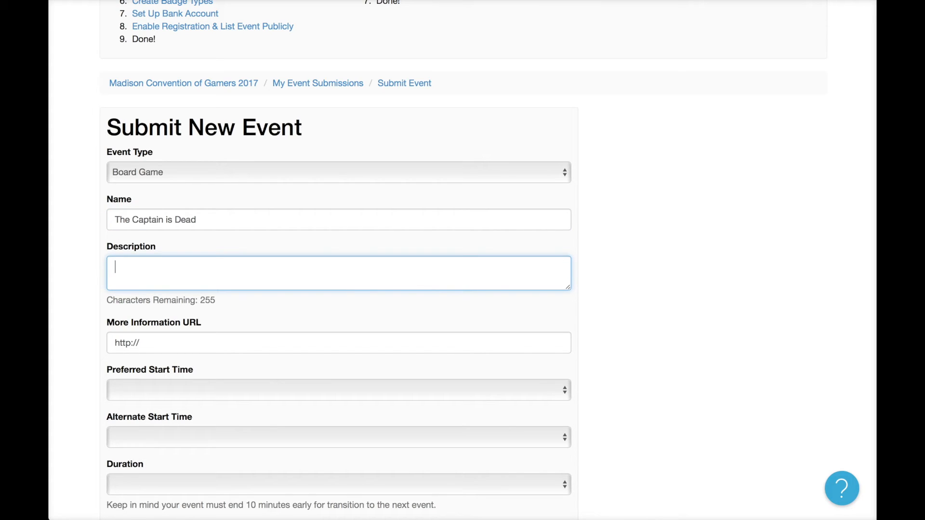
text(Oh no the captain died.)
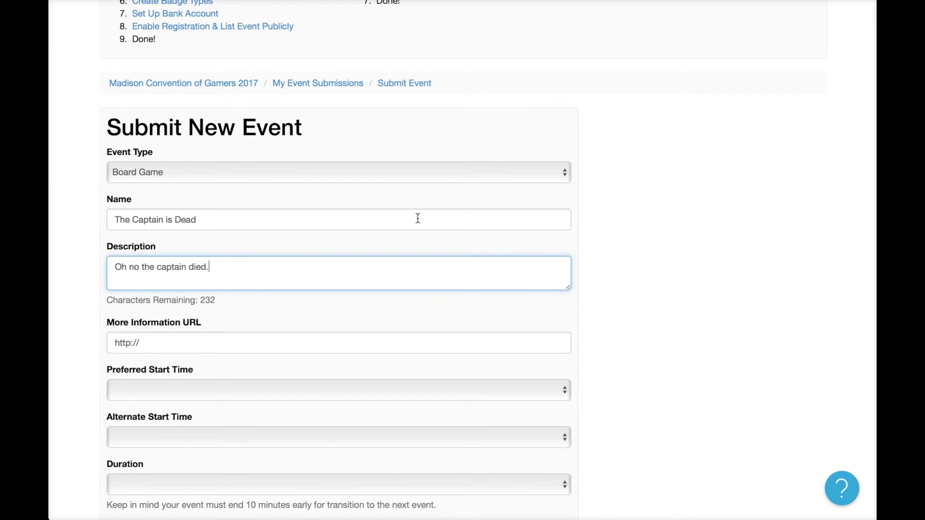
scroll(417, 219, down, 5)
scroll(380, 212, up, 1)
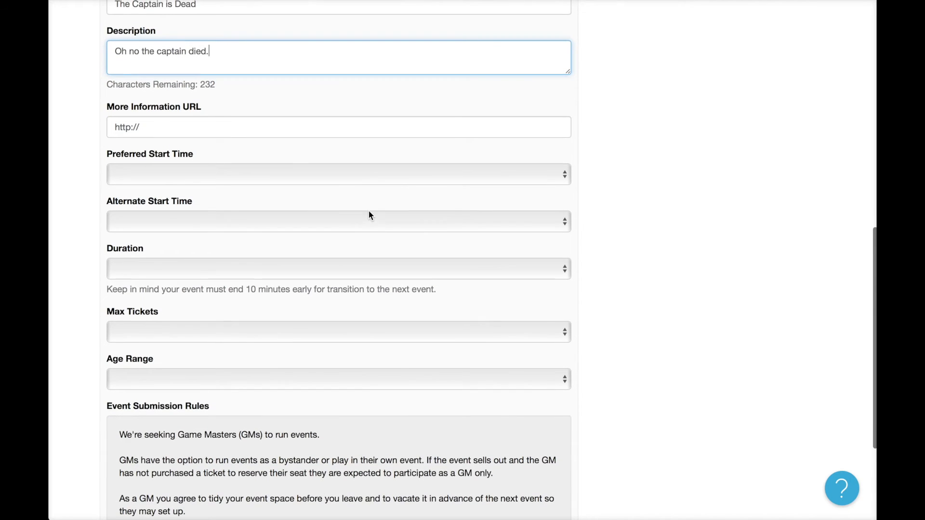
click(274, 124)
text(ww)
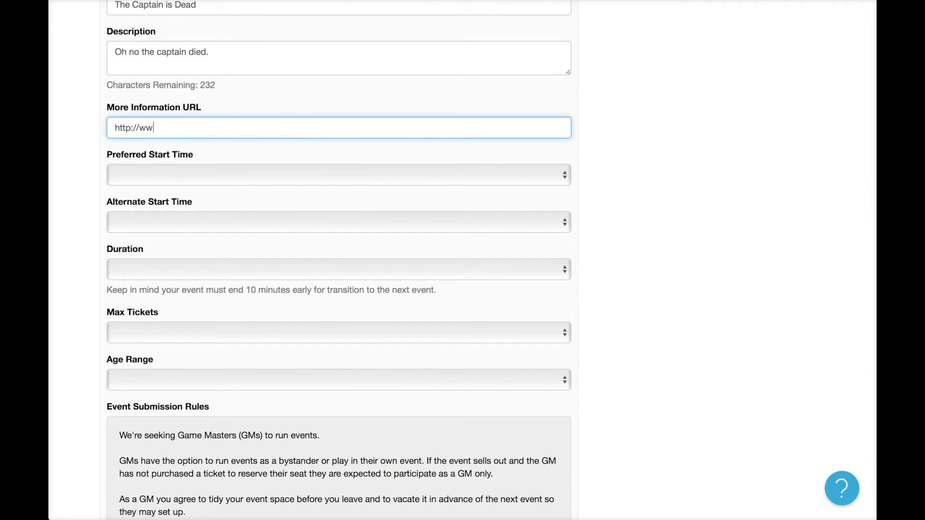
text(w.thecaptainisdead.com)
click(278, 179)
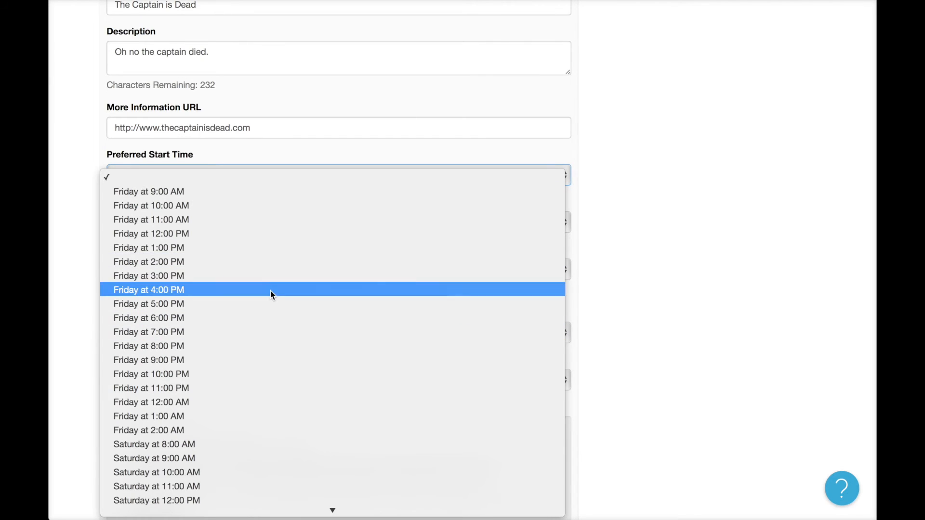
click(270, 291)
click(211, 222)
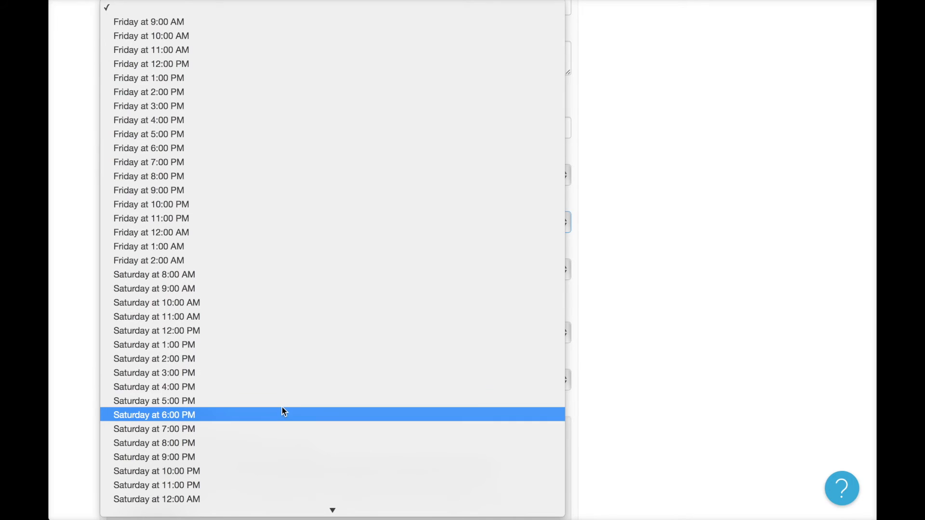
click(279, 386)
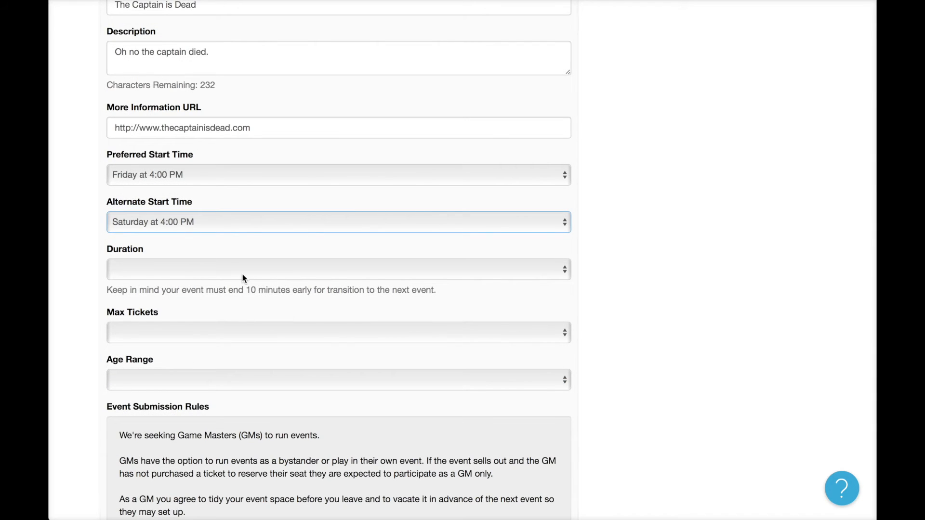
Set duration to 90 minutes, max tickets to 6, age range Teen (13+), and agree to the rules.
click(242, 273)
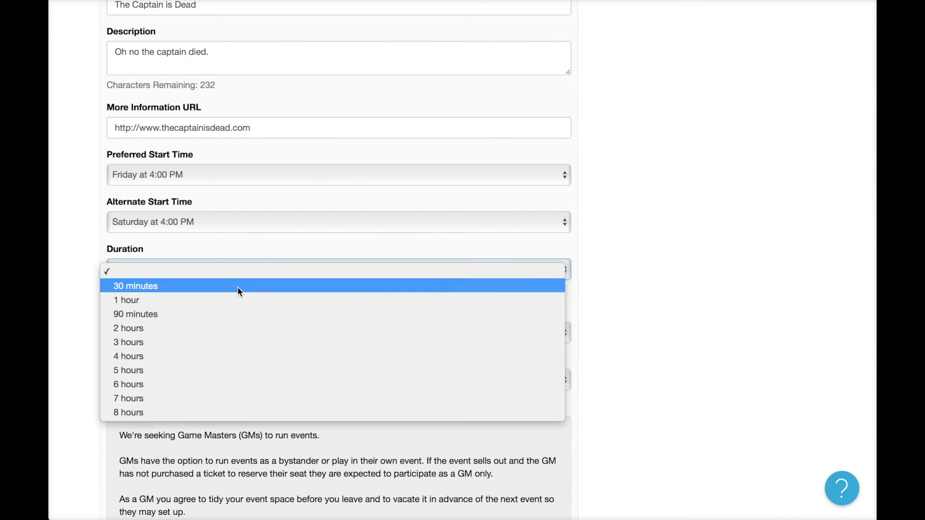
click(235, 315)
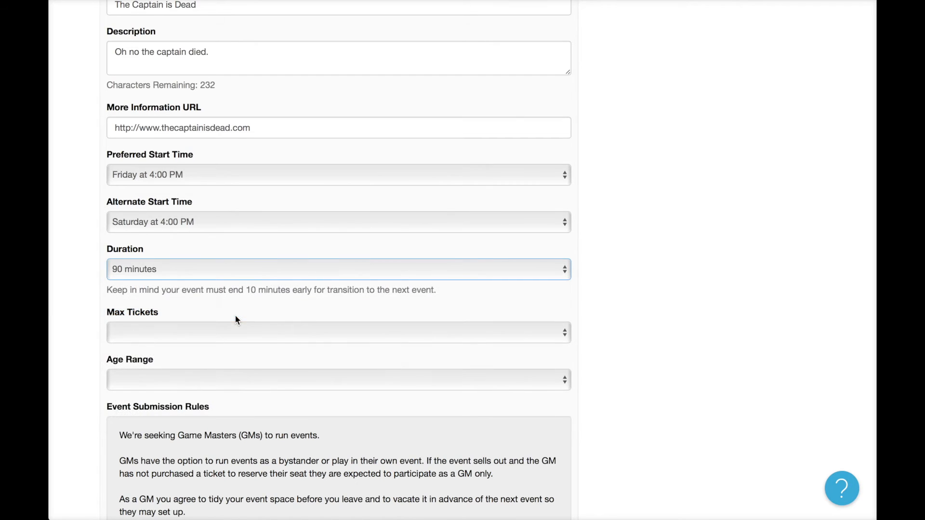
click(270, 331)
click(265, 418)
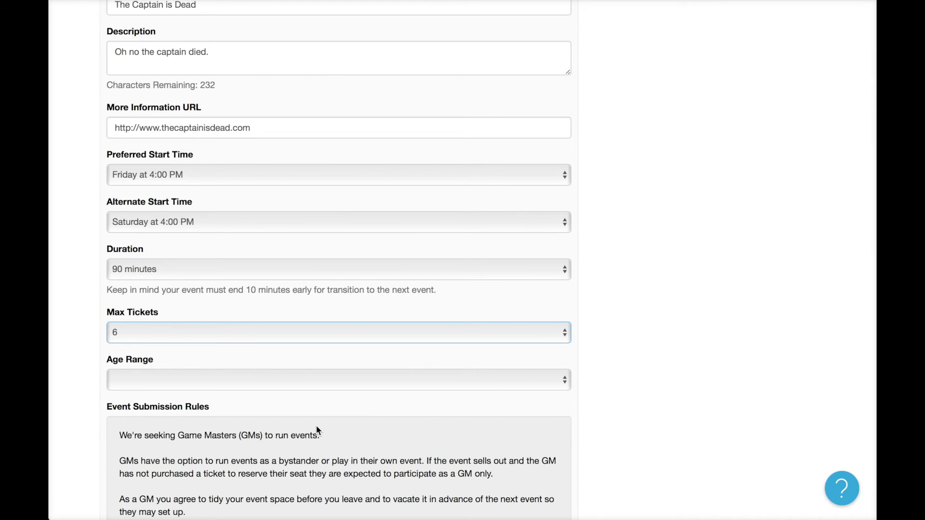
click(241, 380)
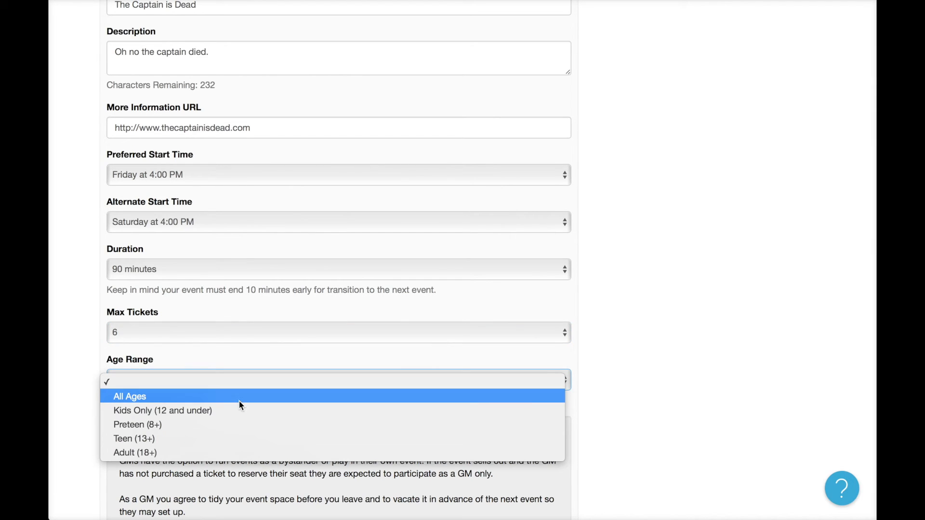
click(230, 438)
scroll(249, 415, down, 5)
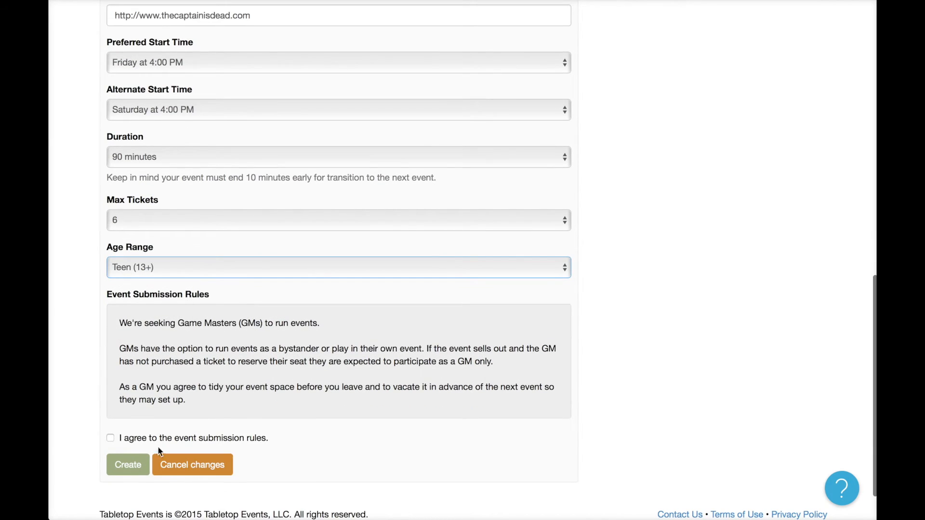
click(109, 439)
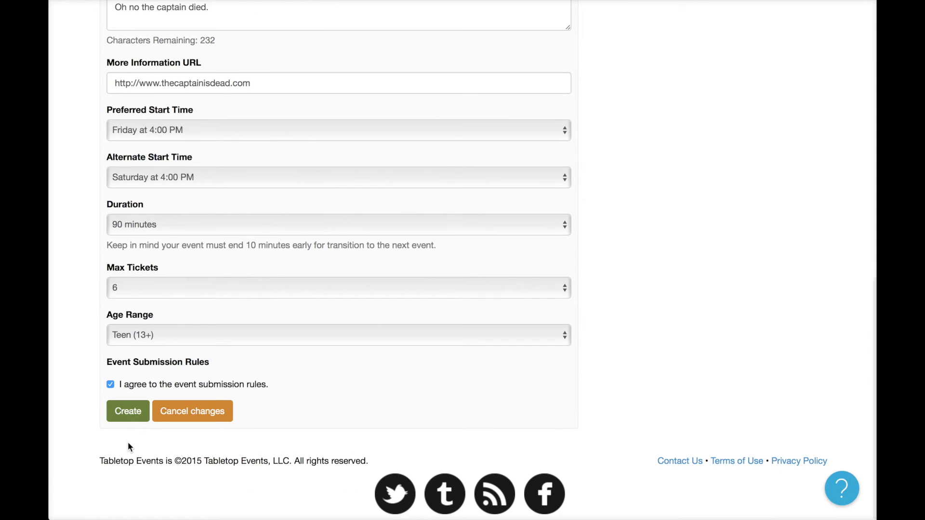
Create The Captain is Dead submission and begin another new submission.
click(124, 412)
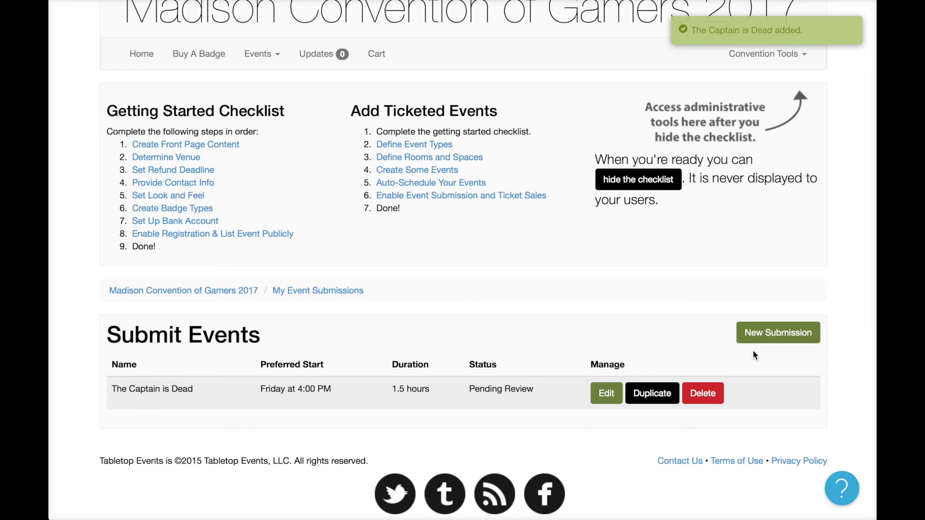
click(770, 337)
scroll(420, 304, down, 3)
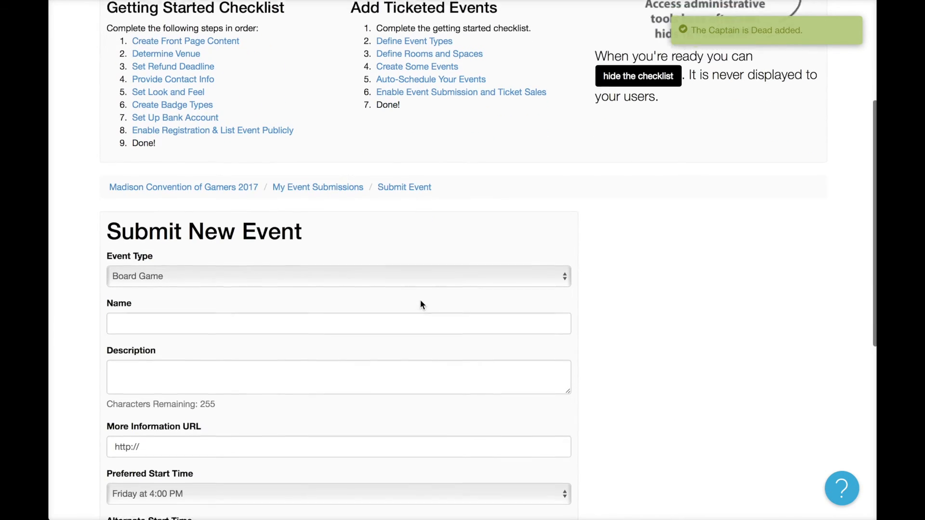
Name it 'Settlers of Catan', described as the popular German game that revolutionized the tabletop industry.
click(311, 307)
text(Settlers of Catan)
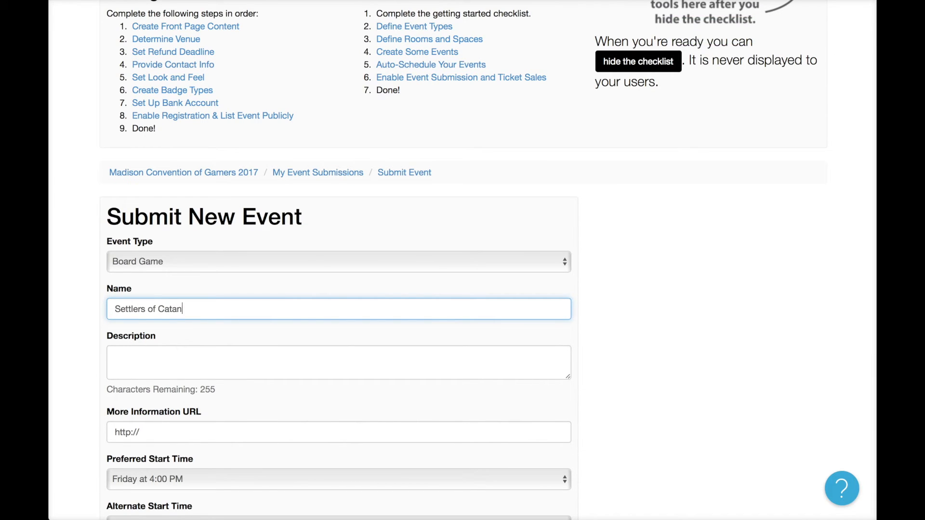
key(Tab)
text(This )
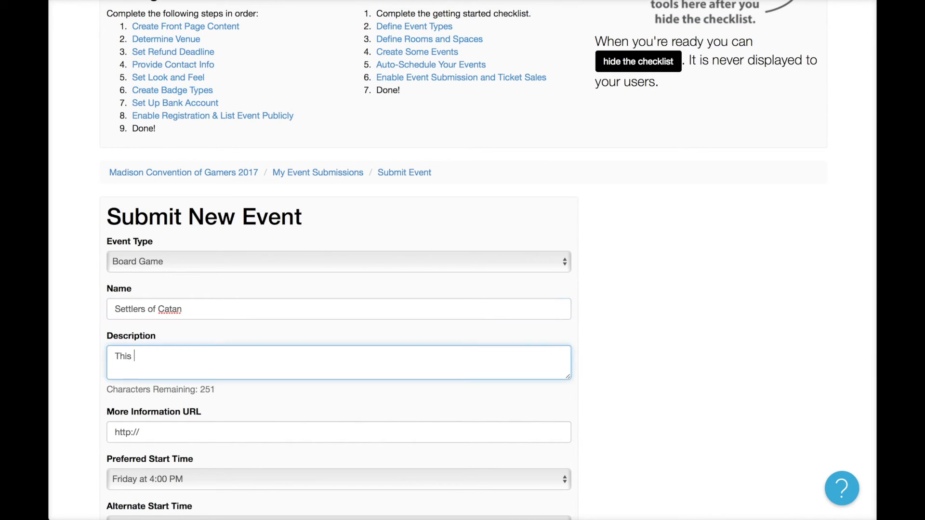
text(is the popular German game th)
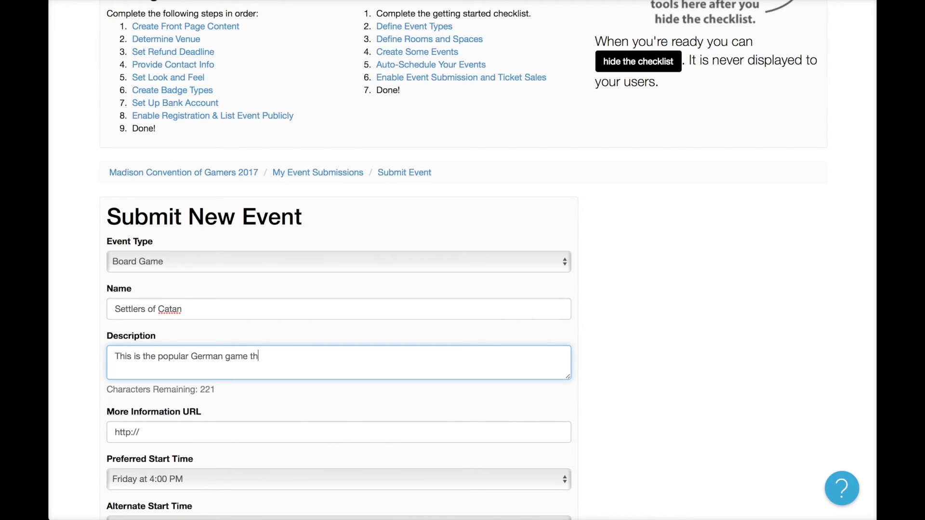
text(at has reve)
key(BackSpace)
text(olutionized )
text(the tabletop eve)
key(BackSpace)
key(BackSpace)
key(BackSpace)
text(industry.)
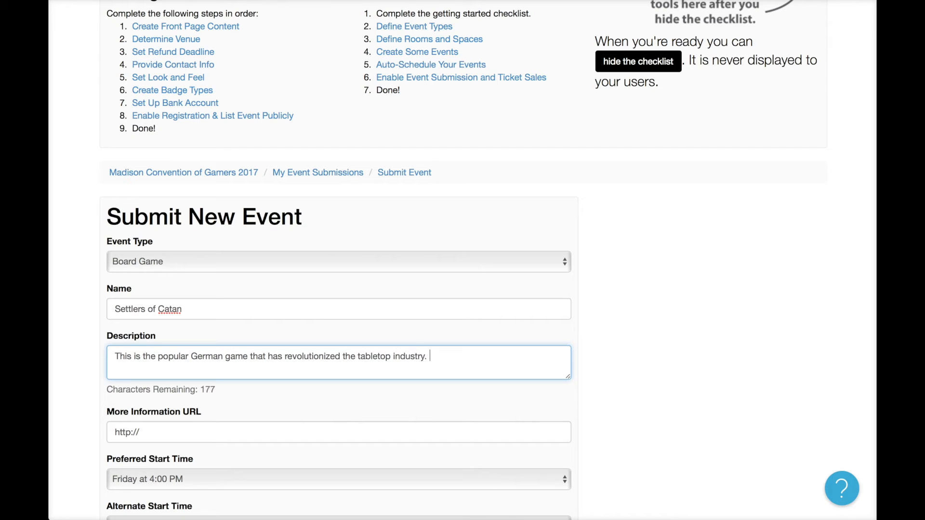
Set the preferred start to Friday 12:00 PM and the alternate start to Friday 1:00 PM.
click(626, 357)
scroll(673, 378, down, 7)
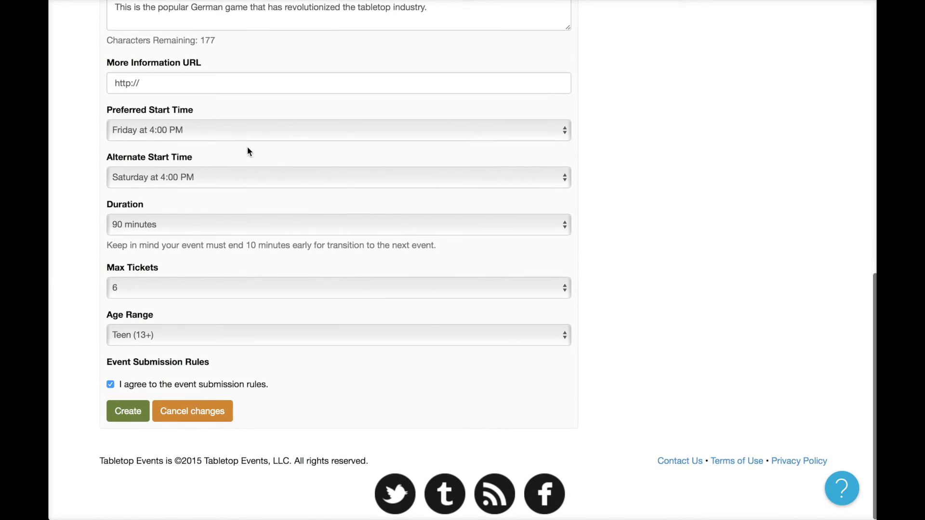
click(152, 130)
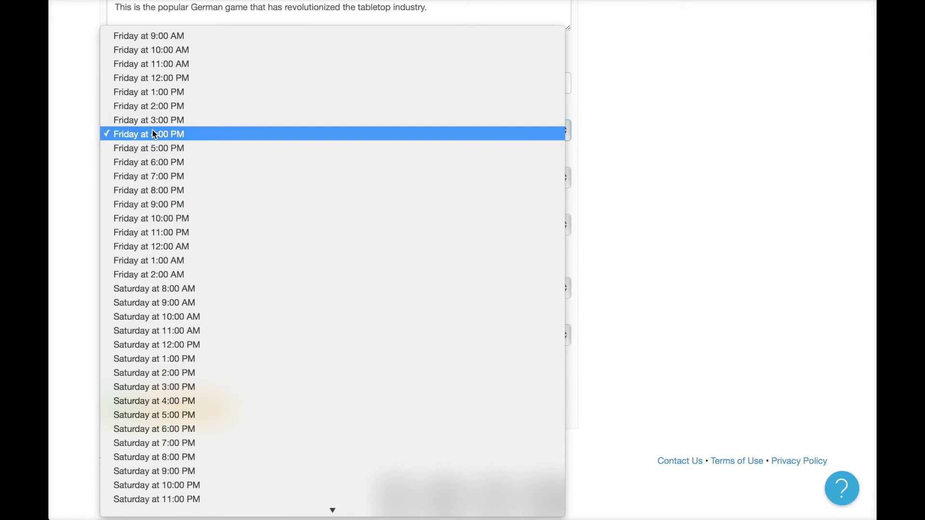
click(157, 79)
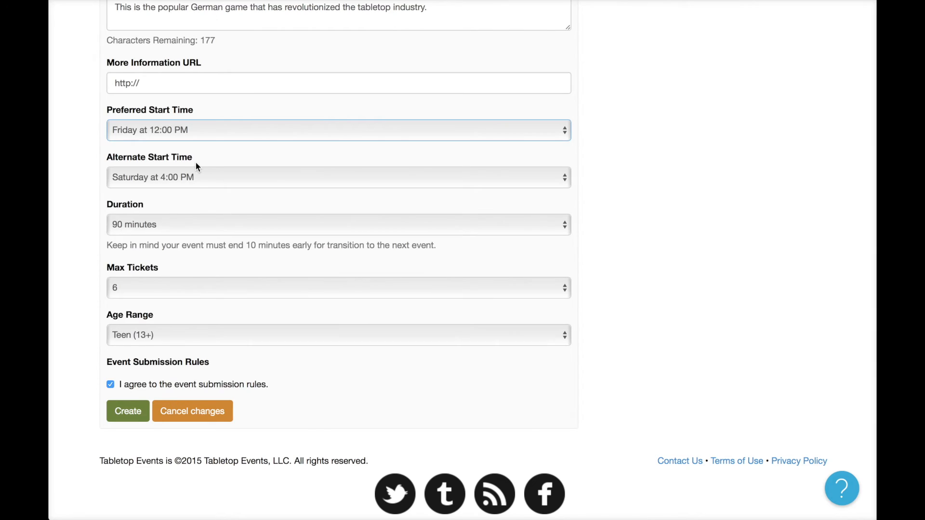
click(195, 173)
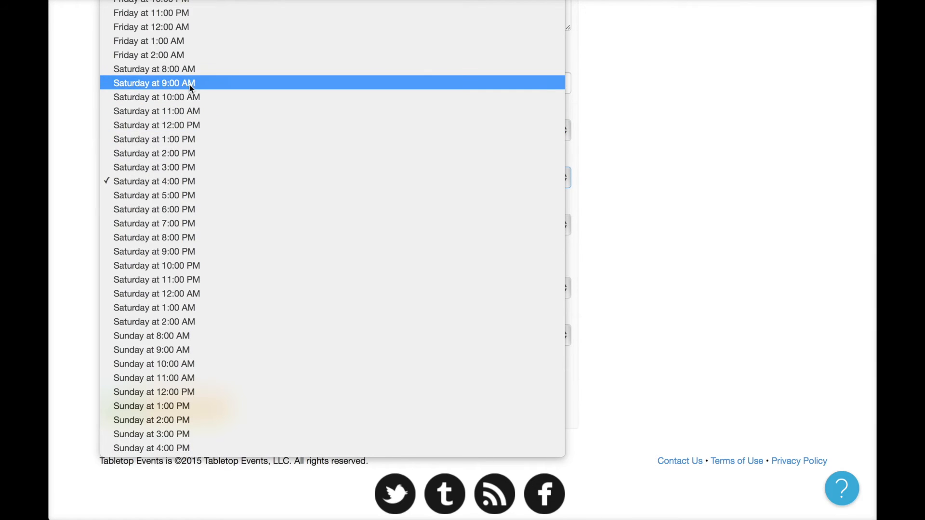
click(184, 42)
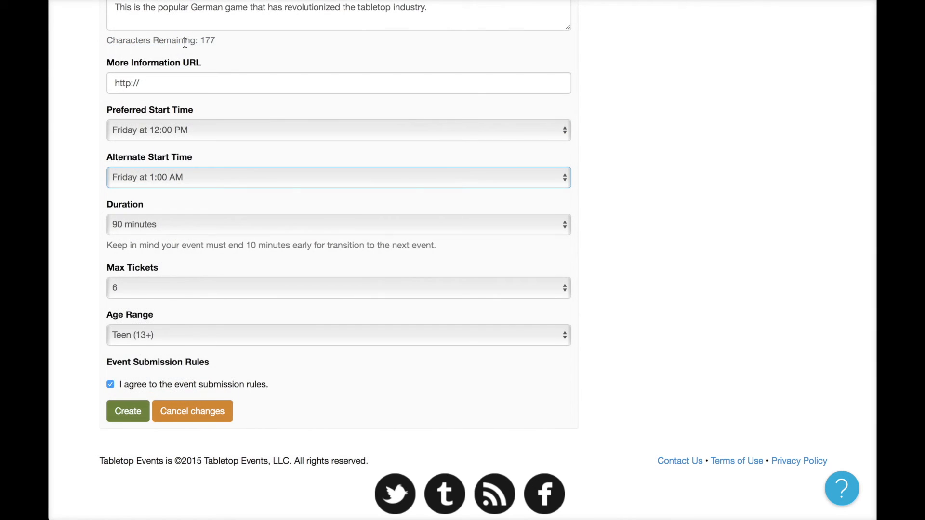
click(215, 179)
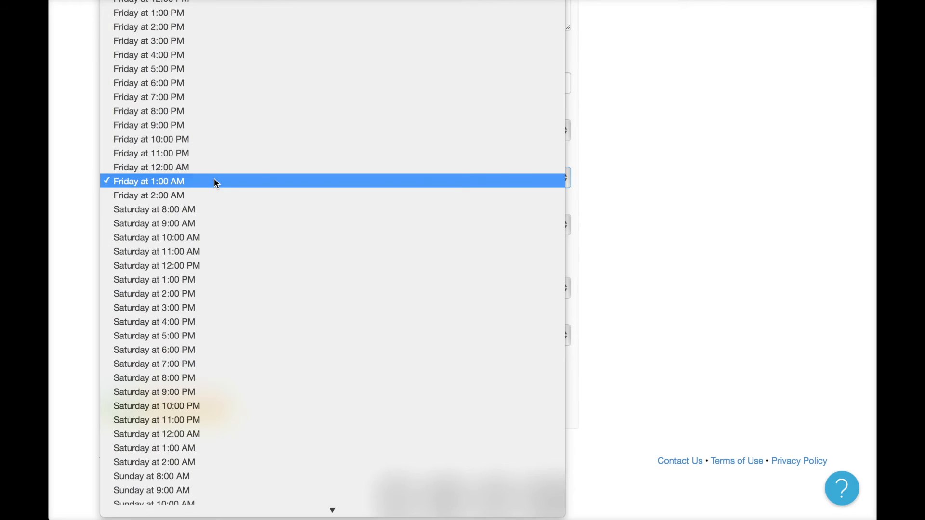
scroll(215, 181, up, 1)
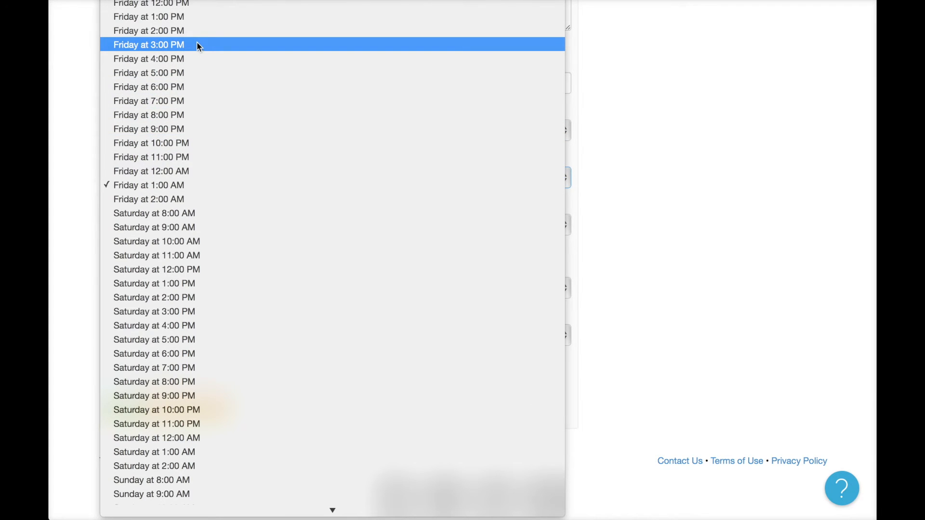
click(198, 16)
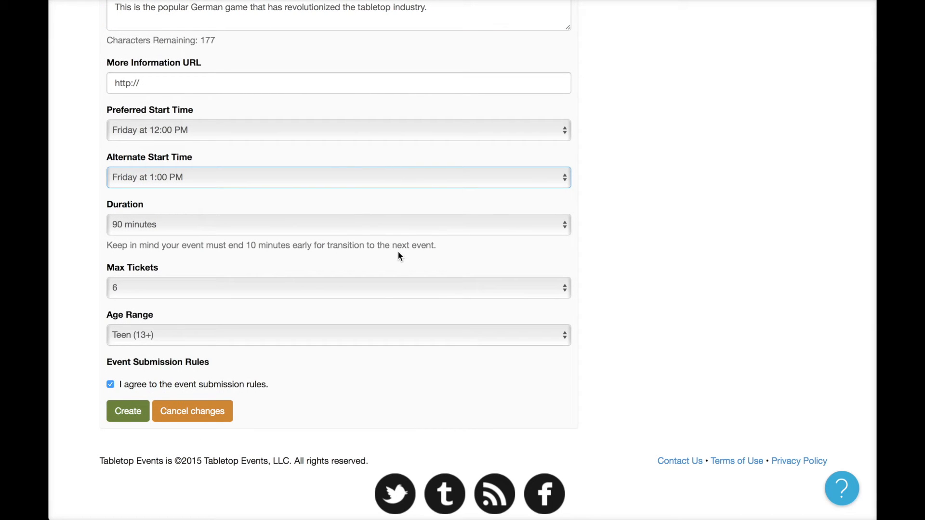
Set duration to 2 hours and max tickets to 4, then create the Settlers of Catan submission.
click(183, 227)
click(178, 237)
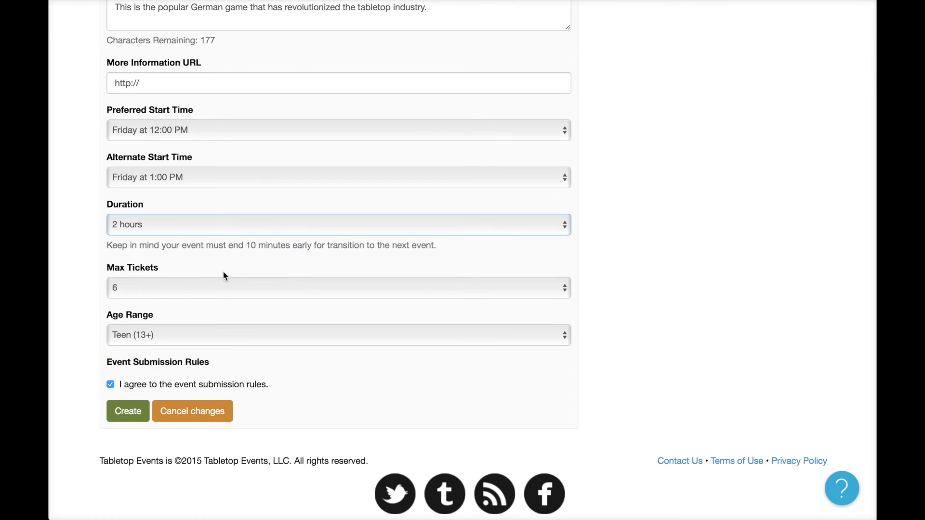
click(212, 289)
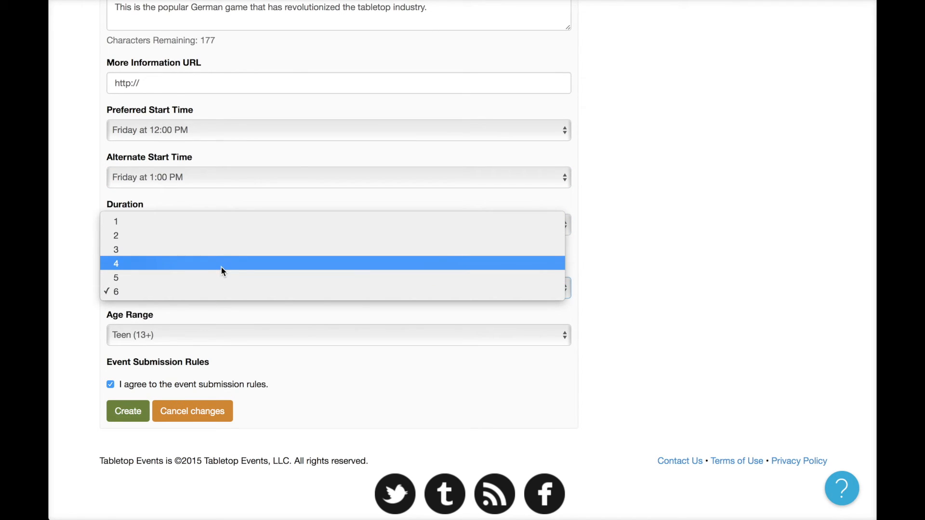
click(222, 271)
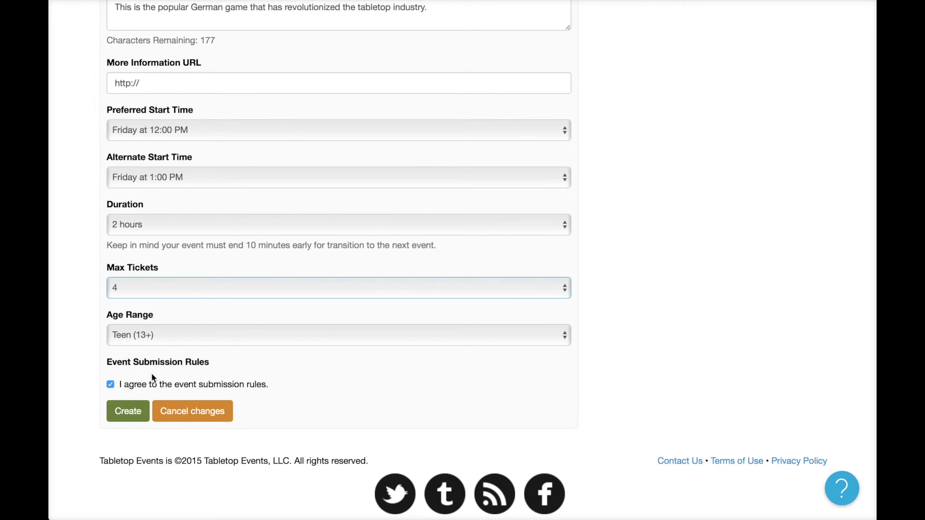
click(135, 415)
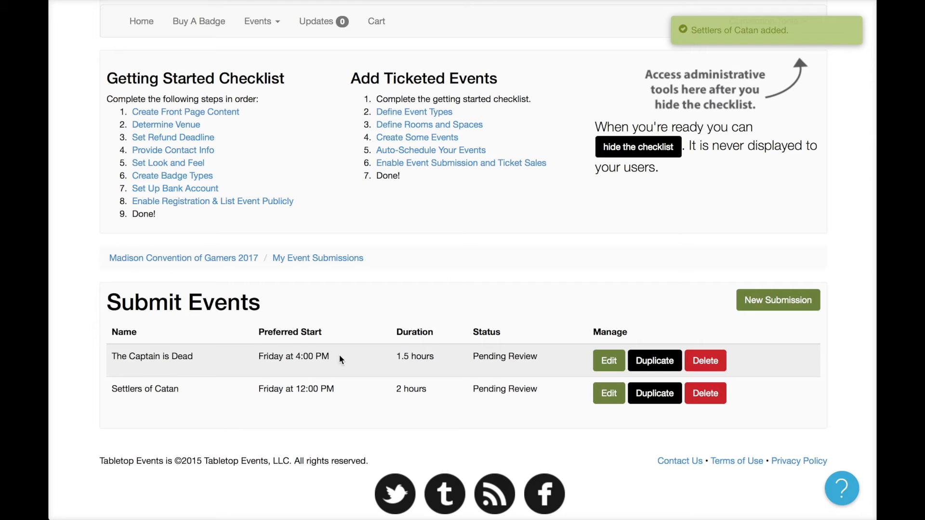
drag(471, 357, 521, 393)
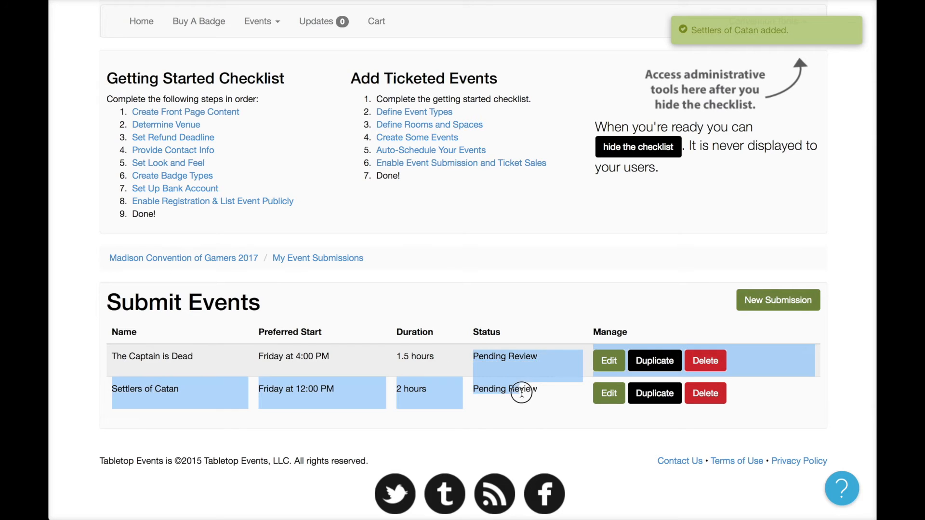
click(529, 389)
click(608, 393)
scroll(529, 403, down, 9)
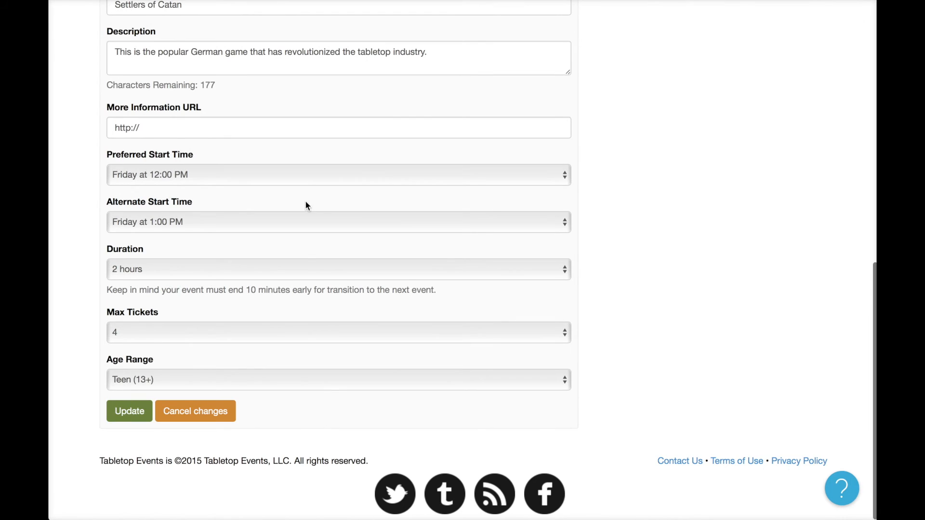
scroll(305, 221, up, 3)
scroll(305, 221, down, 3)
click(212, 410)
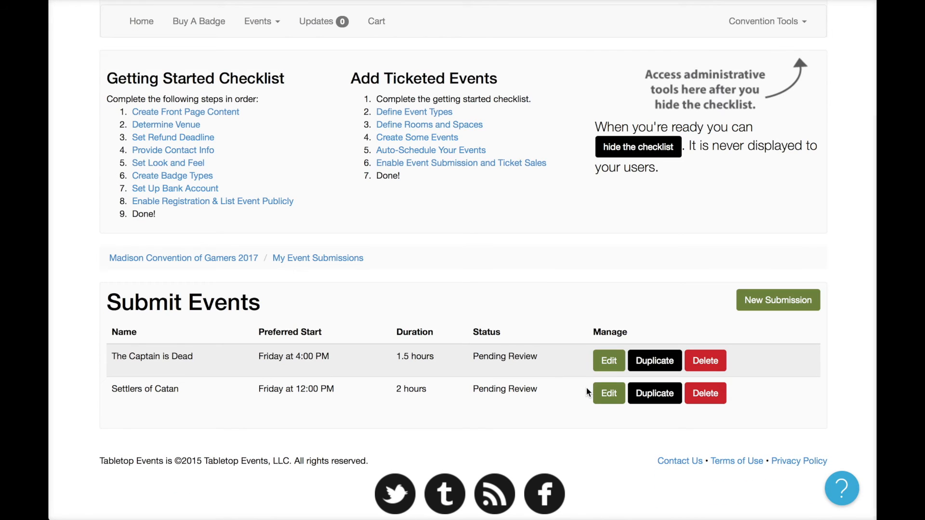
click(605, 361)
scroll(539, 357, down, 5)
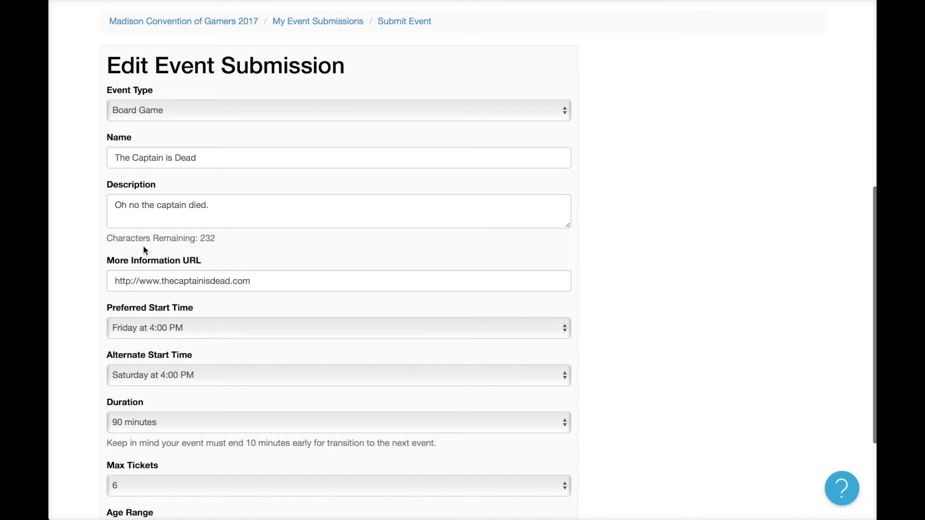
scroll(178, 305, down, 3)
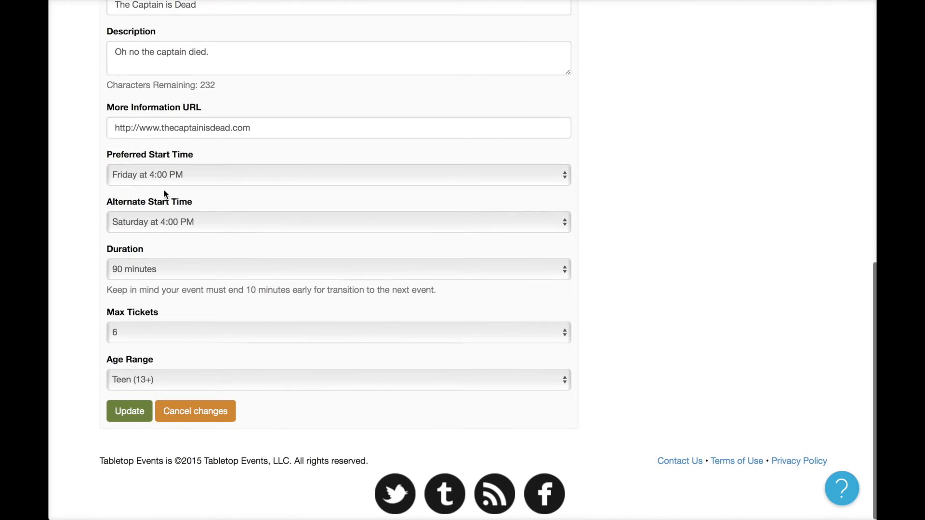
scroll(108, 232, up, 2)
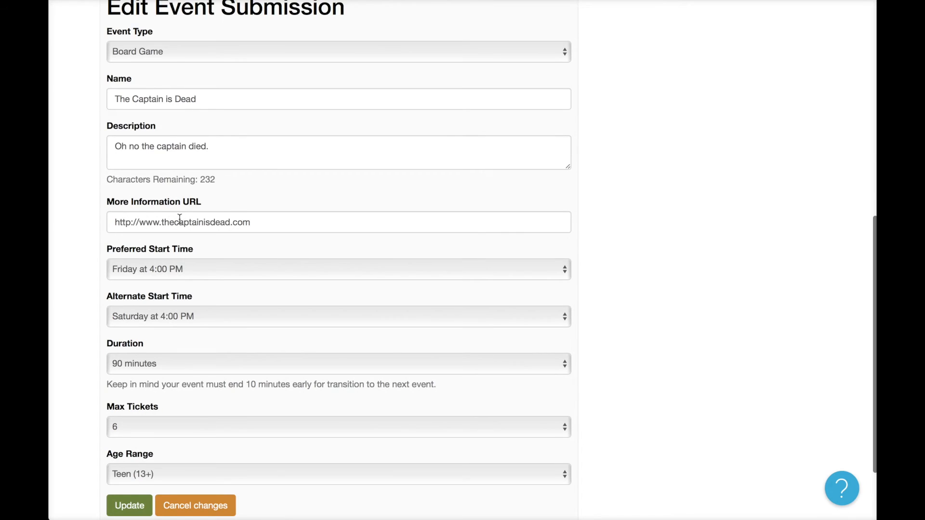
scroll(180, 218, up, 2)
scroll(180, 220, down, 1)
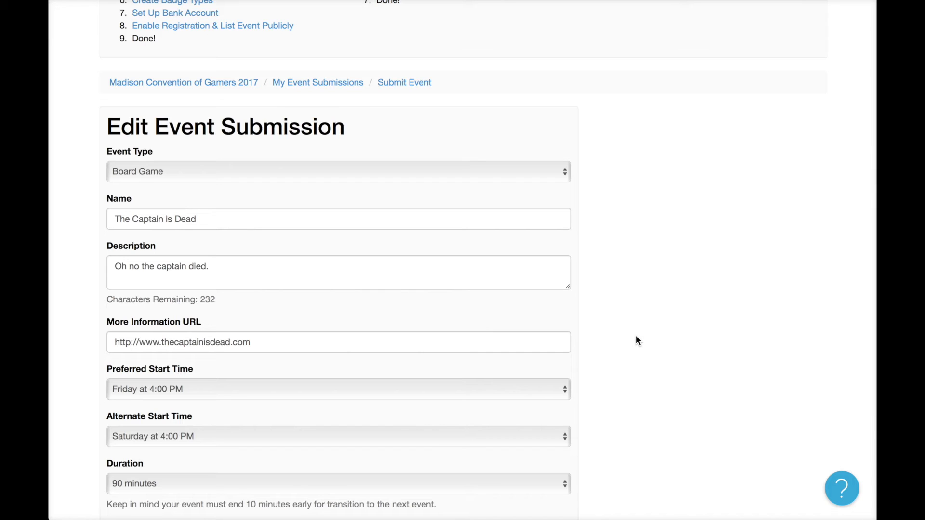
scroll(636, 341, down, 4)
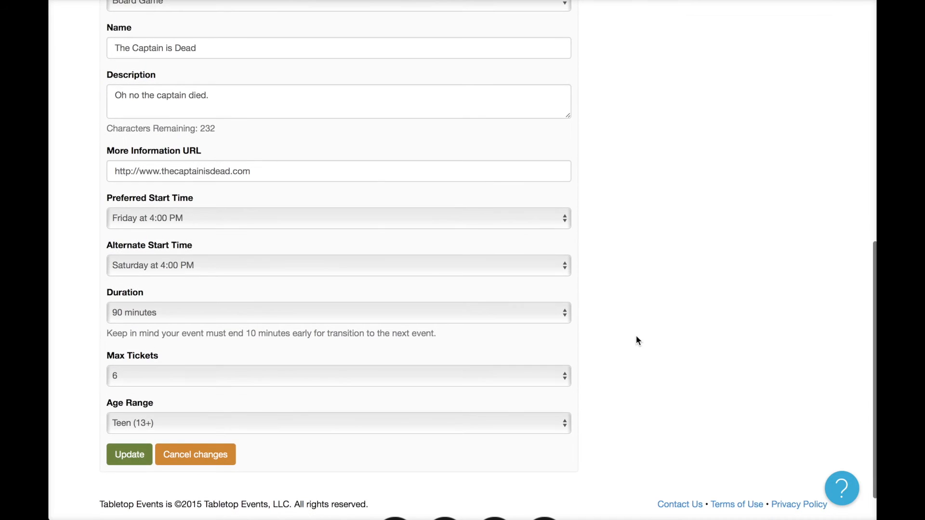
click(213, 454)
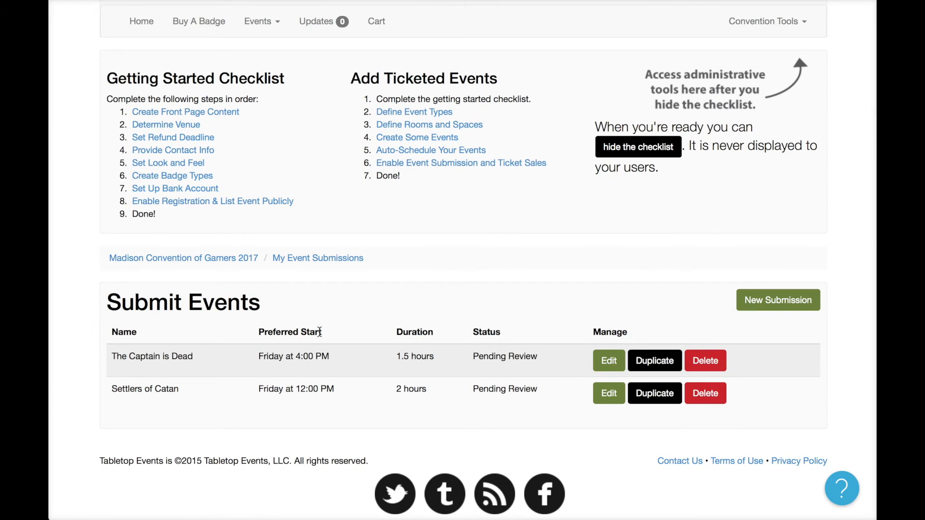
scroll(769, 90, up, 1)
scroll(768, 91, up, 3)
Open the Event Submissions review page and look over The Captain is Dead, keeping Board Game.
click(783, 92)
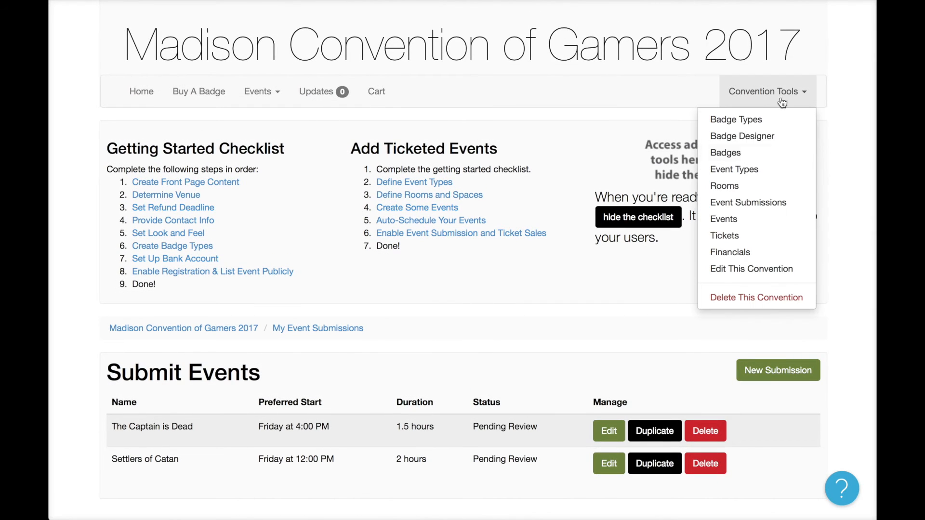
click(779, 204)
scroll(741, 326, down, 6)
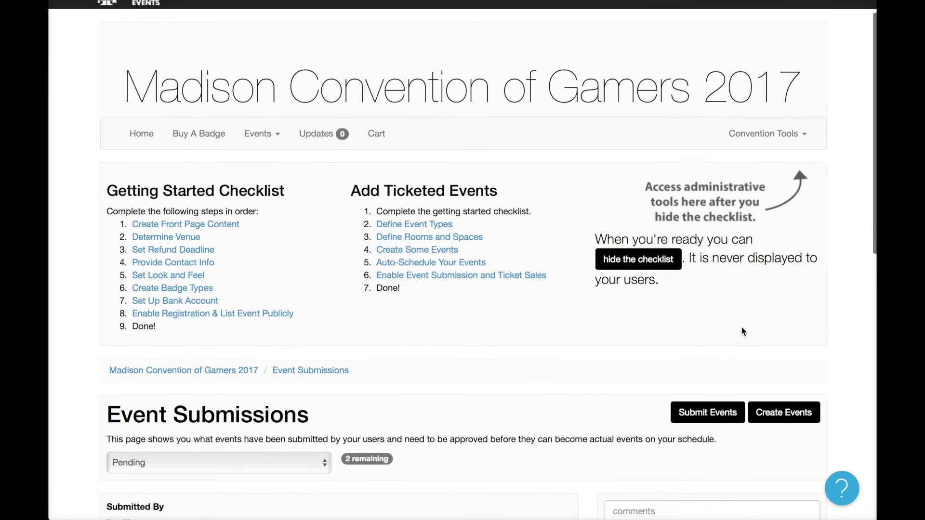
scroll(741, 331, down, 1)
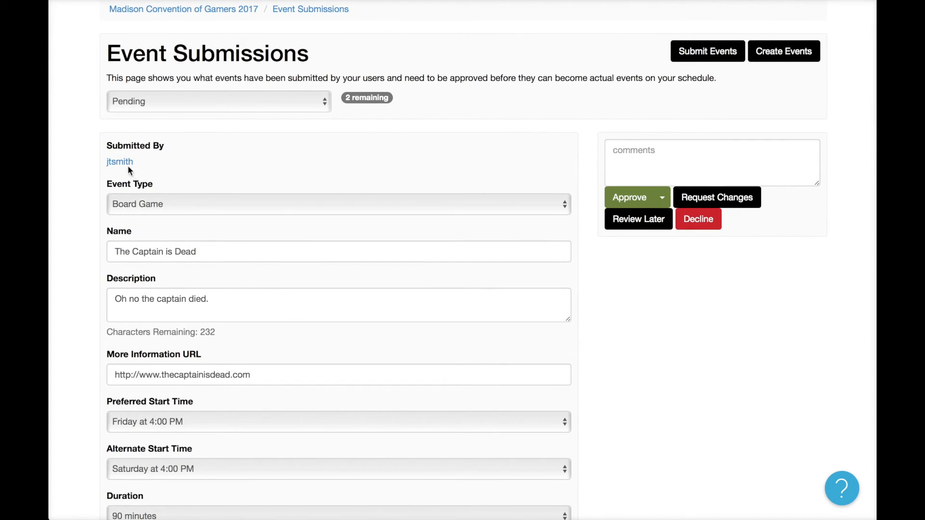
click(232, 209)
click(243, 190)
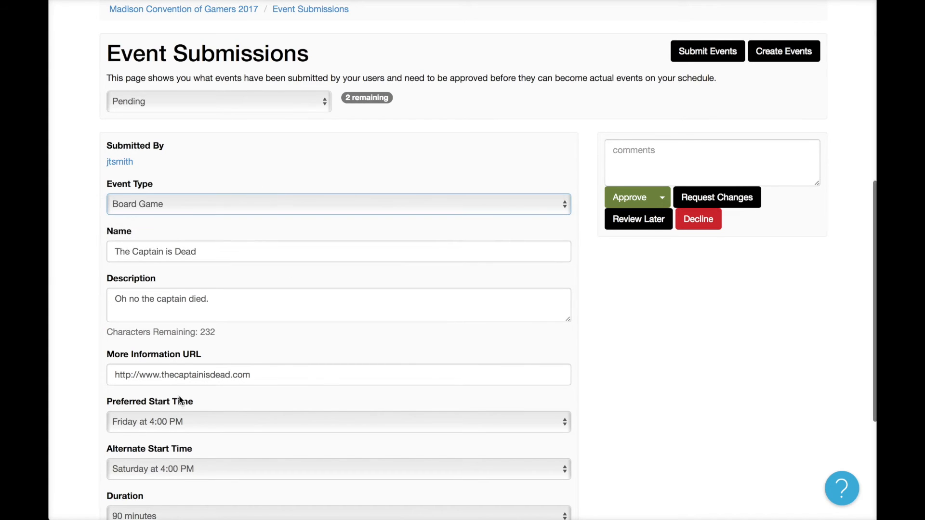
scroll(179, 400, down, 5)
scroll(180, 400, up, 2)
scroll(179, 395, up, 3)
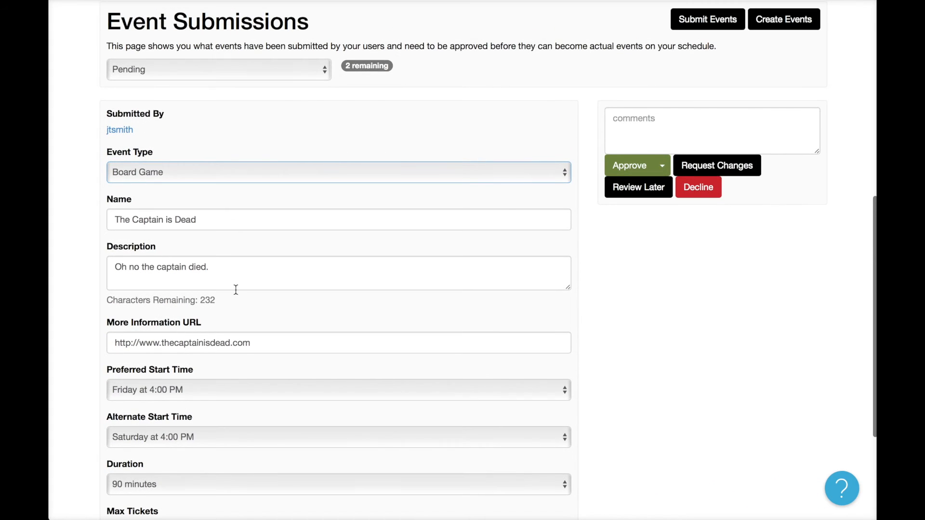
click(186, 267)
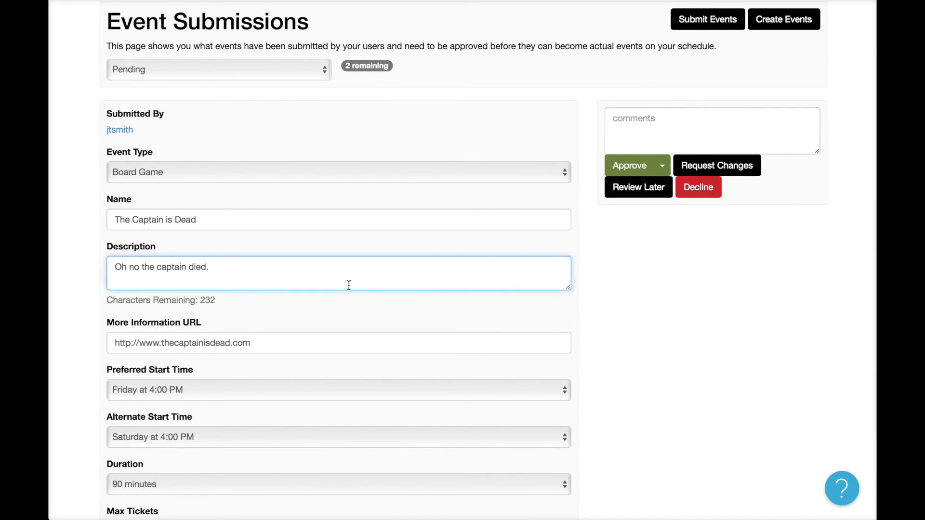
Comment 'Please provide a better description.' and request changes from the submitter.
click(691, 127)
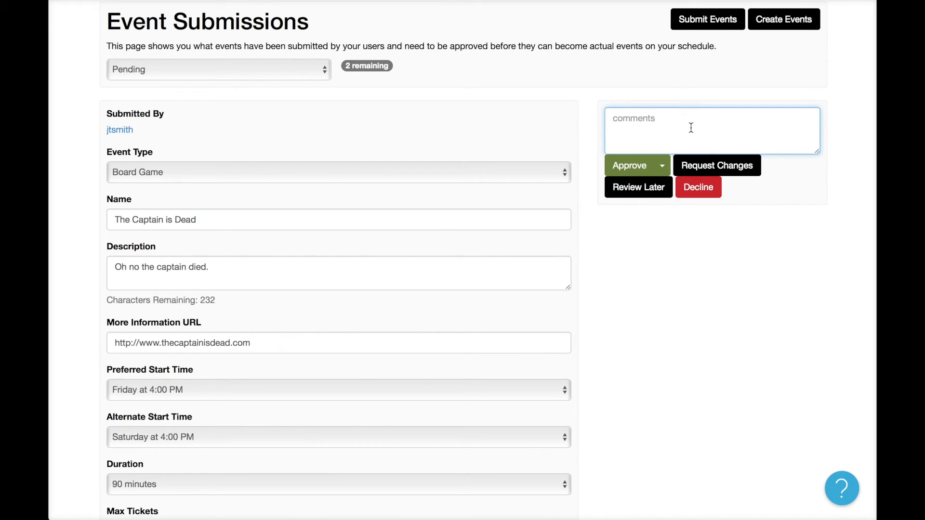
text(Please provide a better description.)
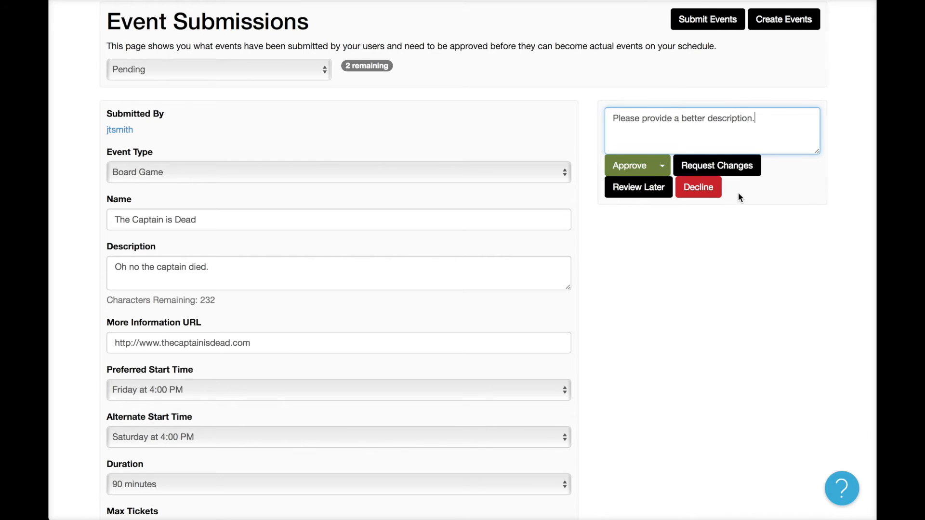
click(747, 164)
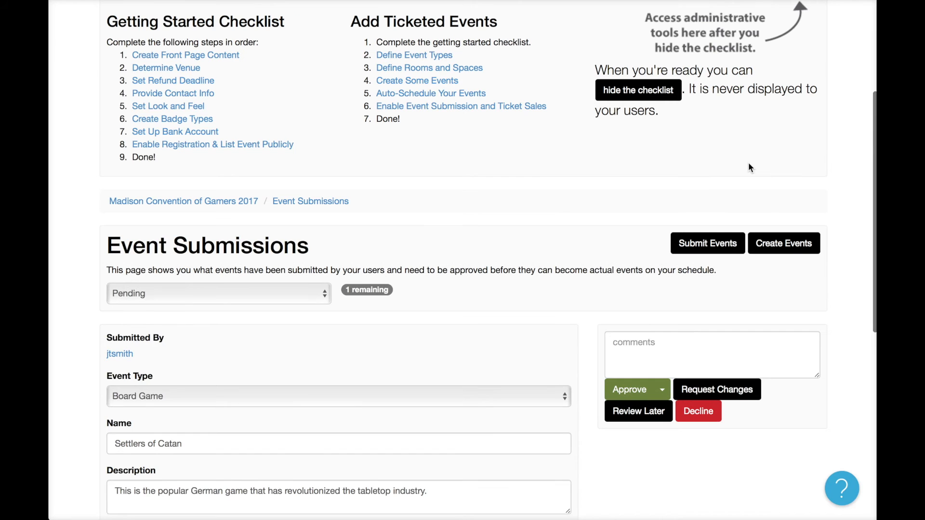
Look through the Settlers of Catan submission and mark it Review Later.
scroll(607, 346, down, 3)
scroll(602, 357, down, 2)
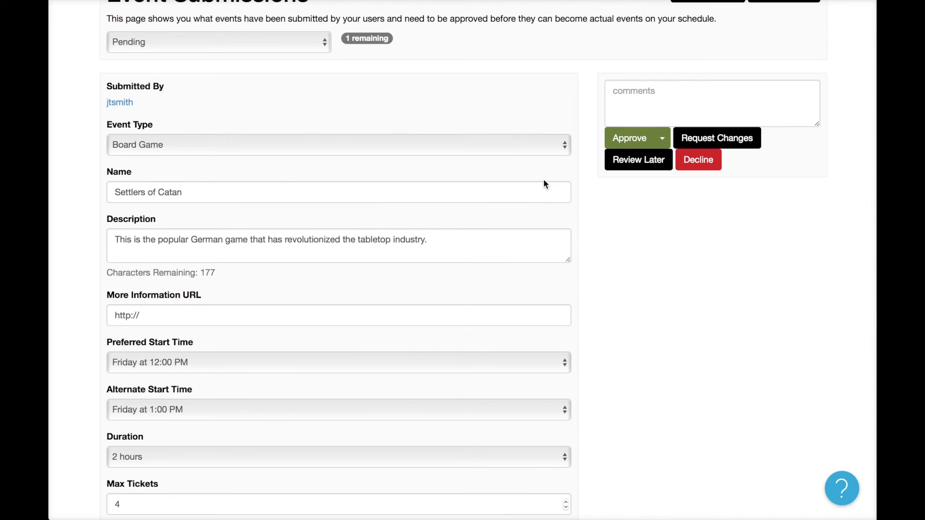
click(663, 111)
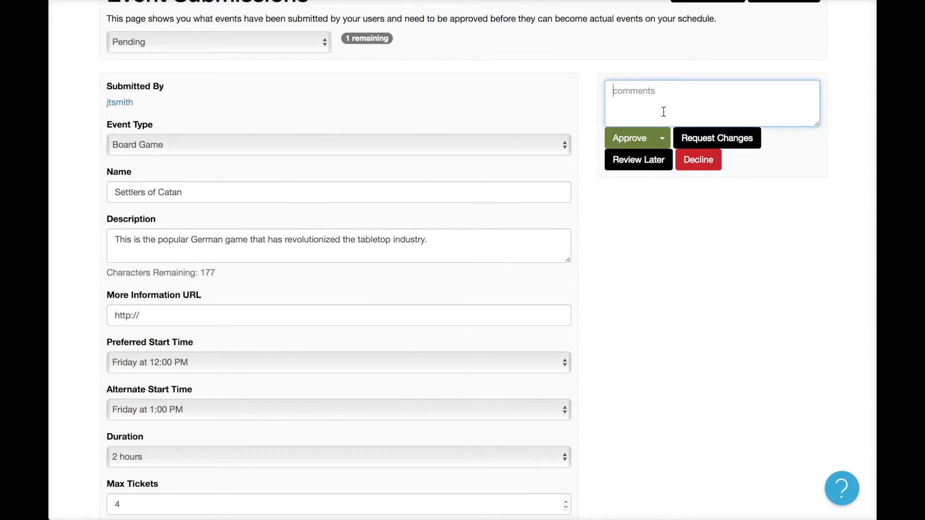
click(645, 164)
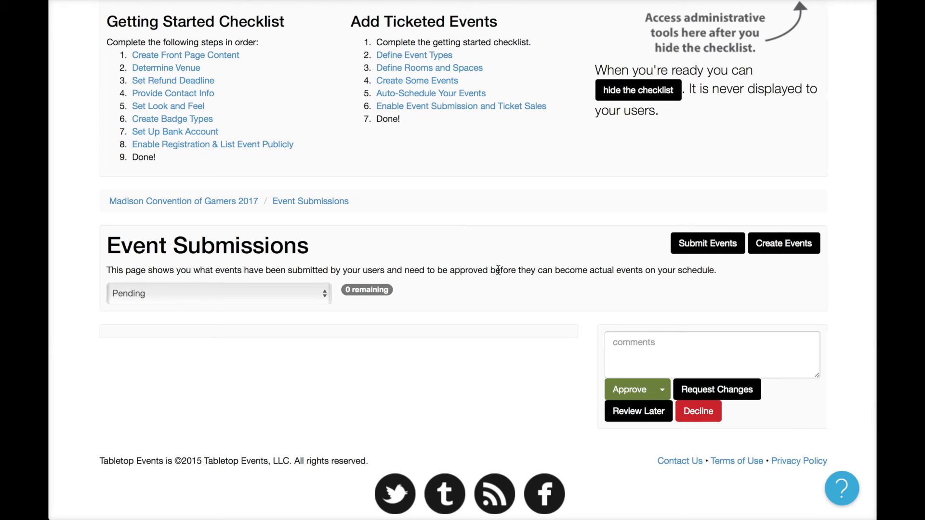
Go to Events > Submit Events and edit The Captain is Dead, marked Changes Requested.
scroll(359, 199, up, 1)
scroll(359, 202, up, 3)
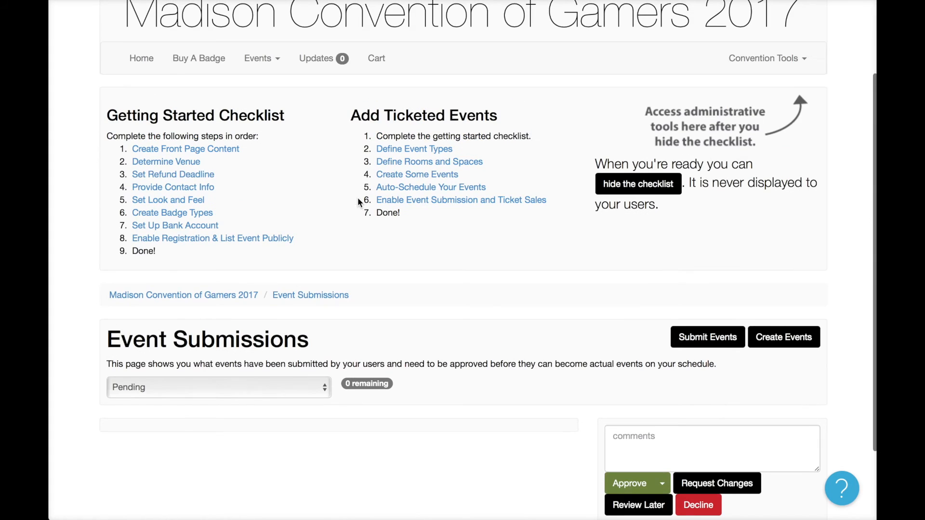
click(264, 69)
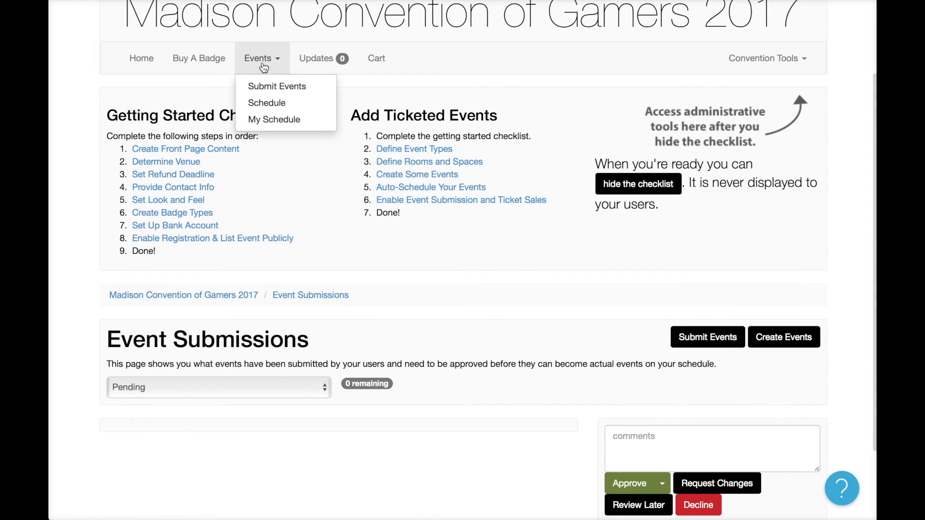
click(282, 90)
scroll(478, 397, down, 3)
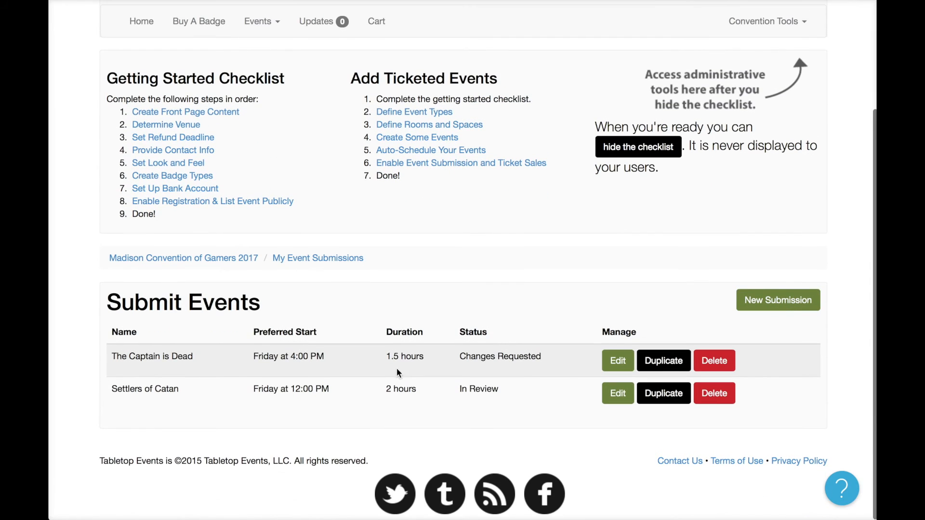
drag(461, 355, 519, 399)
click(451, 388)
click(610, 361)
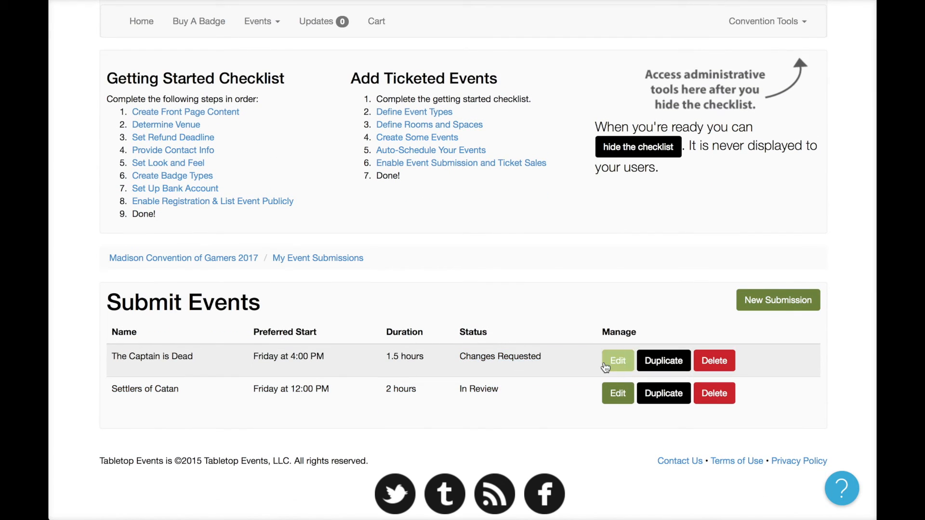
scroll(525, 378, down, 4)
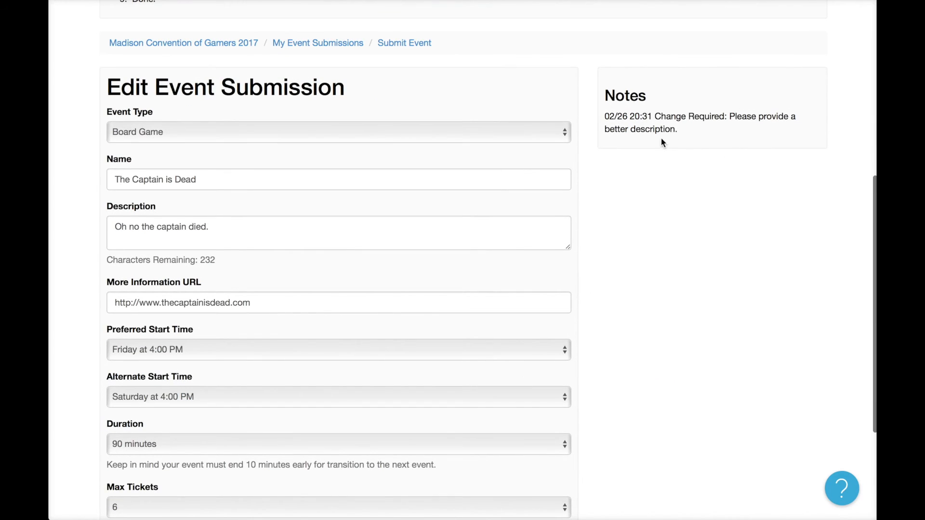
Replace the description with 'The last 10 minutes of your favorite space opera, except the captain is dead.' and update.
click(303, 240)
key(super+a)
text(The last 1)
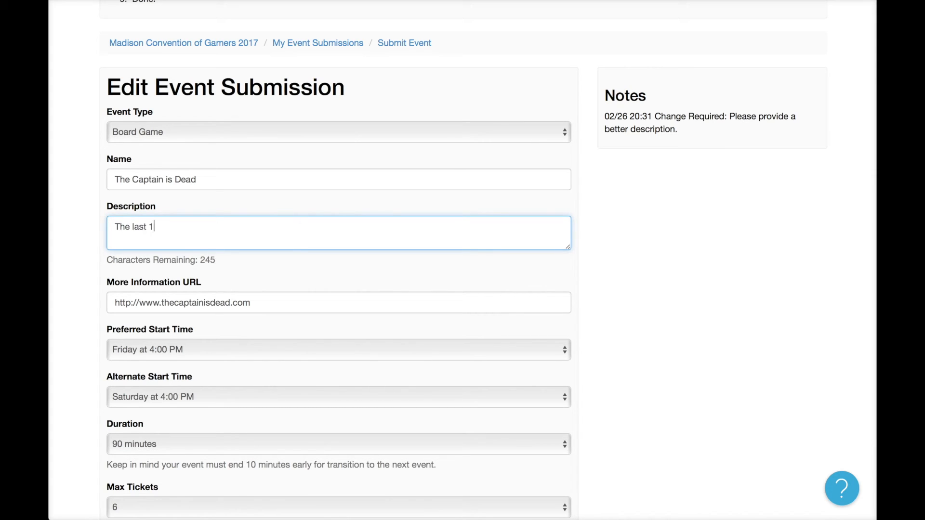
text(0 minutes of your favorite )
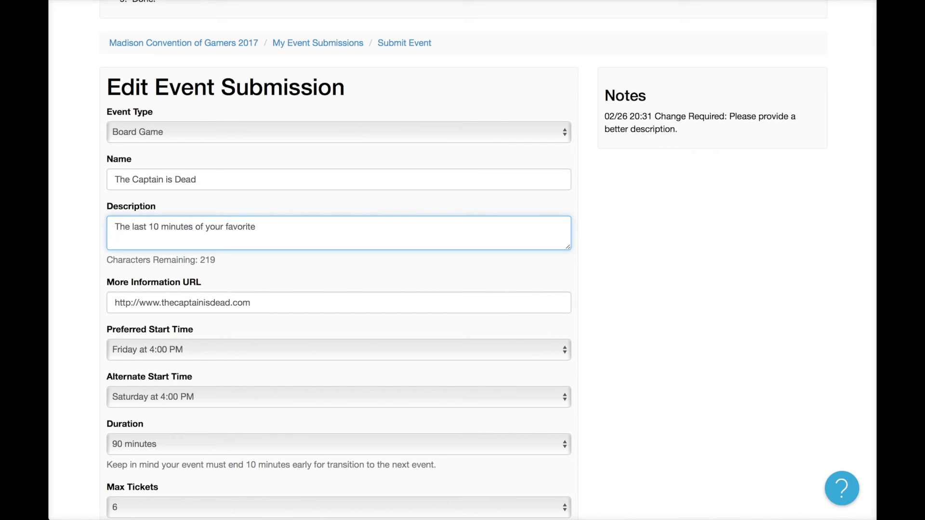
text(space operat)
key(BackSpace)
text(, except the)
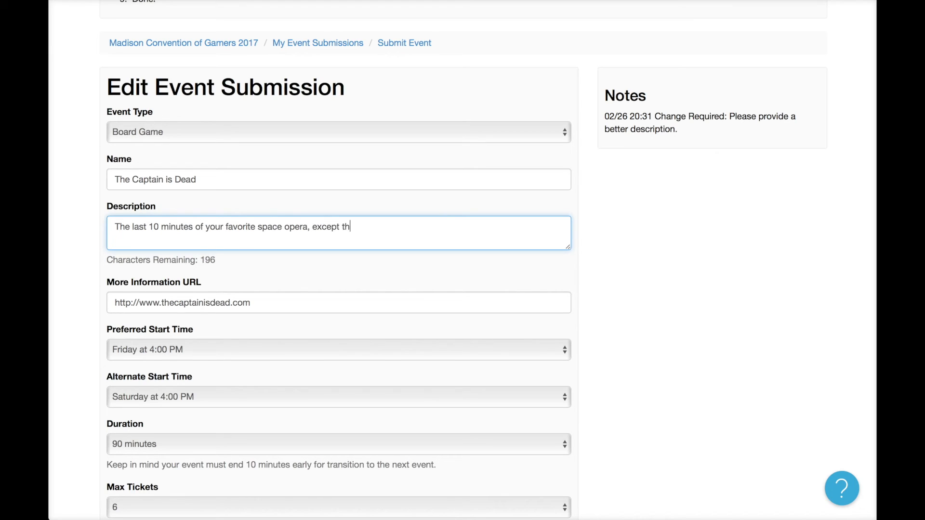
key(BackSpace)
key(BackSpace)
key(BackSpace)
text(he captain is dead.)
scroll(441, 293, down, 5)
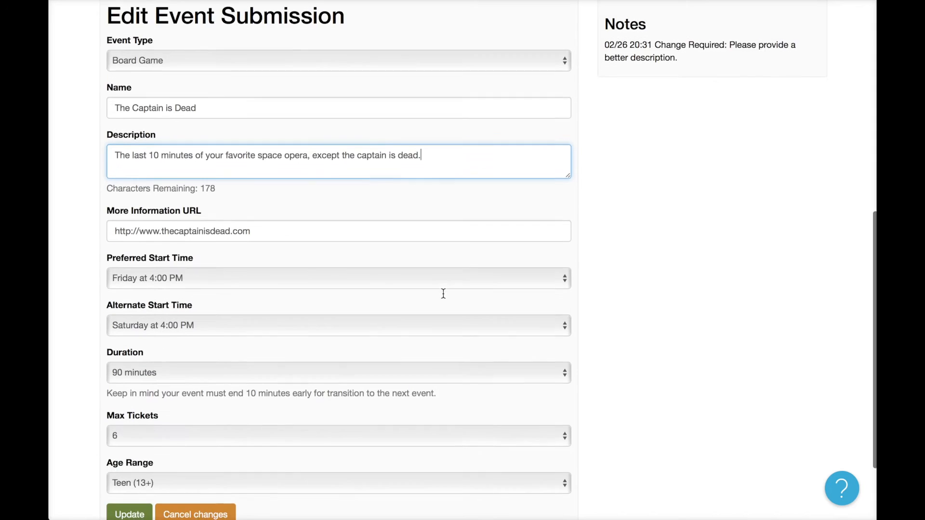
click(128, 463)
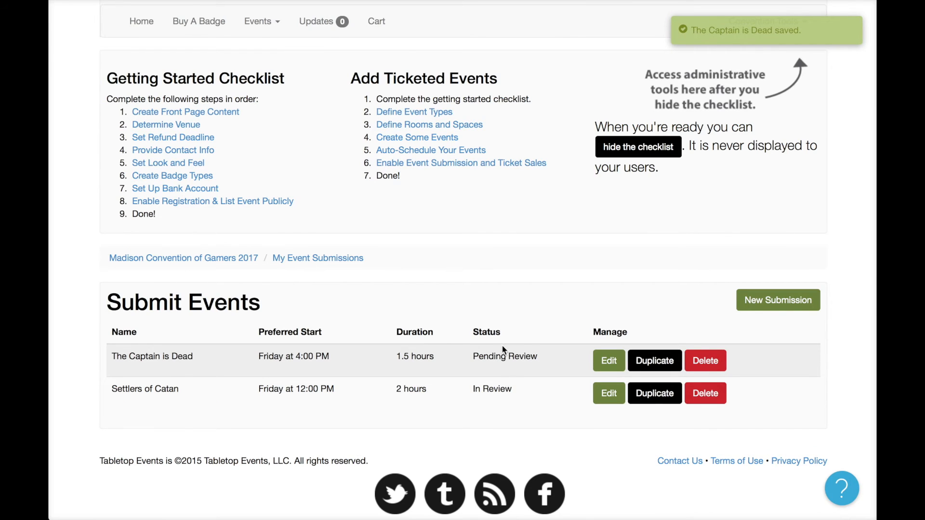
On the submissions review page, change The Captain is Dead's description to mention 'a Star Trek episode'.
scroll(715, 152, up, 3)
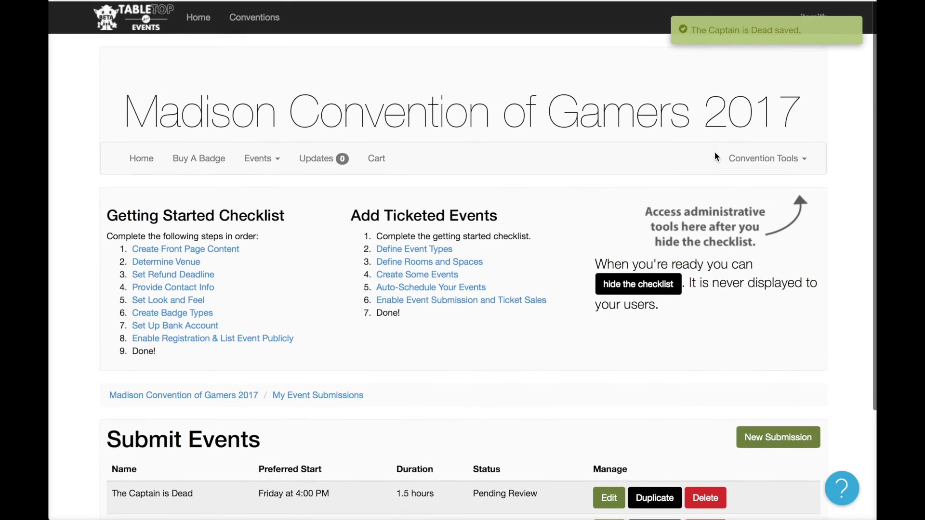
click(766, 158)
click(769, 269)
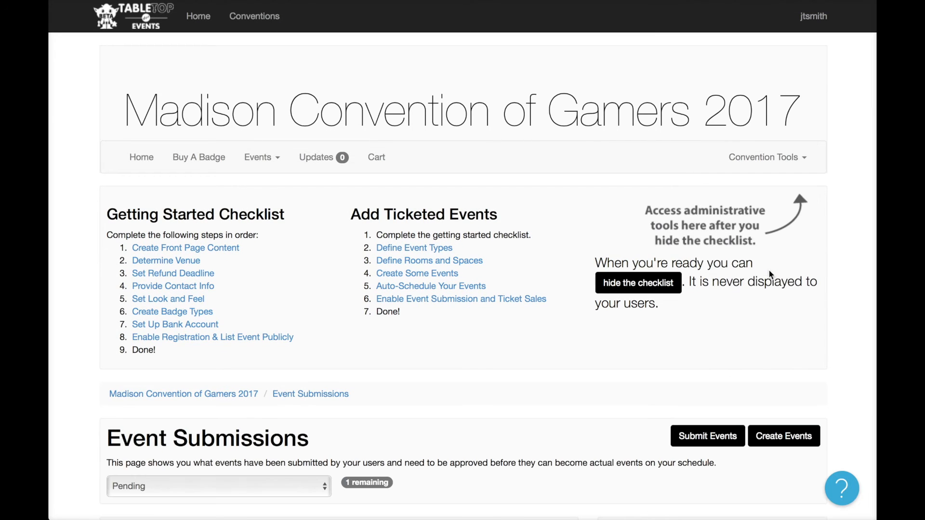
scroll(662, 340, down, 8)
scroll(663, 343, down, 1)
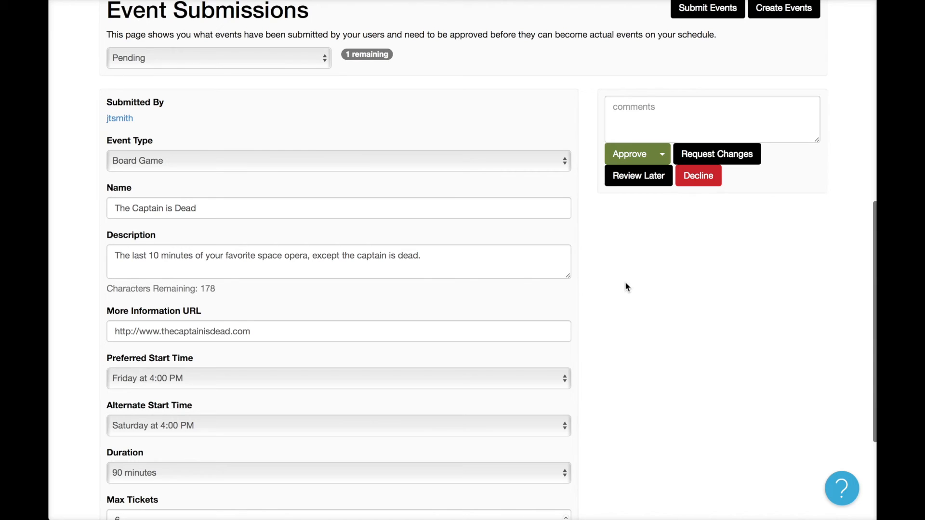
click(260, 255)
drag(263, 255, 308, 255)
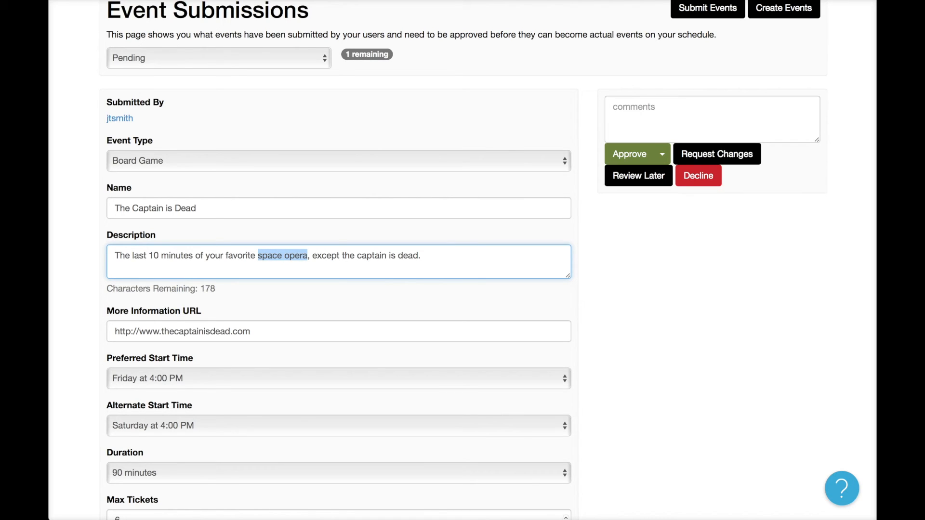
key(BackSpace)
key(BackSpace)
key(BackSpace)
key(BackSpace)
key(BackSpace)
key(BackSpace)
key(BackSpace)
key(BackSpace)
key(BackSpace)
key(BackSpace)
key(BackSpace)
key(BackSpace)
key(BackSpace)
key(BackSpace)
key(BackSpace)
text(a Star Trek episode)
click(706, 344)
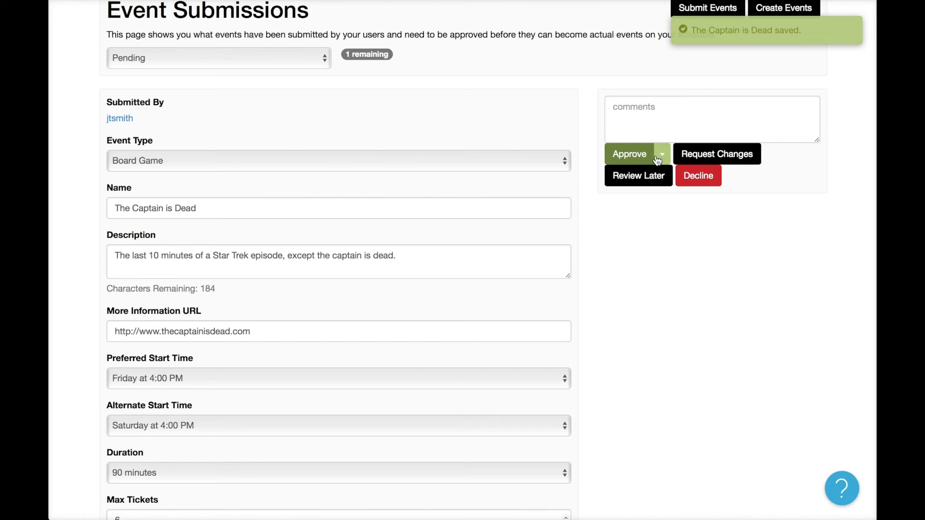
Approve The Captain is Dead with High Priority.
click(625, 160)
click(662, 154)
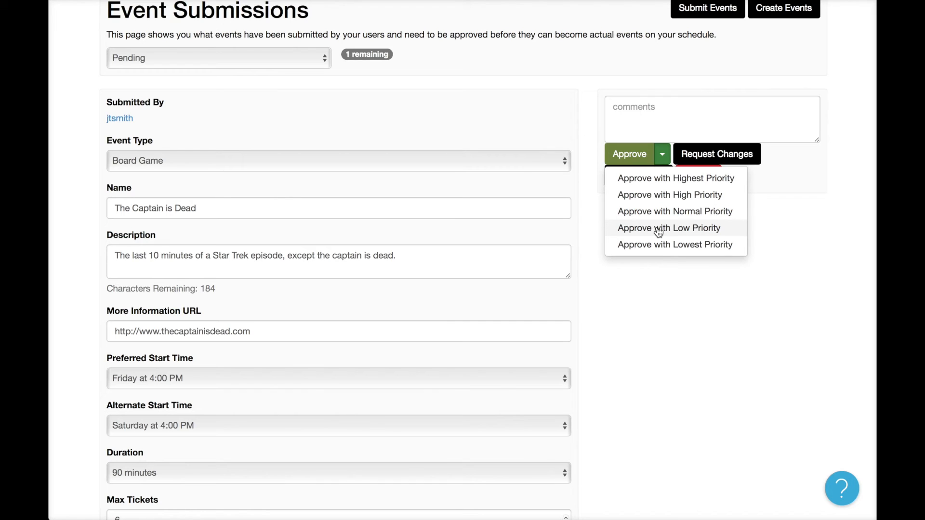
click(691, 197)
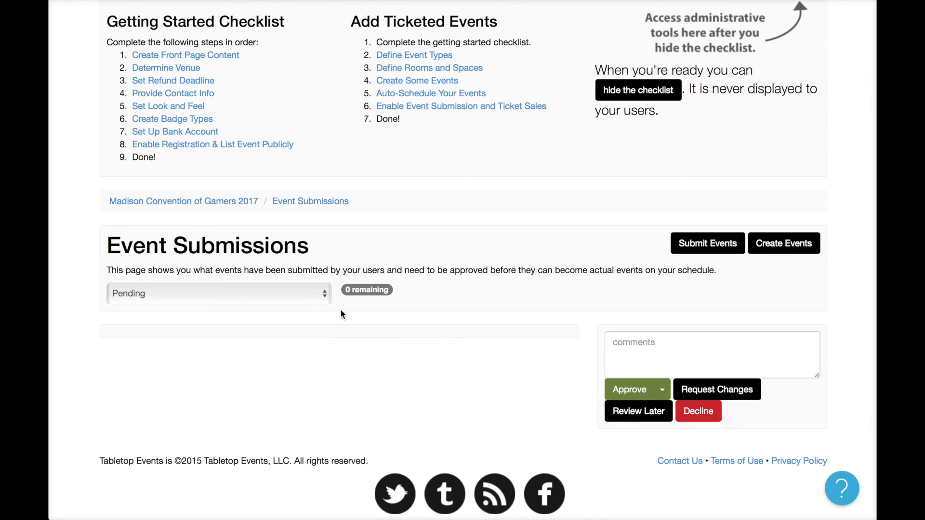
Filter submissions to In Review and approve Settlers of Catan with Lowest Priority.
click(289, 292)
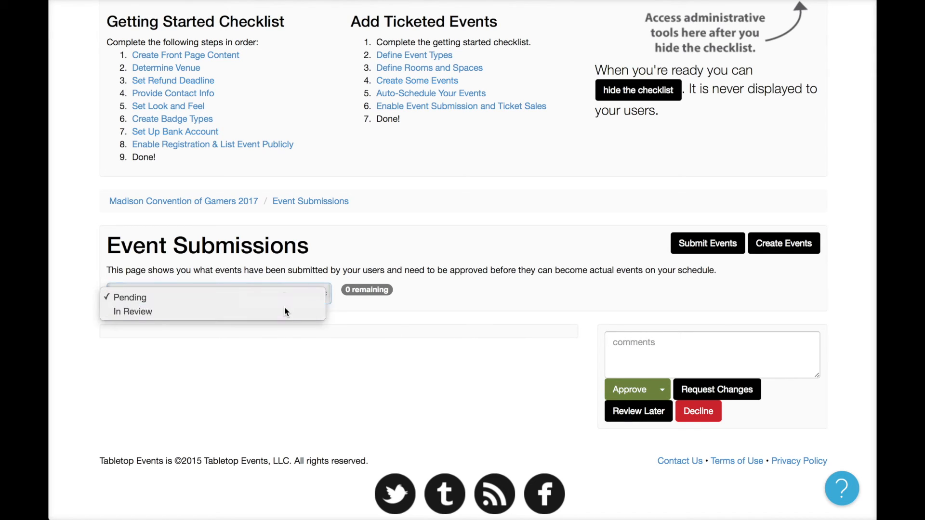
click(285, 311)
scroll(339, 371, down, 10)
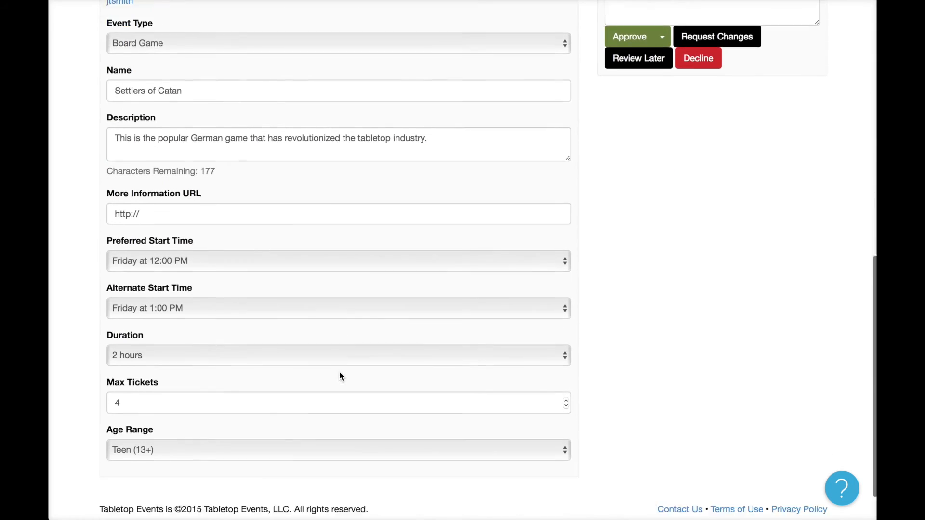
scroll(340, 372, up, 3)
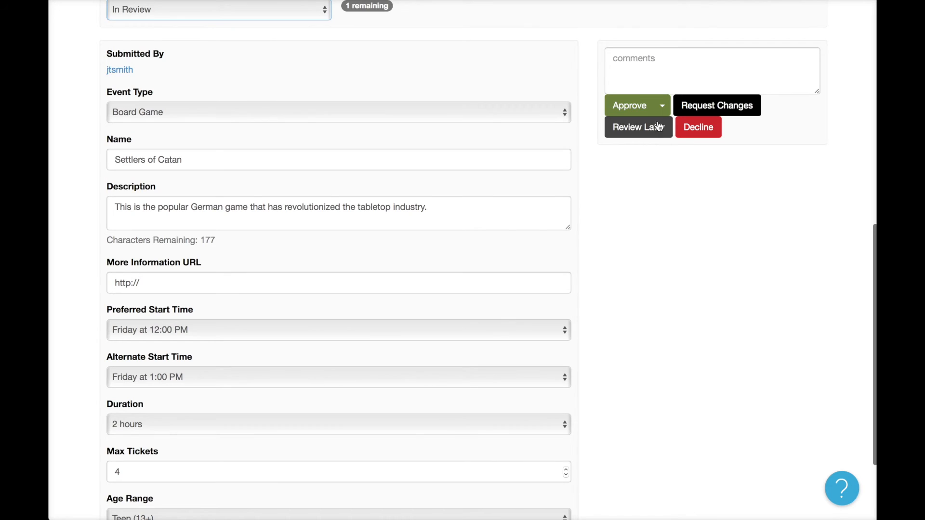
click(663, 108)
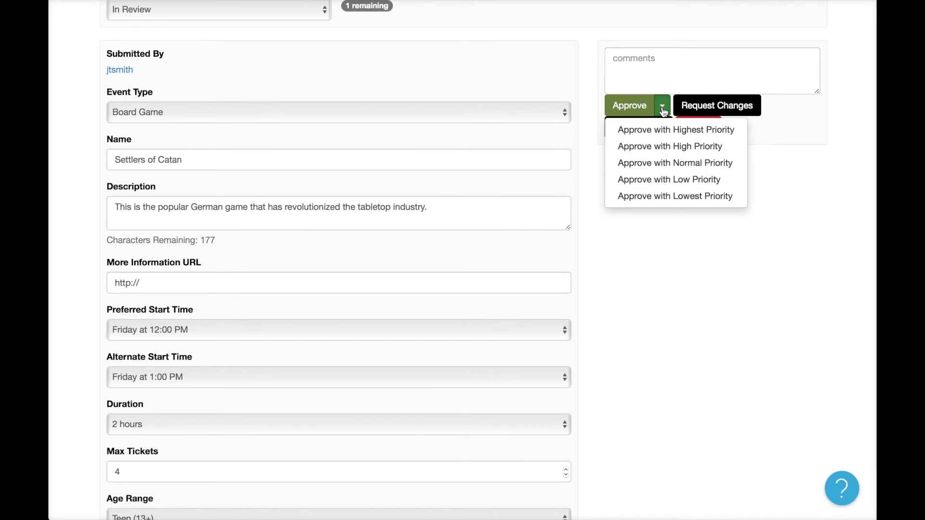
click(667, 199)
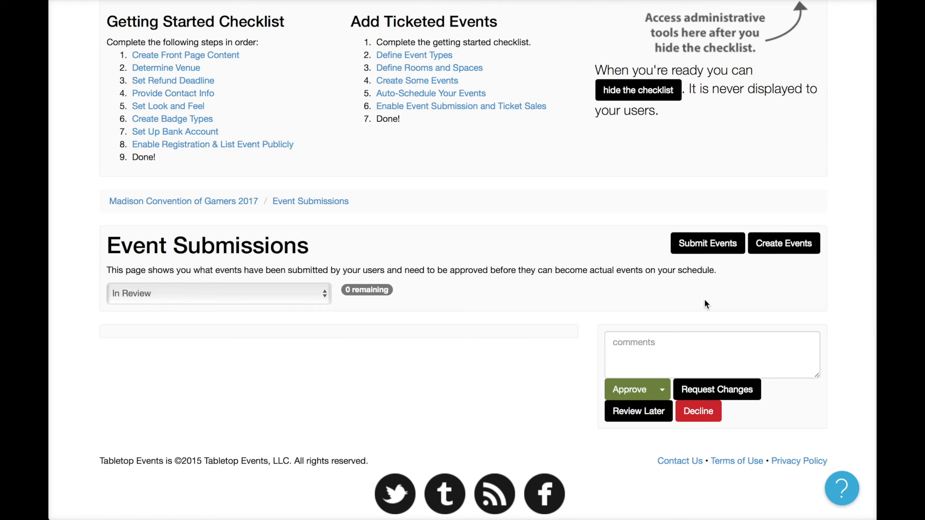
From Convention Tools, go to the Madison Convention of Gamers 2017 Events list and run Auto-Schedule Events.
scroll(717, 169, up, 3)
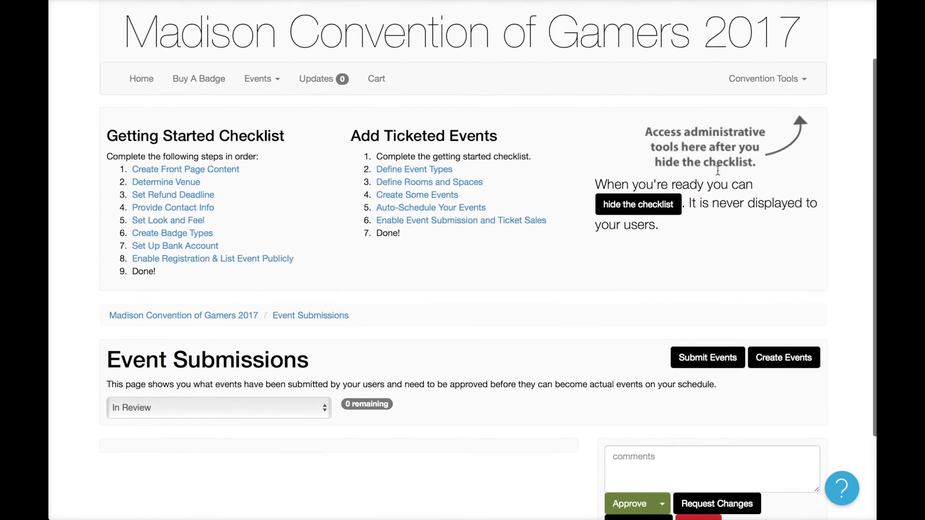
click(791, 108)
click(787, 240)
scroll(735, 321, down, 5)
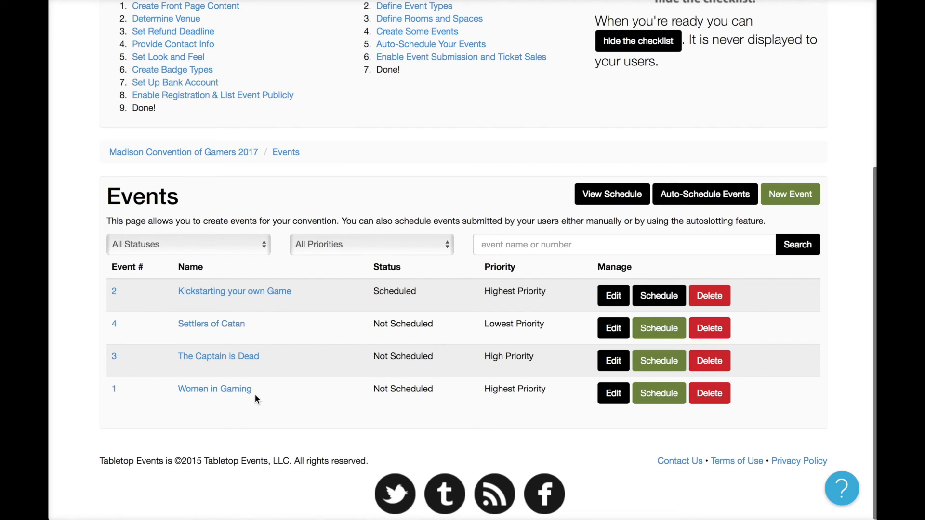
drag(366, 381, 428, 385)
click(427, 384)
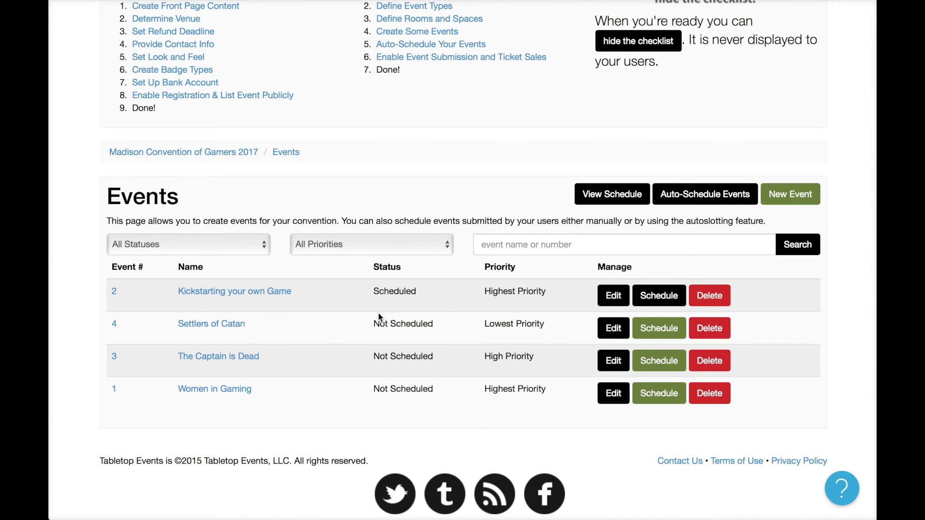
click(695, 206)
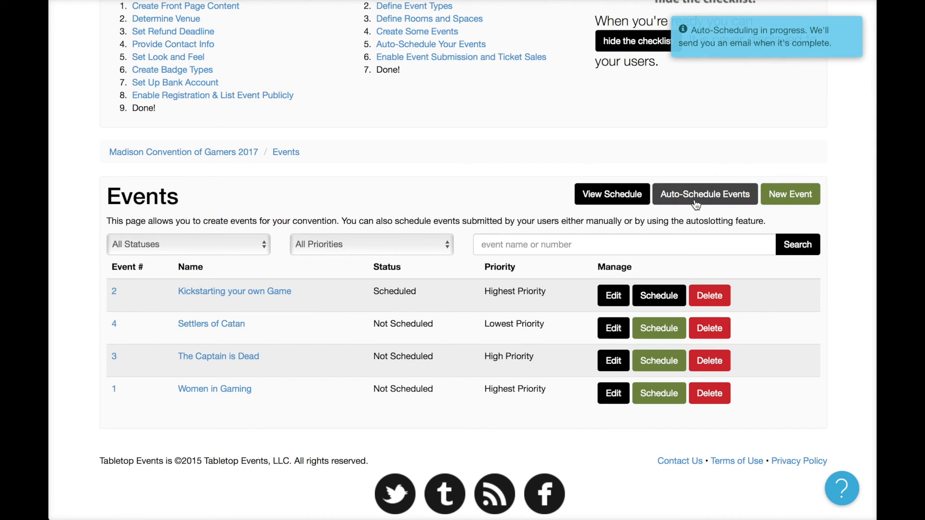
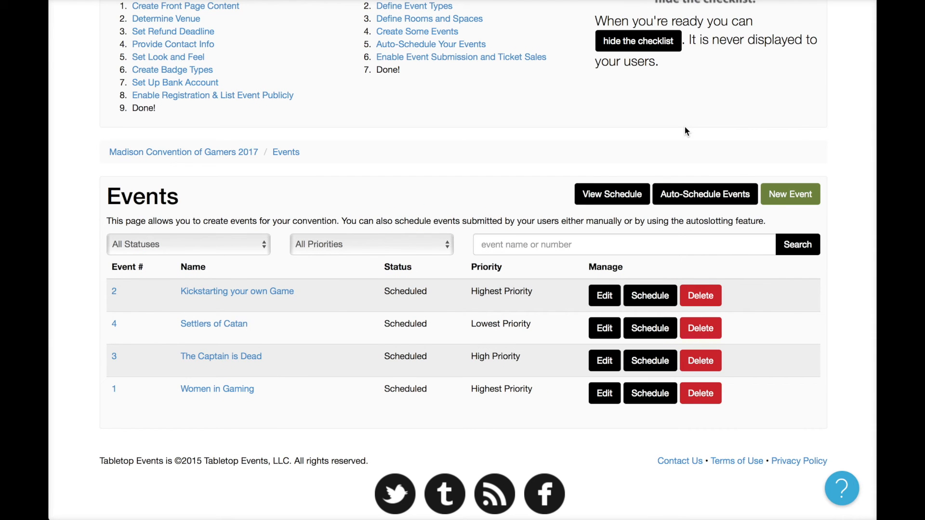
Open the public Schedule of Events, which lists four Friday events with Buy options.
scroll(404, 344, down, 1)
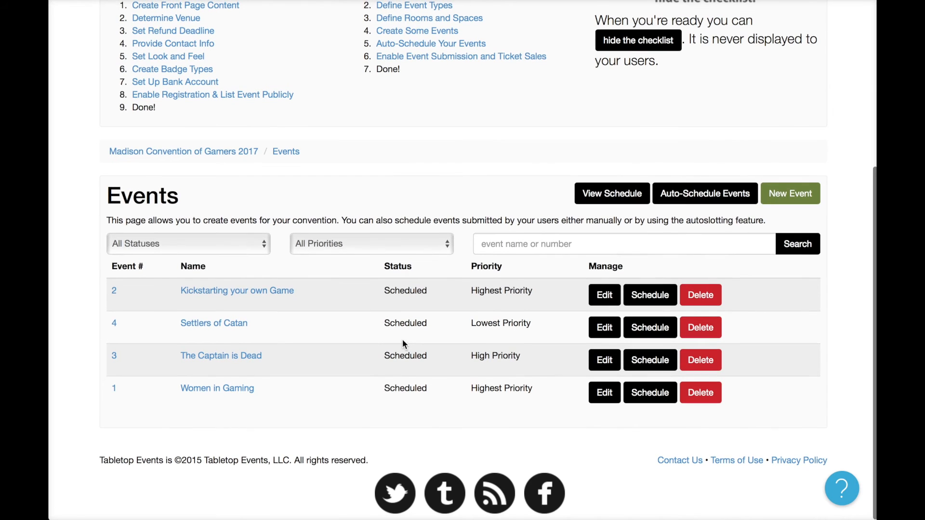
scroll(400, 303, up, 5)
click(259, 157)
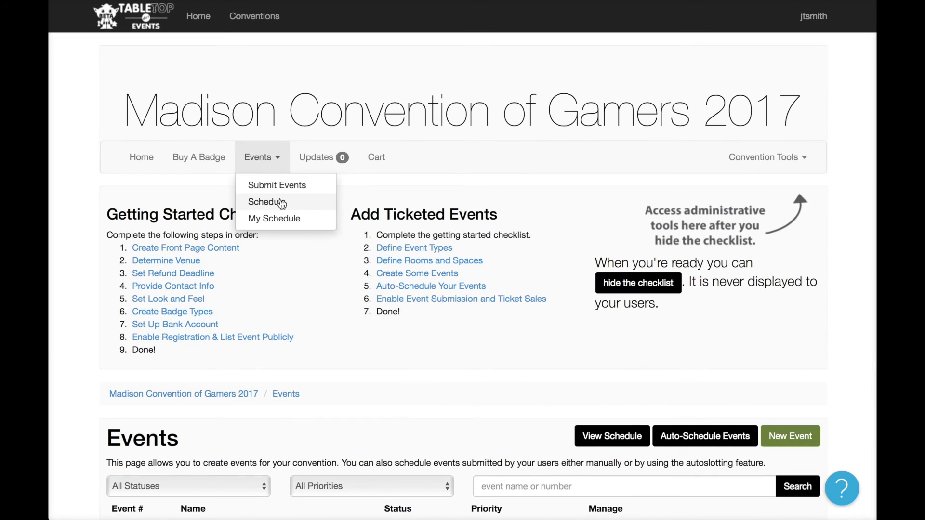
click(282, 202)
scroll(366, 301, down, 6)
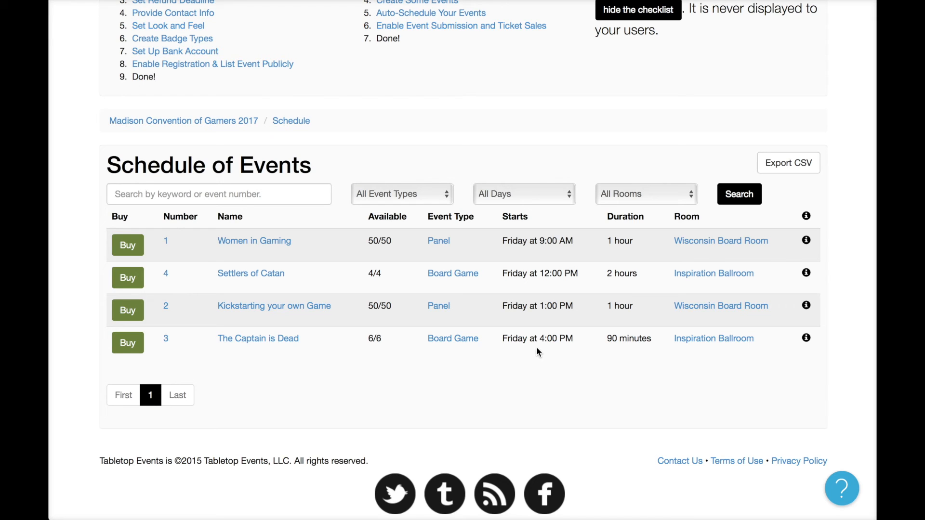
scroll(538, 352, up, 5)
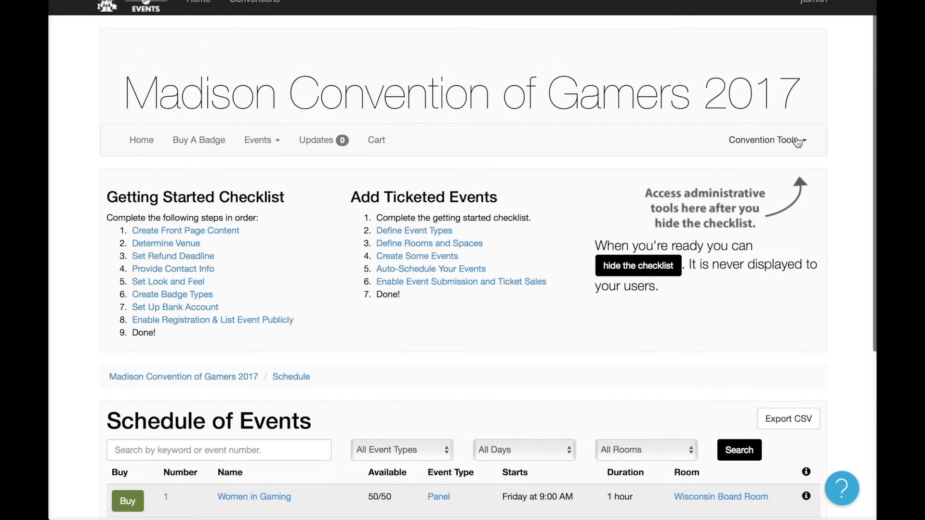
From the Events list, open scheduling for Women in Gaming and remove its Friday 9:00 AM slot.
click(742, 140)
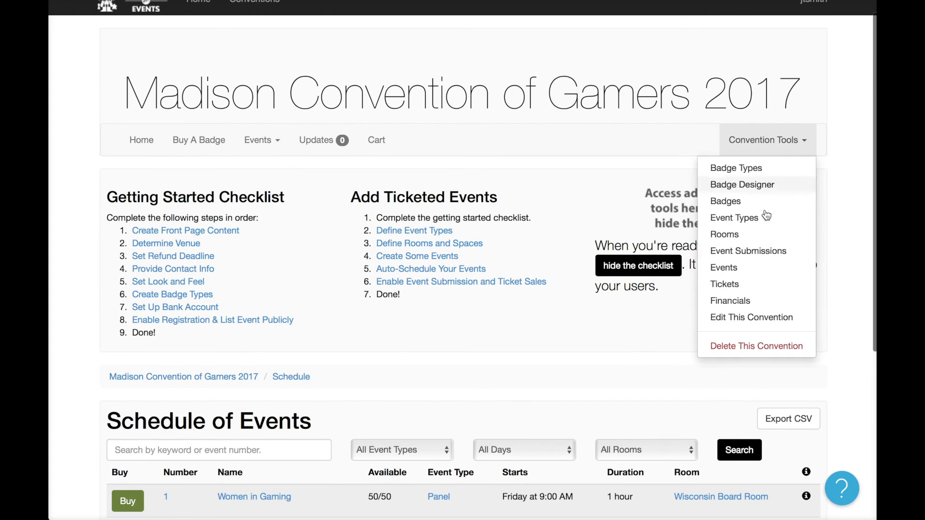
click(768, 268)
scroll(674, 312, down, 5)
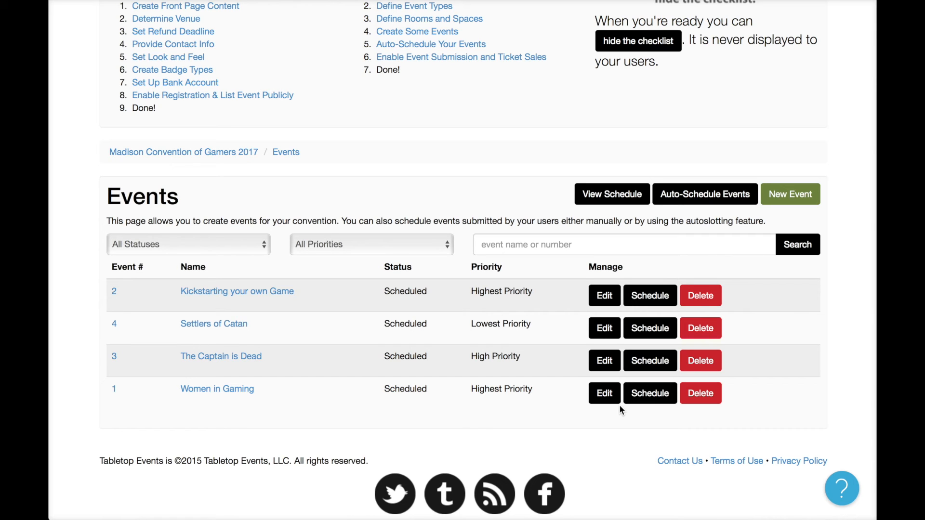
click(650, 394)
scroll(598, 424, down, 5)
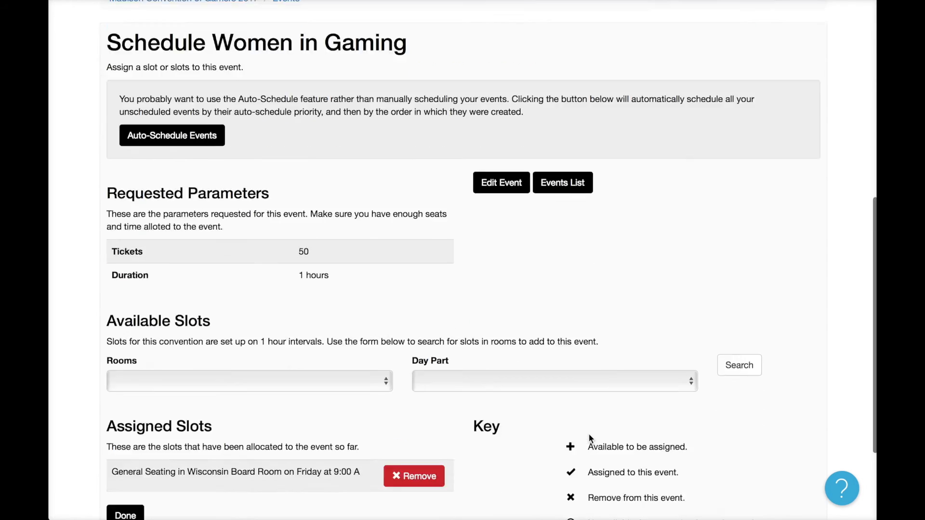
click(421, 344)
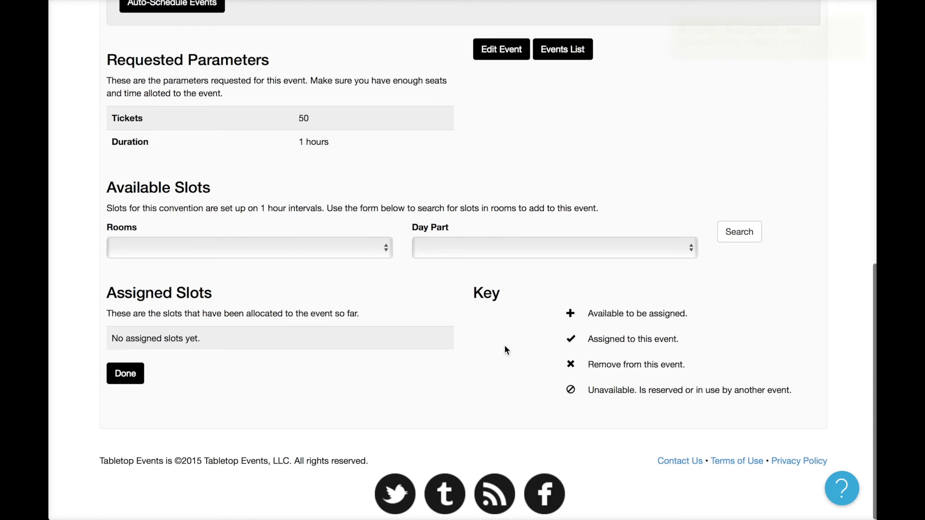
Assign Women in Gaming to the Wisconsin Board Room on Saturday at 10:00 AM.
scroll(505, 344, up, 2)
scroll(506, 345, up, 2)
click(332, 357)
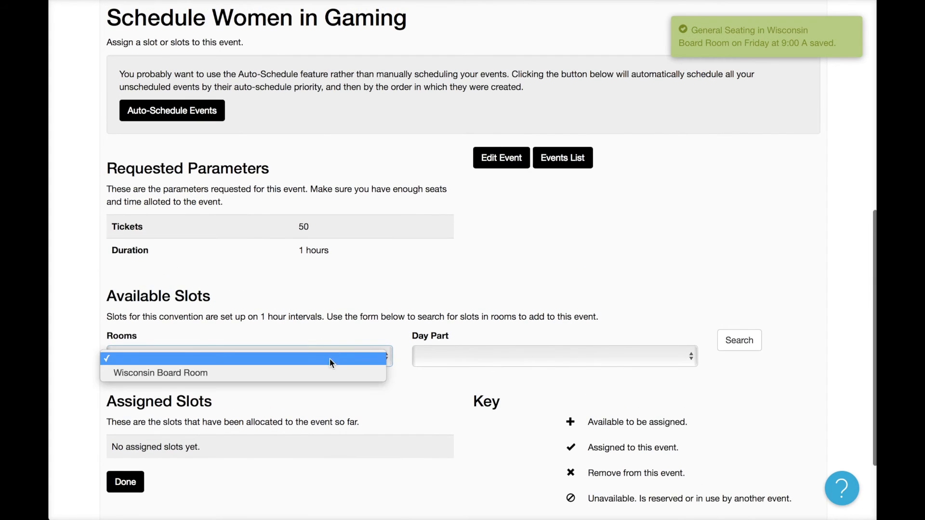
click(335, 372)
click(481, 355)
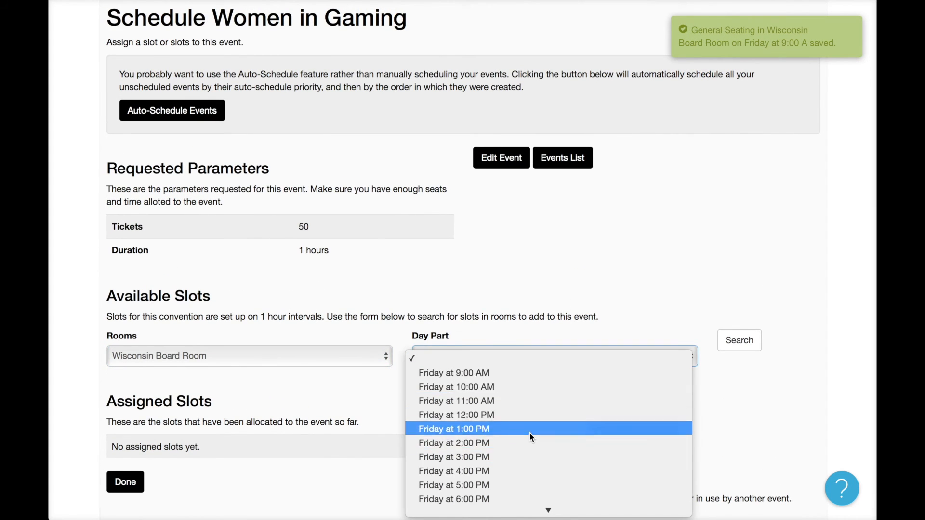
scroll(530, 432, down, 5)
scroll(530, 433, down, 5)
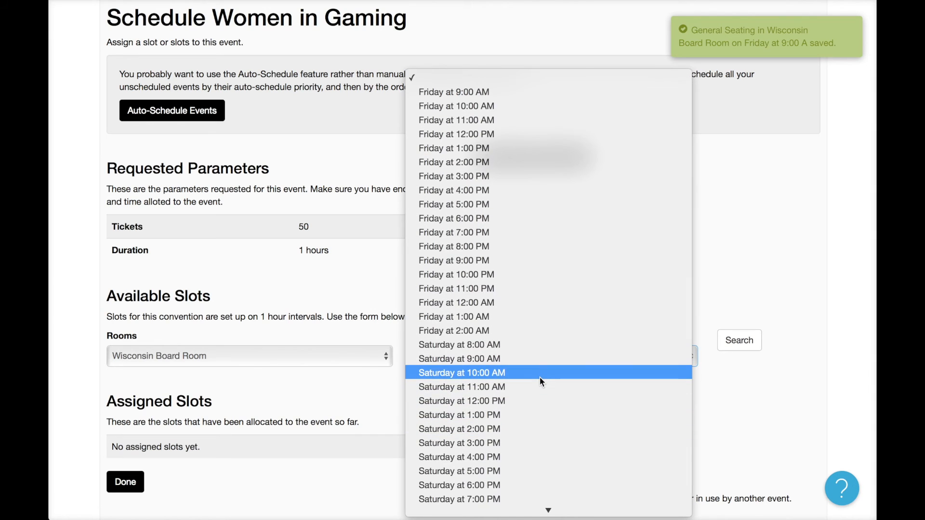
click(542, 374)
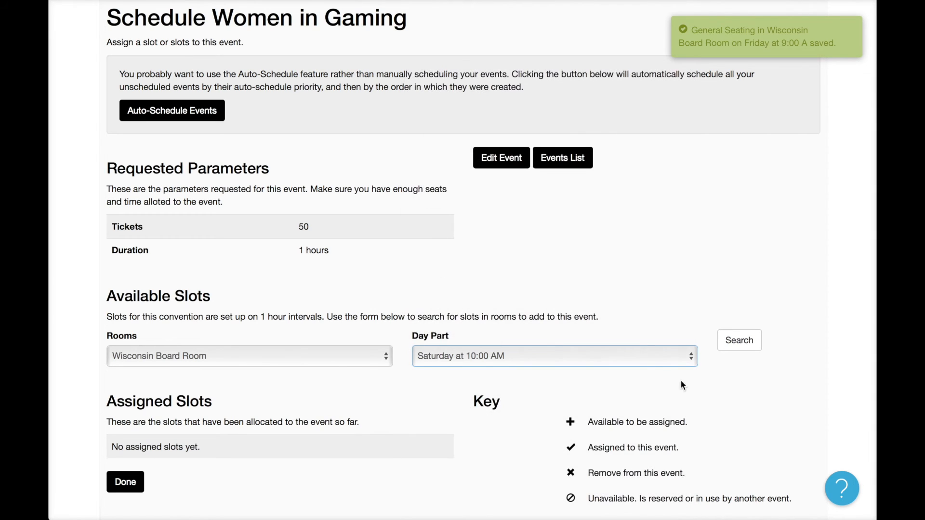
click(739, 343)
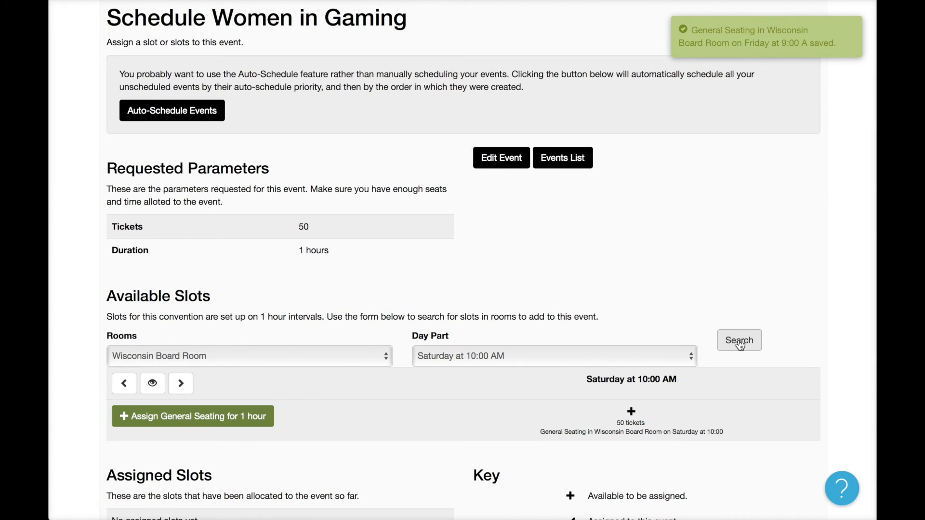
click(252, 421)
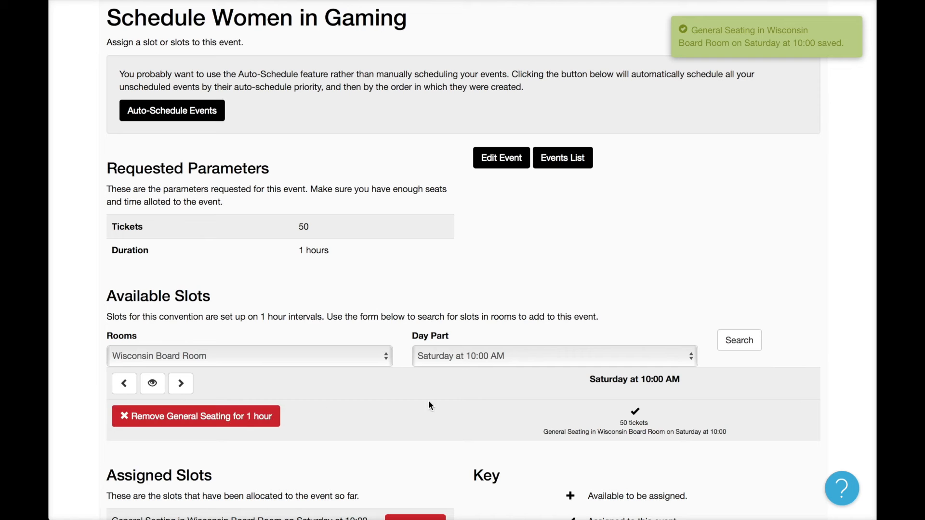
scroll(625, 264, up, 3)
scroll(625, 267, up, 6)
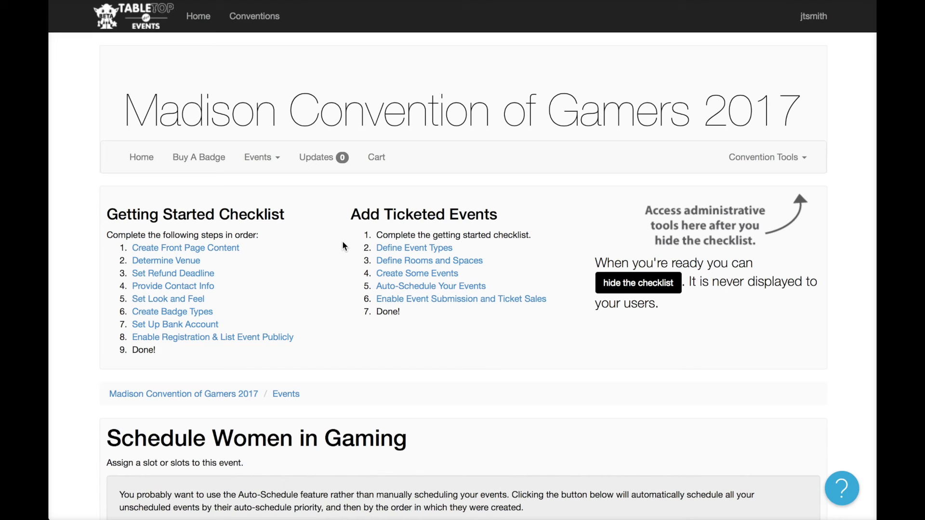
Edit the Very Important Gamer badge type so Early Access For Tickets is Yes.
click(198, 157)
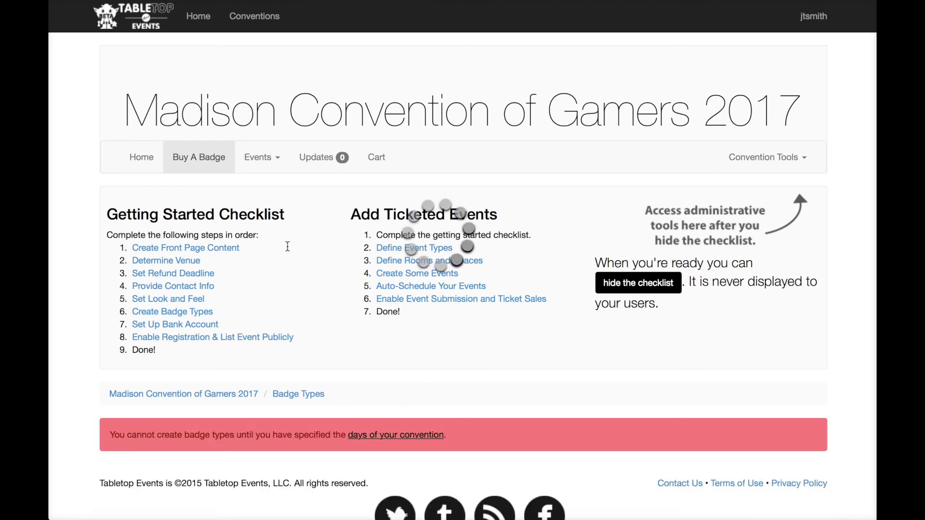
scroll(419, 376, down, 5)
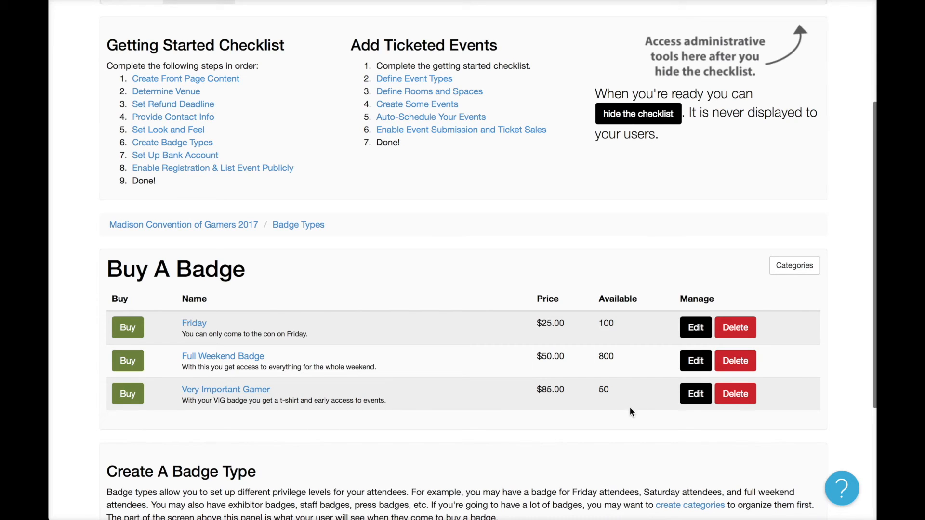
click(690, 396)
scroll(502, 374, down, 15)
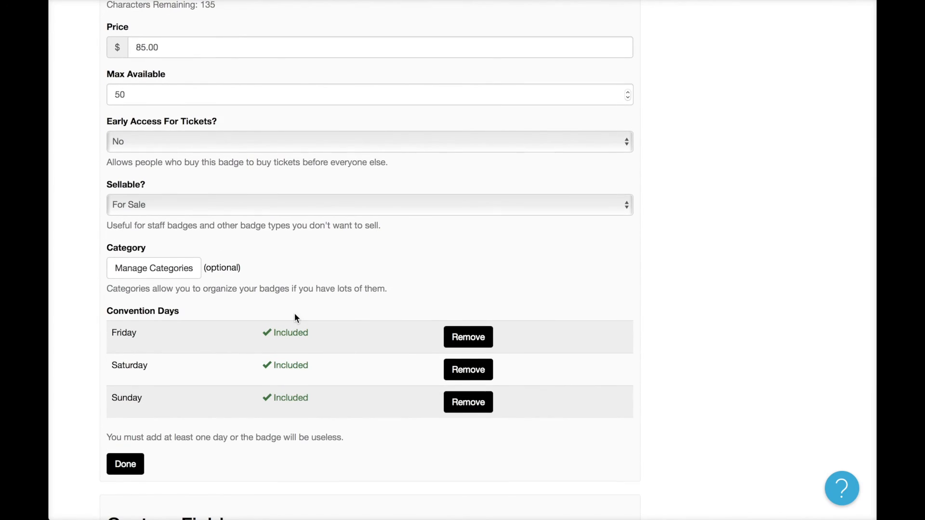
scroll(295, 317, down, 5)
scroll(295, 314, up, 8)
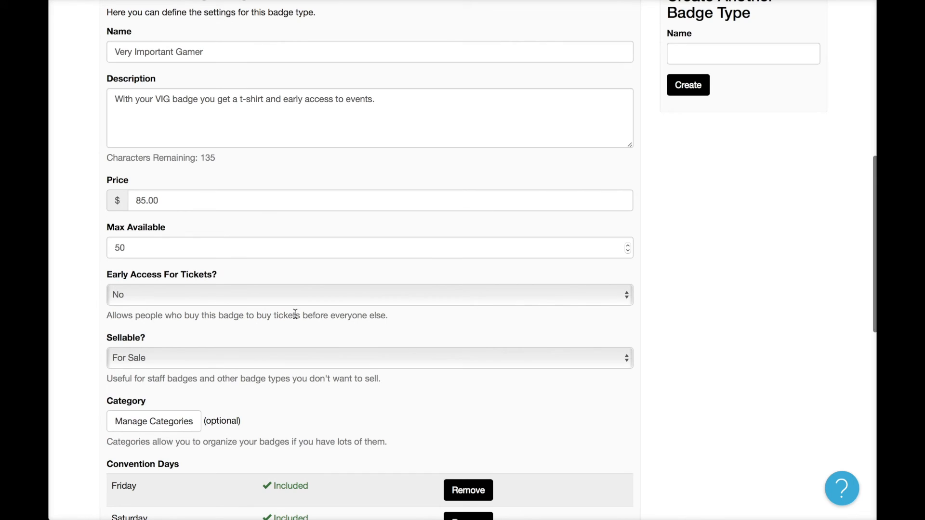
click(248, 290)
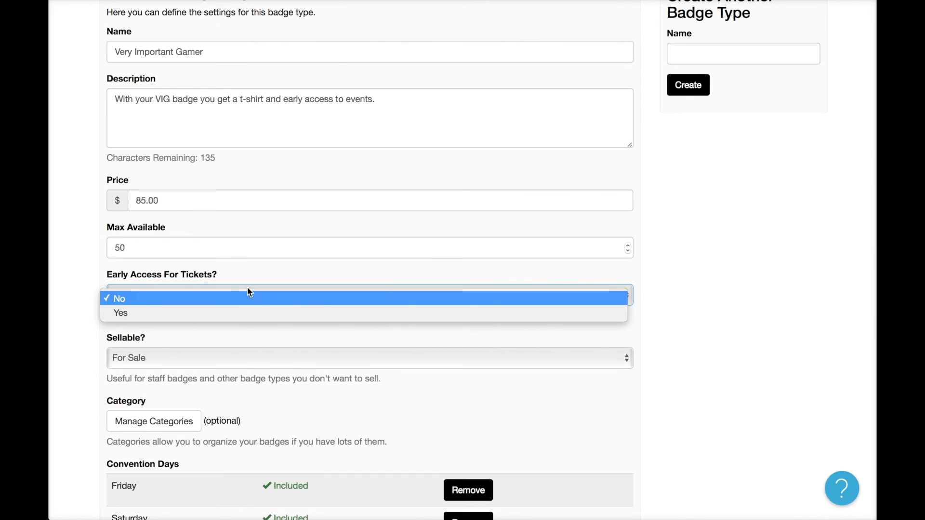
click(247, 314)
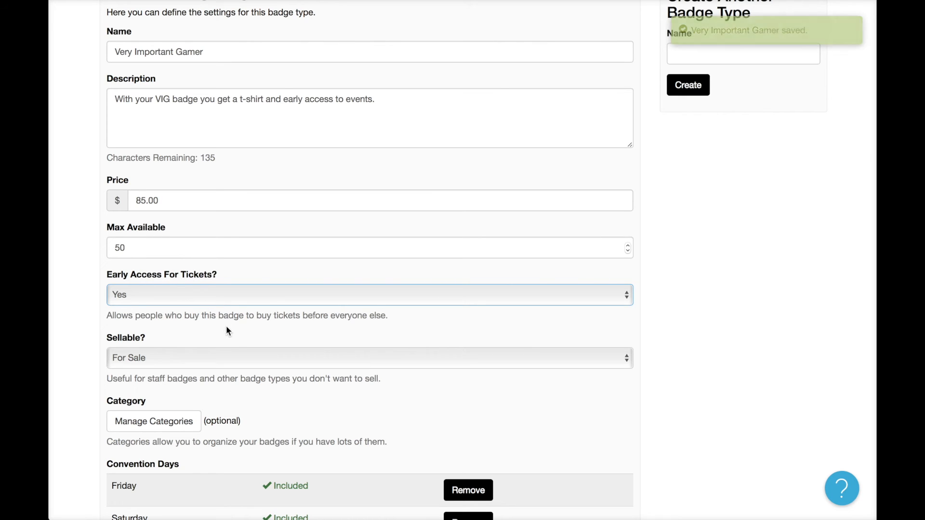
scroll(226, 325, up, 5)
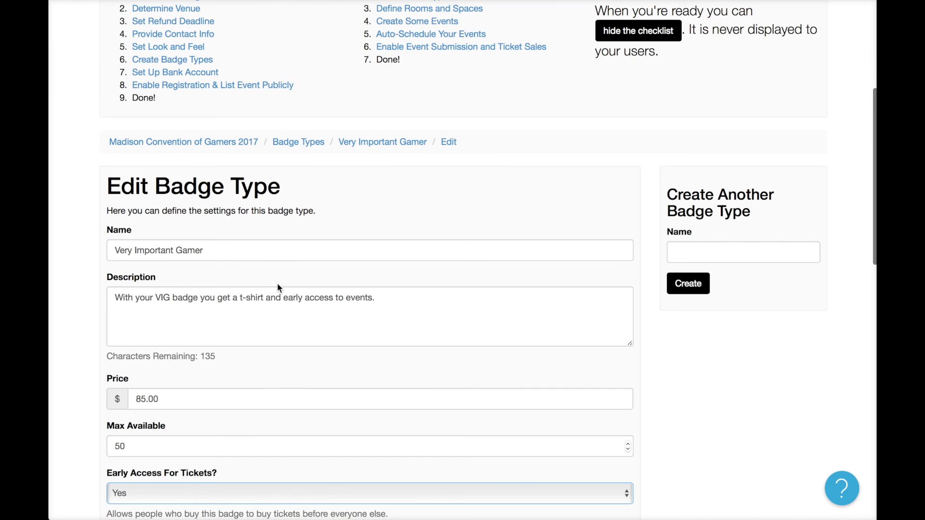
scroll(296, 297, up, 4)
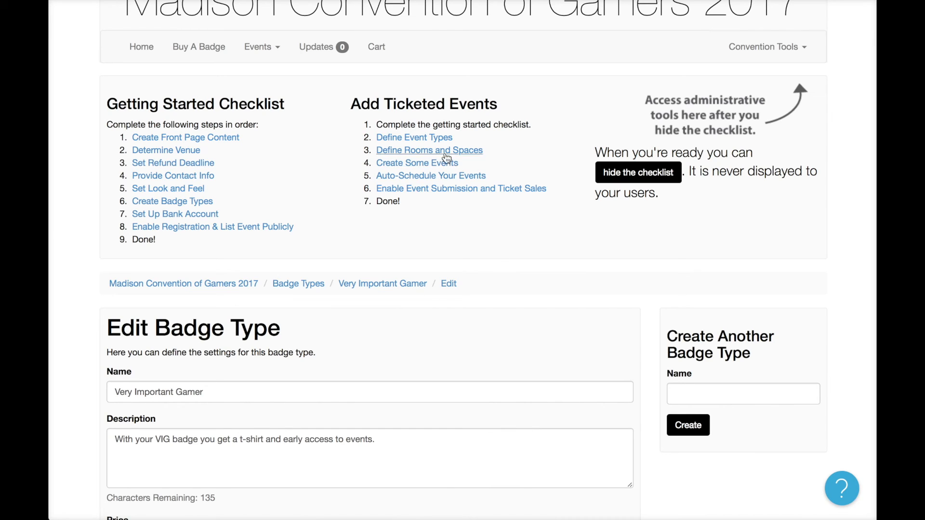
In Settings, open ticket sales for early access badge holders and confirm.
click(455, 195)
scroll(463, 260, down, 4)
scroll(463, 262, down, 1)
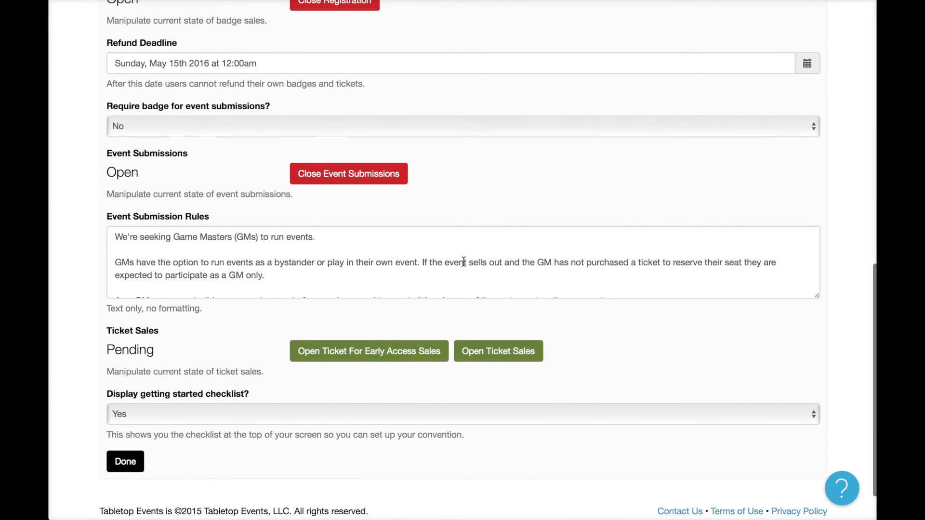
scroll(464, 261, down, 1)
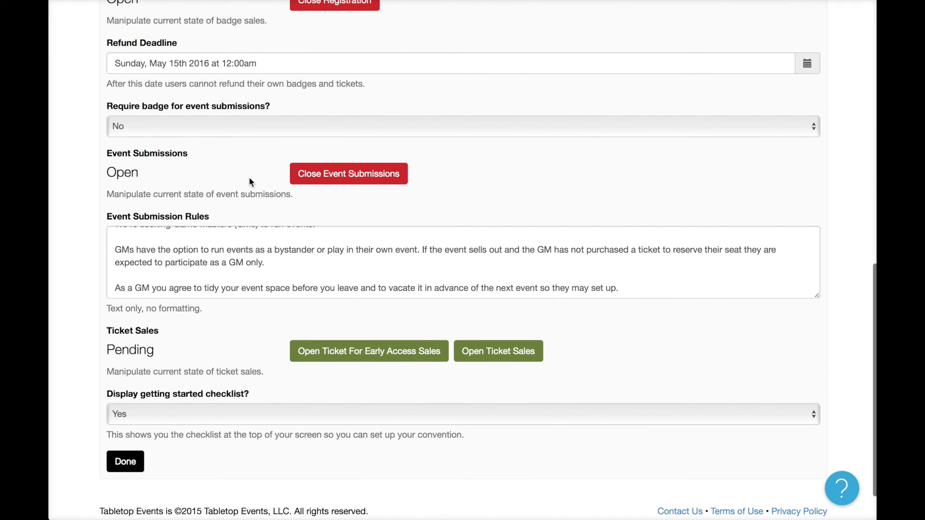
scroll(219, 274, down, 2)
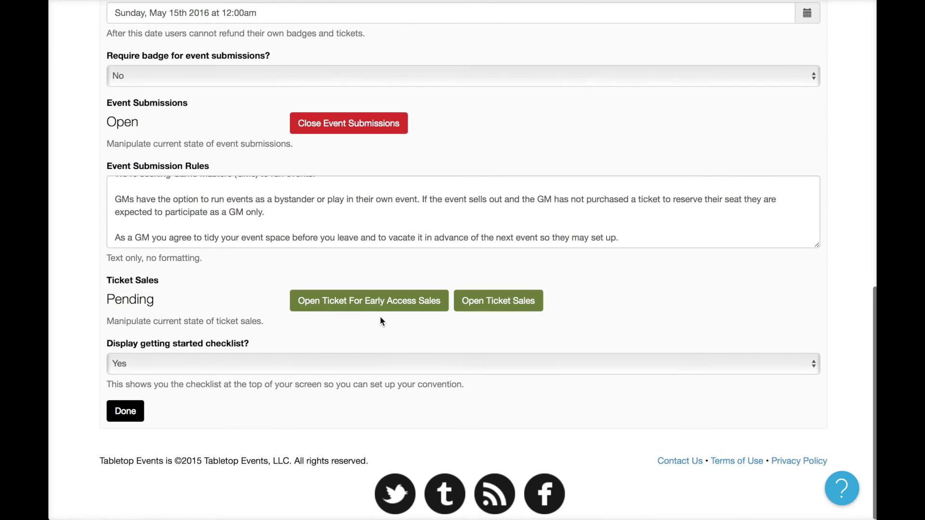
click(433, 306)
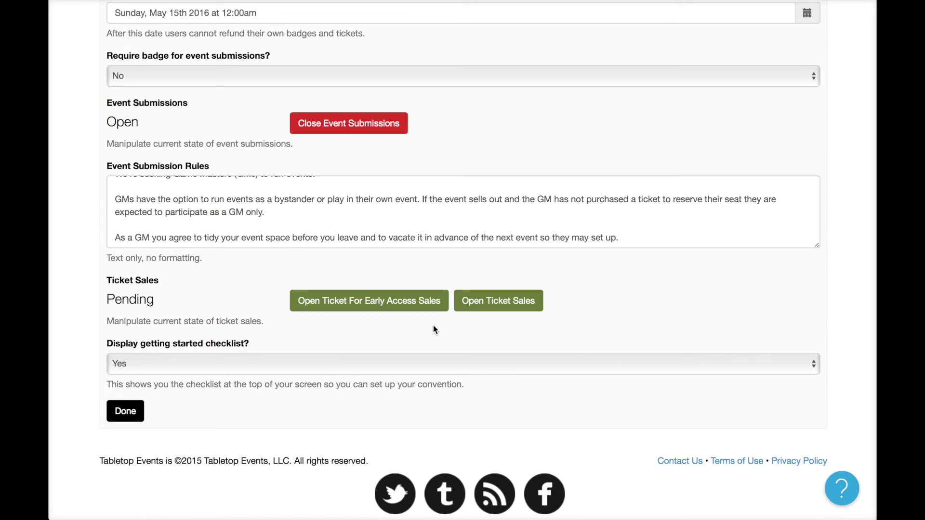
click(403, 306)
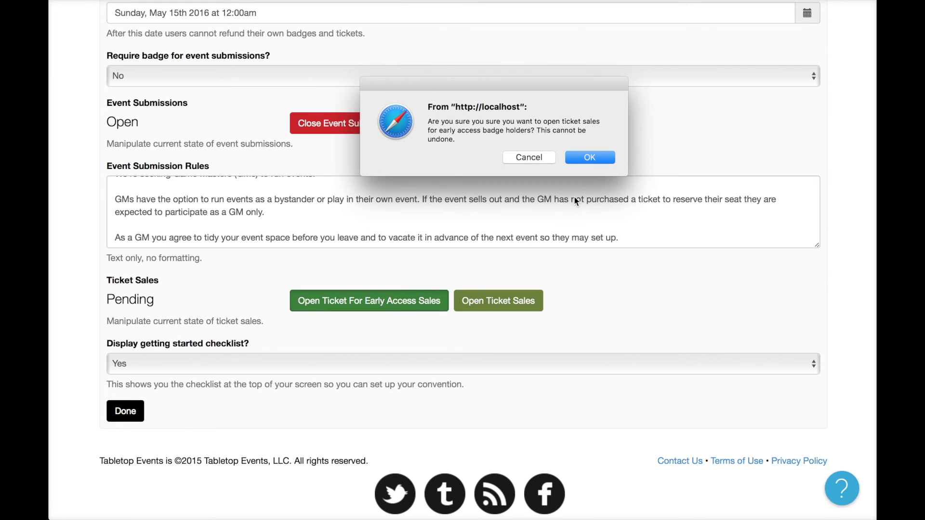
click(595, 162)
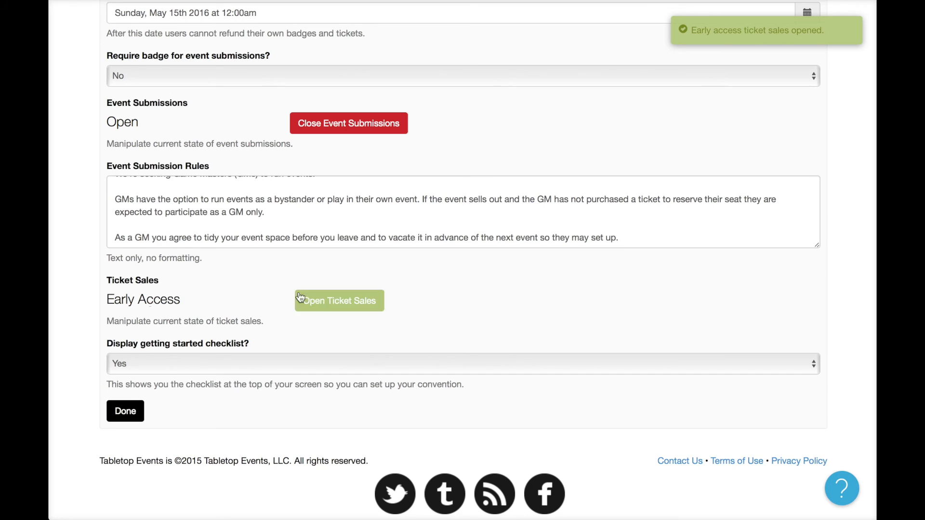
scroll(278, 297, up, 10)
scroll(278, 298, up, 3)
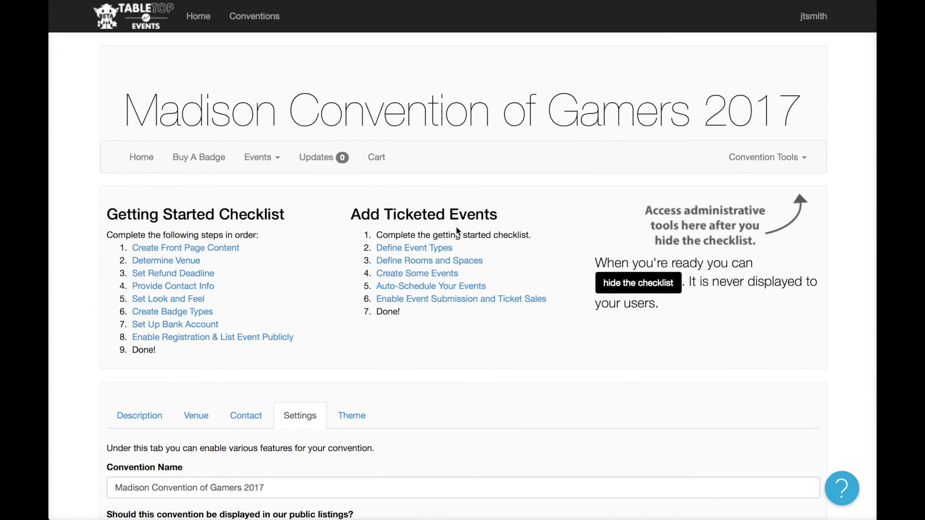
Hide the getting started checklist and go to the Buy A Badge list of badge types.
click(641, 281)
click(591, 155)
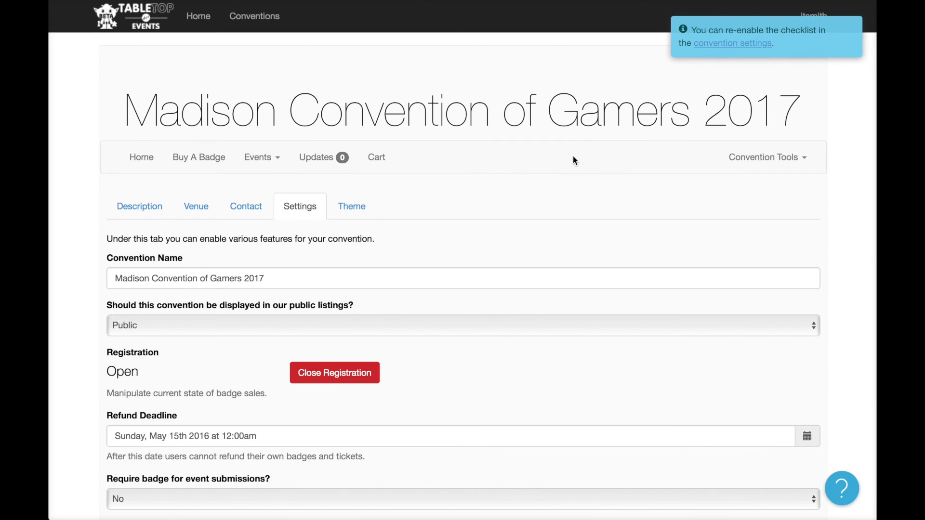
click(733, 42)
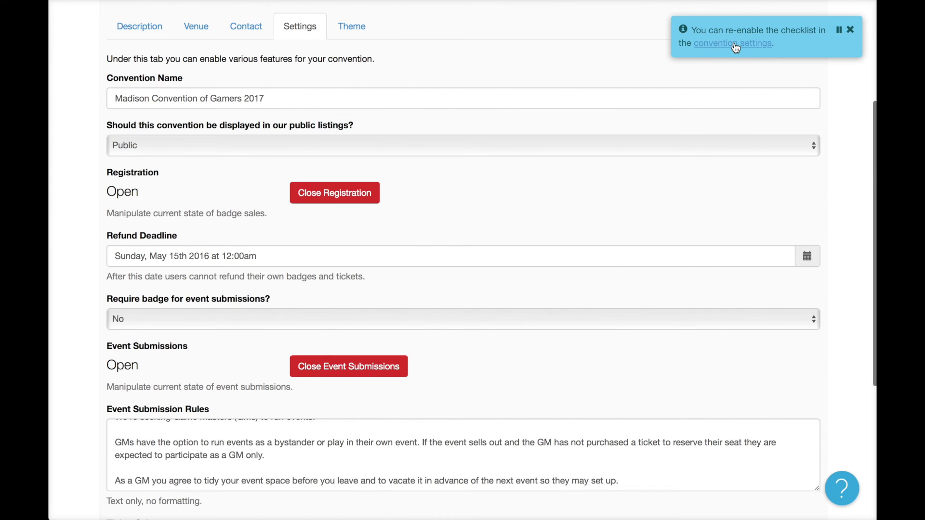
scroll(551, 70, up, 4)
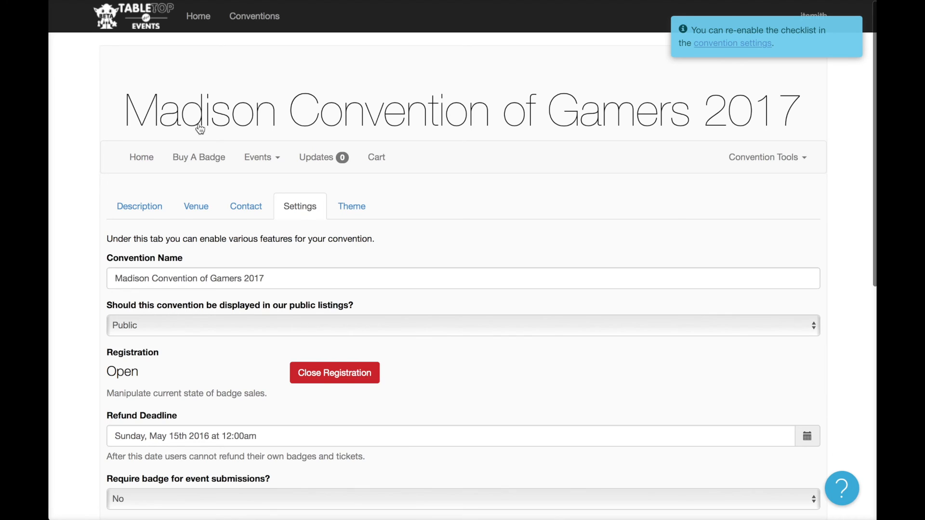
click(206, 164)
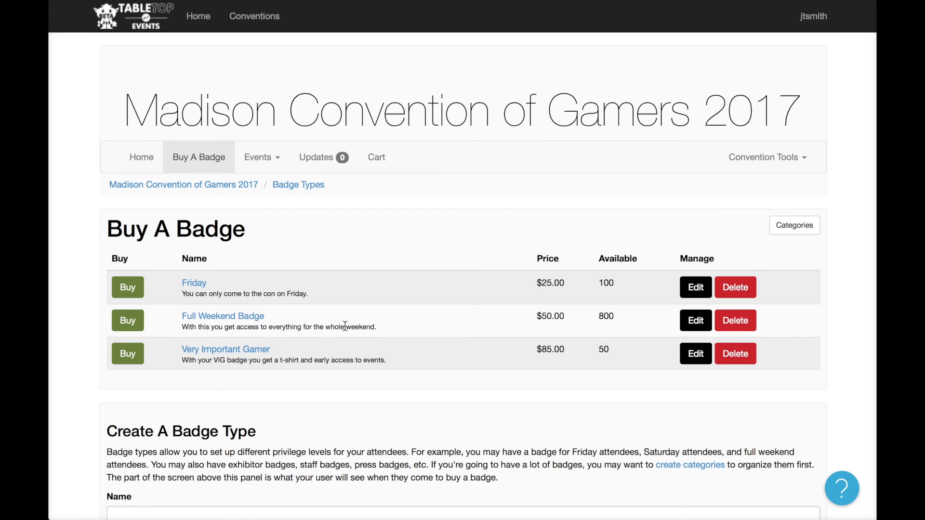
Add a Very Important Gamer badge with an XL t-shirt to the cart.
click(129, 355)
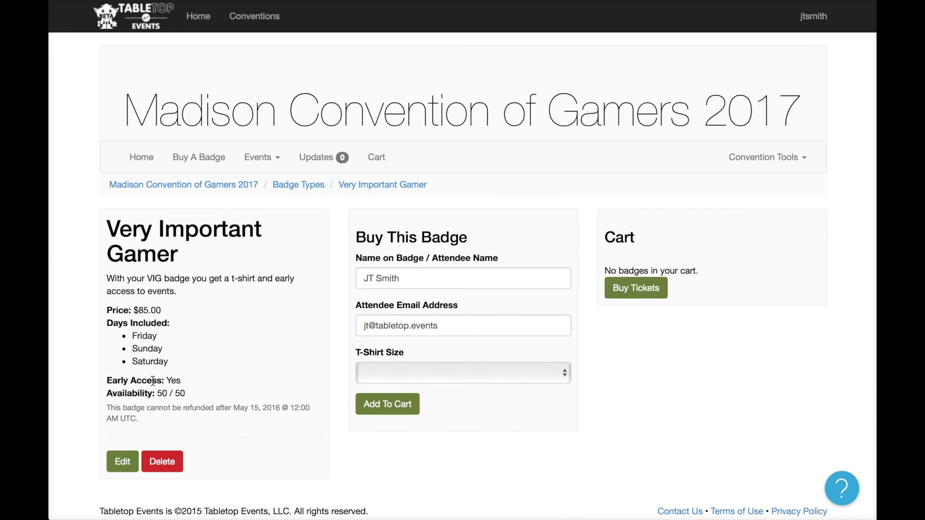
drag(121, 380, 182, 380)
click(208, 394)
click(384, 371)
click(391, 431)
click(411, 413)
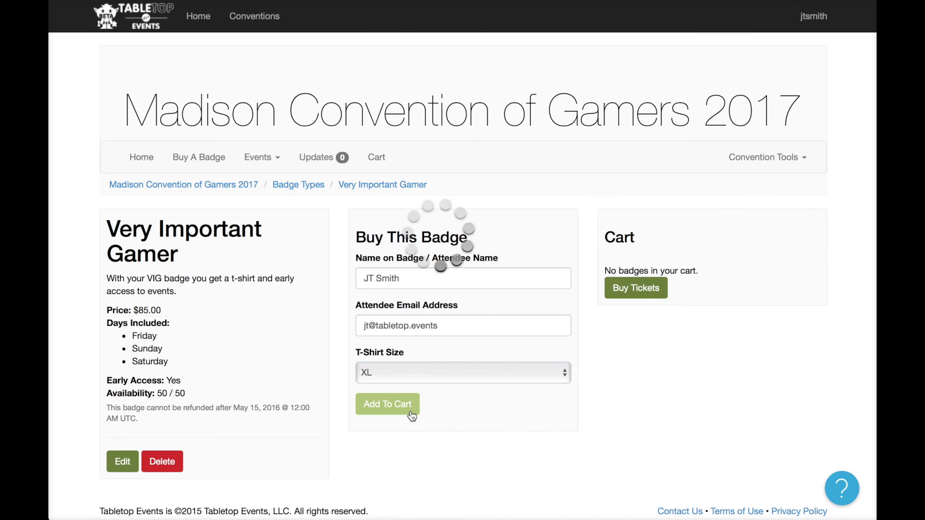
Add a second Very Important Gamer badge for another attendee with an S t-shirt.
click(435, 272)
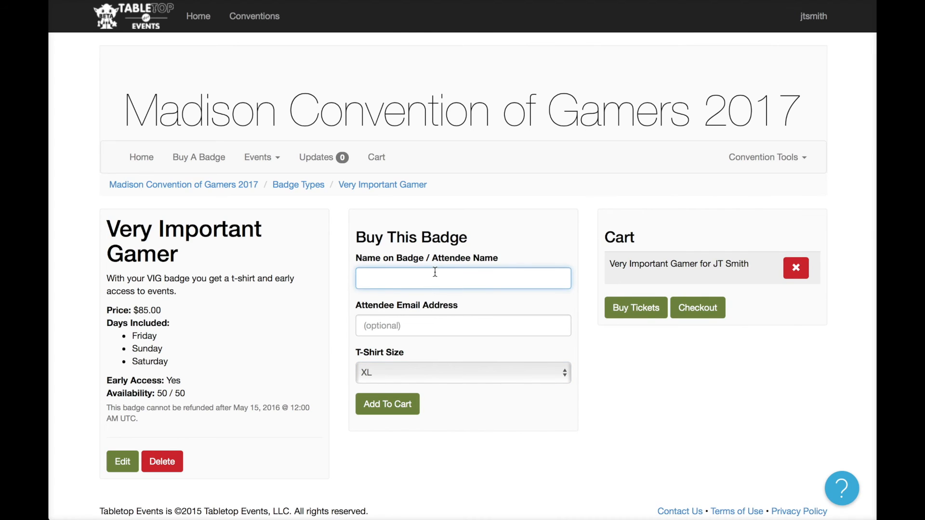
click(404, 381)
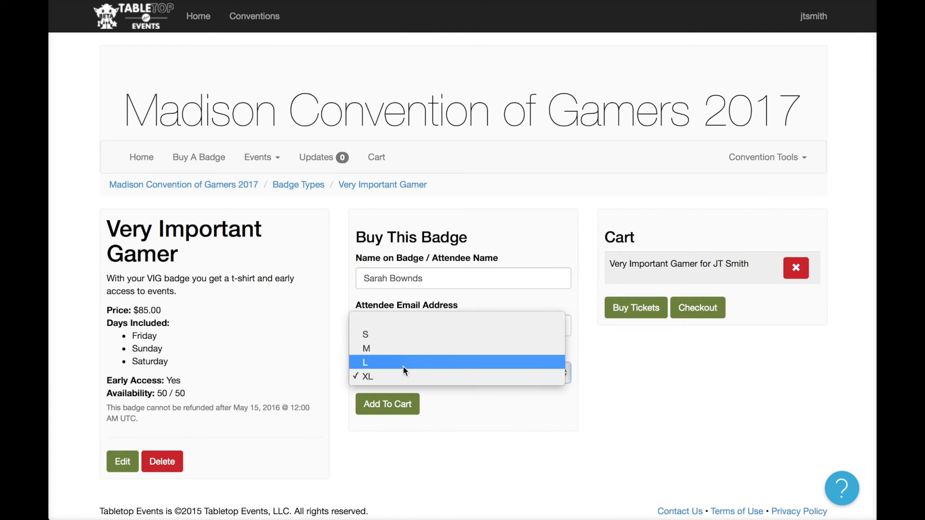
click(414, 333)
click(408, 408)
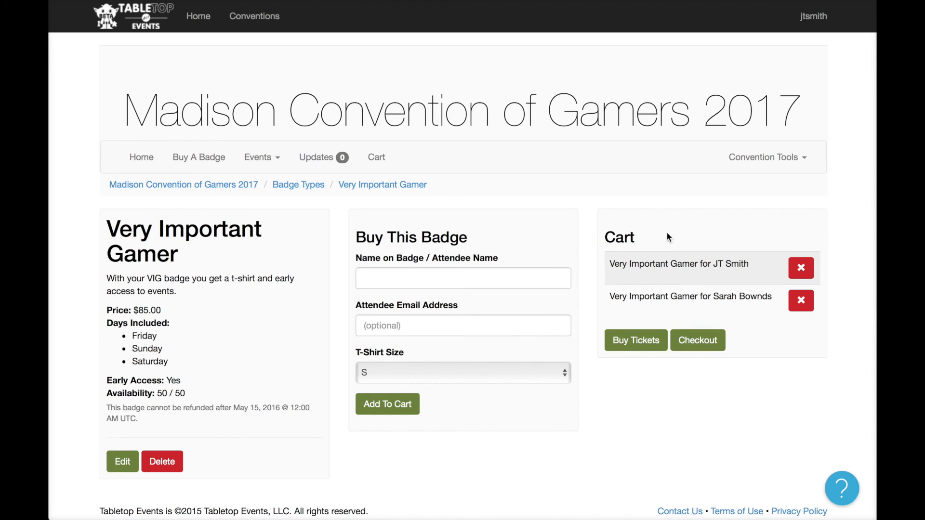
click(640, 349)
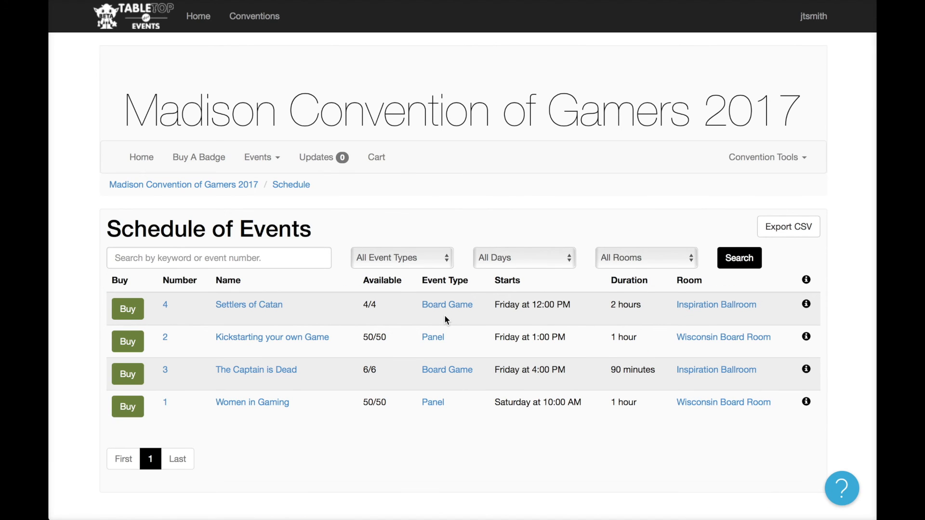
Buy Women in Gaming and The Captain is Dead tickets for both attendees, plus Settlers of Catan for the second.
click(126, 410)
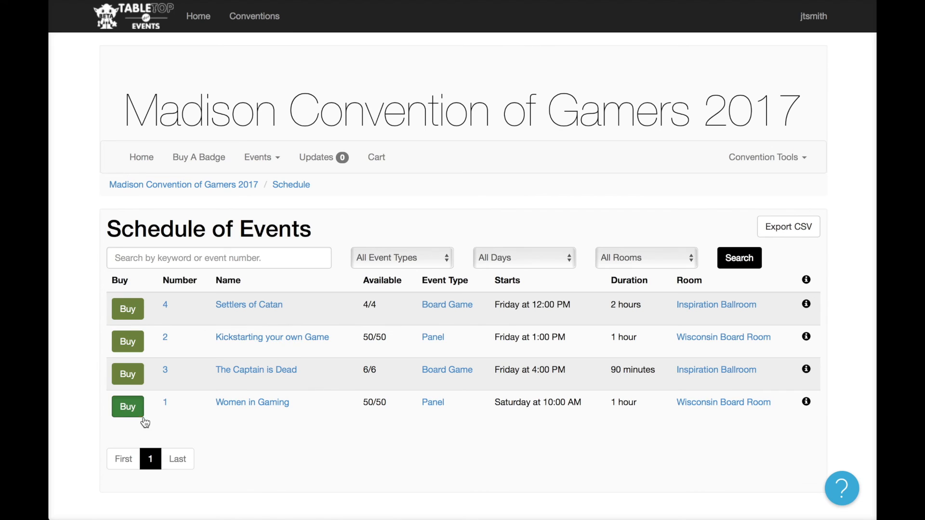
click(460, 332)
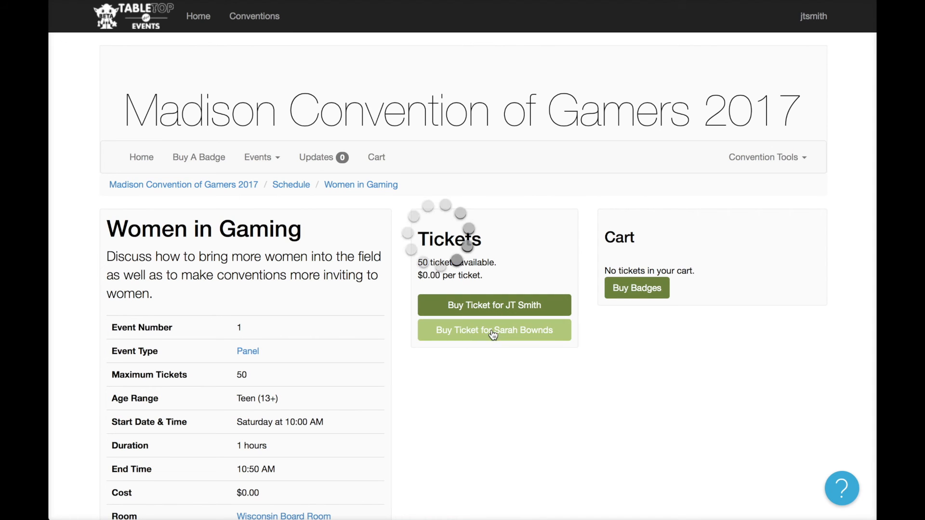
click(504, 309)
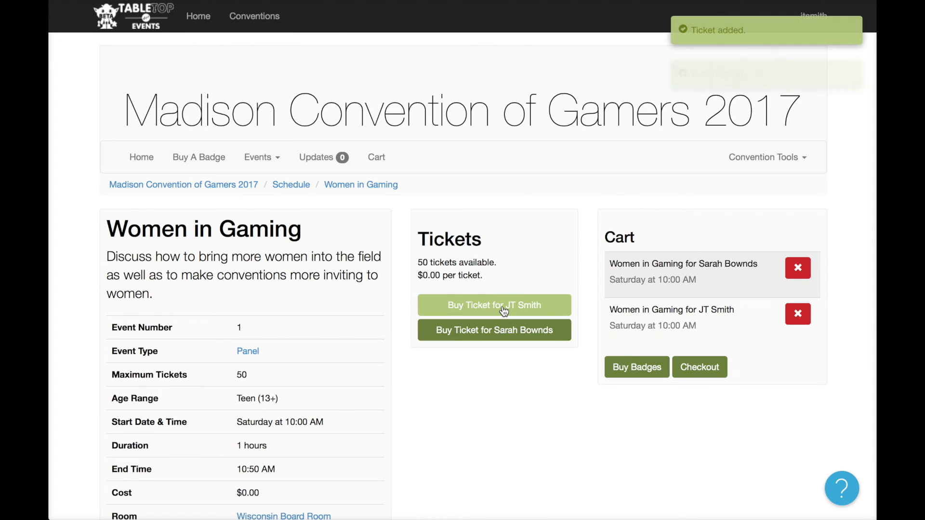
click(297, 189)
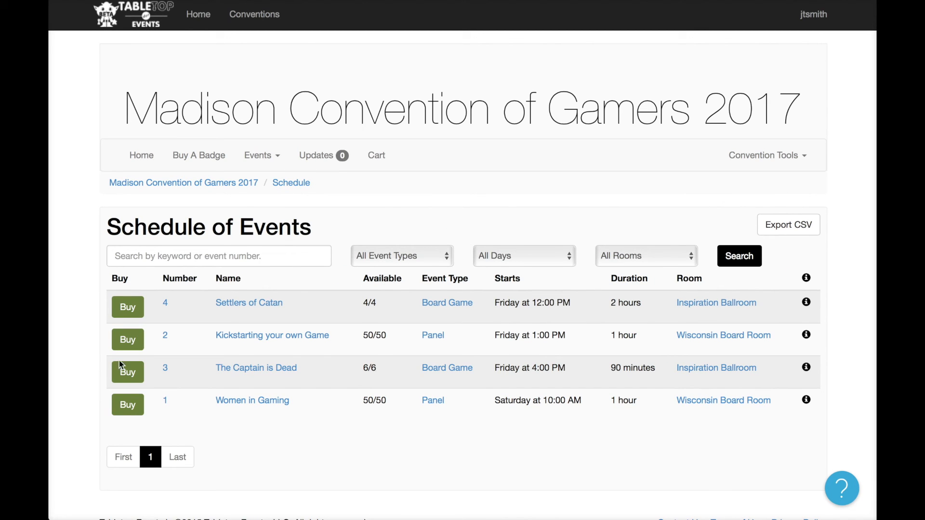
click(128, 372)
click(444, 330)
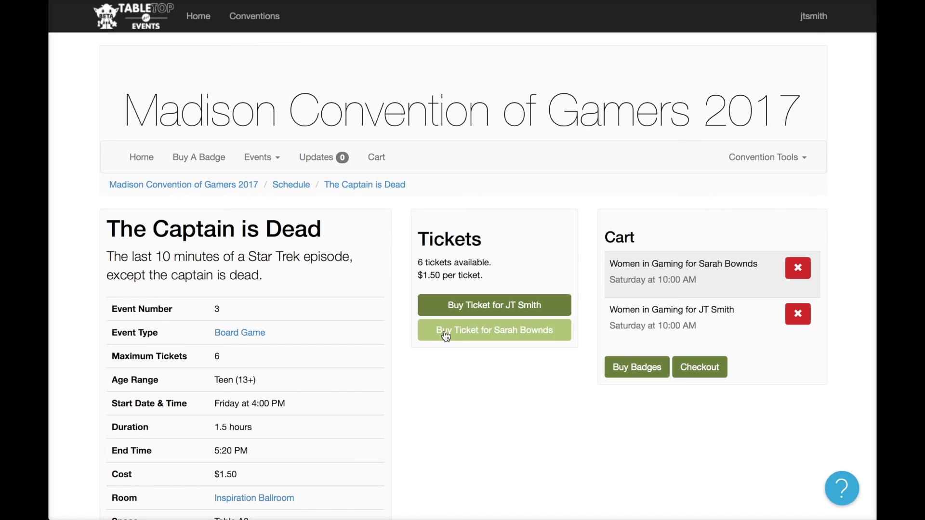
click(446, 306)
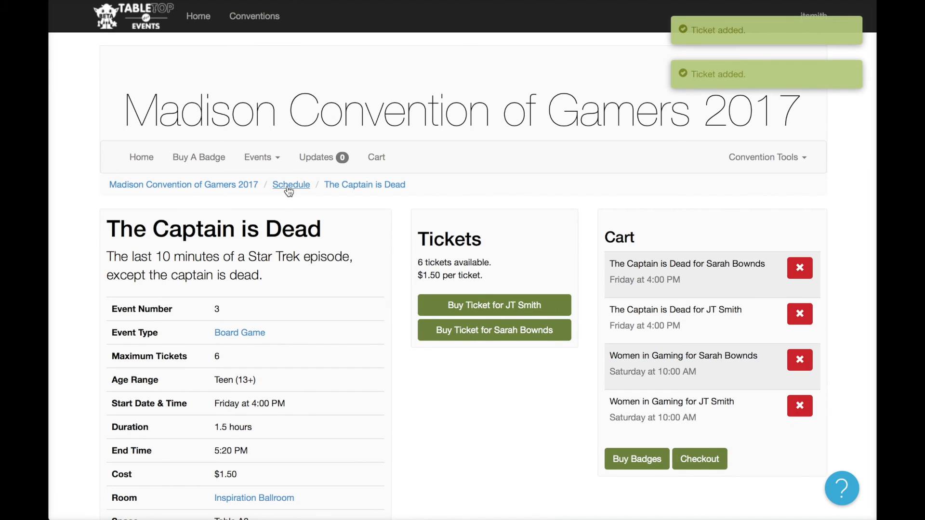
click(290, 185)
click(265, 306)
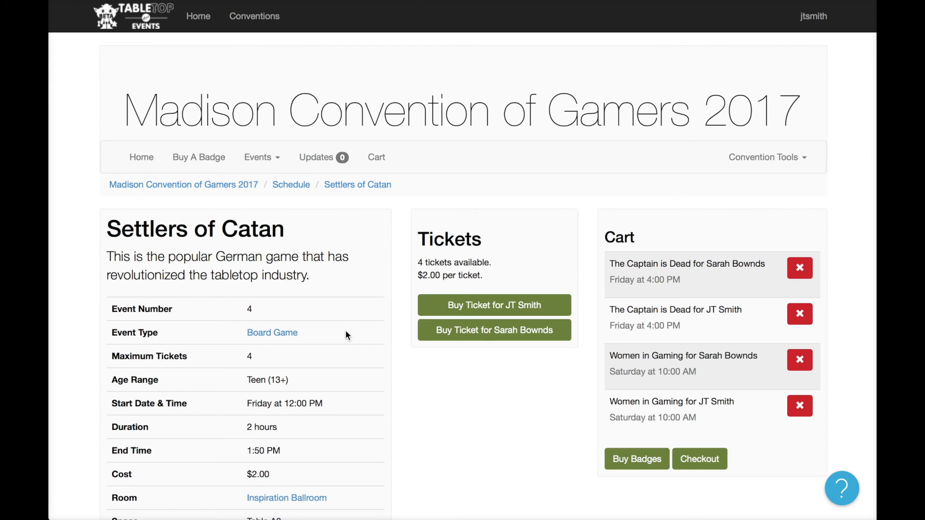
click(464, 333)
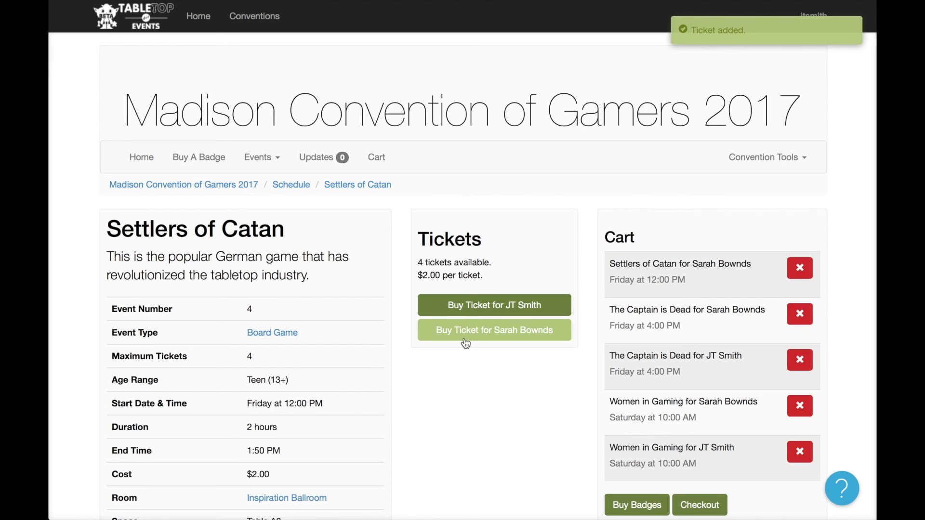
scroll(694, 246, down, 2)
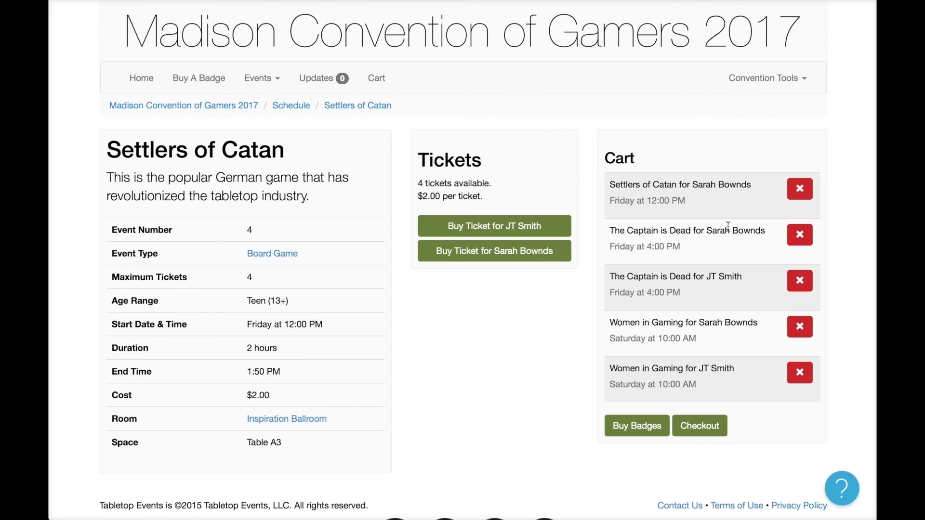
Delete the second attendee's Captain is Dead ticket from the cart, leaving four tickets.
click(799, 241)
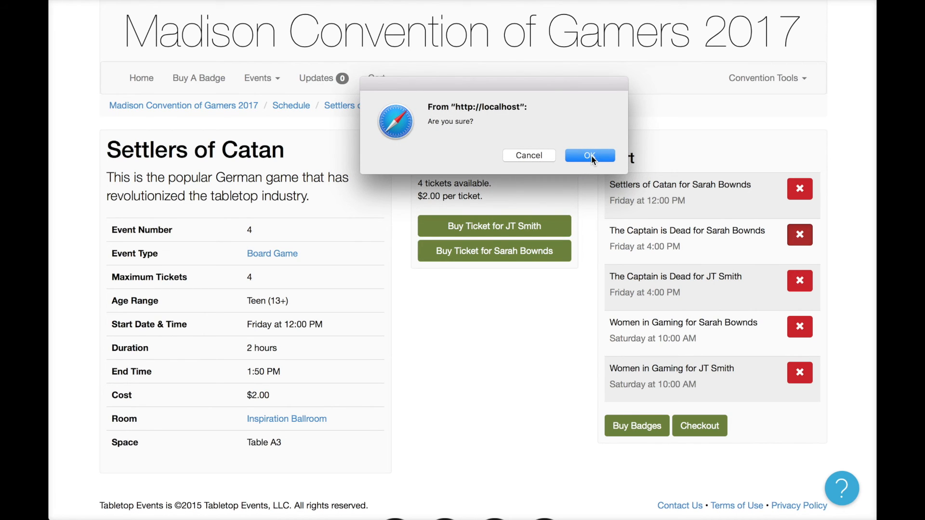
click(592, 157)
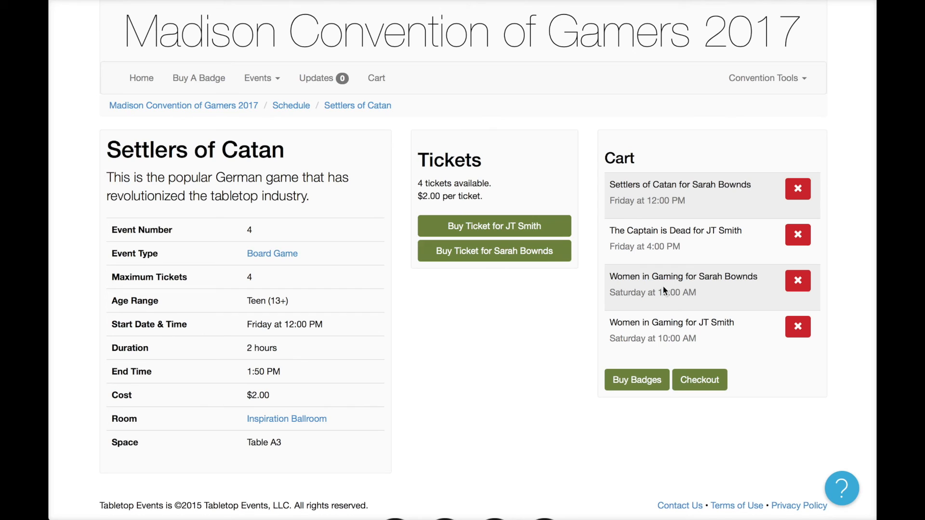
click(268, 87)
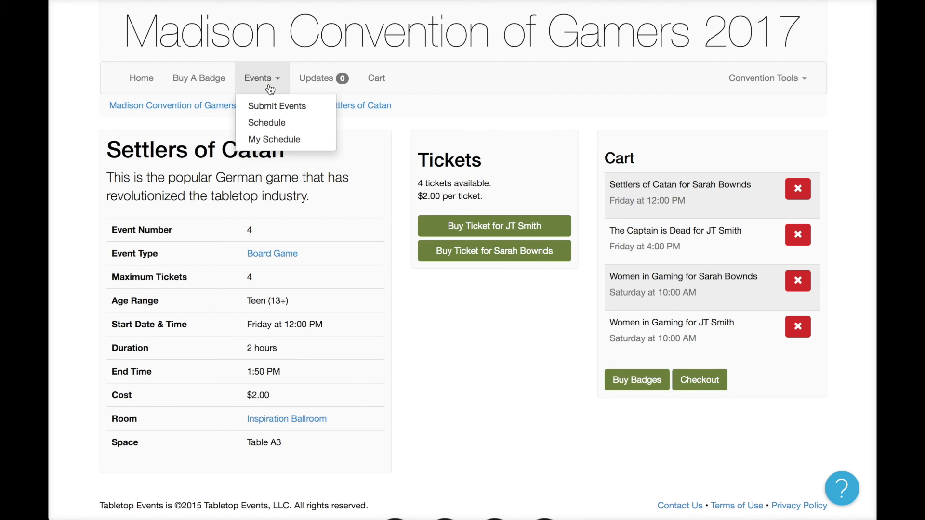
Open My Schedule and view each badge's tickets, such as Women in Gaming and Settlers of Catan.
click(274, 139)
scroll(415, 271, down, 1)
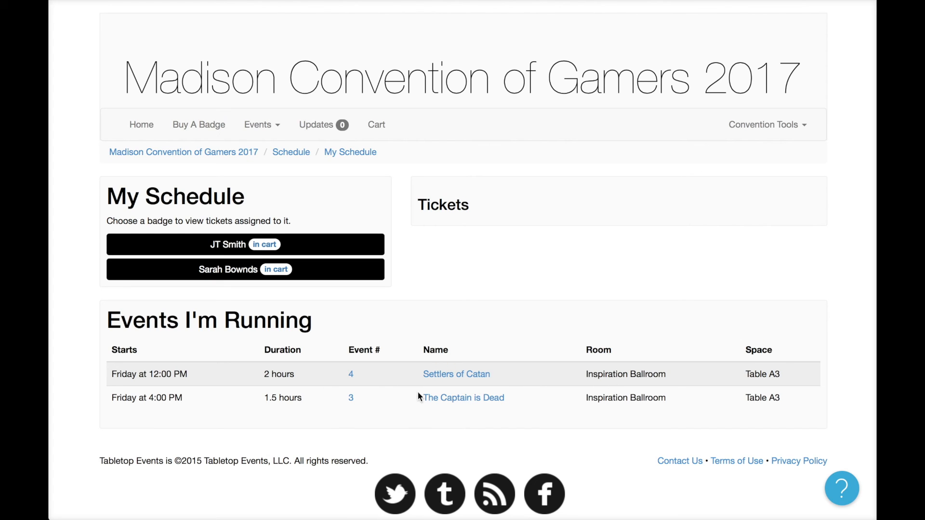
click(293, 247)
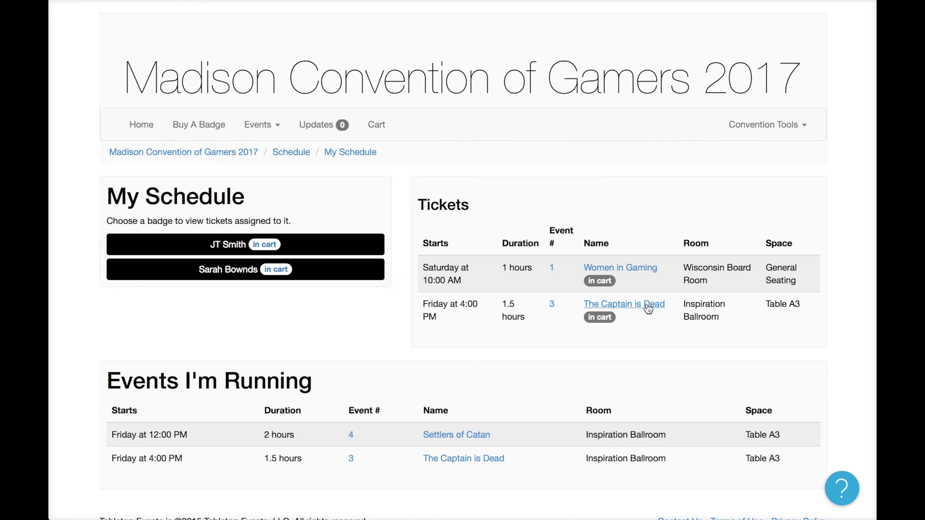
click(354, 274)
click(360, 254)
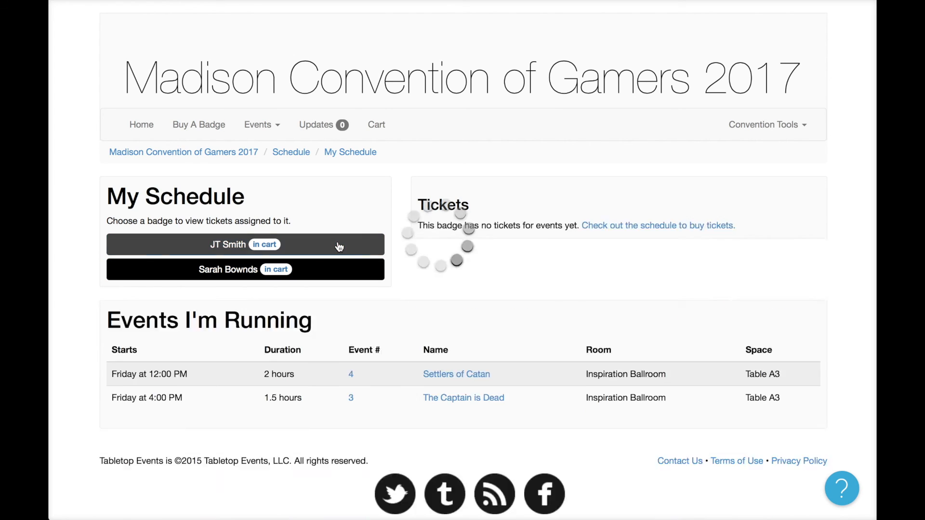
click(356, 273)
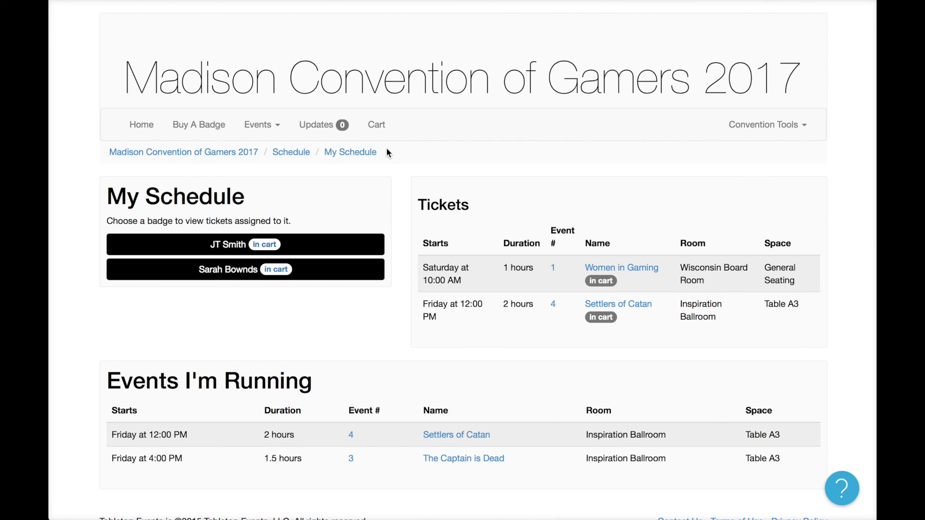
Review the cart's two badges and four tickets totalling $173.50, then open the Add A Card form.
click(378, 126)
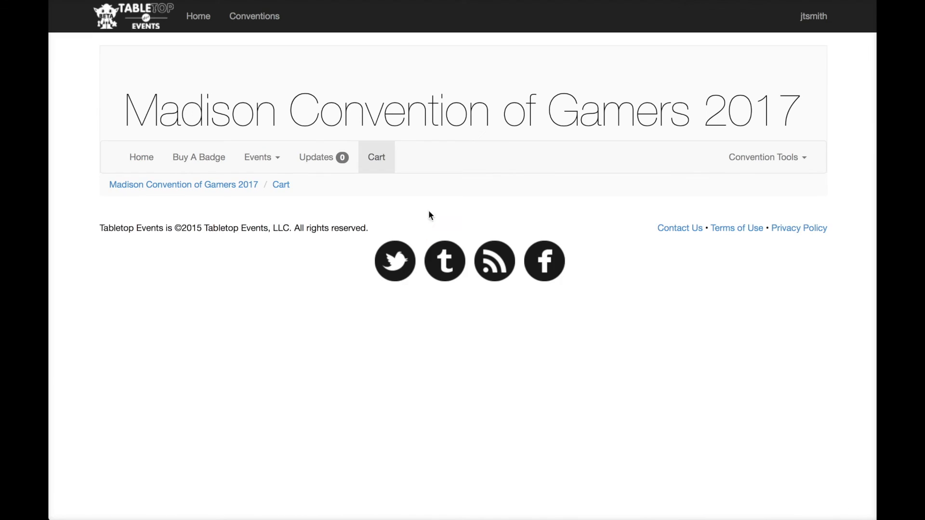
scroll(485, 322, down, 3)
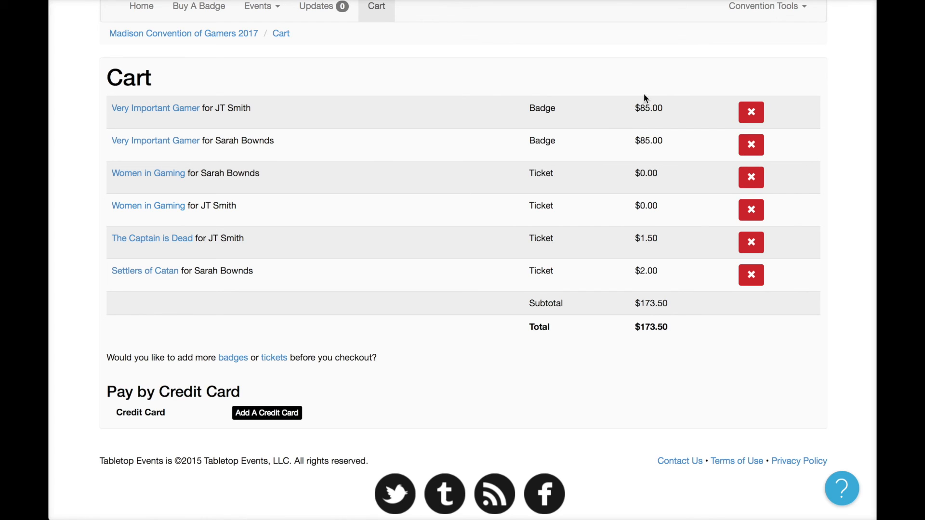
drag(588, 110, 683, 161)
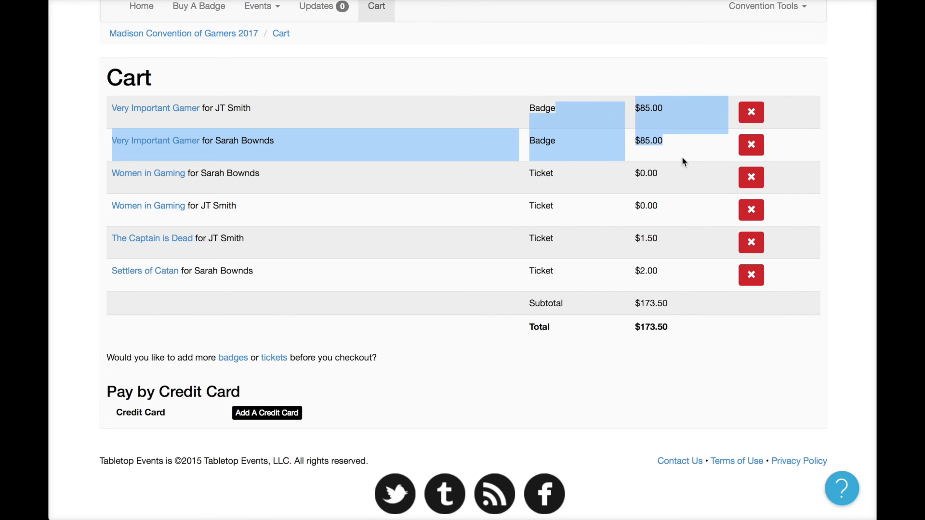
click(658, 199)
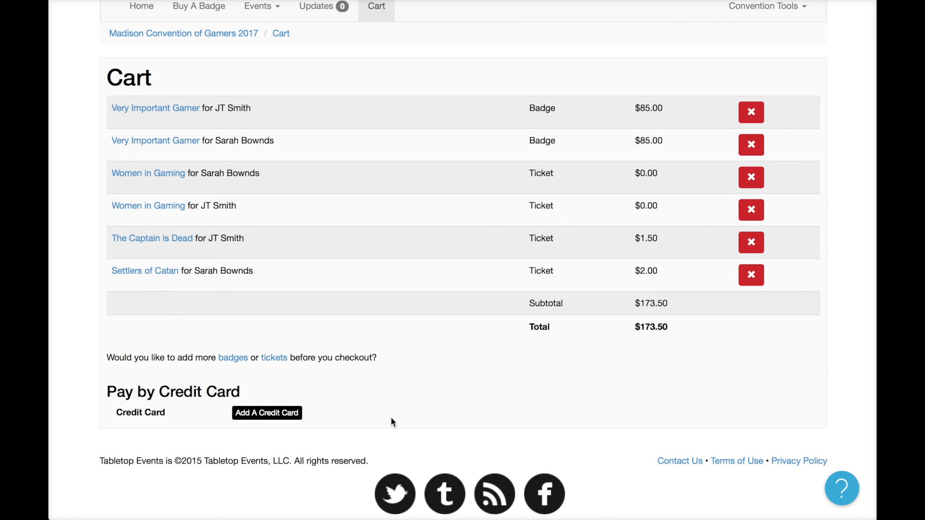
click(285, 417)
Enter the cardholder's name, Visa card number and security code, and set the expiration year to 2018.
scroll(380, 319, down, 9)
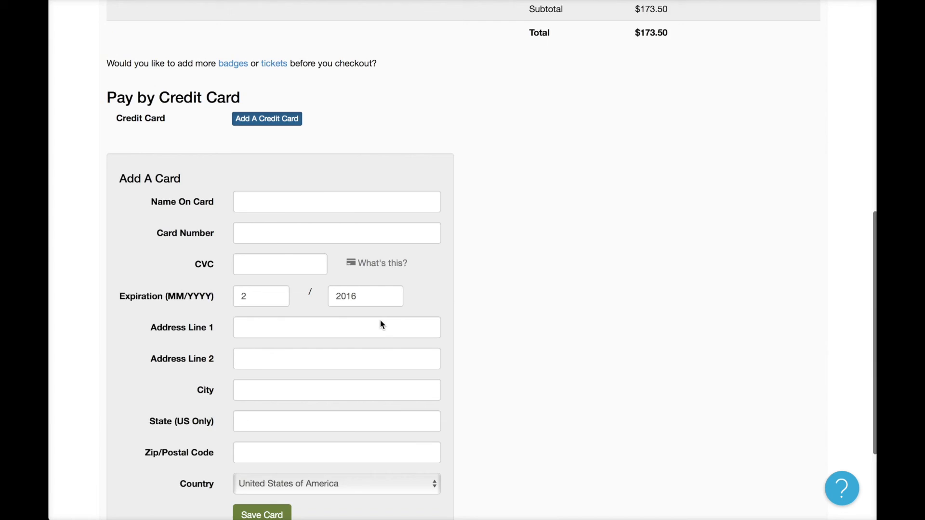
scroll(374, 293, up, 1)
click(334, 101)
text(JT Smith)
key(Tab)
text(4242 )
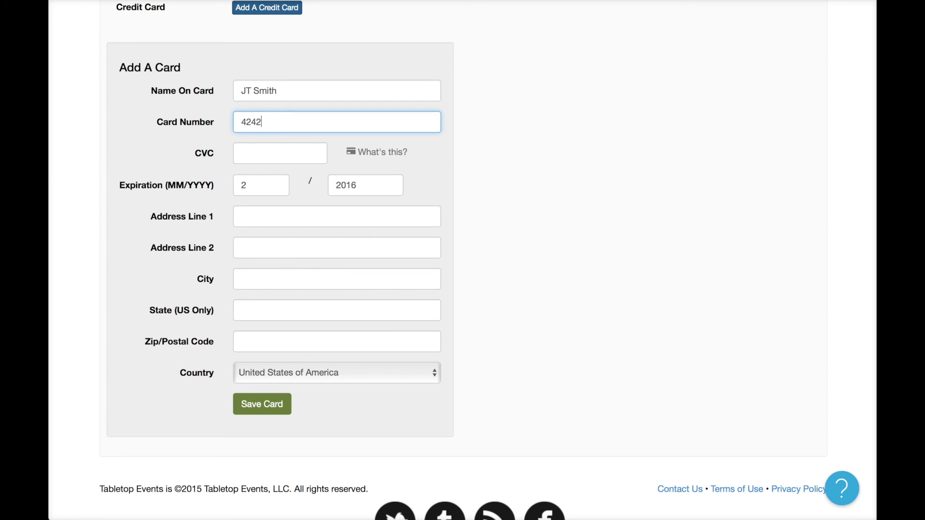
text(4242 4242 4242)
key(Tab)
text(123)
key(Tab)
click(355, 188)
key(BackSpace)
text(8)
Fill in the billing street address, city, state and zip code, and save the card.
click(347, 212)
text(123)
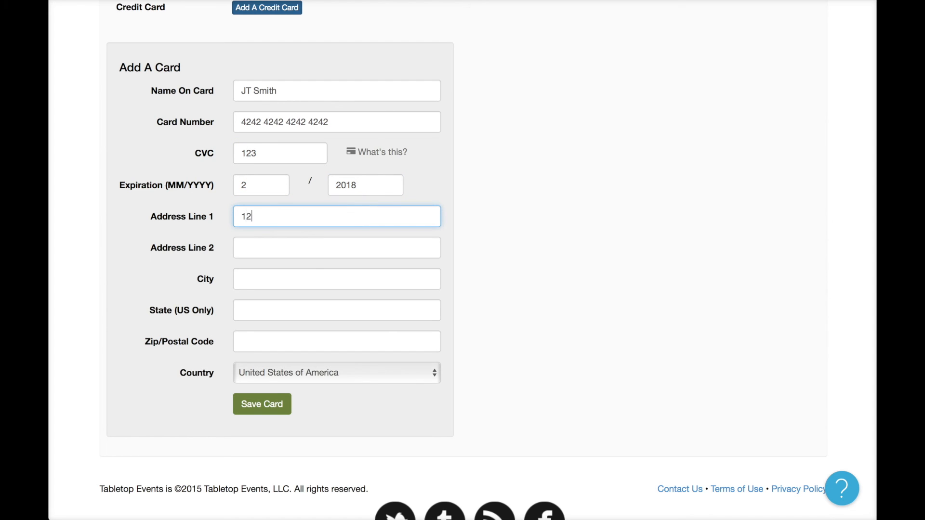
text( Any Street)
key(Tab)
key(Tab)
text(Madison)
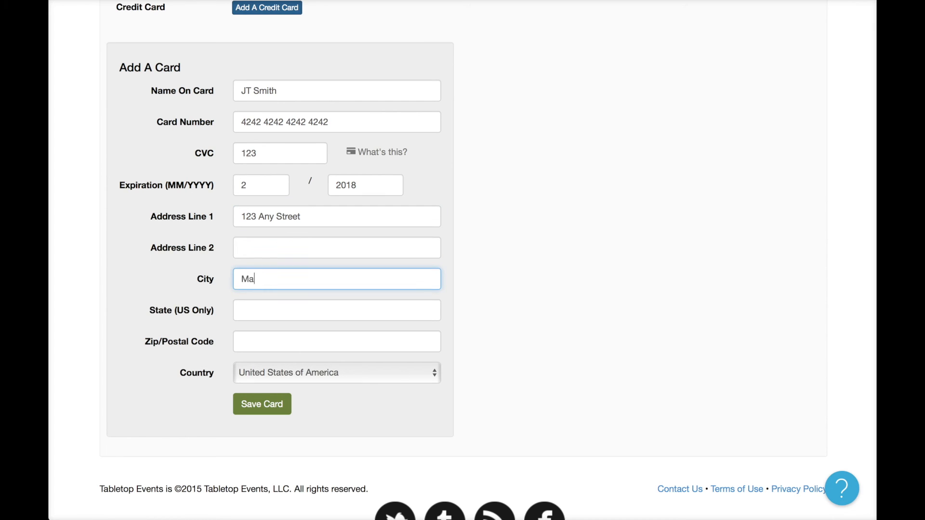
key(Tab)
text(WI)
key(Tab)
text(53703)
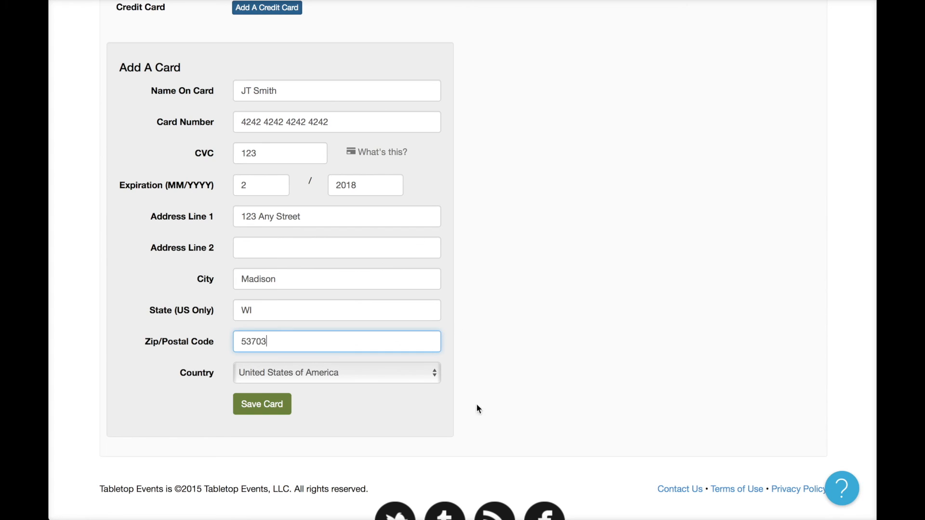
click(274, 412)
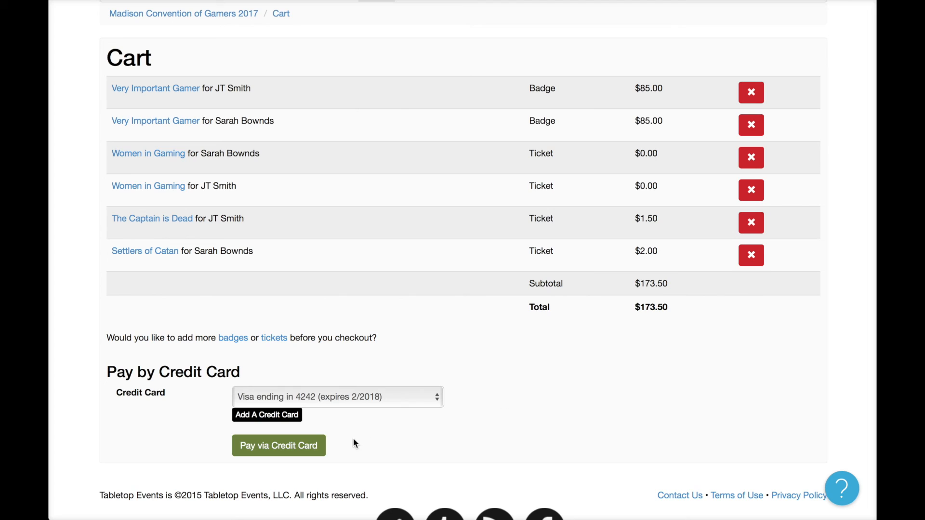
Pay the $173.50 cart with the saved credit card and look over Receipt #66.
click(311, 443)
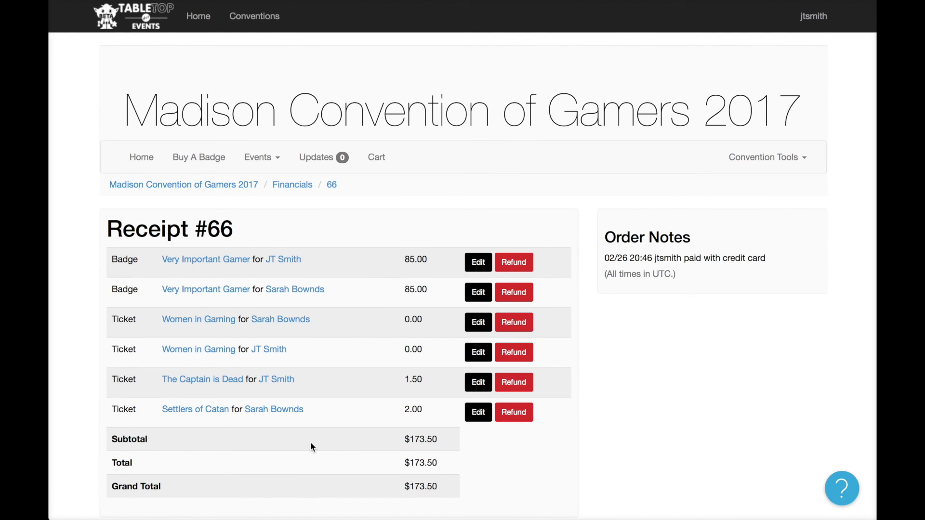
scroll(310, 441, down, 2)
scroll(311, 441, up, 3)
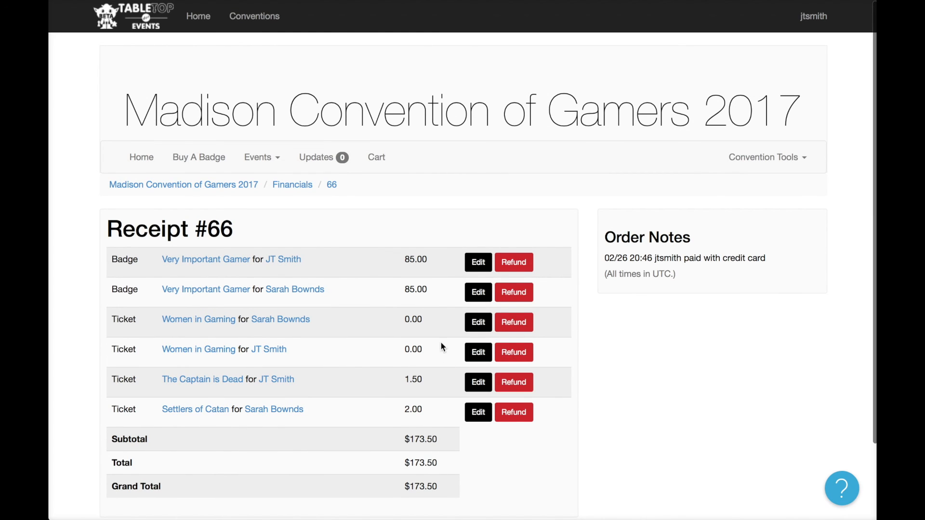
Replace badge #2's Name on Badge with the new attendee's full name and return to the Badges list.
click(478, 292)
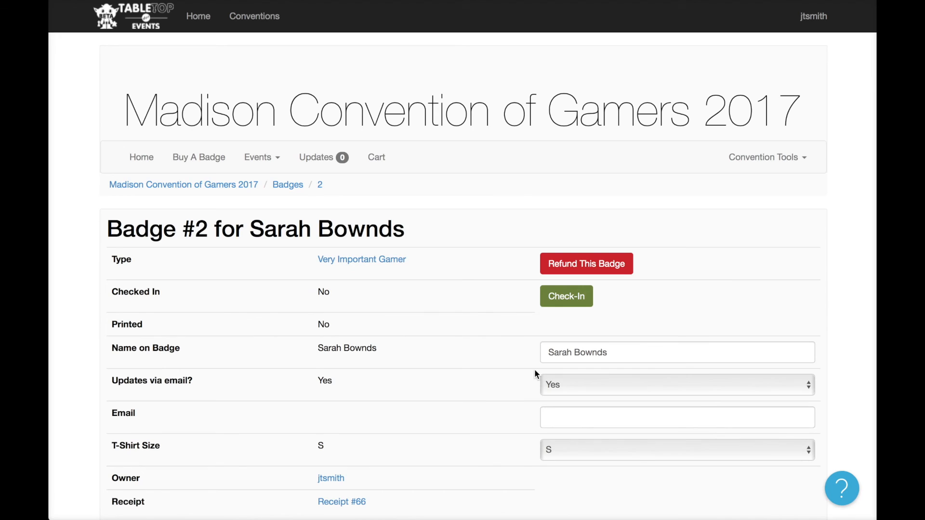
scroll(535, 372, down, 3)
triple_click(645, 227)
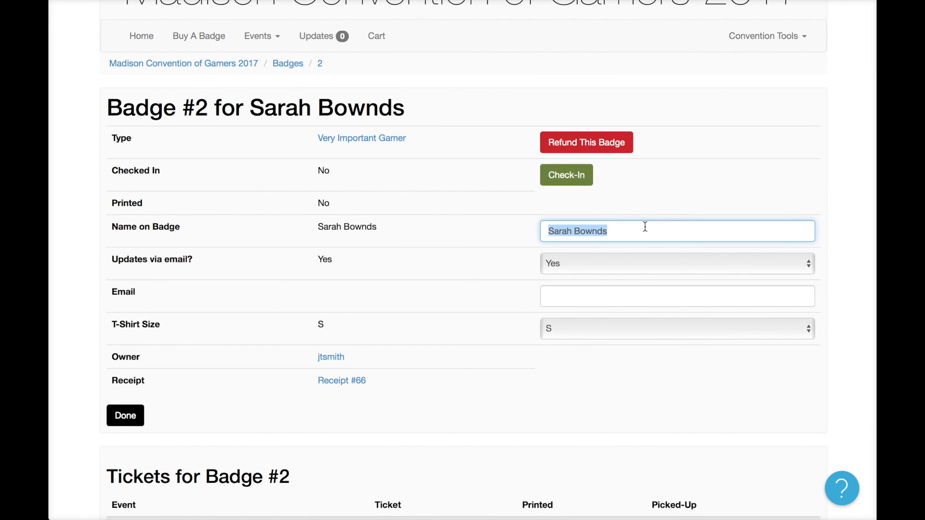
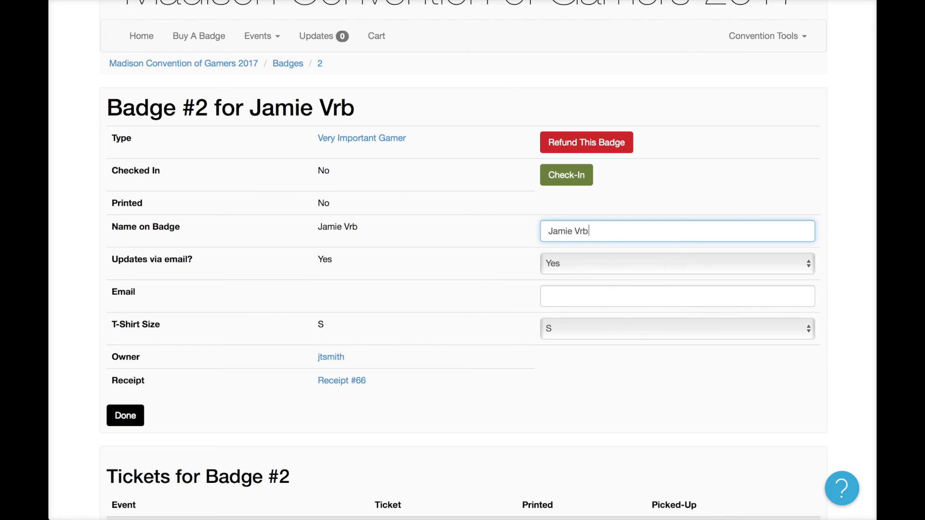
click(737, 210)
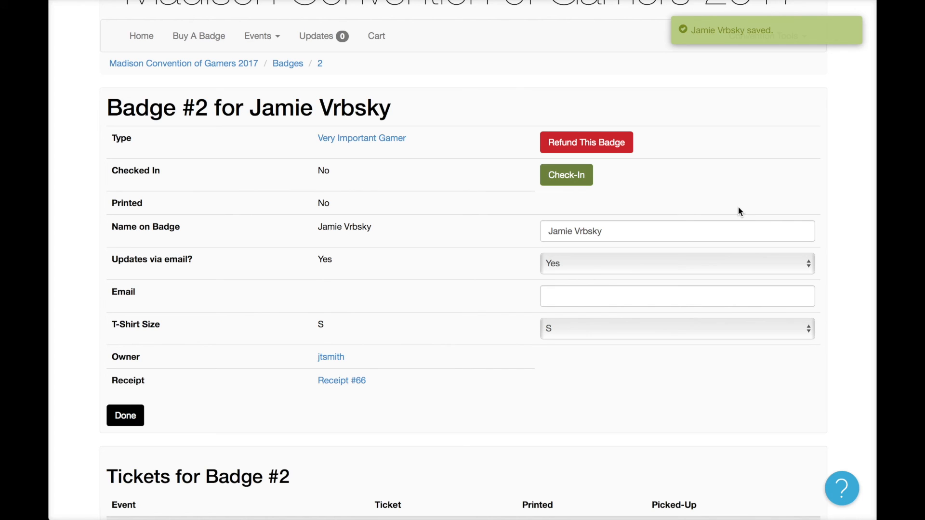
click(131, 417)
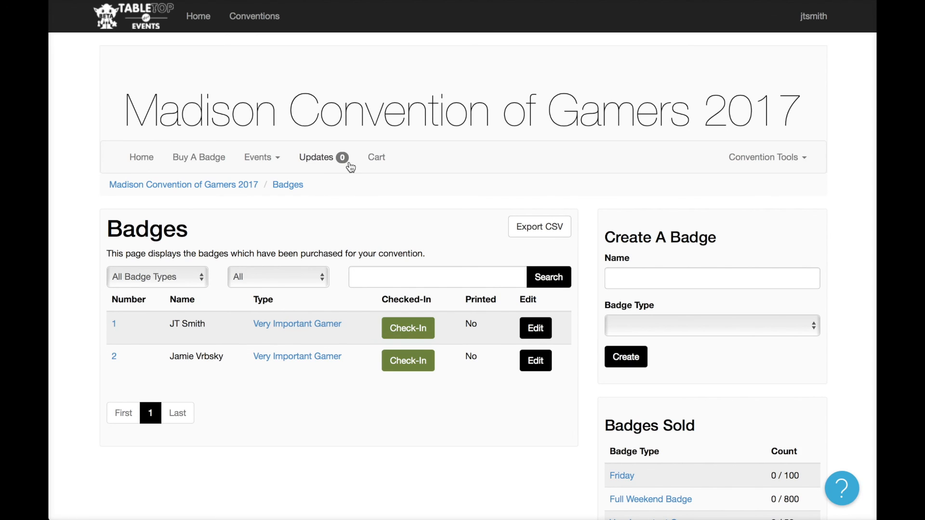
click(797, 158)
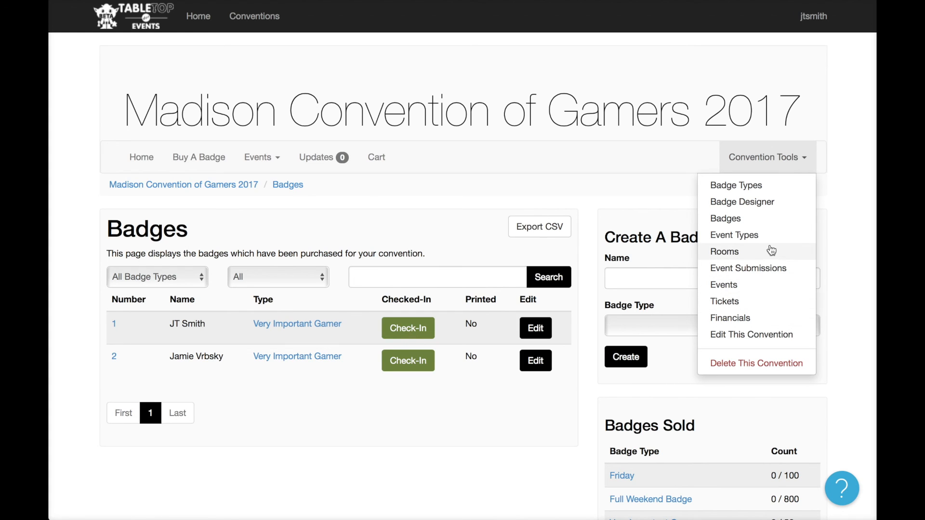
click(764, 220)
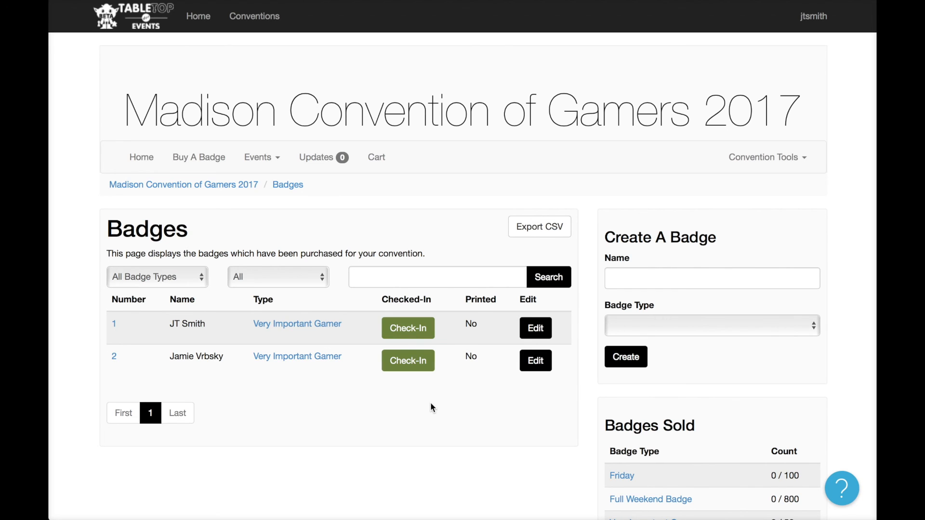
click(419, 331)
click(399, 327)
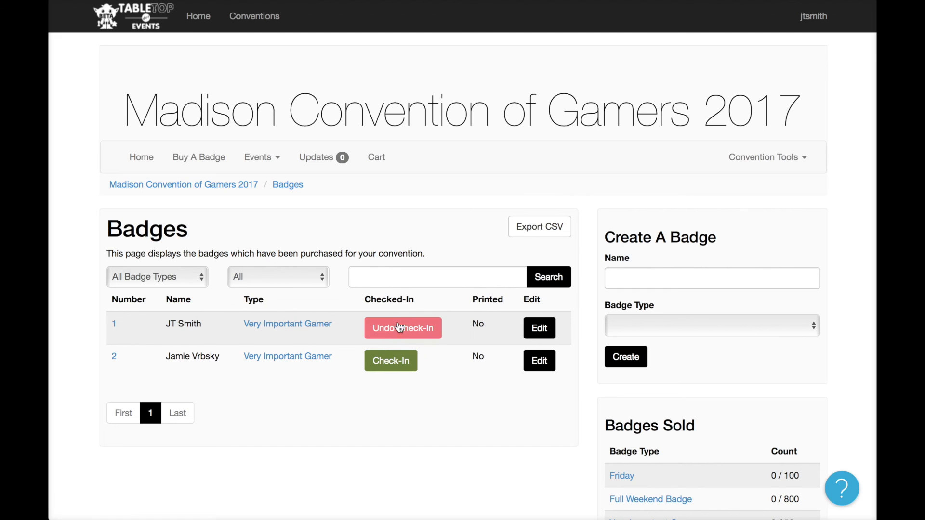
click(428, 328)
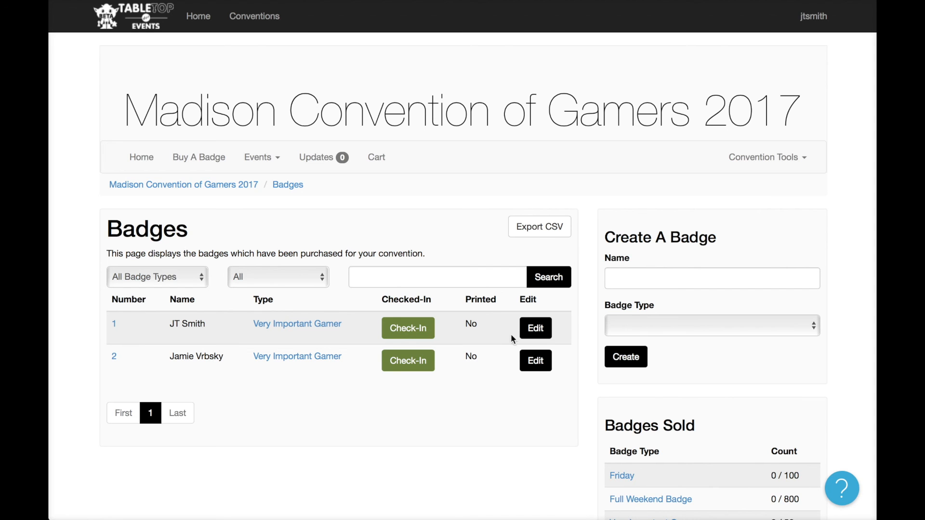
Open Badge #1's details and scroll through its Women in Gaming and The Captain is Dead tickets.
click(536, 332)
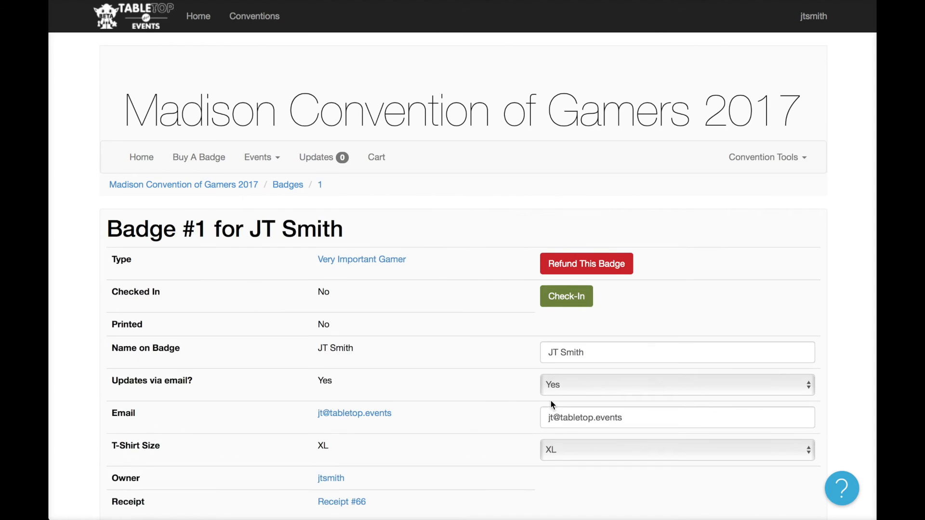
scroll(550, 402, down, 5)
scroll(613, 318, up, 3)
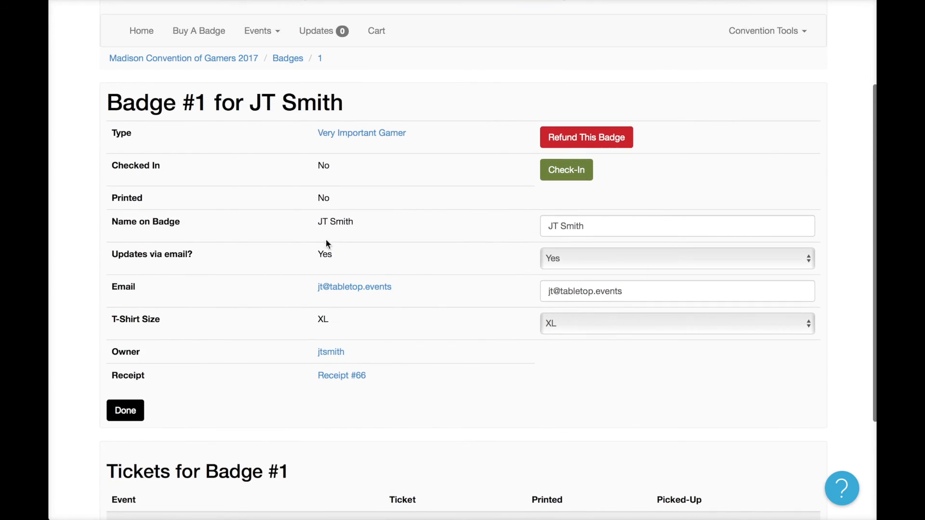
scroll(501, 449, down, 3)
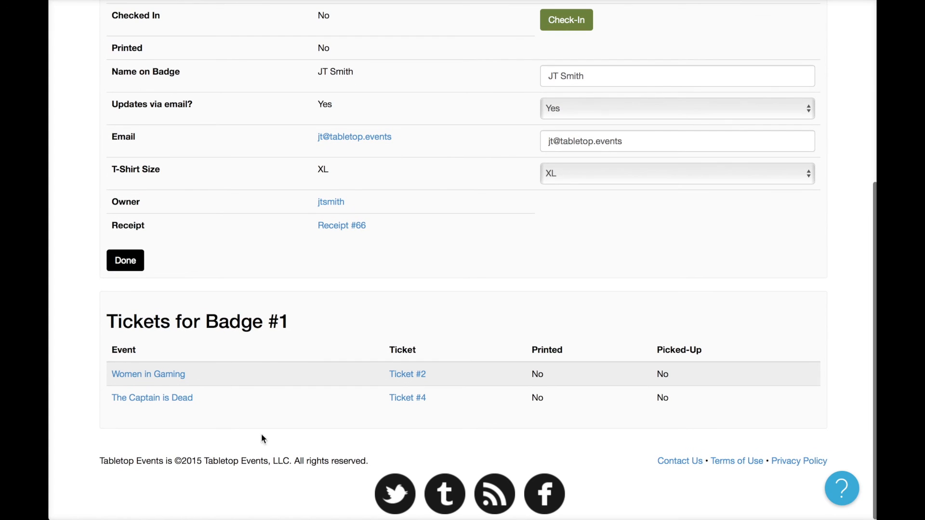
scroll(435, 430, up, 2)
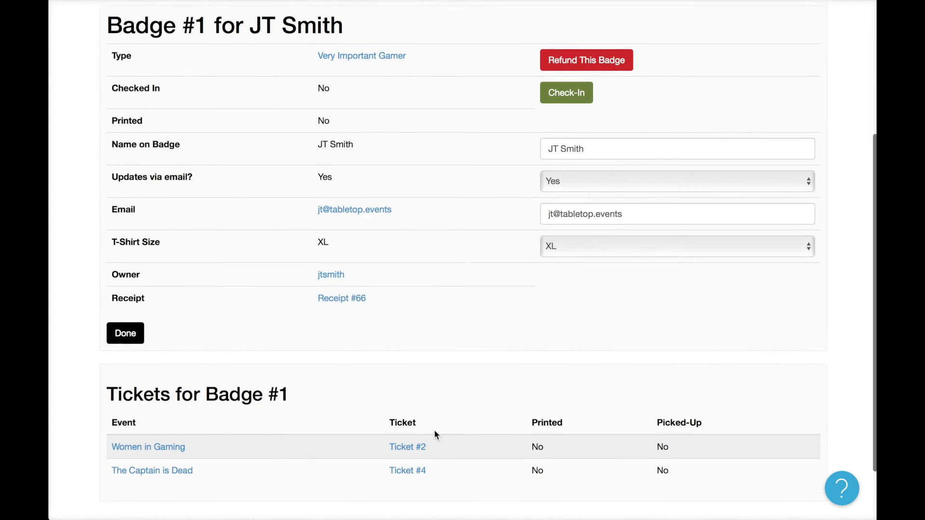
scroll(434, 430, up, 1)
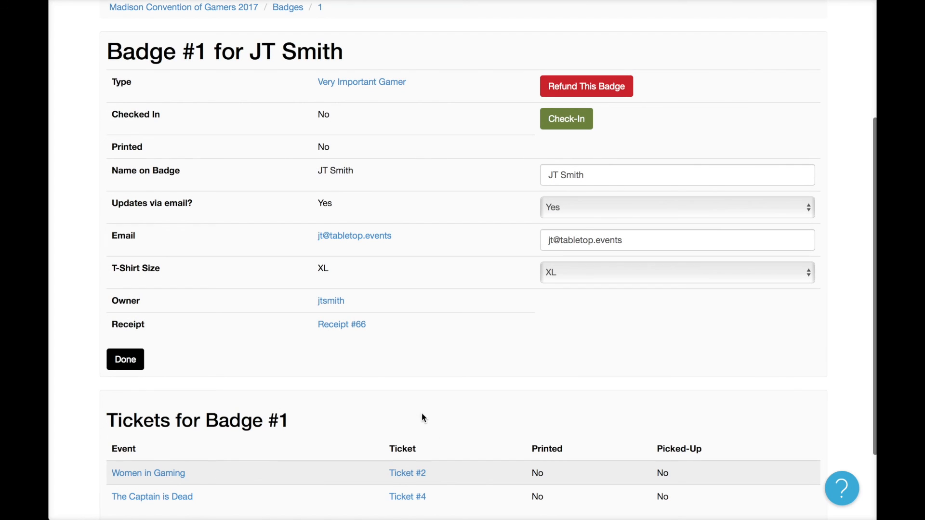
Review Receipt #66, then open the Financials page showing $173.50 revenue and $151.70 profit.
click(348, 326)
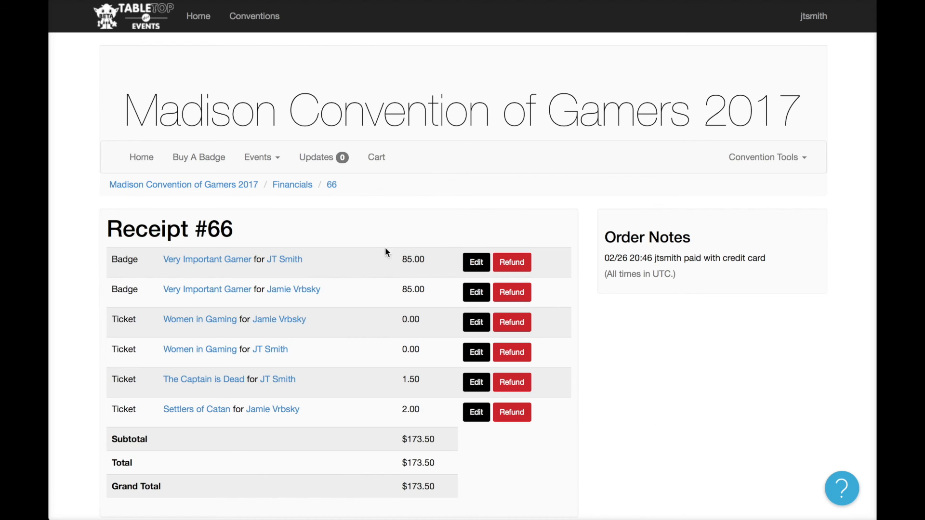
scroll(335, 473, down, 2)
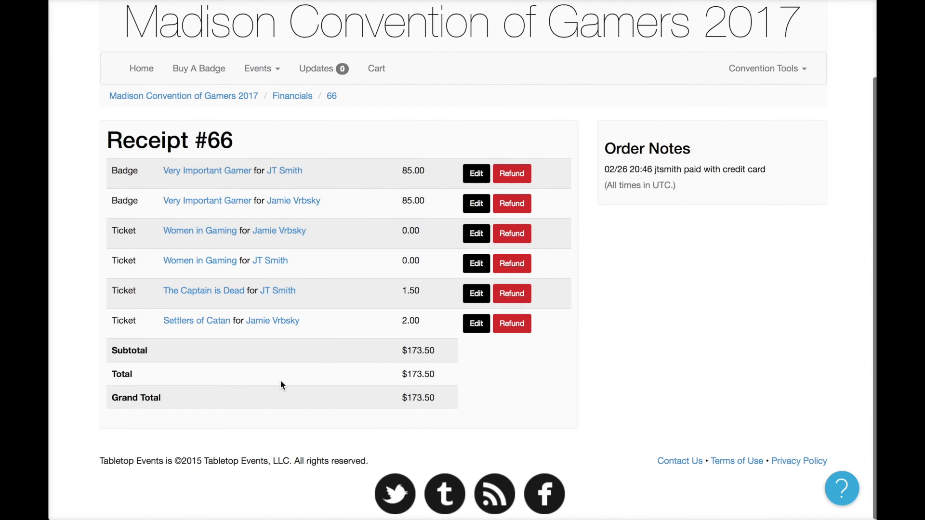
click(780, 56)
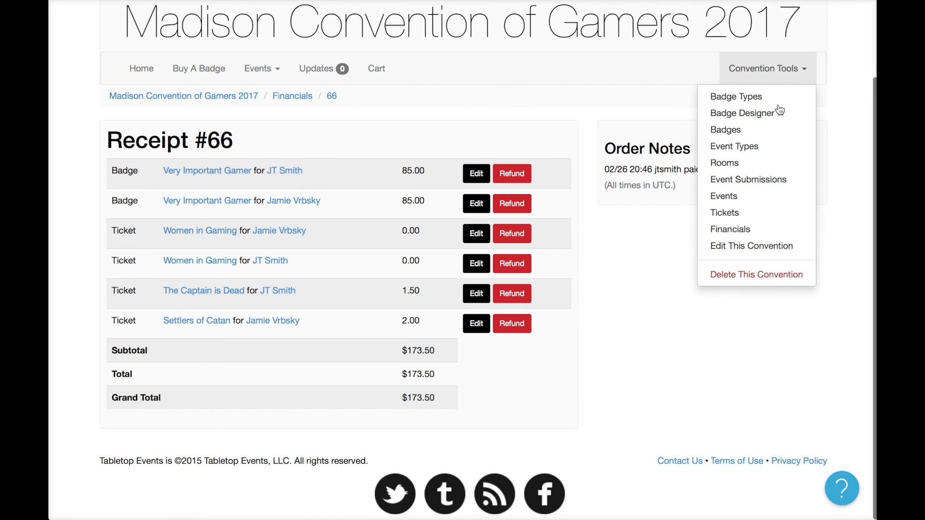
click(772, 229)
scroll(665, 362, down, 3)
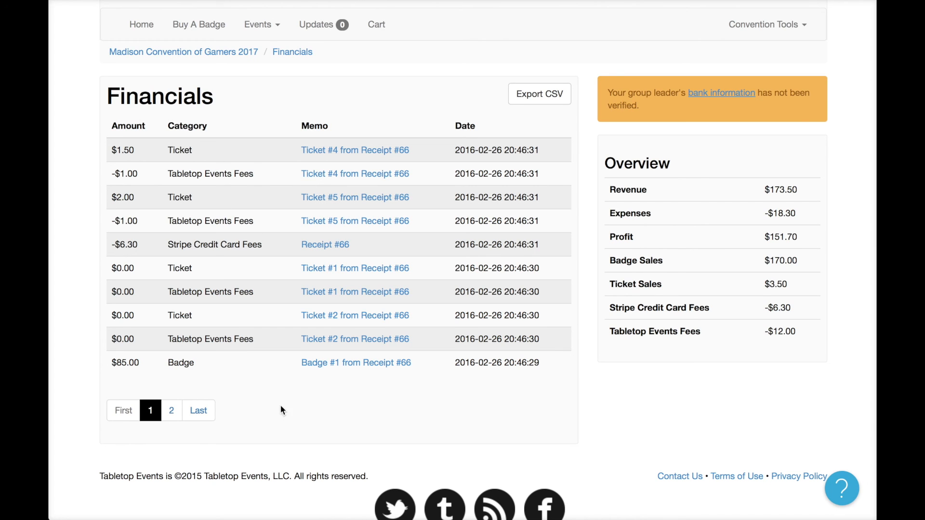
Browse page 2 of the Financials transactions, then return to page 1.
click(172, 411)
click(150, 311)
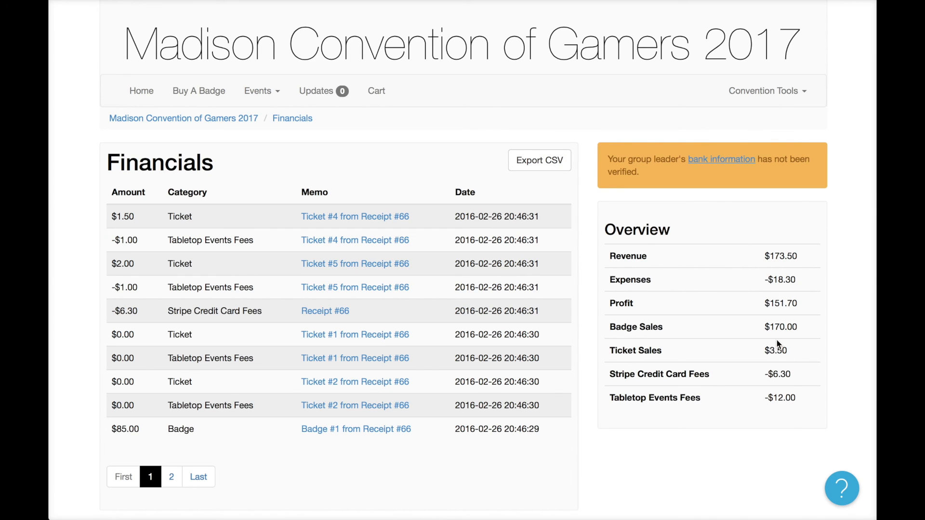
click(786, 100)
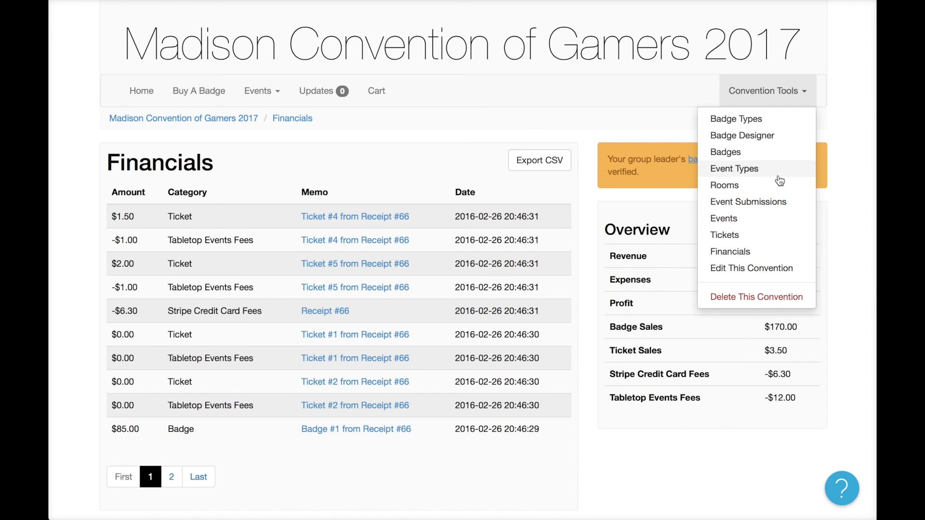
Go to the Badges list and check the In Carts figure under Badges Sold.
click(769, 151)
scroll(768, 404, down, 5)
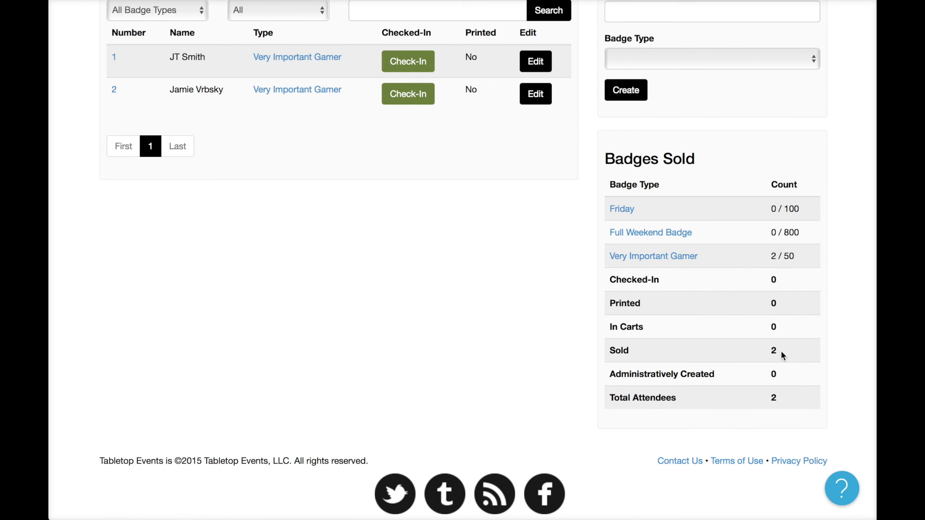
drag(610, 327, 655, 327)
click(655, 327)
scroll(669, 286, up, 5)
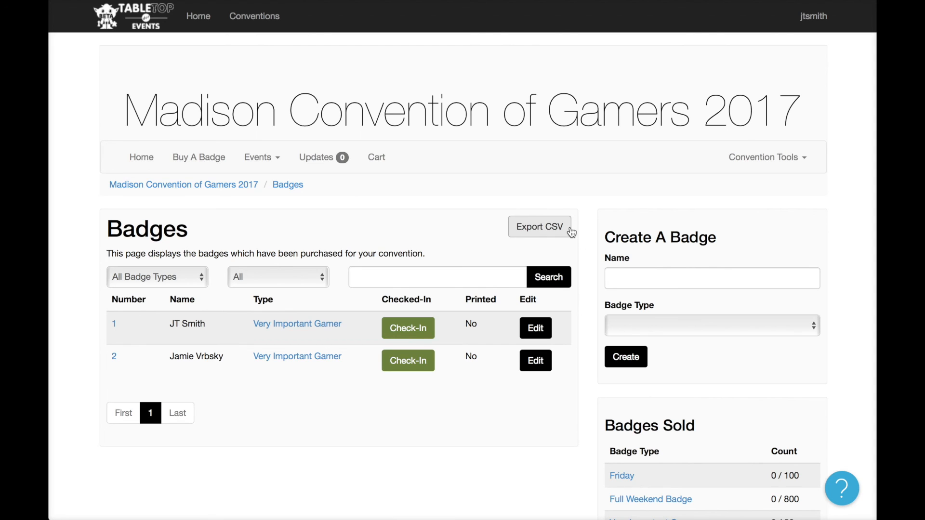
Open the convention's Schedule of Events page.
click(759, 158)
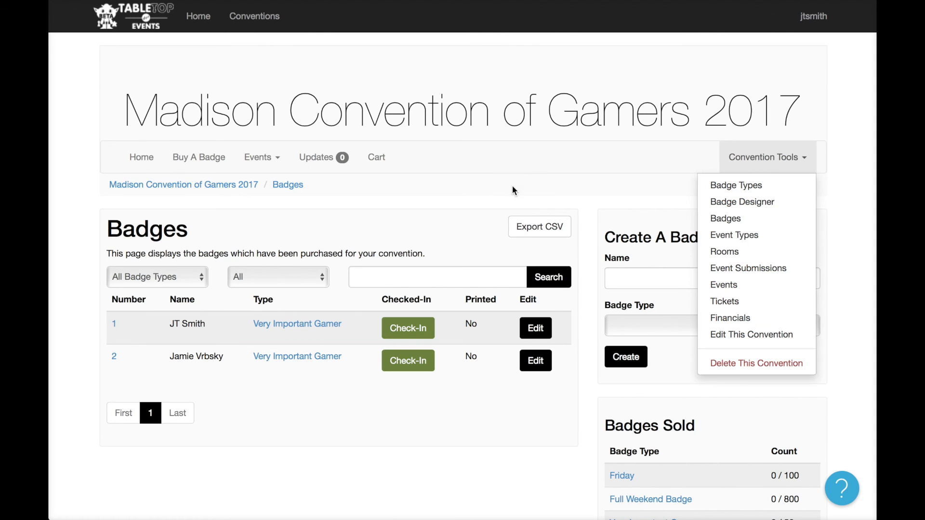
mouse_move(260, 157)
click(268, 200)
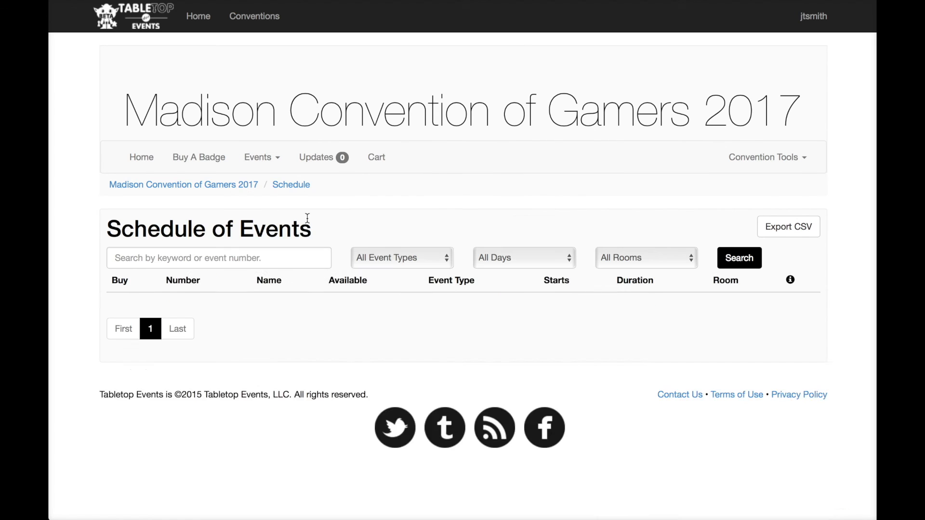
scroll(454, 316, down, 2)
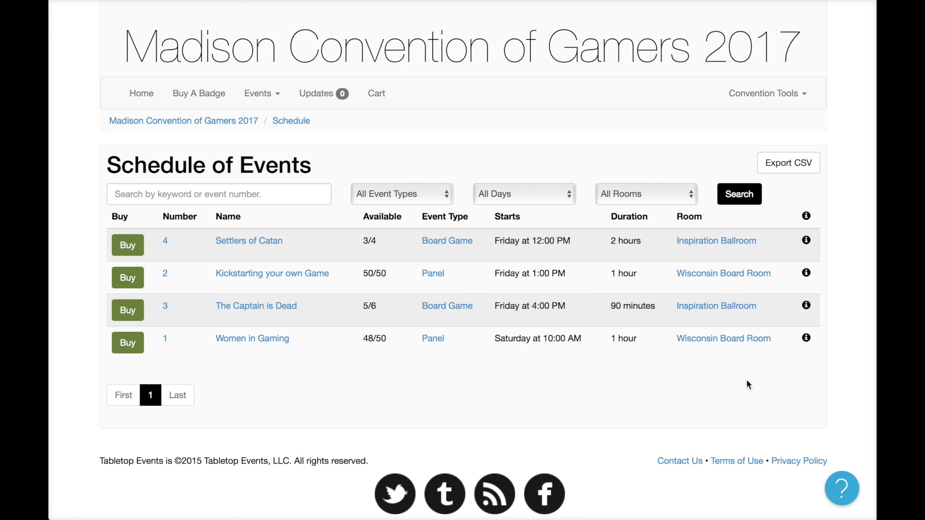
click(842, 499)
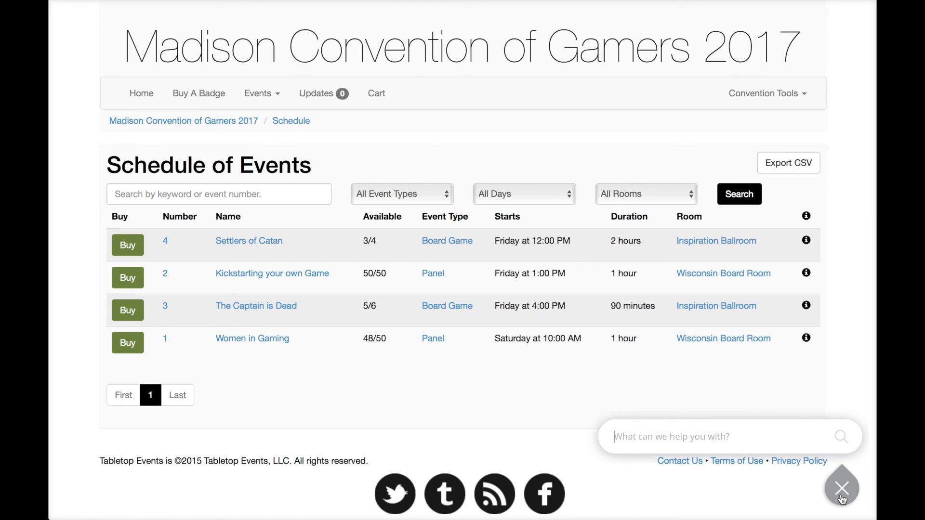
text(how do i)
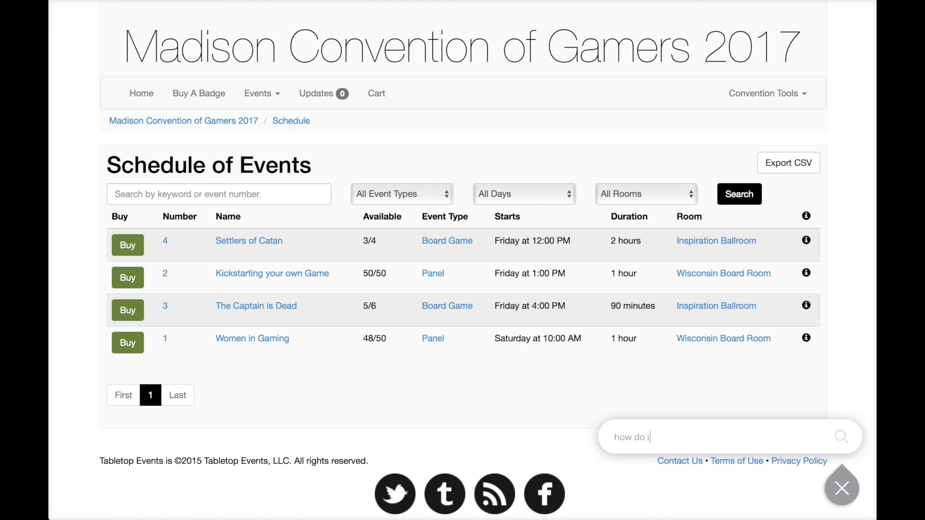
text( set up a convention)
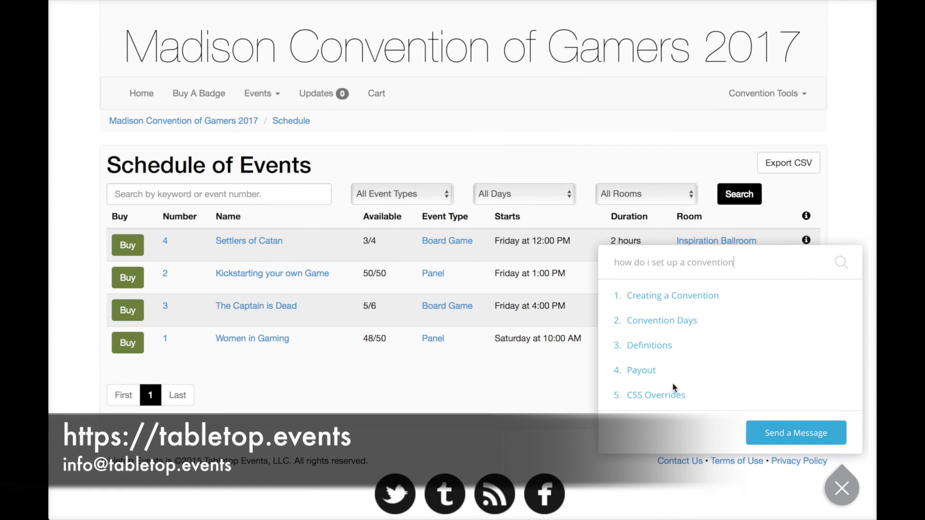
click(785, 442)
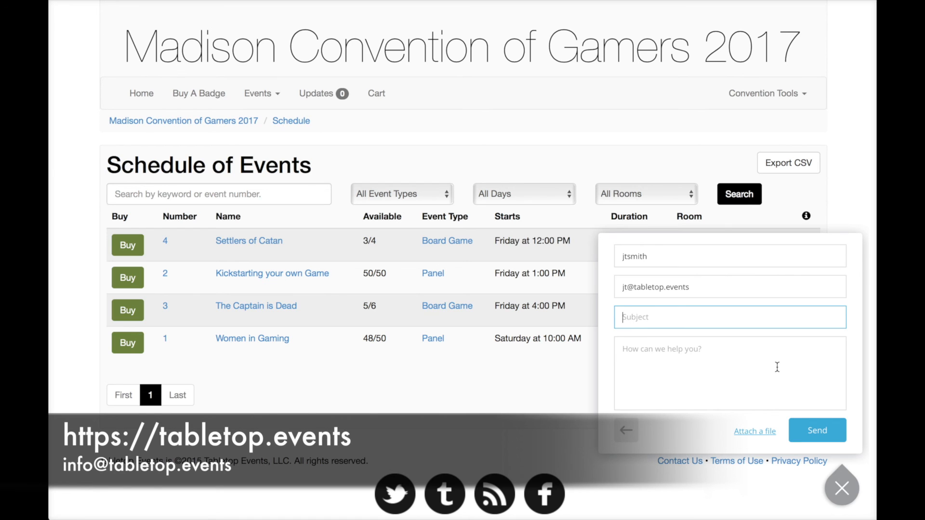
key(Escape)
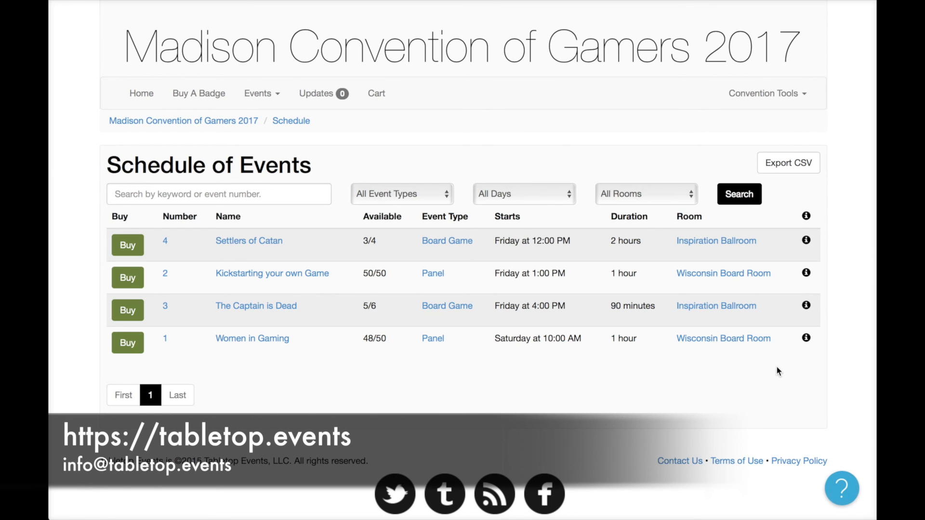